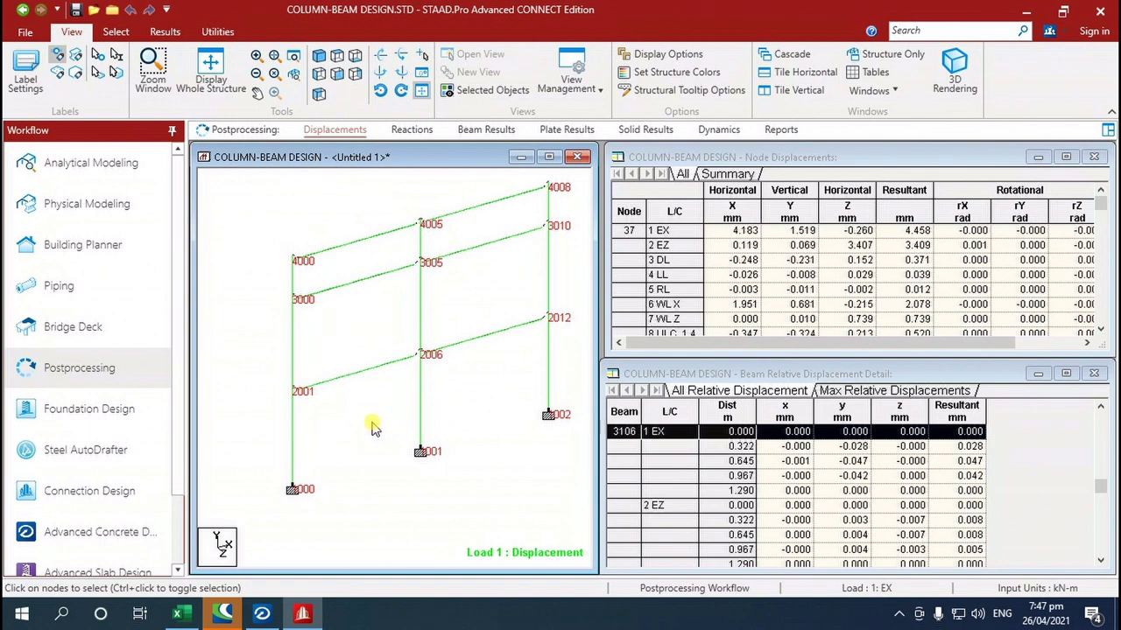
# - Display the beam numbers on the frame in the structure view
pyautogui.hotkey('shift', 'b')
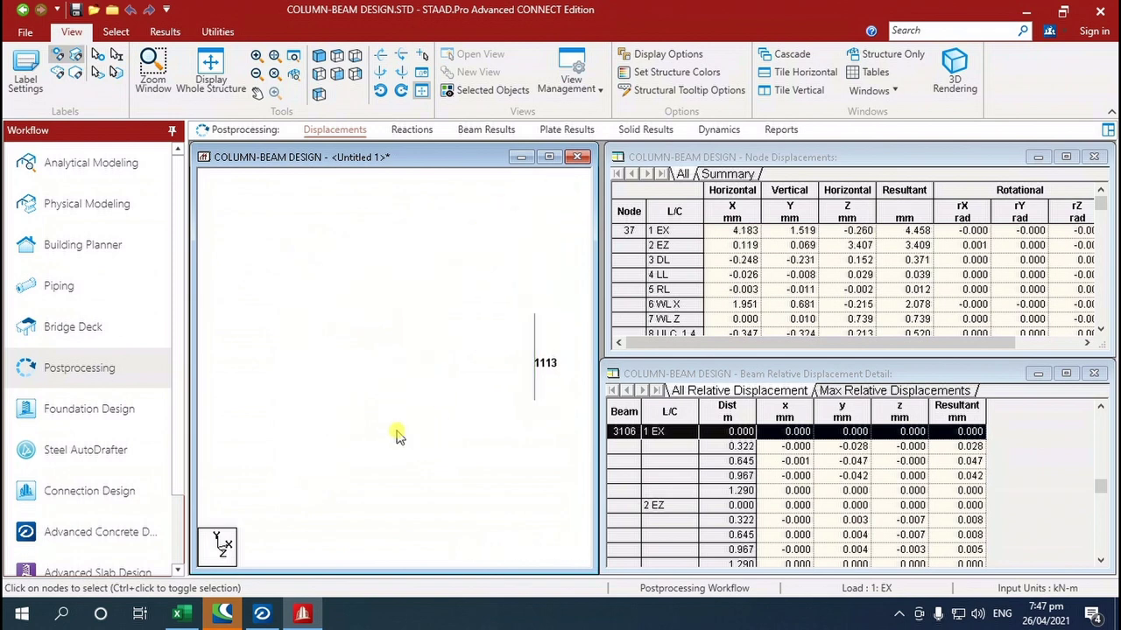
pyautogui.scroll(3, 429, 438)
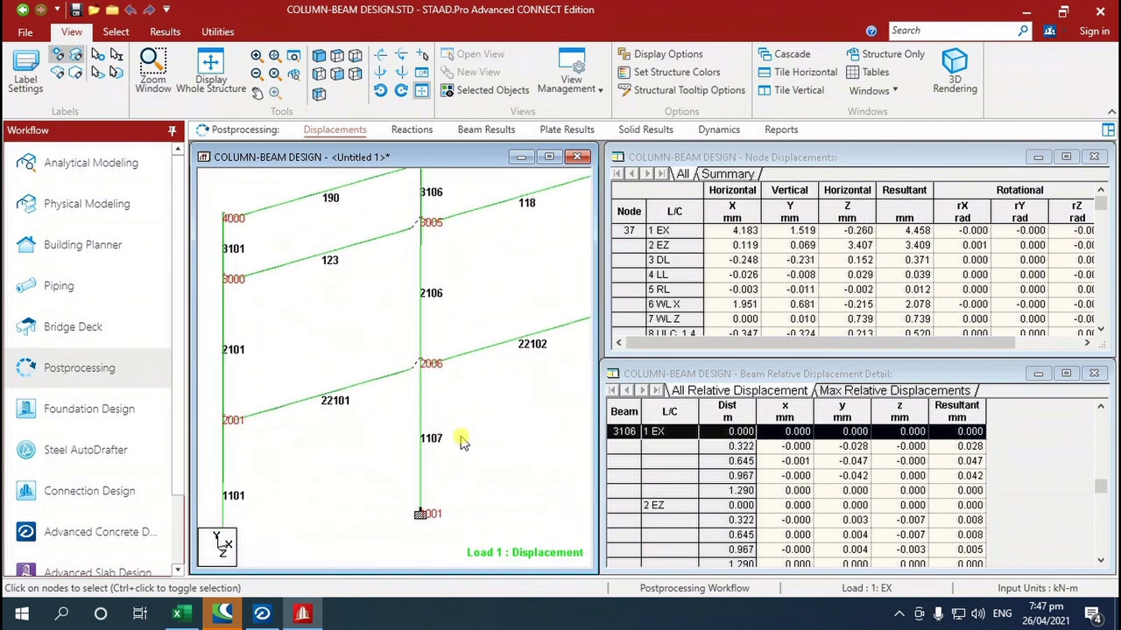
# - Switch to RCDC and generate the design calculations report for column C2 at the 0m To 3.2m level
pyautogui.hotkey('alt', 'Tab')
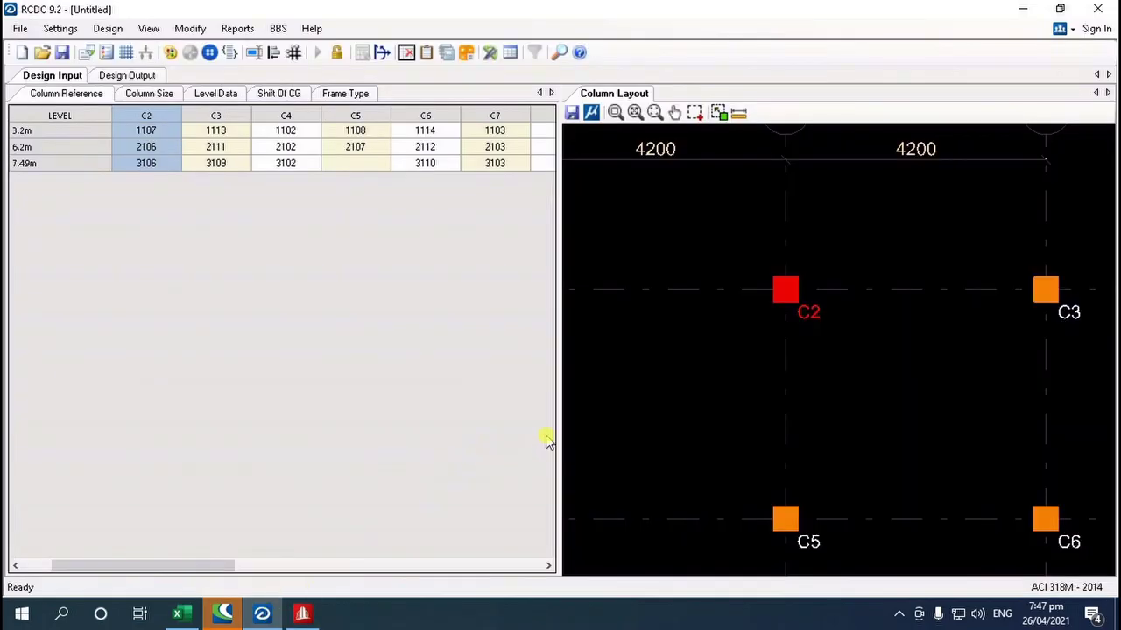
pyautogui.scroll(-2, 875, 385)
pyautogui.scroll(4, 768, 399)
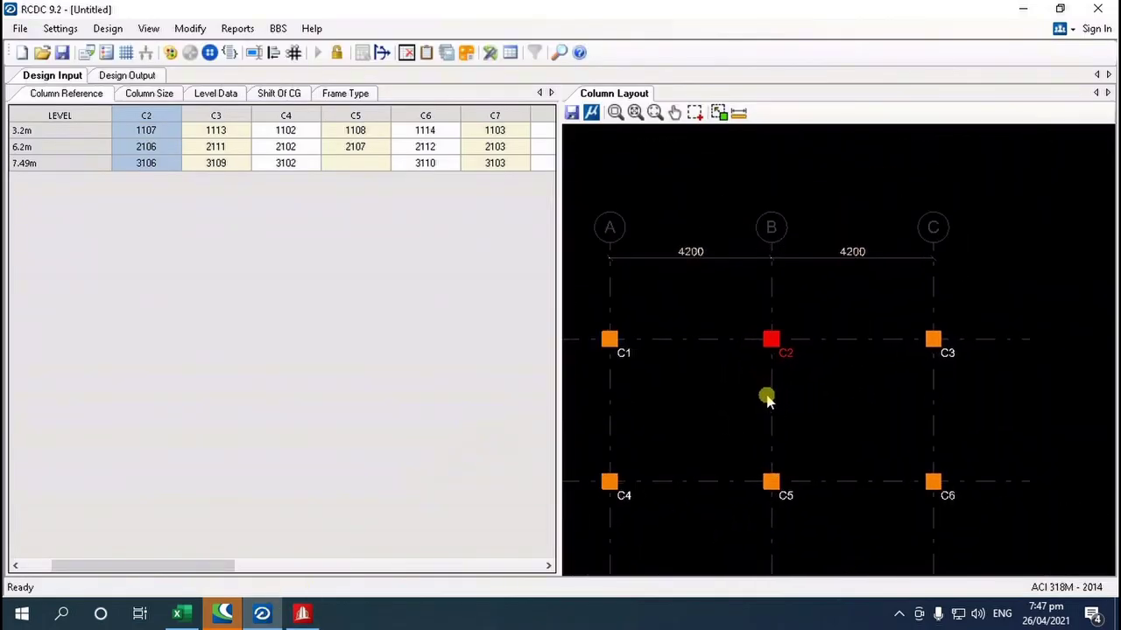
pyautogui.scroll(1, 764, 394)
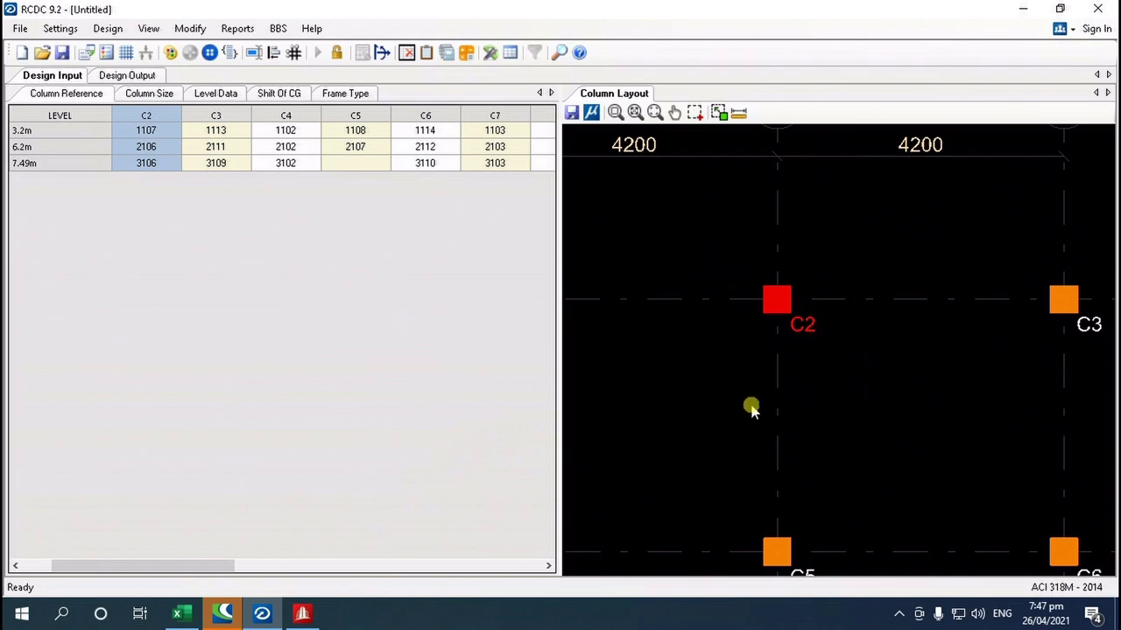
pyautogui.click(237, 28)
pyautogui.click(254, 138)
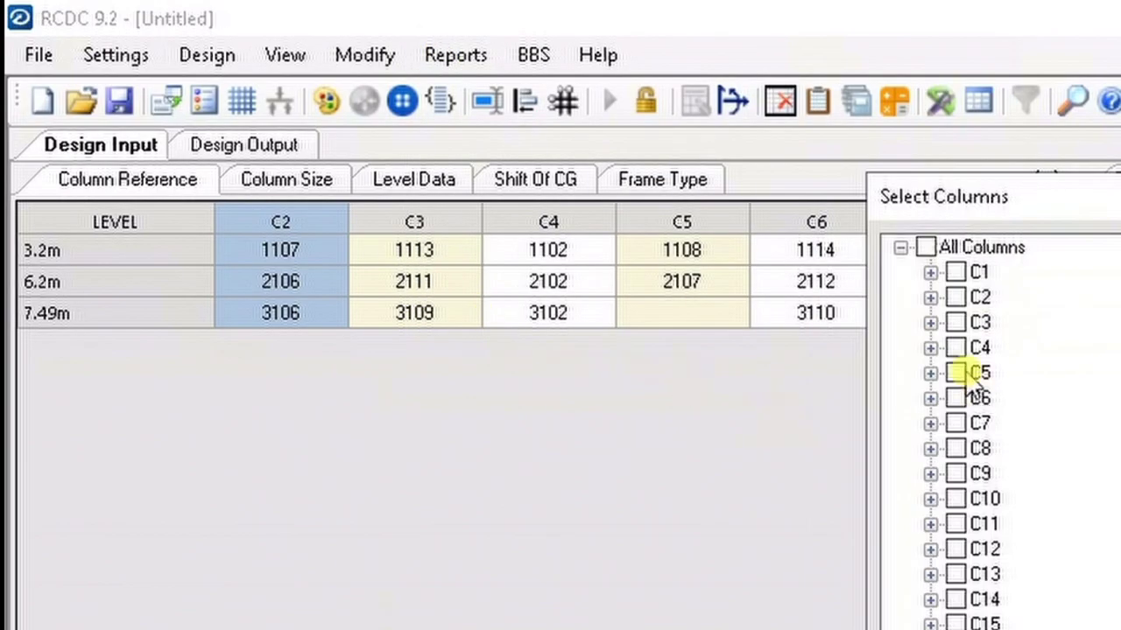
pyautogui.click(930, 297)
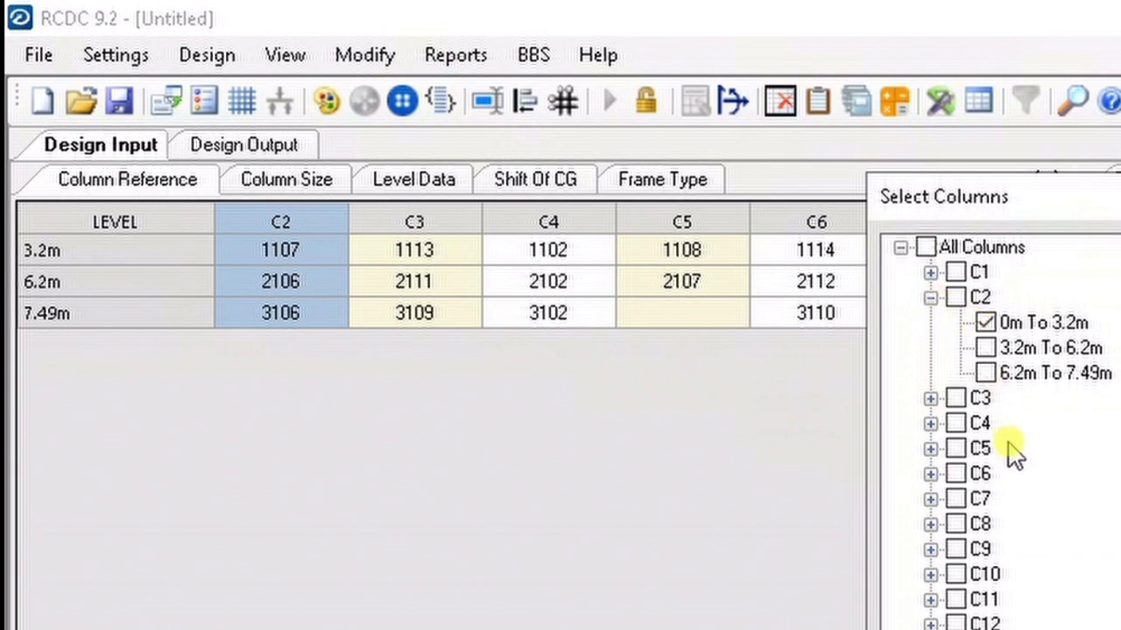
pyautogui.click(930, 623)
# - Examine column C2's general data, flexural design analysis forces and effective length calculation in the design calculations report
pyautogui.scroll(-20, 930, 624)
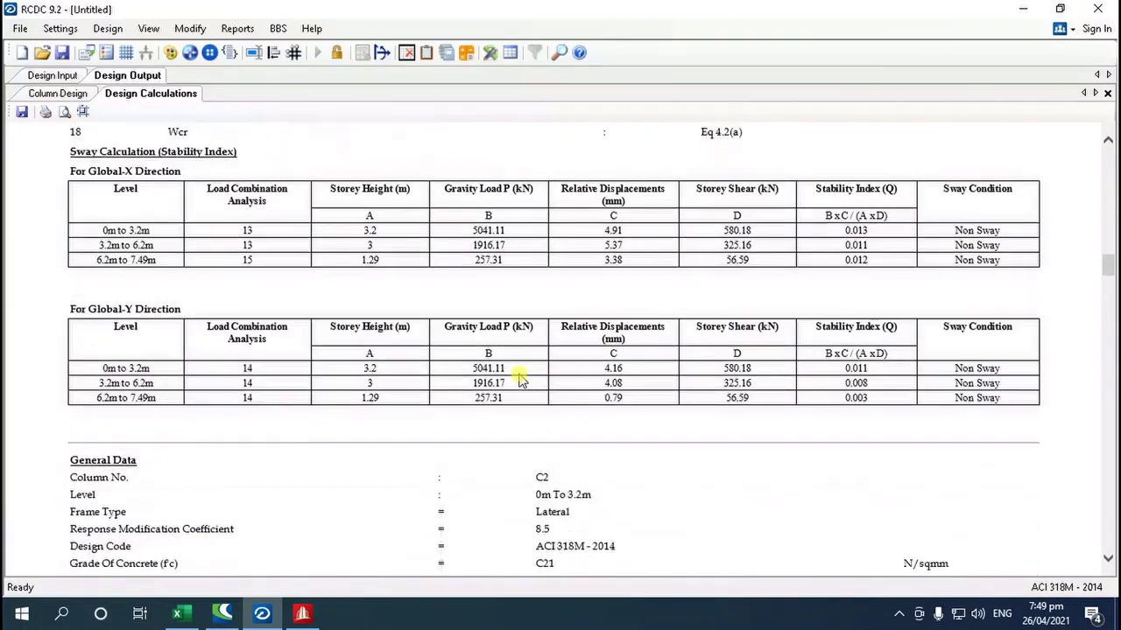
pyautogui.scroll(-5, 518, 379)
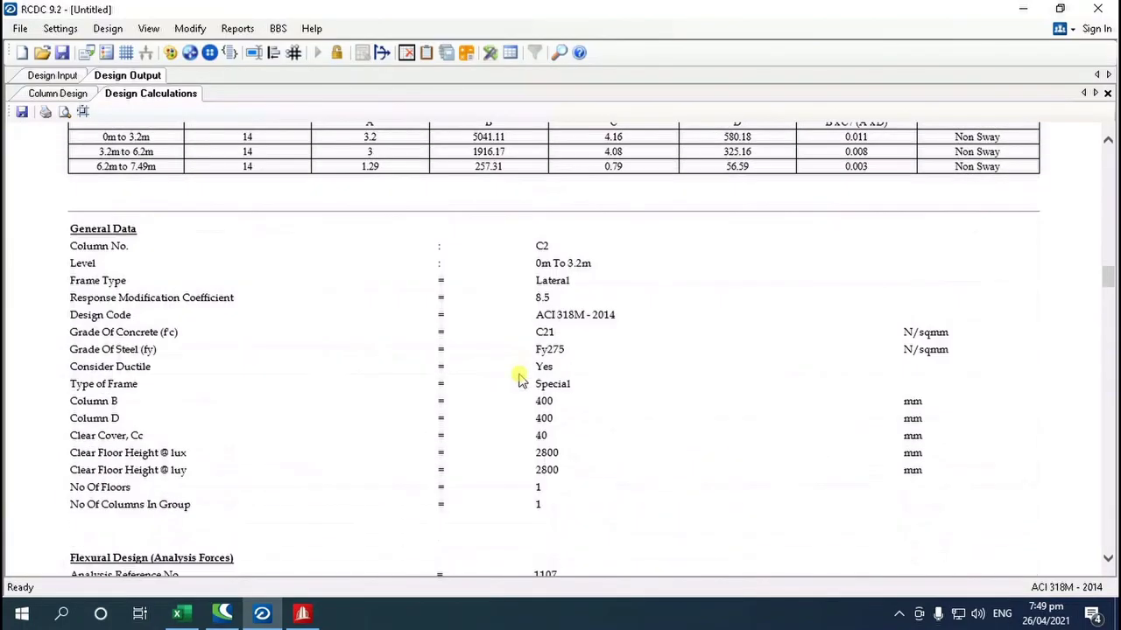
pyautogui.scroll(-1, 518, 379)
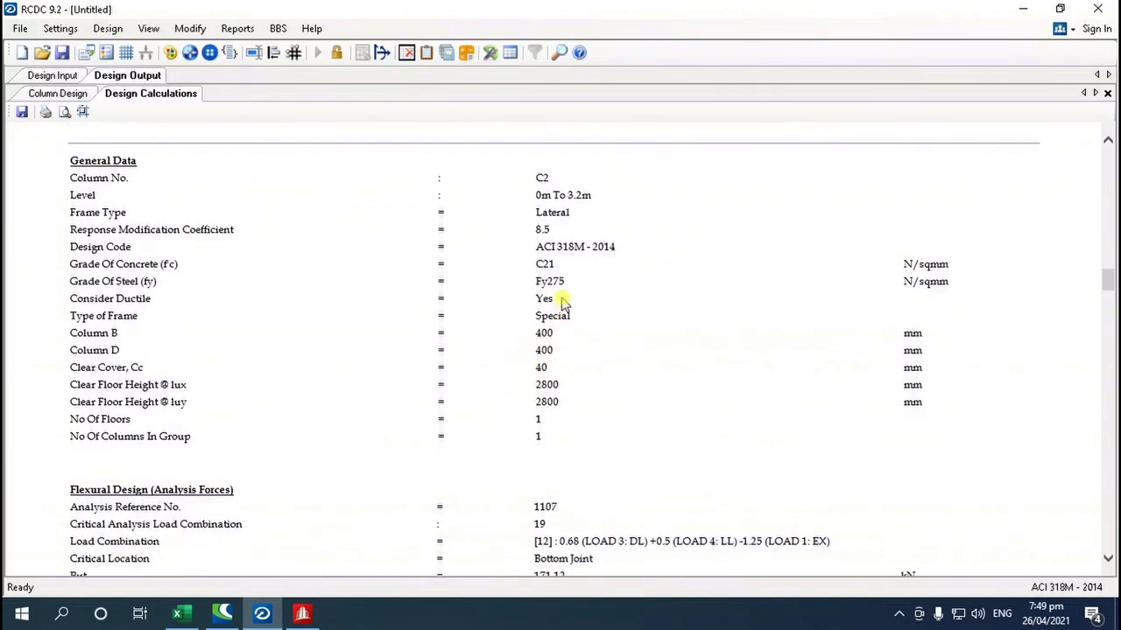
pyautogui.scroll(-4, 551, 289)
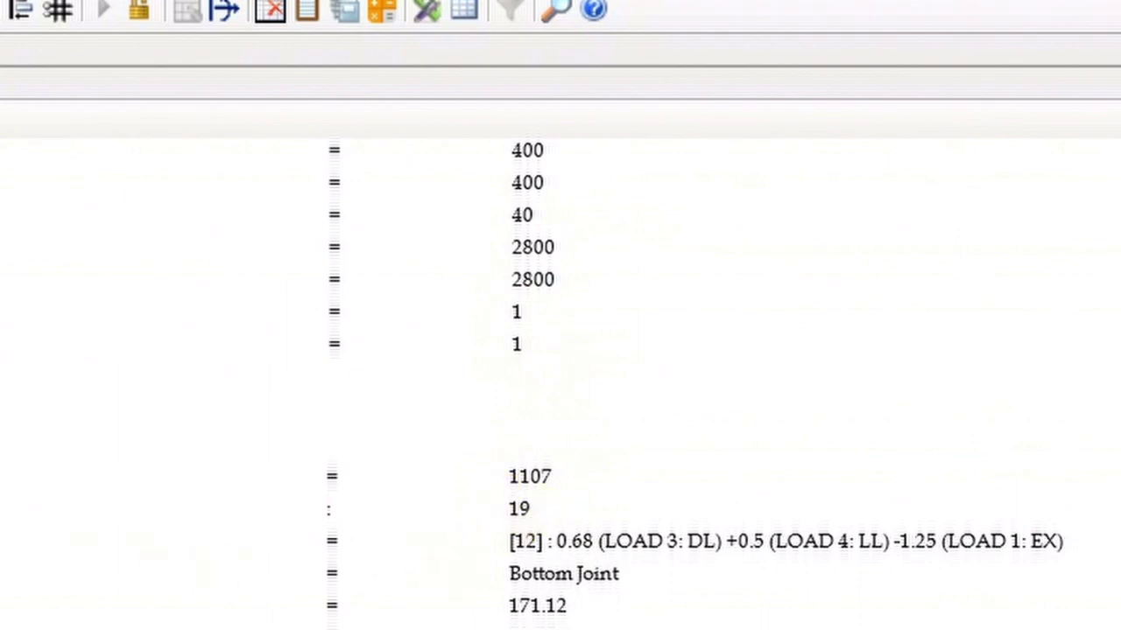
pyautogui.scroll(2, 561, 350)
pyautogui.scroll(-3, 560, 350)
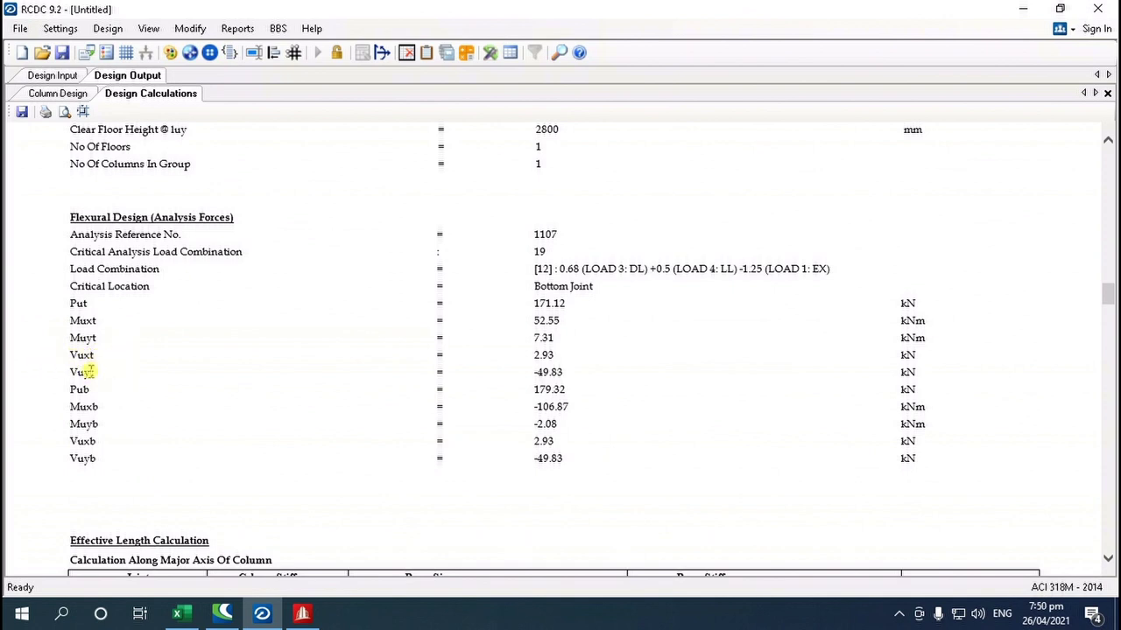
pyautogui.scroll(-5, 101, 387)
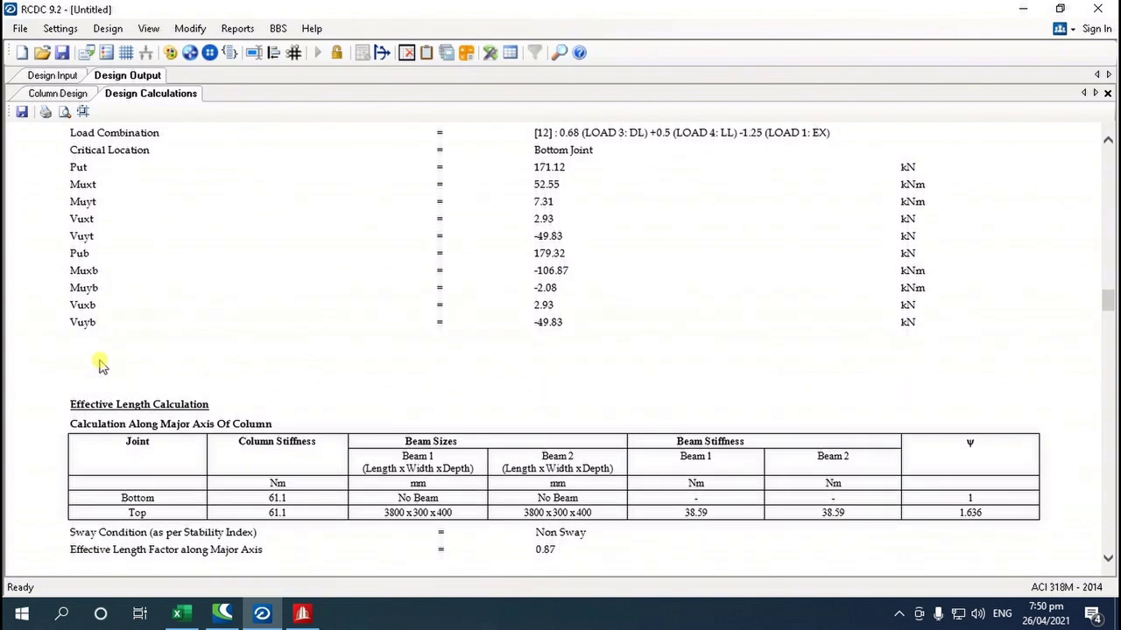
pyautogui.scroll(5, 131, 348)
pyautogui.scroll(-6, 150, 358)
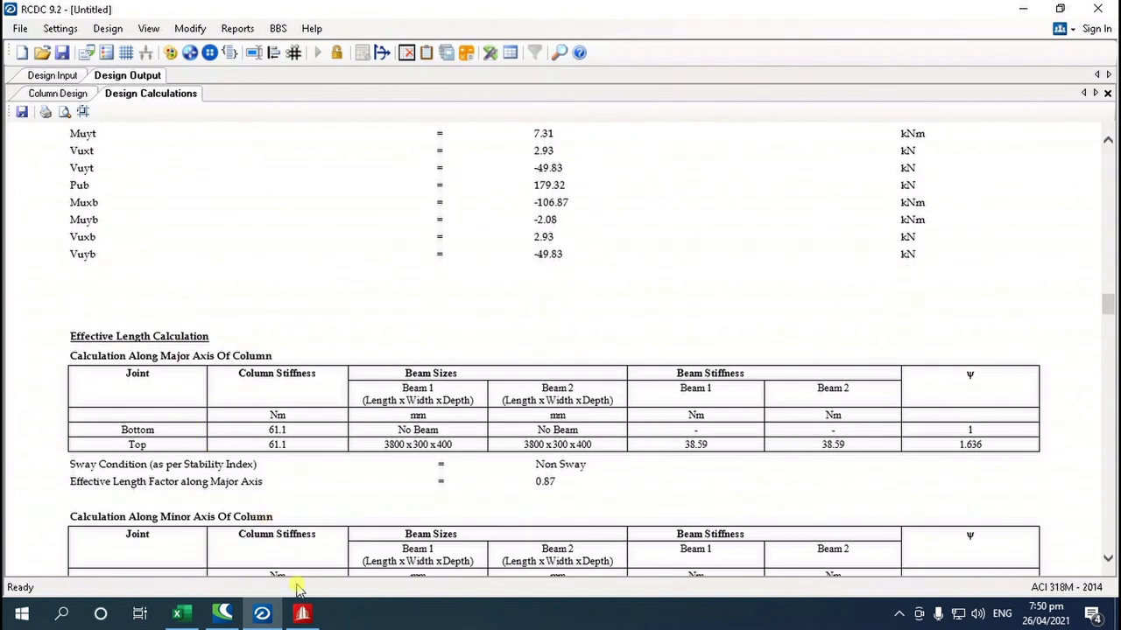
# - Switch to STAAD.Pro, select column member 1107 and open the Beam End Forces report setup for it
pyautogui.click(301, 612)
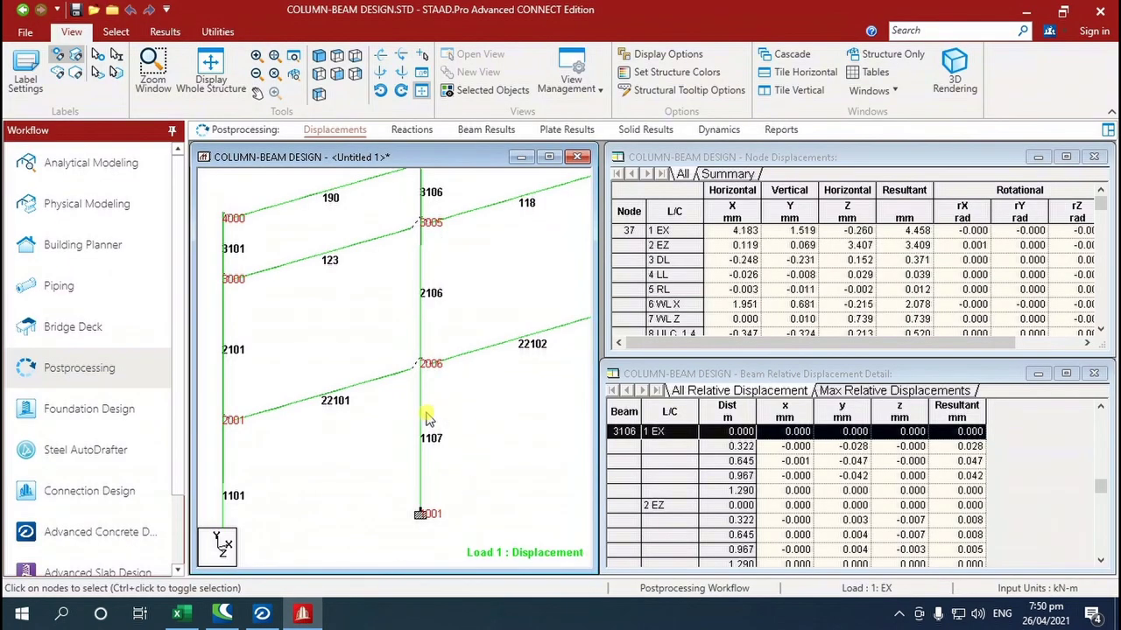
pyautogui.scroll(-2, 416, 376)
pyautogui.scroll(-2, 464, 437)
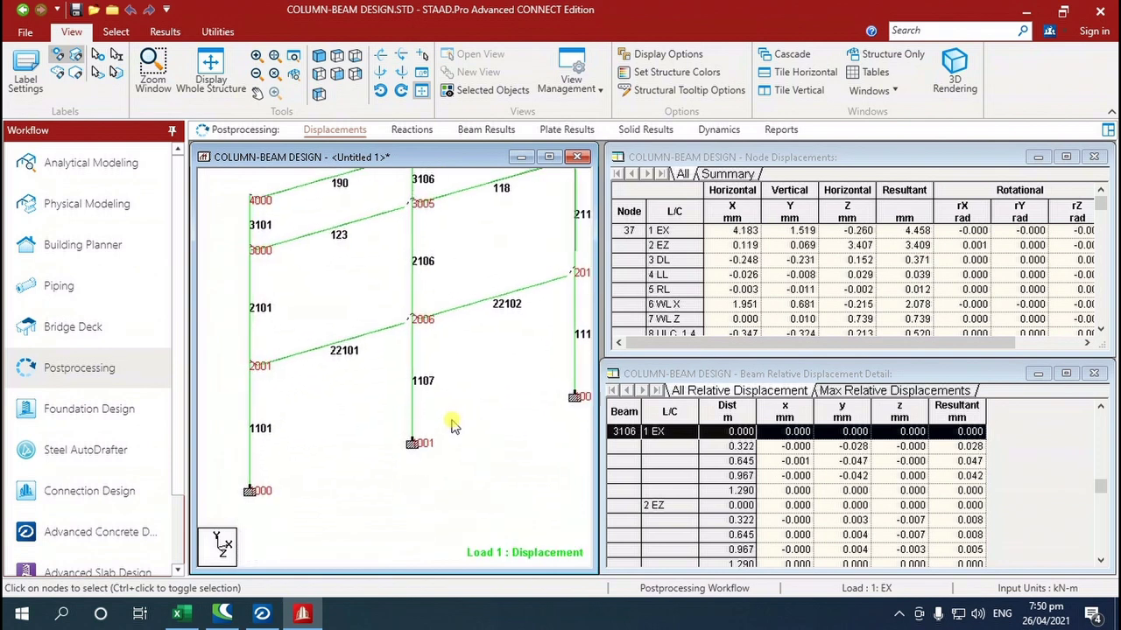
pyautogui.click(412, 382)
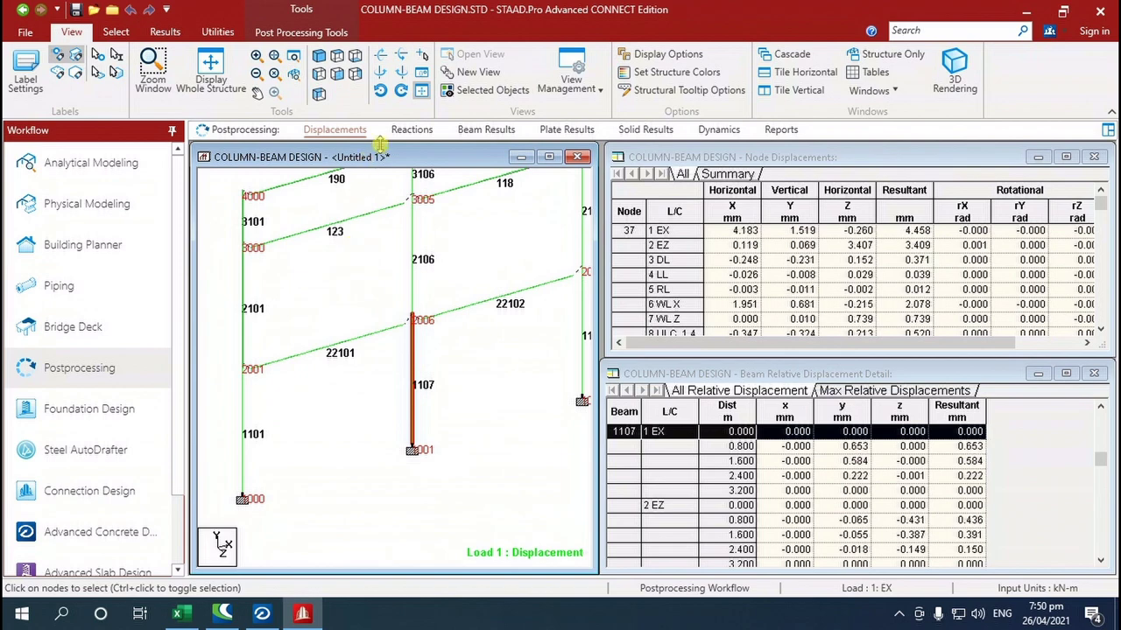
pyautogui.click(333, 131)
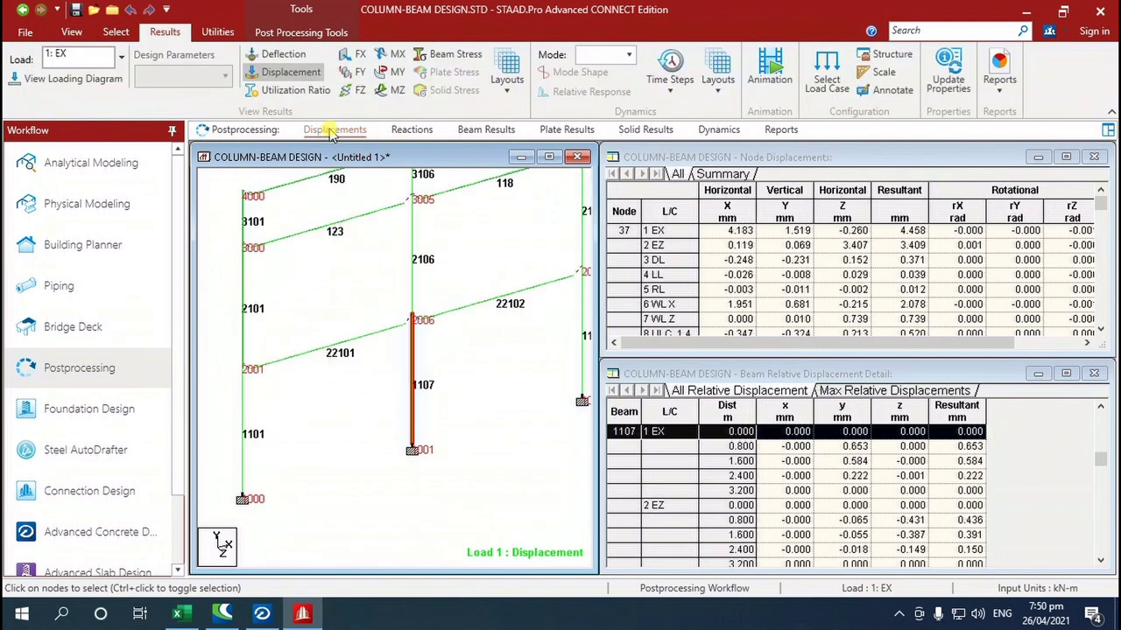
pyautogui.click(1000, 80)
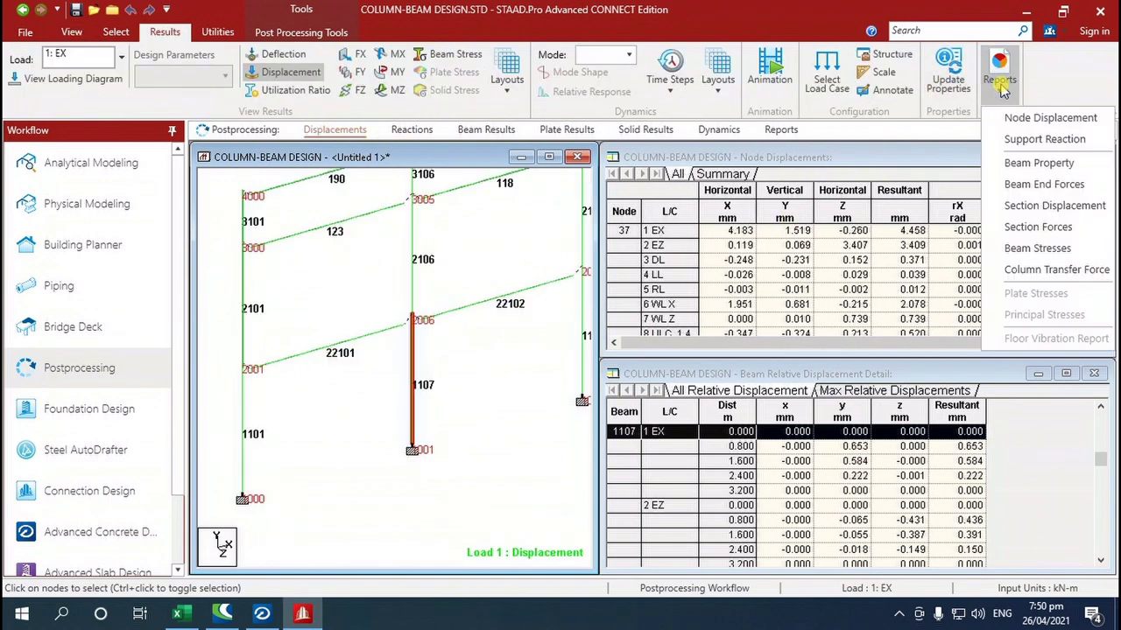
pyautogui.click(1048, 185)
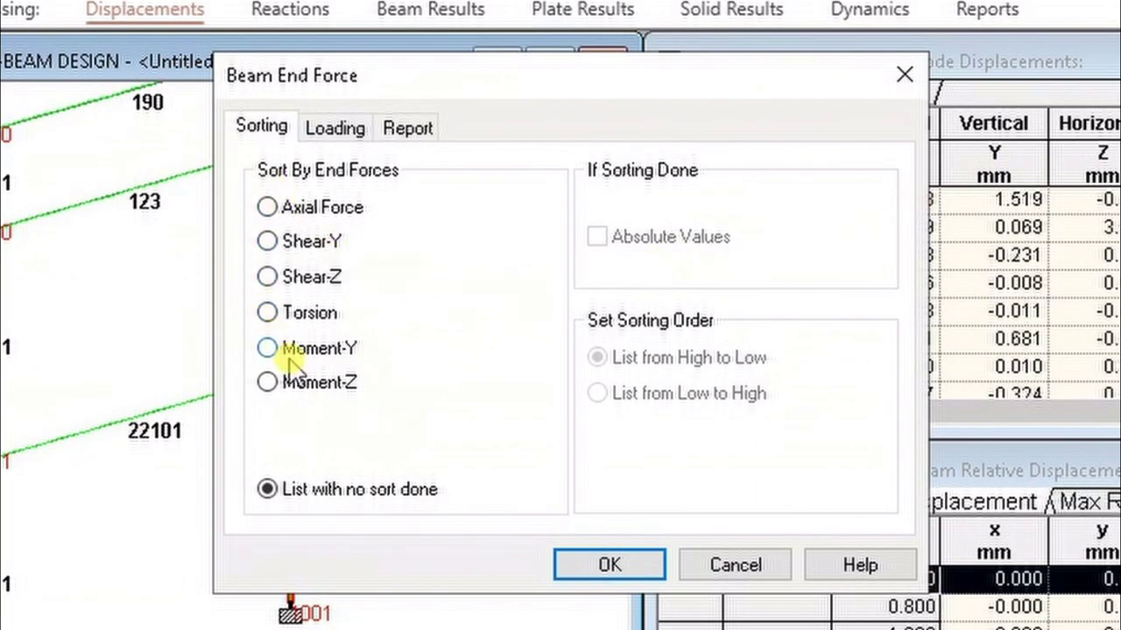
# - Include load cases 8 to 22 in the beam end force report and generate the table
pyautogui.click(333, 130)
pyautogui.click(570, 470)
pyautogui.scroll(-1, 346, 424)
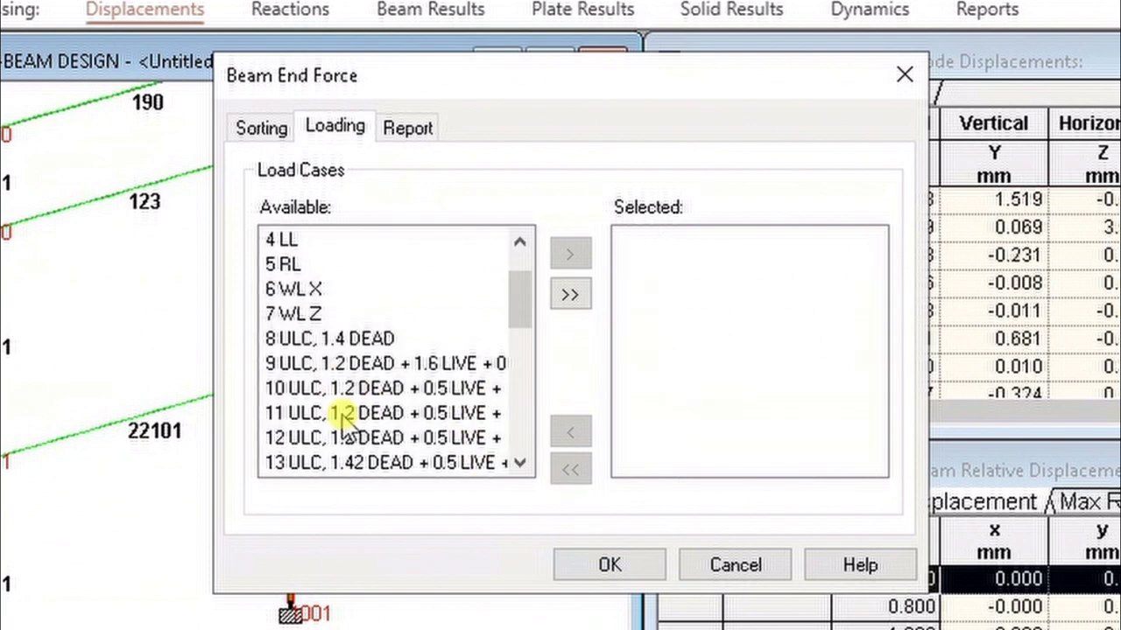
pyautogui.scroll(-1, 363, 379)
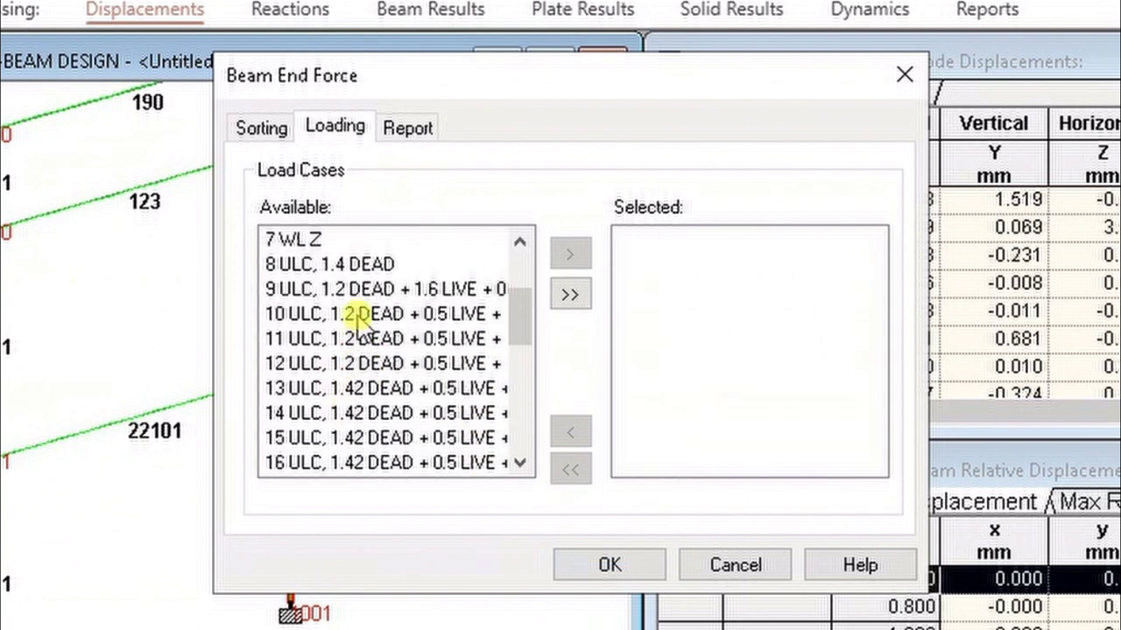
pyautogui.click(356, 272)
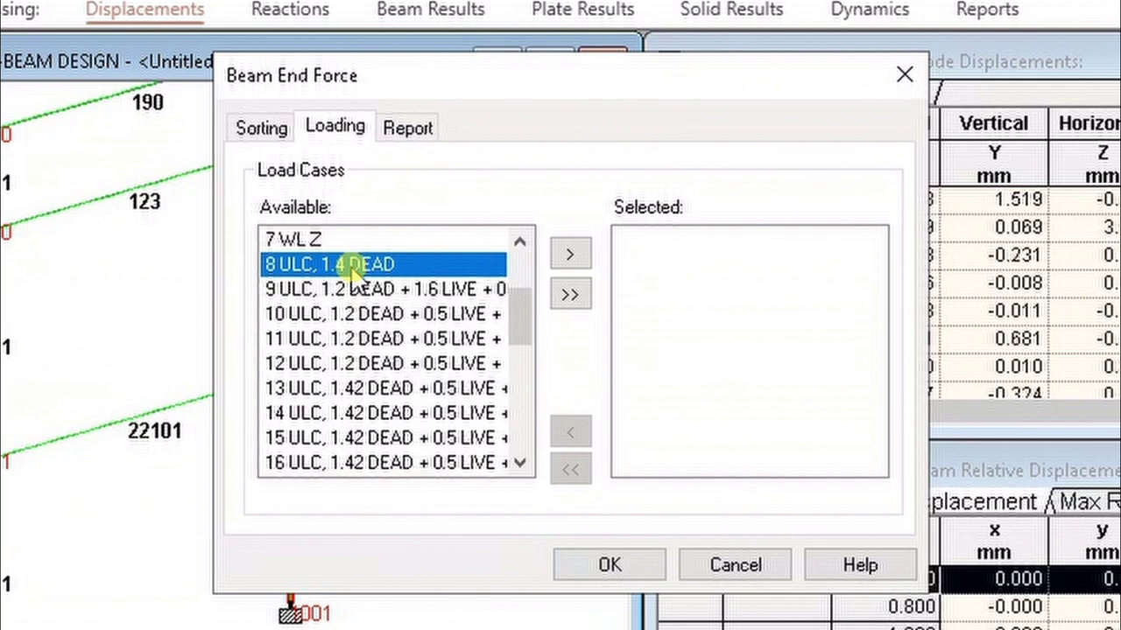
pyautogui.scroll(-3, 357, 289)
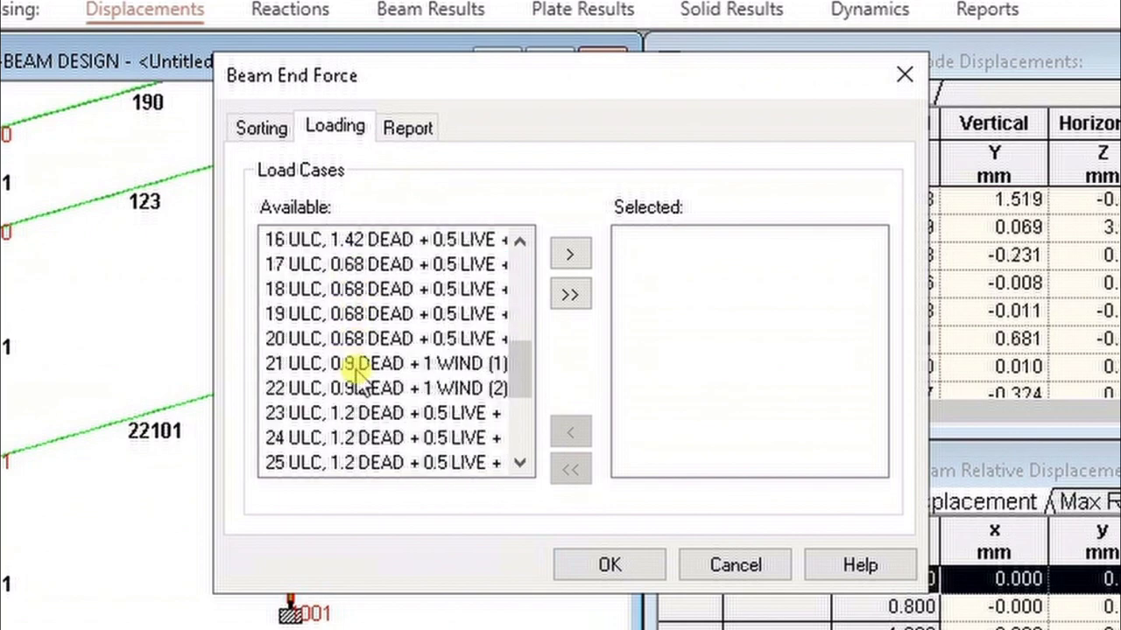
pyautogui.keyDown('shift'); pyautogui.click(355, 386); pyautogui.keyUp('shift')
pyautogui.click(569, 254)
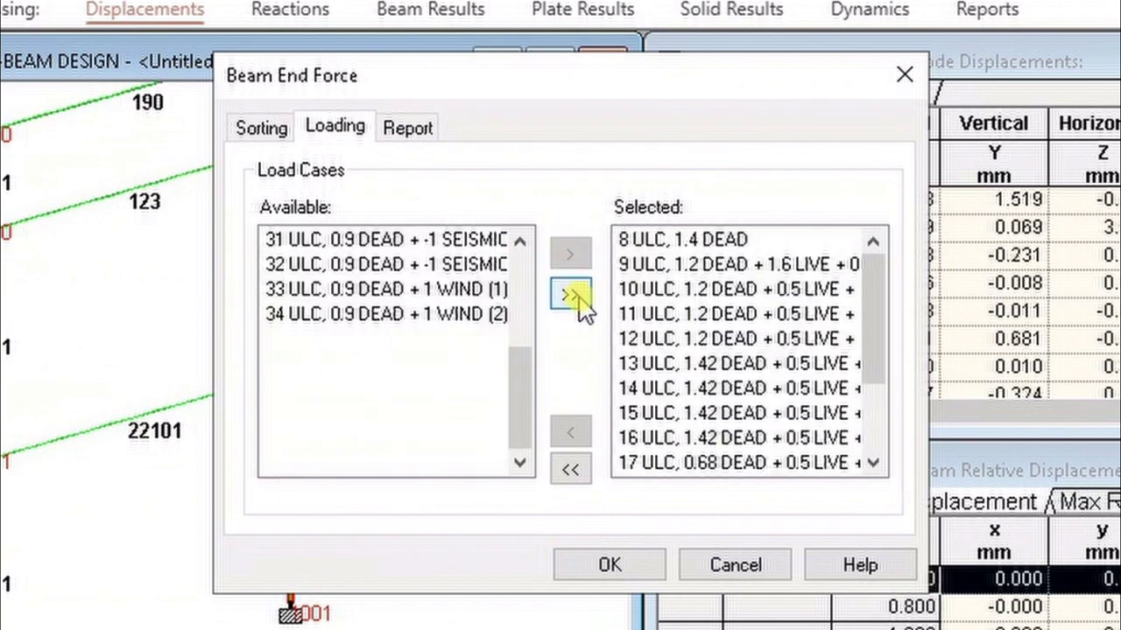
pyautogui.click(640, 569)
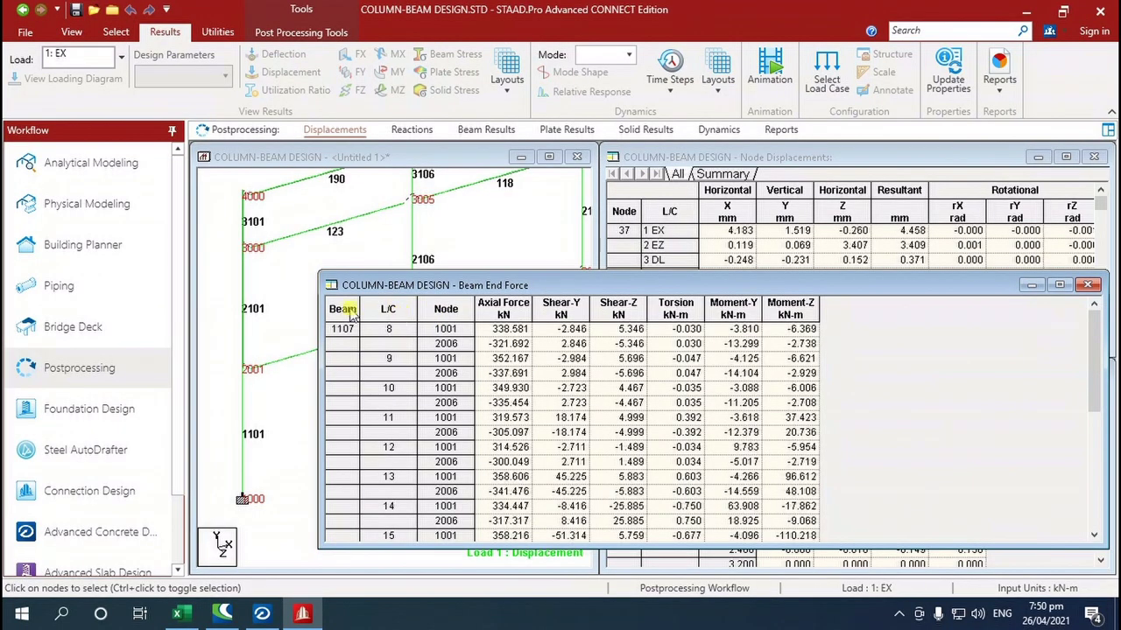
# - Copy the entire Beam End Force table and paste it at cell A1 of a new sheet in the Excel workbook
pyautogui.click(342, 310)
pyautogui.rightClick(342, 311)
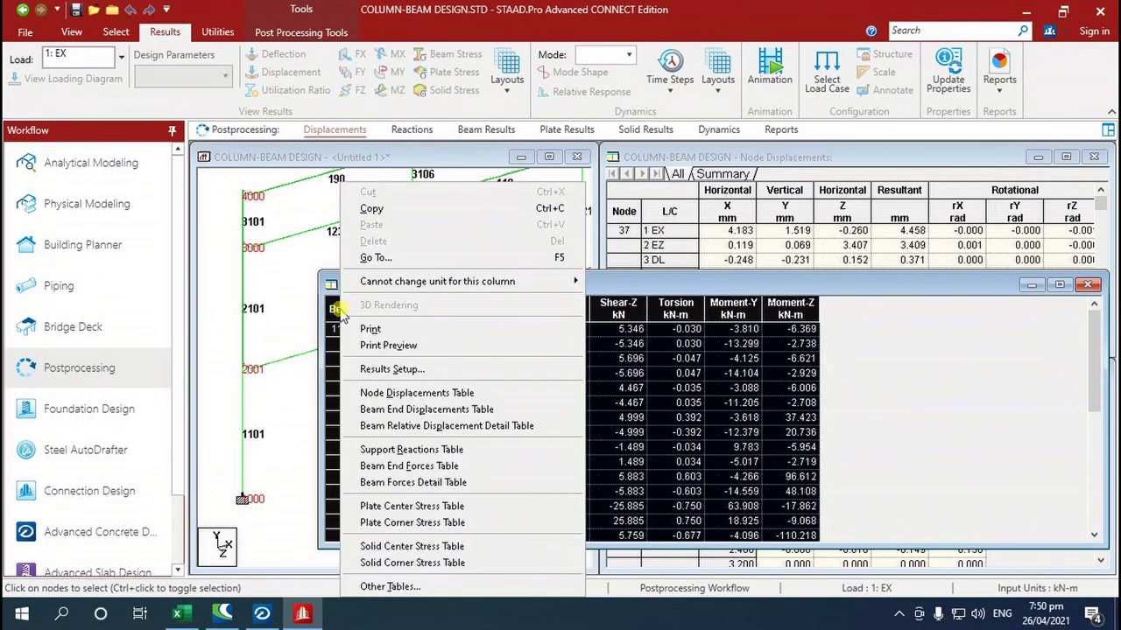
pyautogui.click(374, 213)
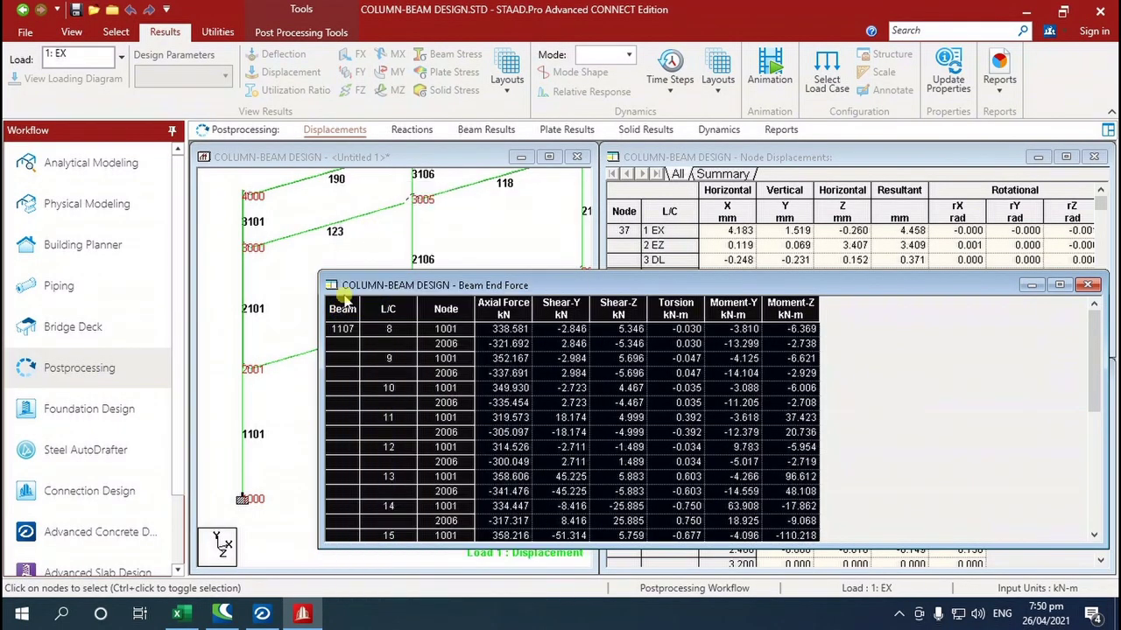
pyautogui.click(177, 613)
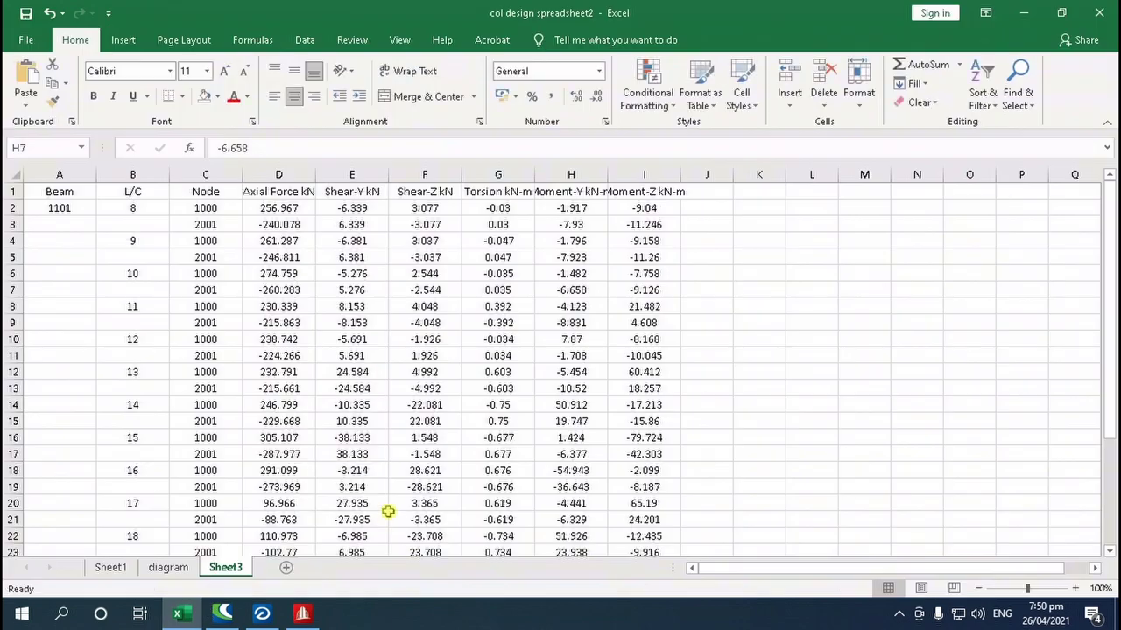
pyautogui.click(289, 568)
pyautogui.rightClick(54, 196)
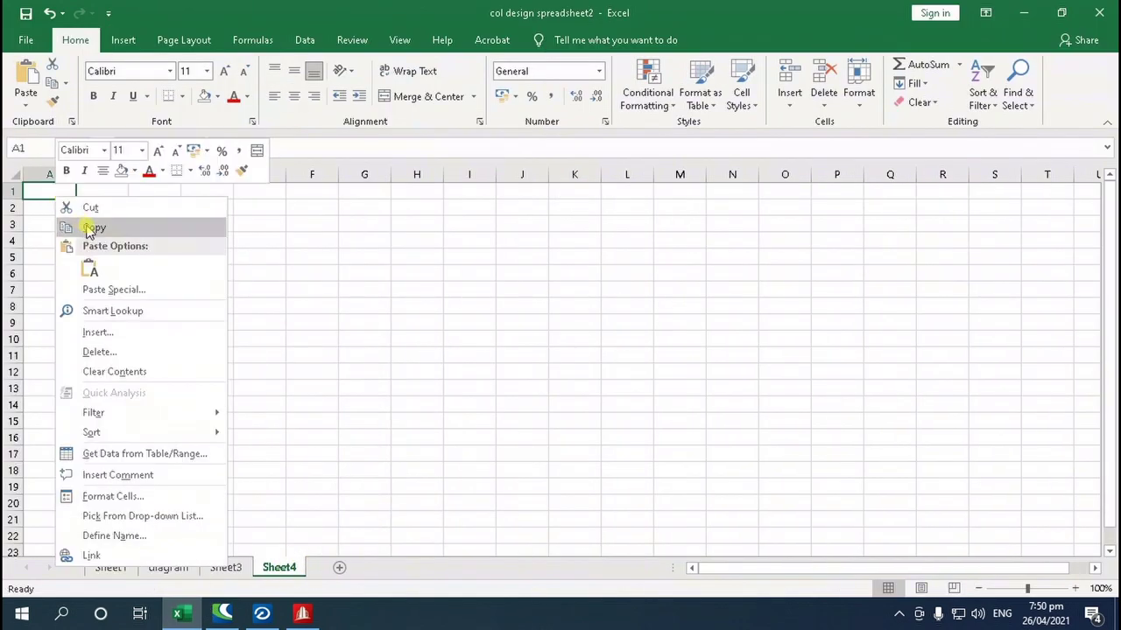
pyautogui.click(90, 264)
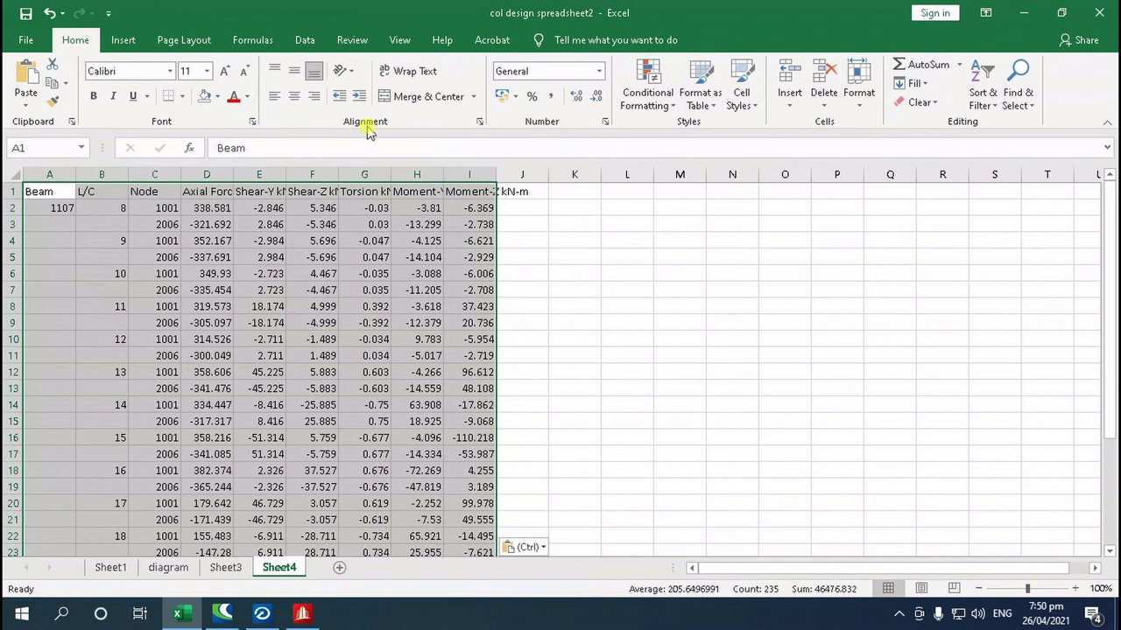
# - Centre the pasted beam end force data, widen columns A to I equally and check the listed load cases
pyautogui.click(294, 96)
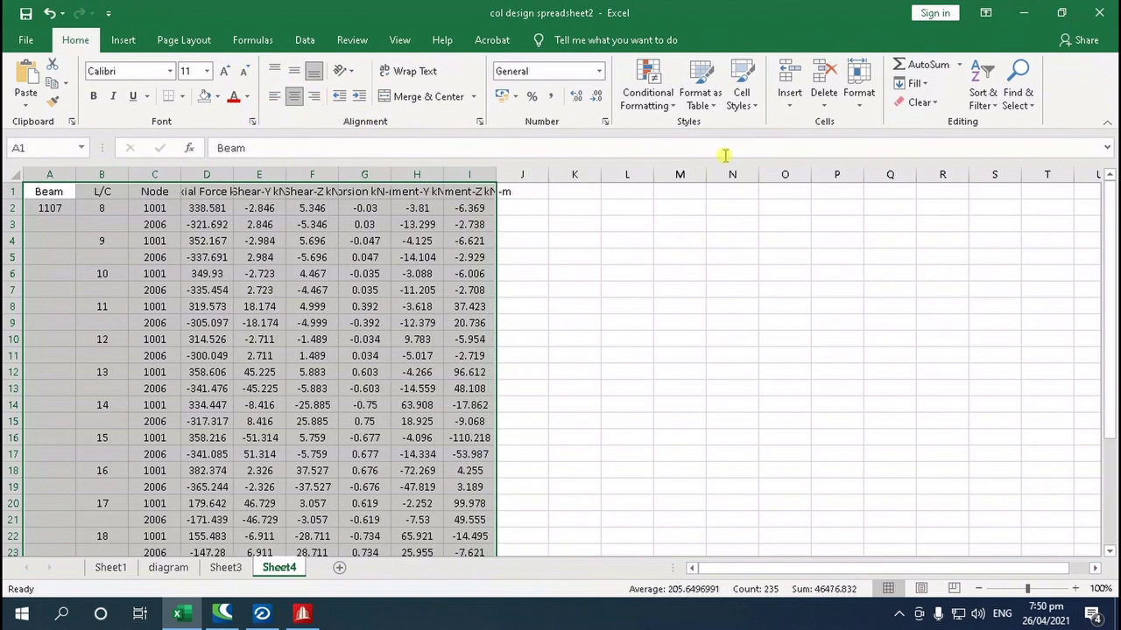
pyautogui.doubleClick(495, 174)
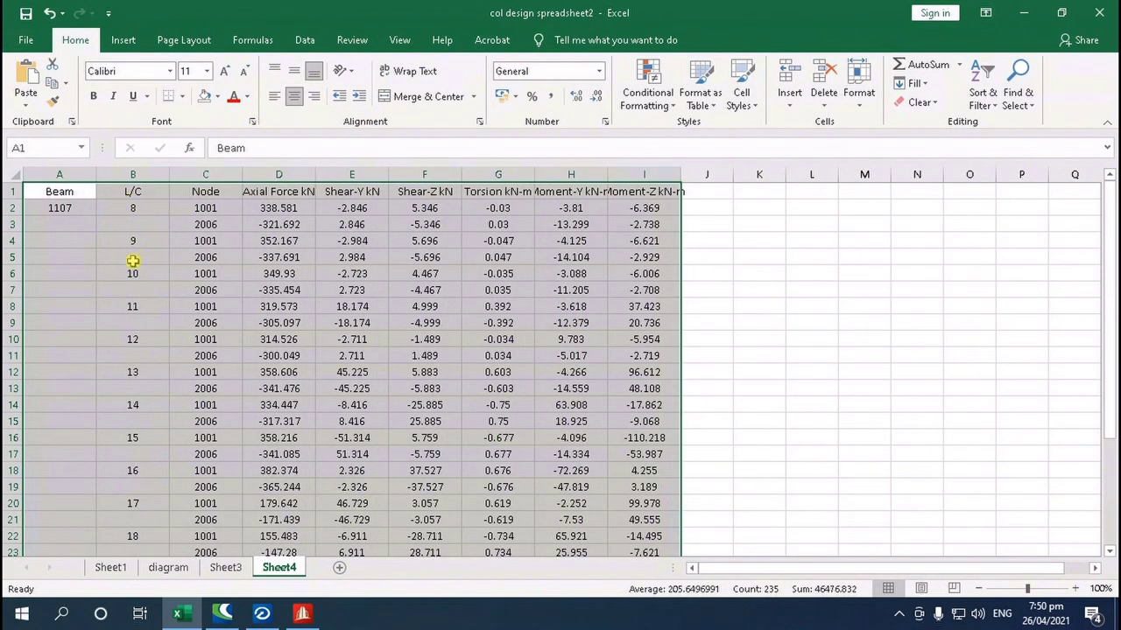
pyautogui.scroll(-4, 131, 452)
pyautogui.scroll(4, 143, 445)
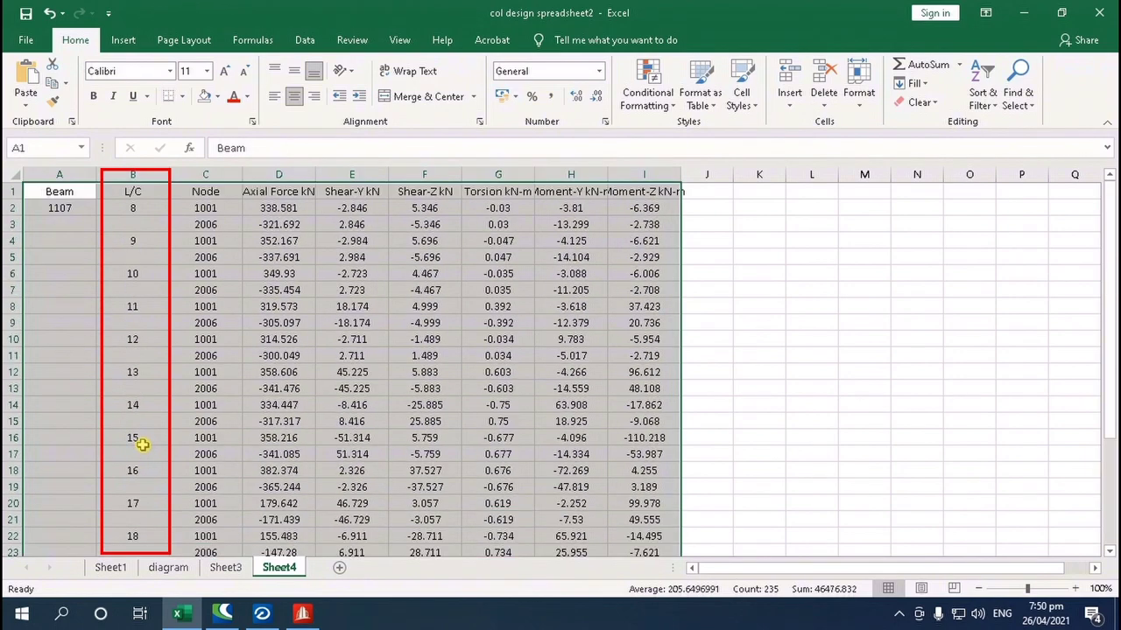
pyautogui.click(143, 355)
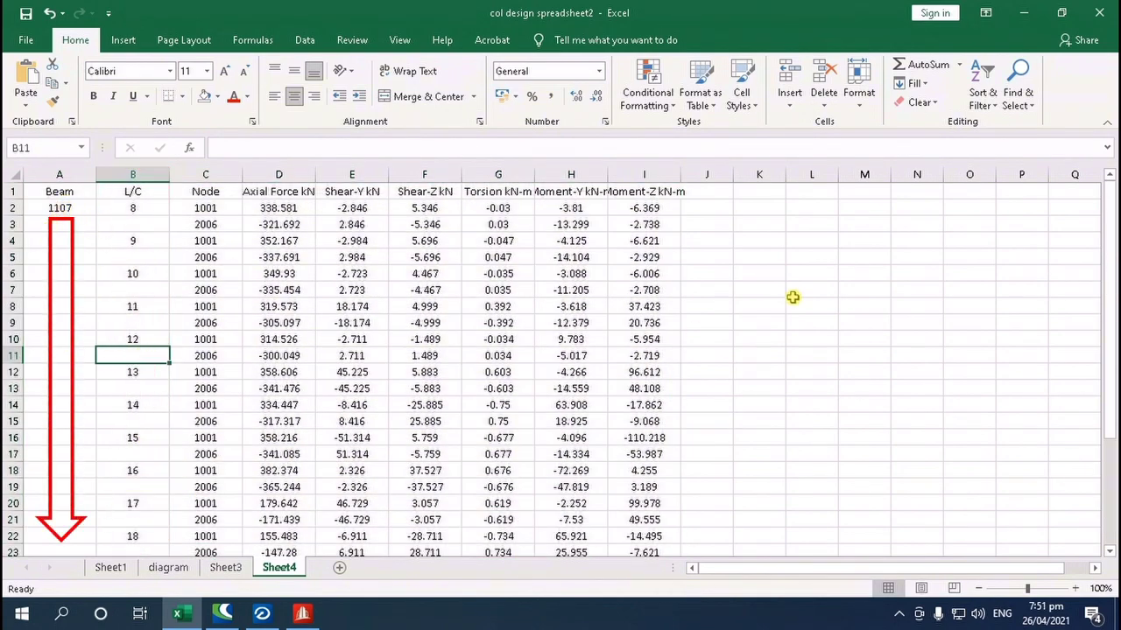
# - Widen column K slightly on the beam end force sheet
pyautogui.scroll(-6, 770, 328)
pyautogui.scroll(6, 710, 385)
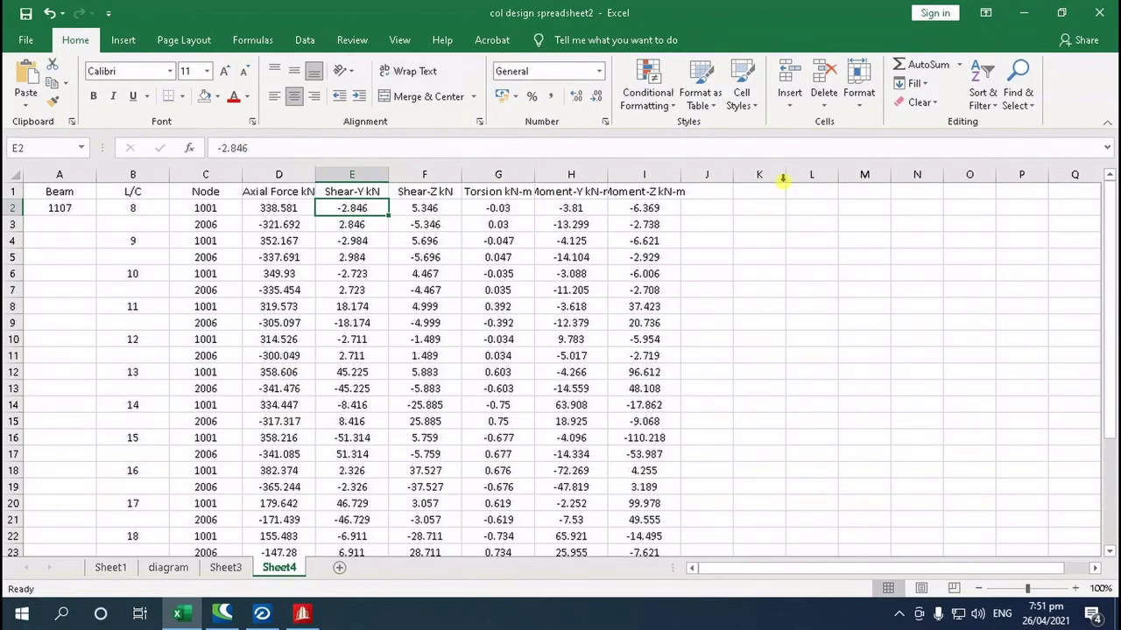
pyautogui.moveTo(785, 178); pyautogui.dragTo(805, 176)
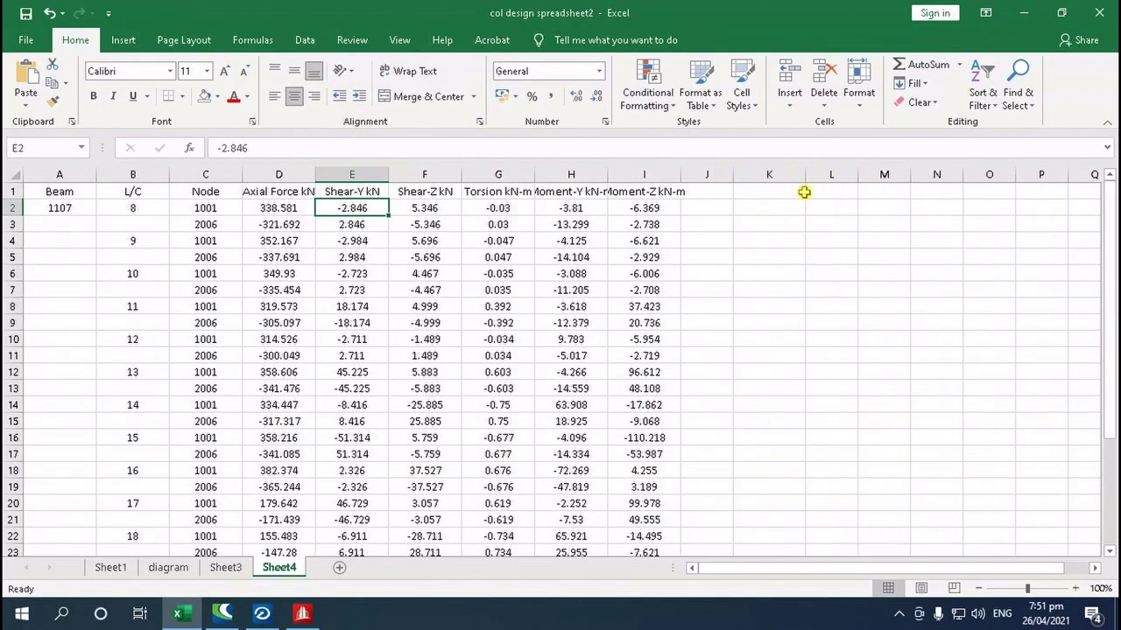
# - Calculate the eccentricity in K2 as Moment-Z over Axial Force with =I2/D2 and fill the formula down to row 31
pyautogui.click(764, 214)
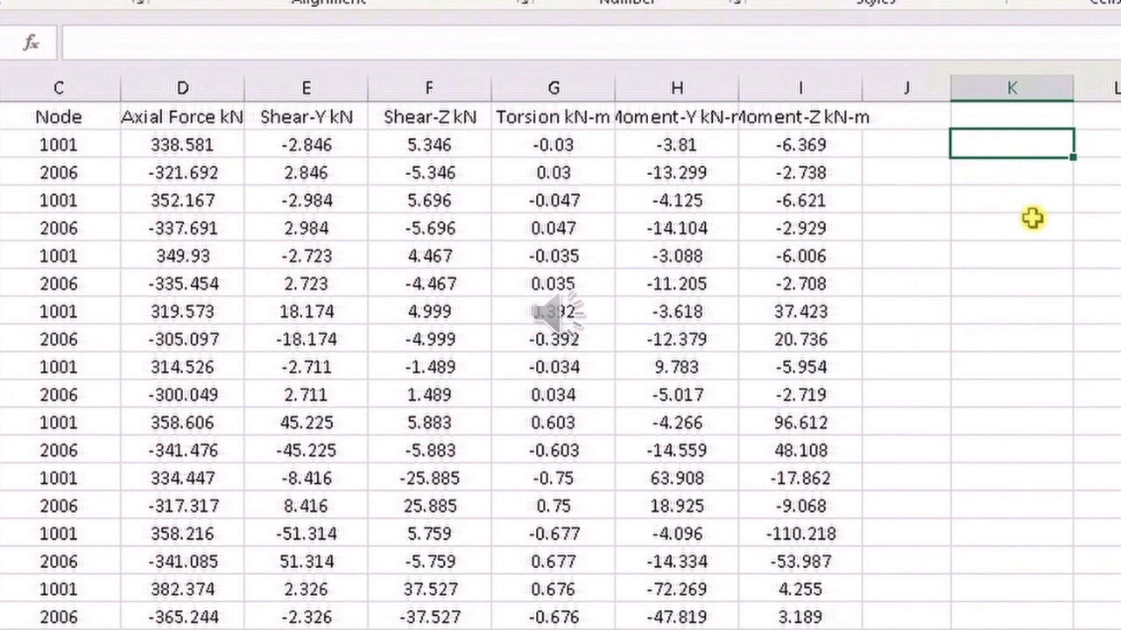
pyautogui.write('=')
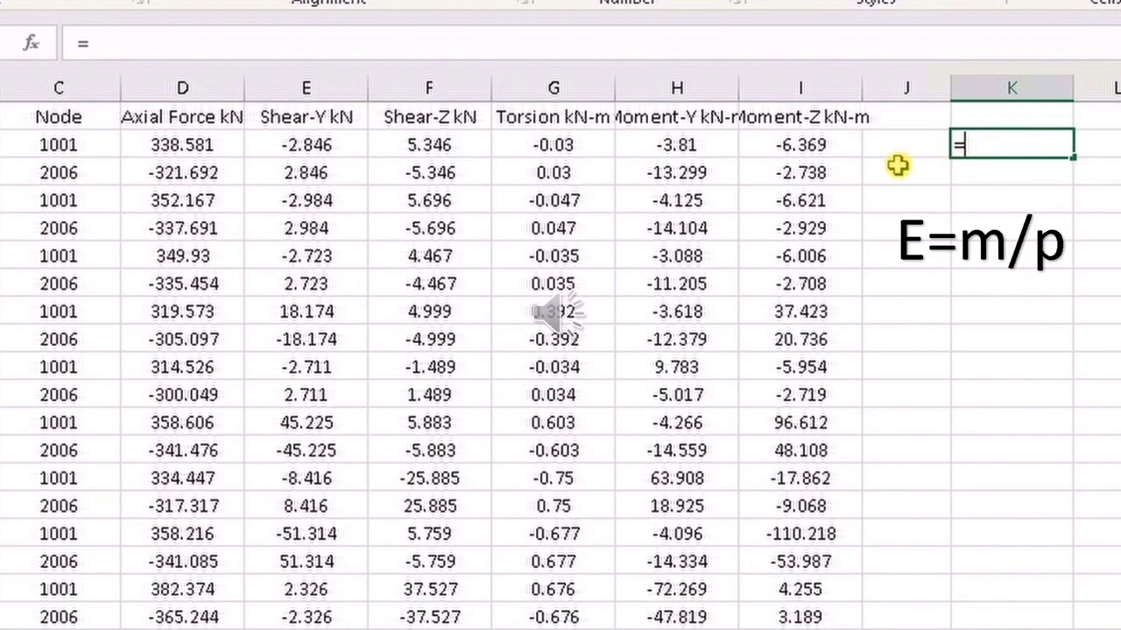
pyautogui.click(810, 147)
pyautogui.write('/')
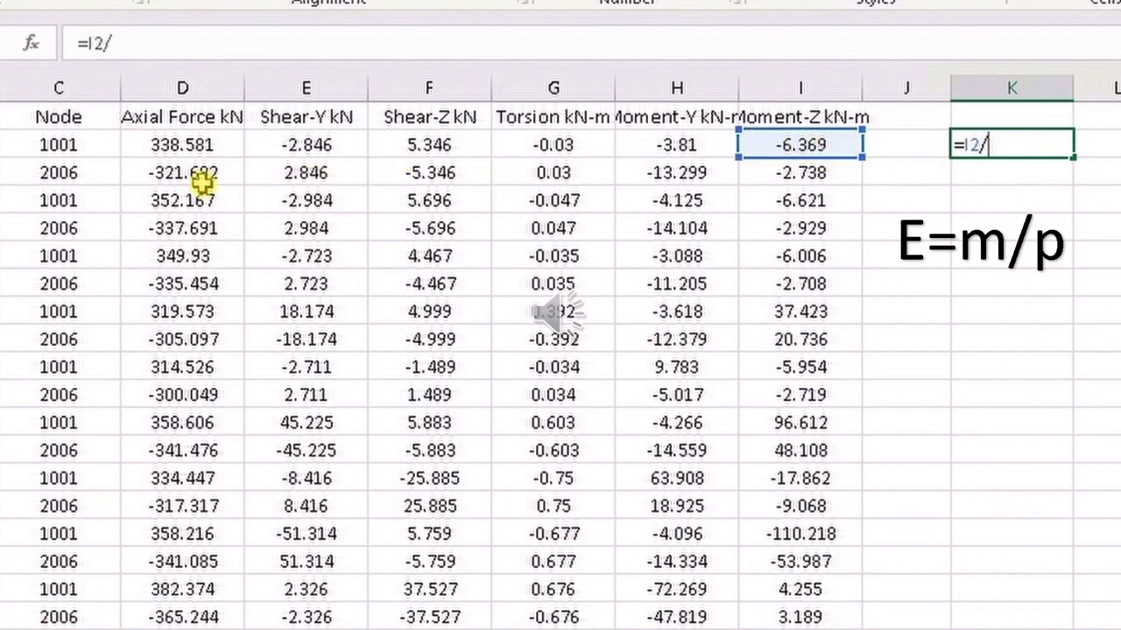
pyautogui.click(181, 152)
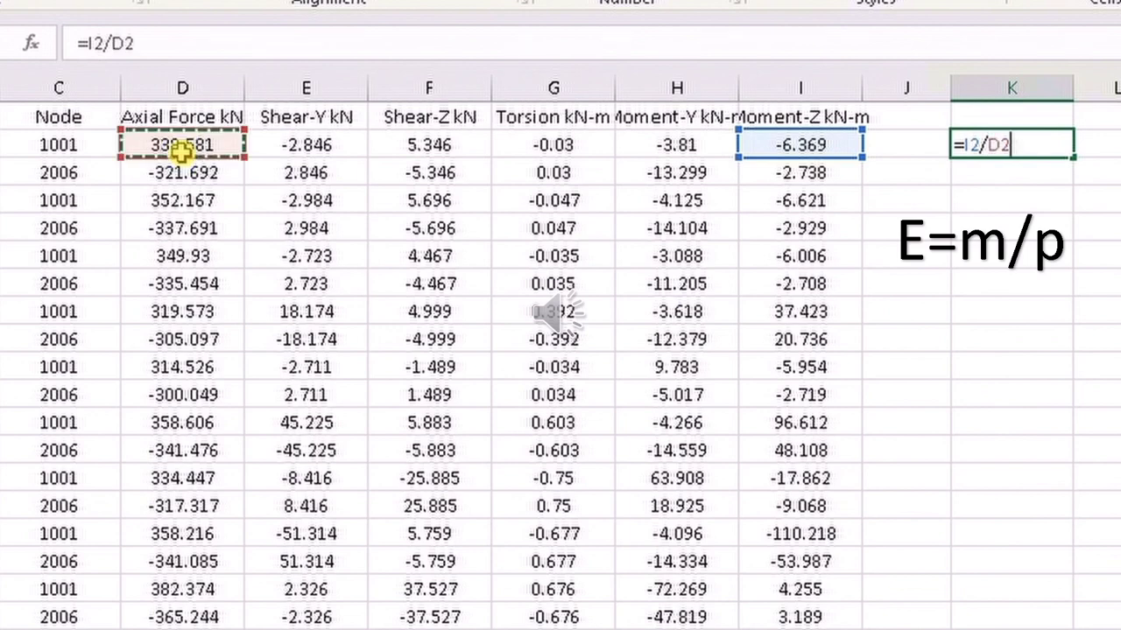
pyautogui.press('Return')
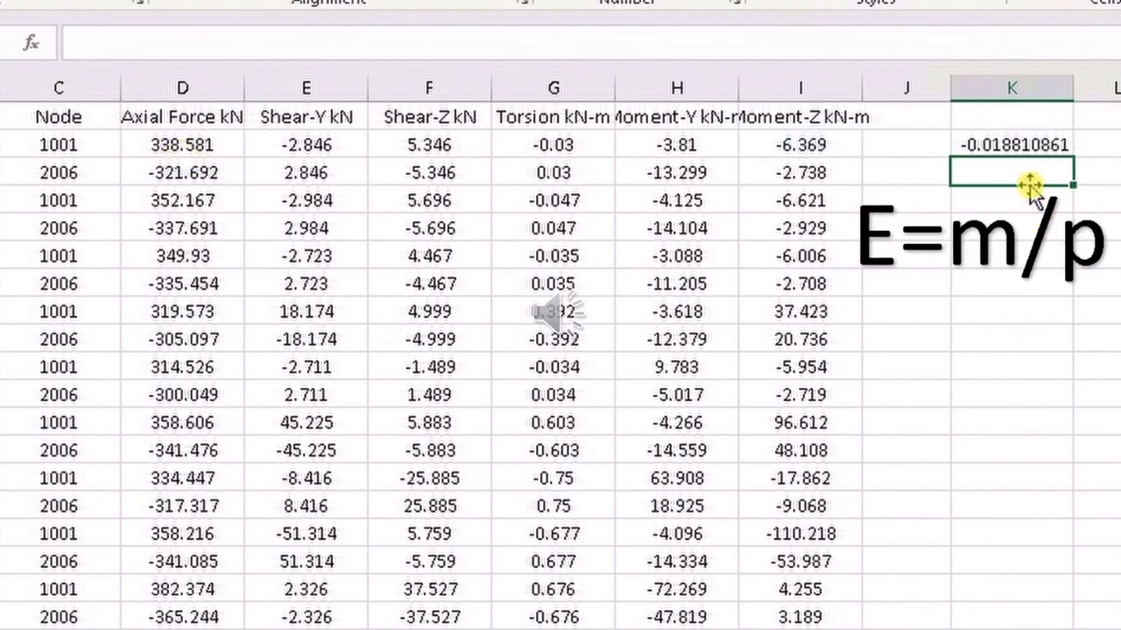
pyautogui.click(1024, 146)
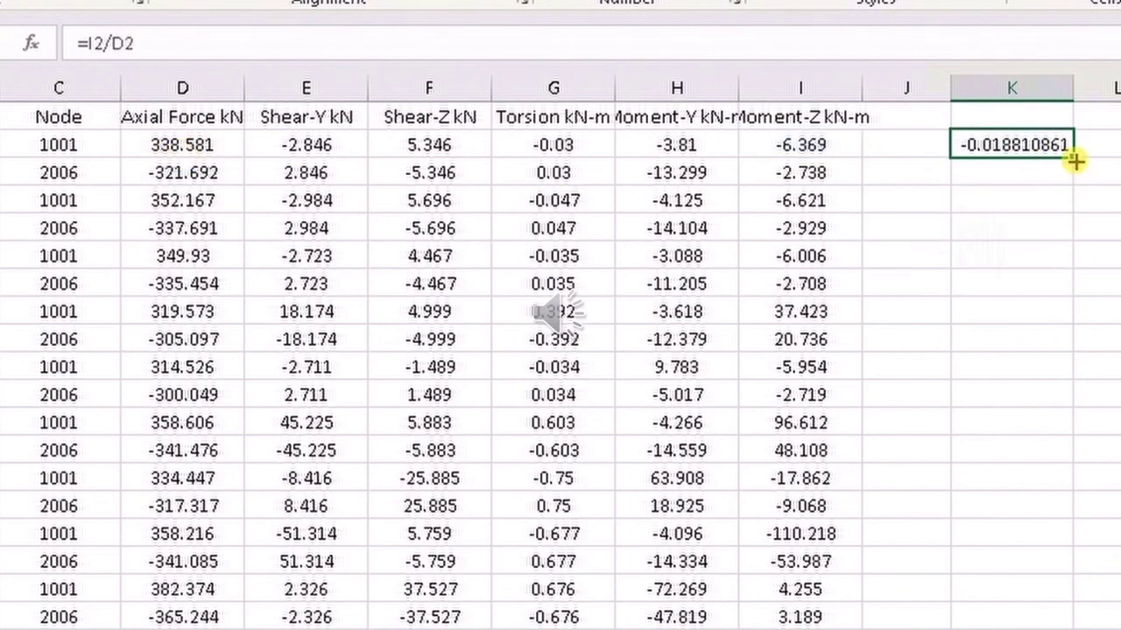
pyautogui.moveTo(1080, 158)
pyautogui.mouseDown()
pyautogui.moveTo(1063, 263)
pyautogui.moveTo(1050, 627)
pyautogui.mouseUp()
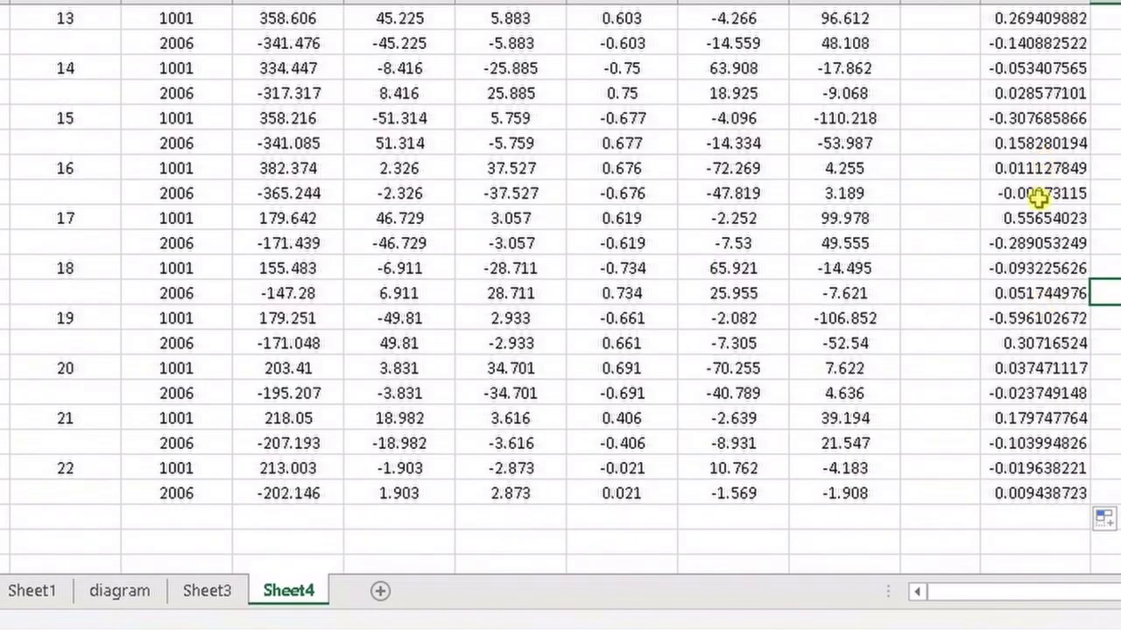
# - Examine the eccentricities in column K for the largest magnitude and review the load case 19 end forces at both nodes
pyautogui.scroll(2, 1038, 194)
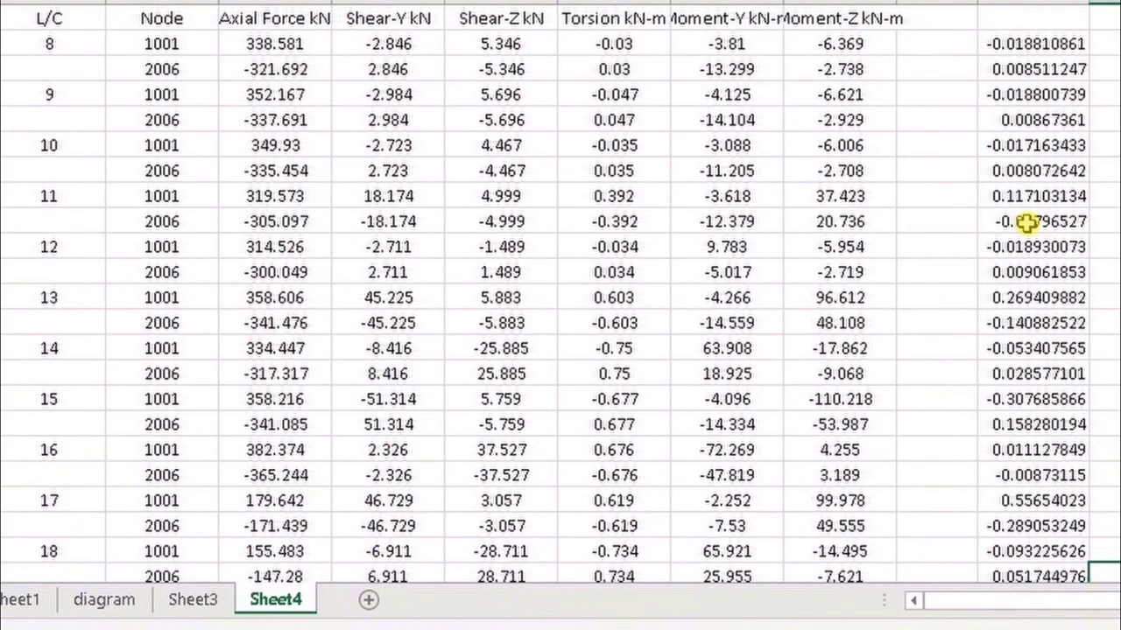
pyautogui.scroll(-1, 1025, 65)
pyautogui.scroll(1, 1025, 63)
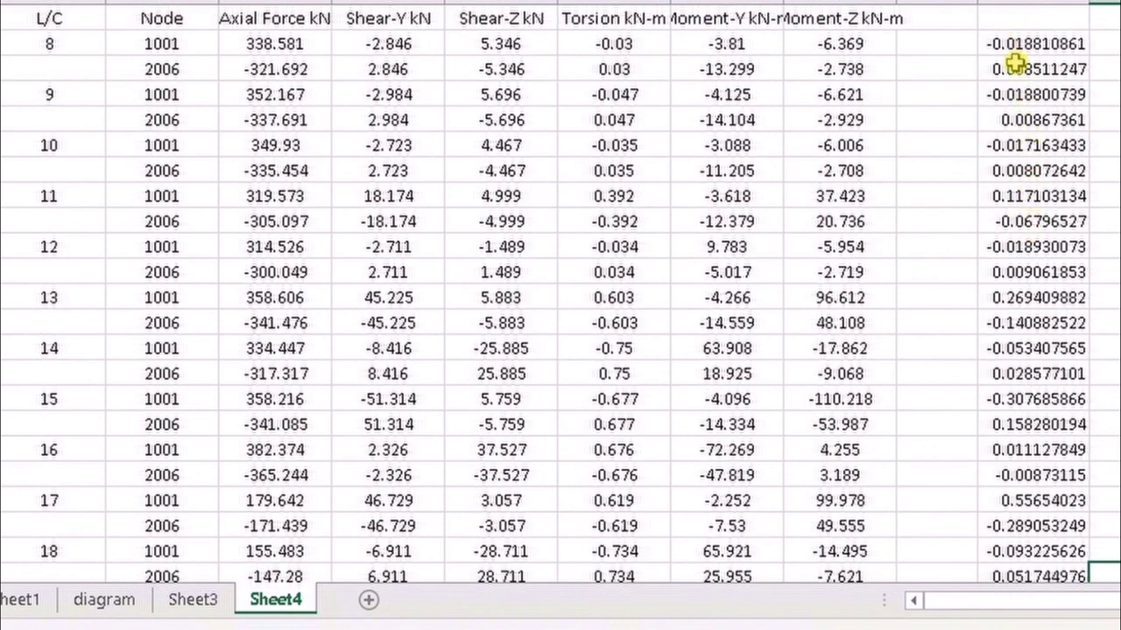
pyautogui.scroll(-3, 1026, 48)
pyautogui.scroll(-1, 1014, 100)
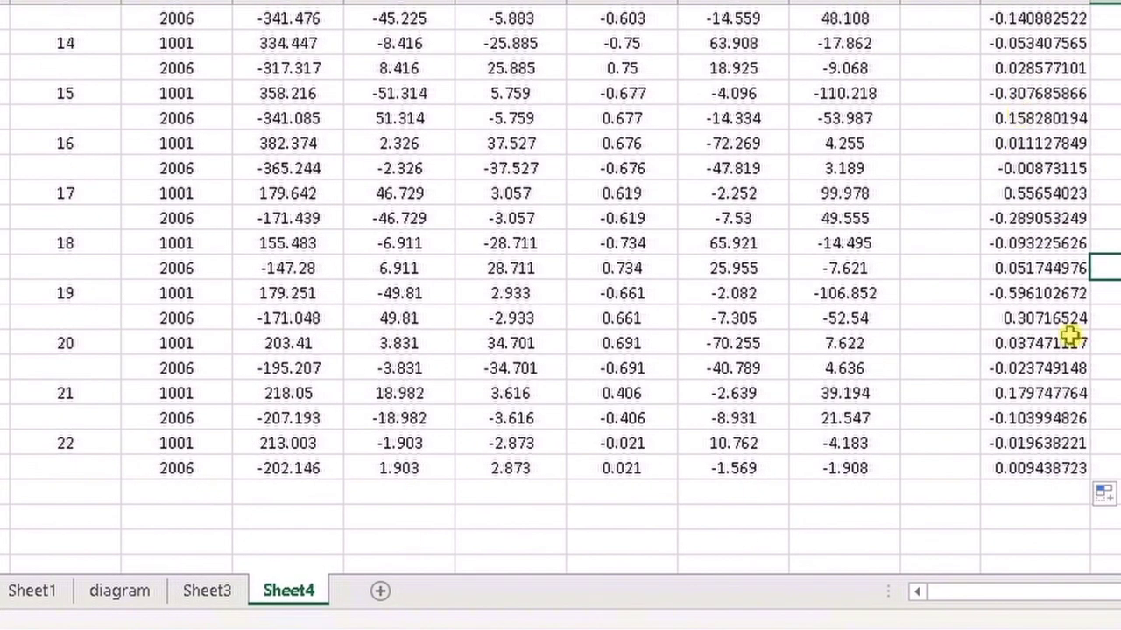
pyautogui.scroll(1, 1040, 408)
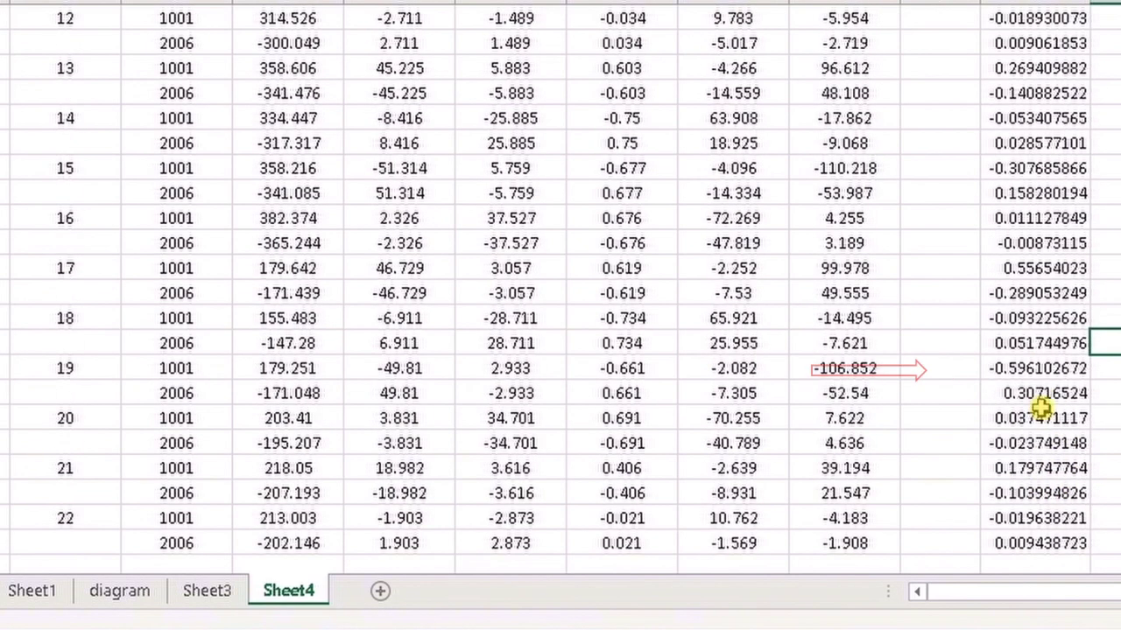
pyautogui.click(1041, 368)
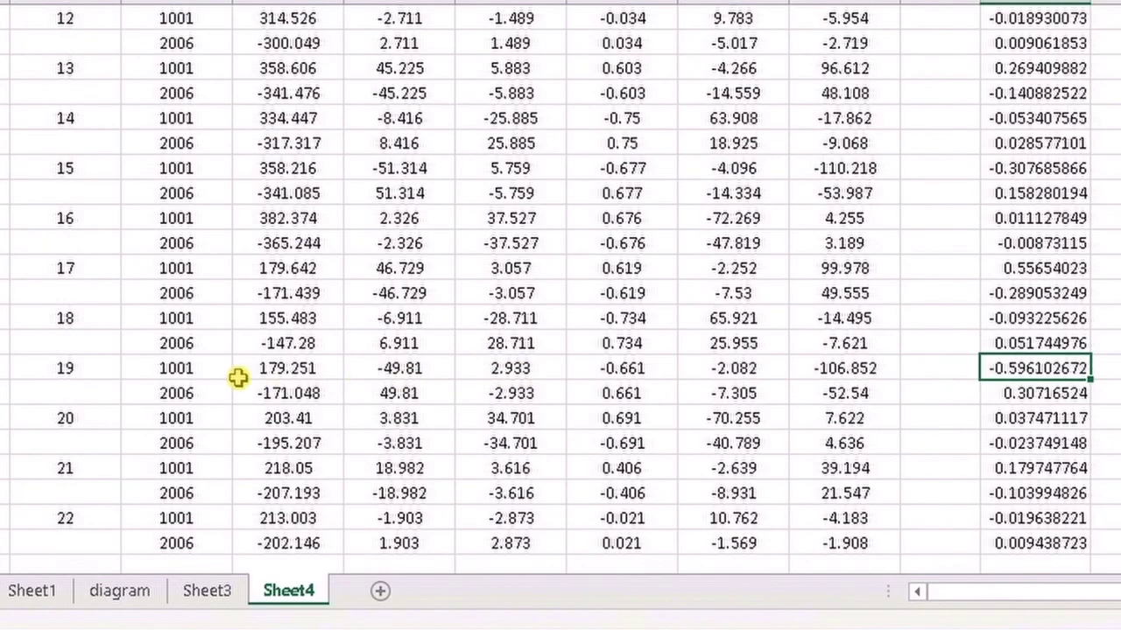
pyautogui.moveTo(143, 367); pyautogui.dragTo(1044, 385)
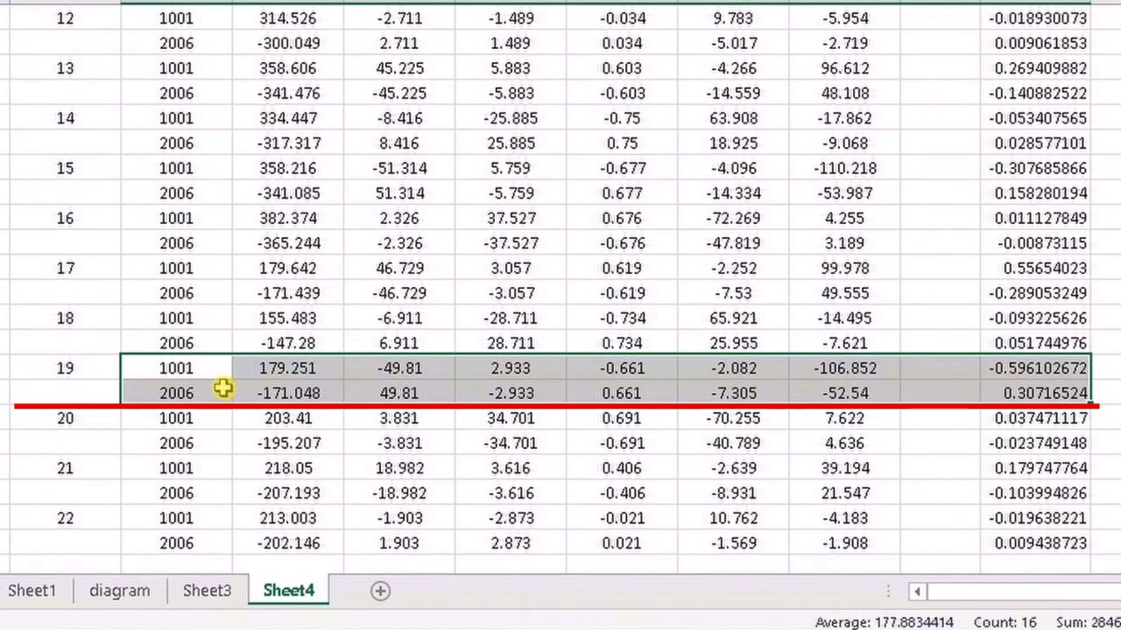
pyautogui.click(194, 374)
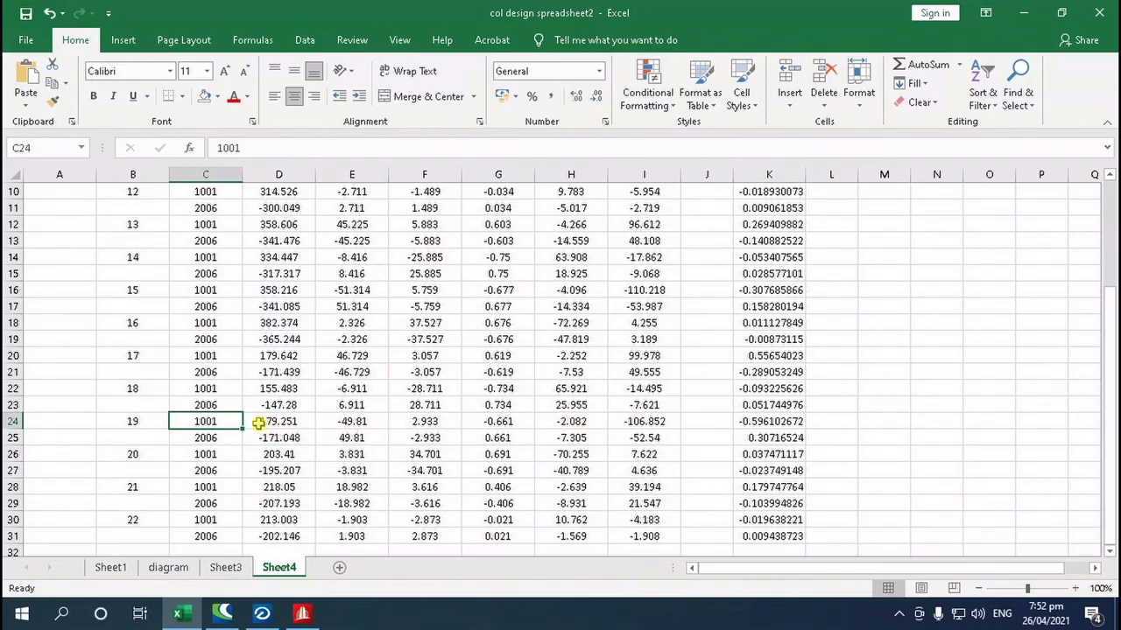
pyautogui.click(643, 419)
# - Switch to STAAD.Pro, close the Beam End Force table and display the whole structure
pyautogui.click(301, 613)
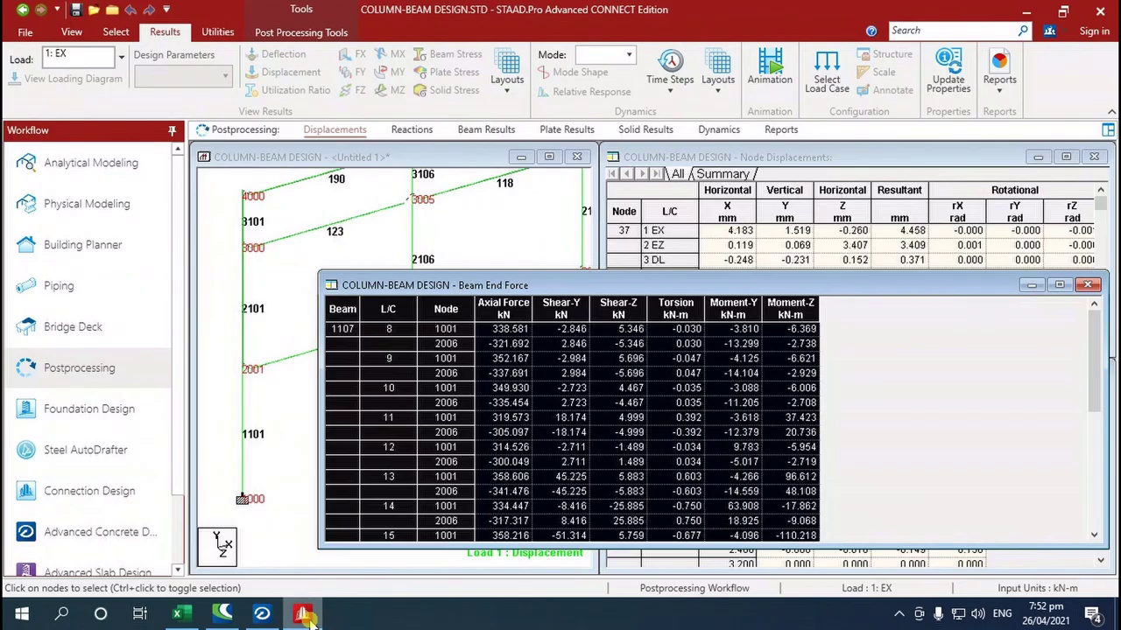
pyautogui.click(1087, 284)
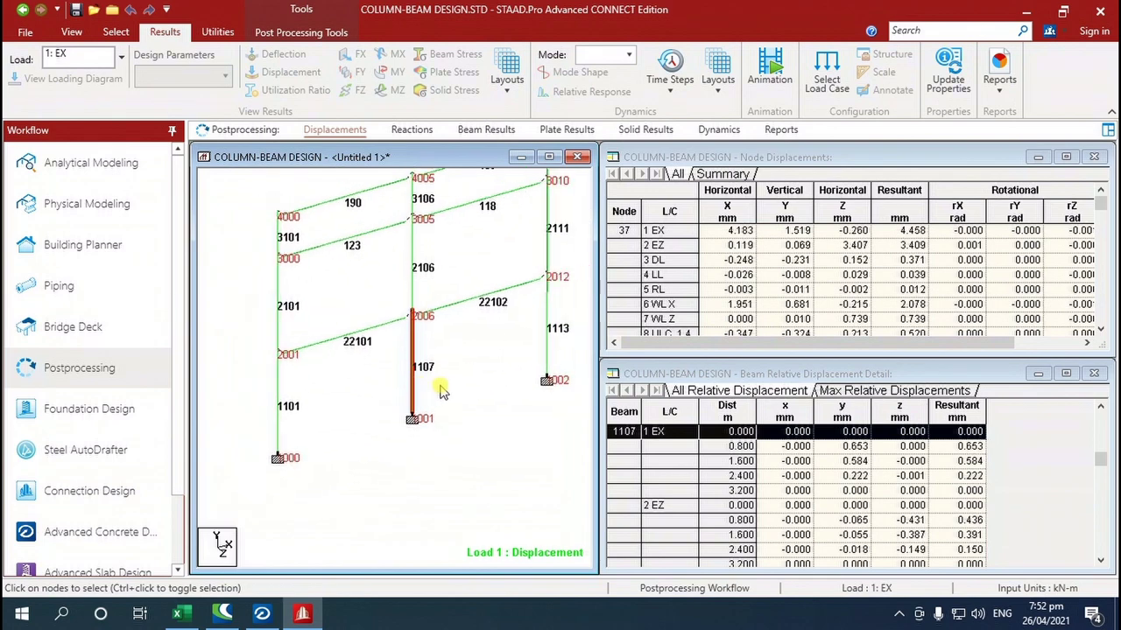
pyautogui.click(72, 32)
pyautogui.click(210, 77)
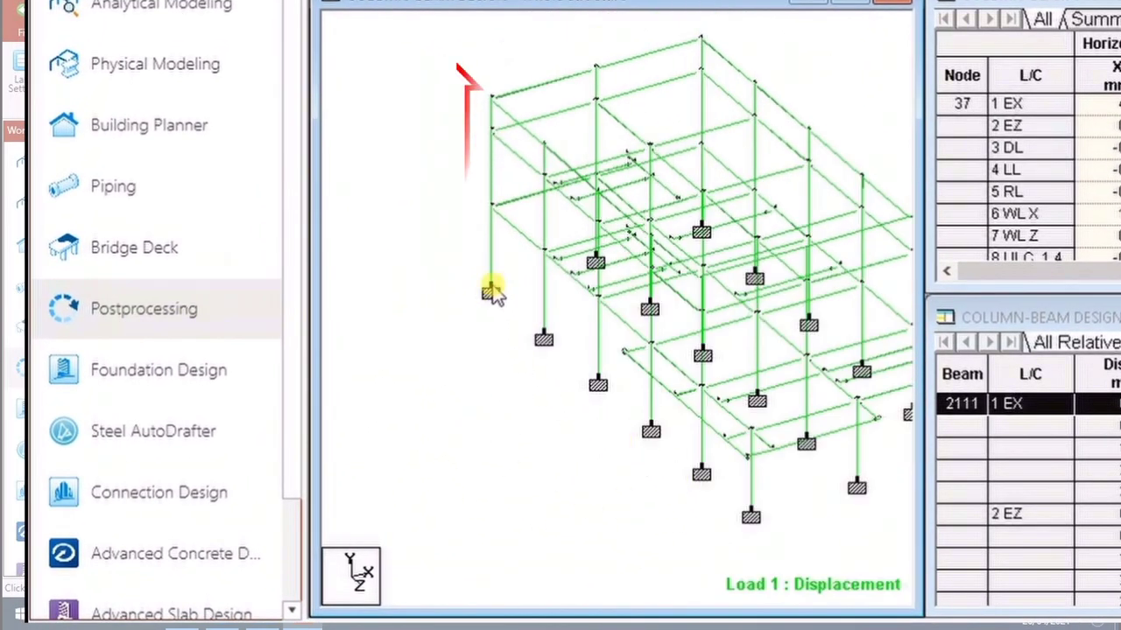
pyautogui.moveTo(492, 219)
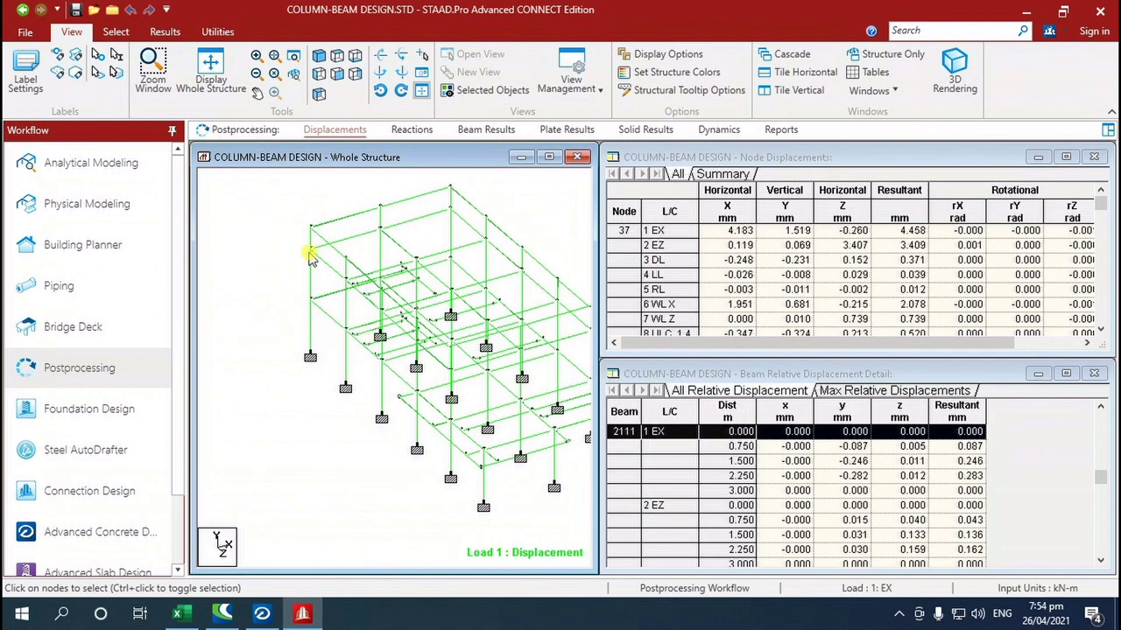
# - Switch back to the Excel workbook and check the entries for nodes 1001 and 2006 under load case 8
pyautogui.click(265, 615)
pyautogui.click(266, 614)
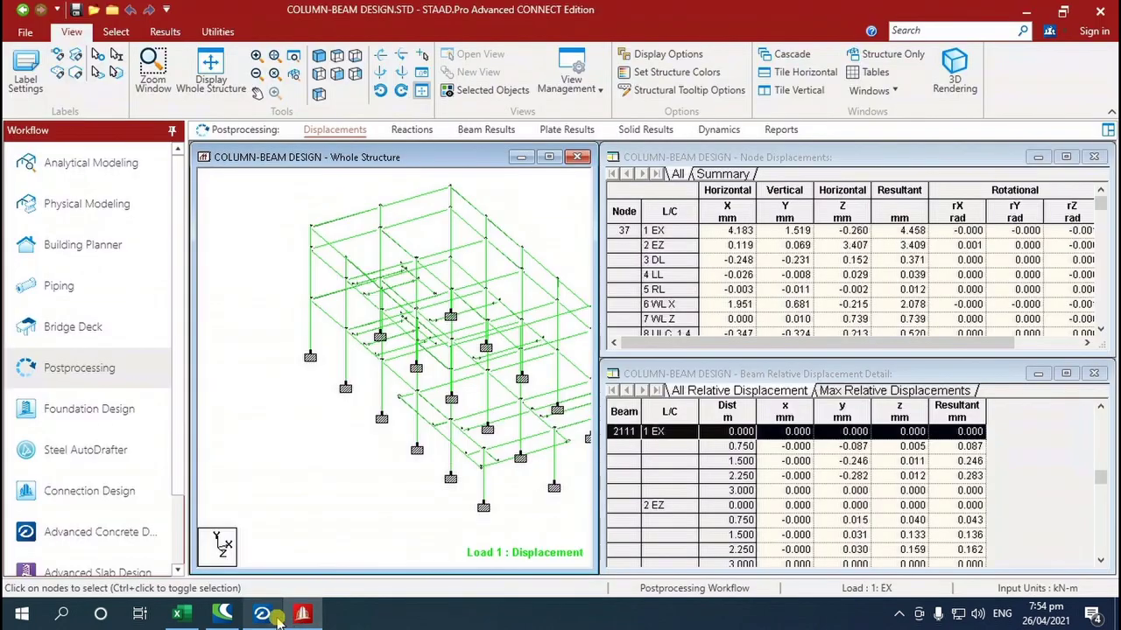
pyautogui.click(184, 615)
pyautogui.scroll(3, 202, 421)
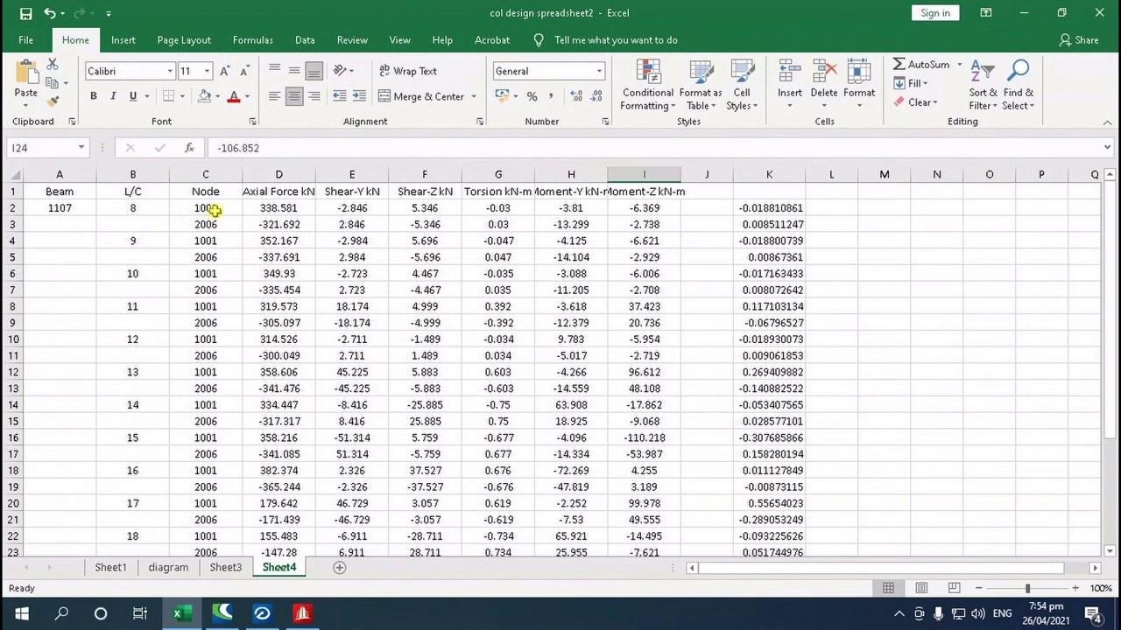
pyautogui.click(212, 208)
pyautogui.click(203, 225)
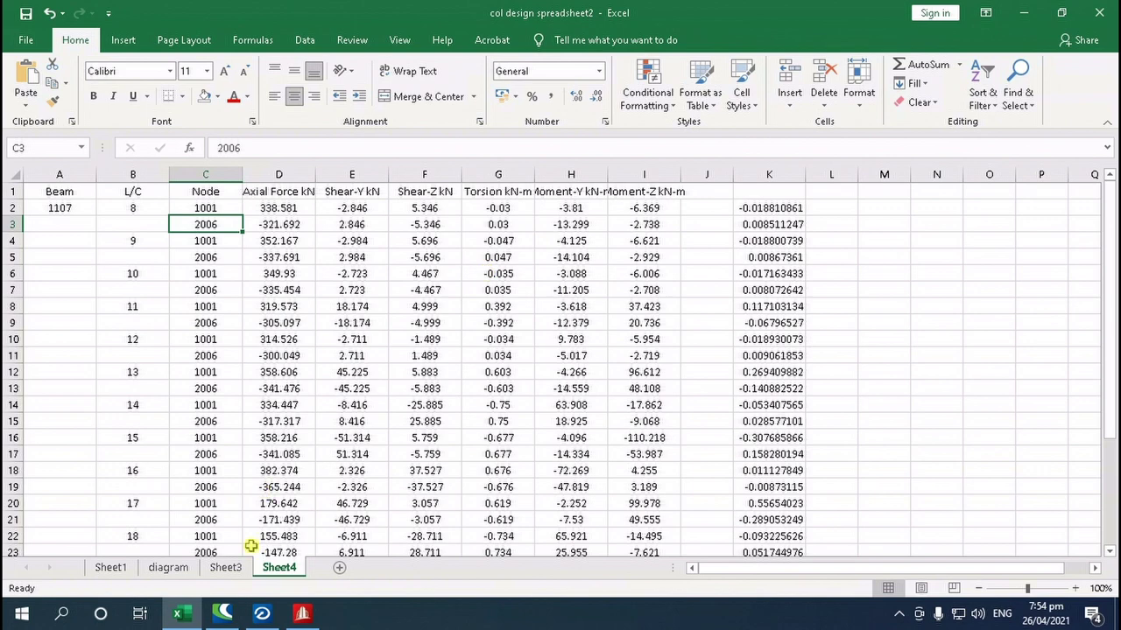
# - Cross-check the column's node rows in Excel against the STAAD.Pro model and the Flexural Design analysis forces in RCDC
pyautogui.click(223, 613)
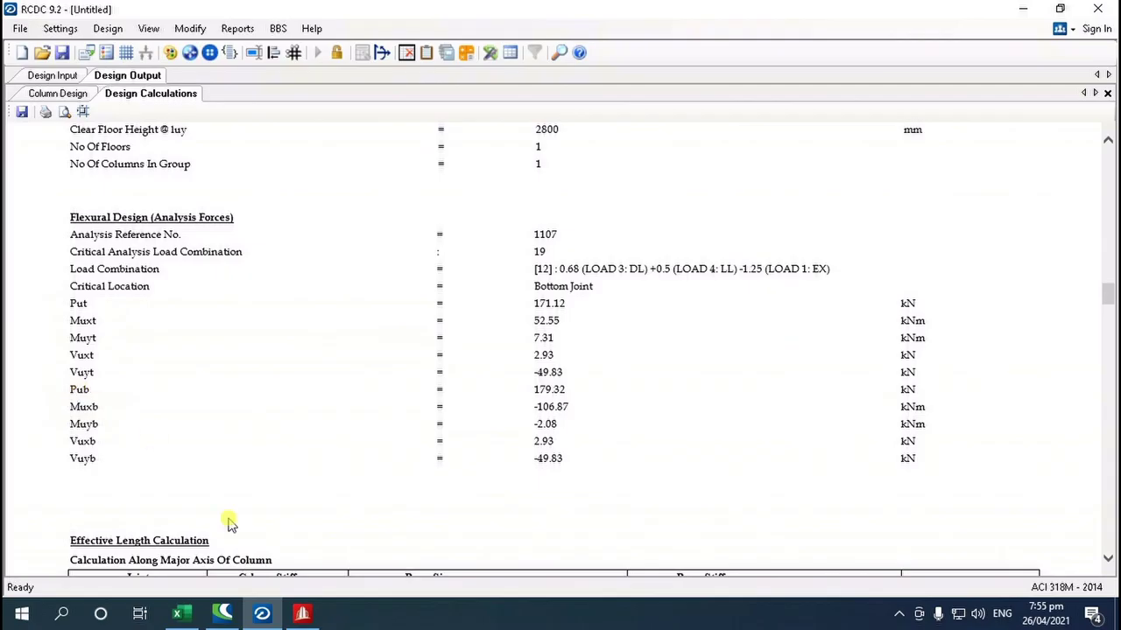
pyautogui.click(302, 612)
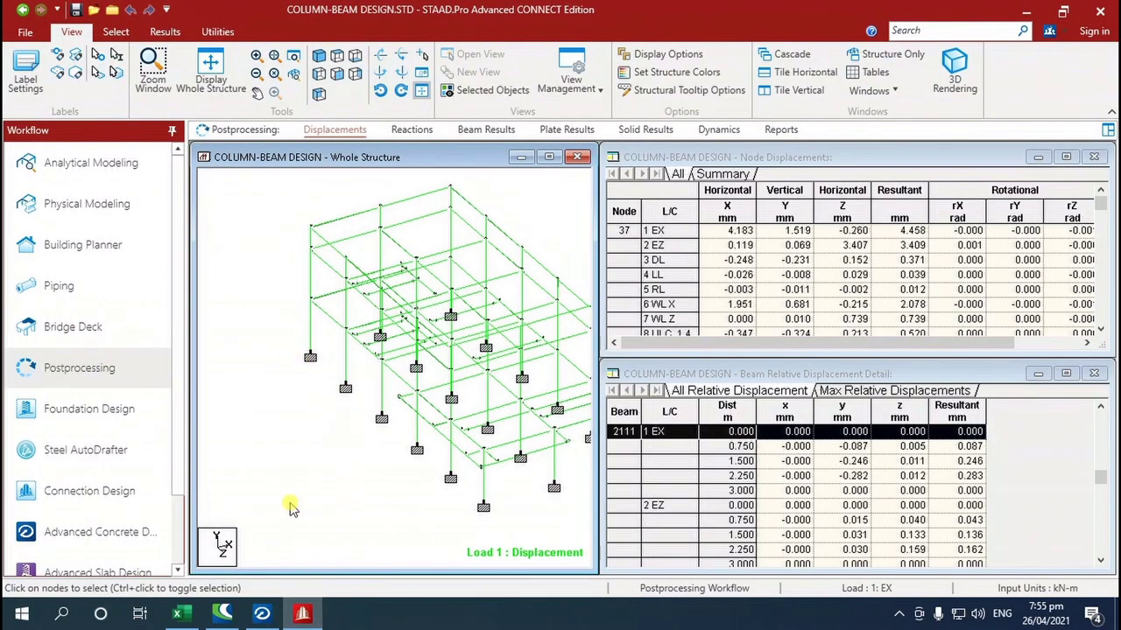
pyautogui.click(177, 613)
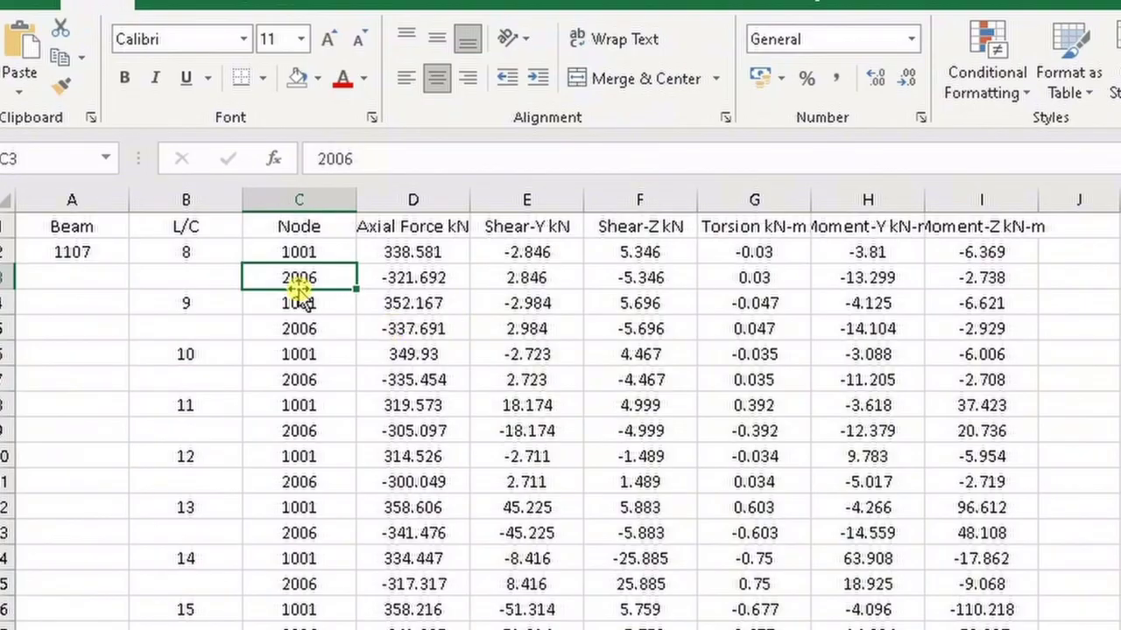
pyautogui.click(340, 252)
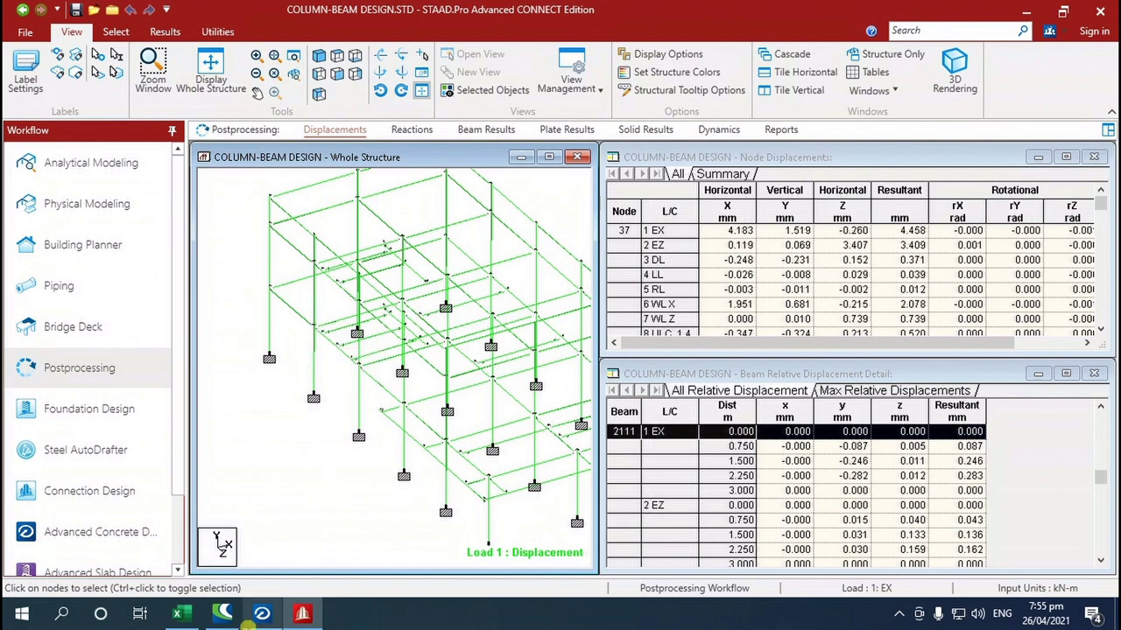
pyautogui.click(262, 613)
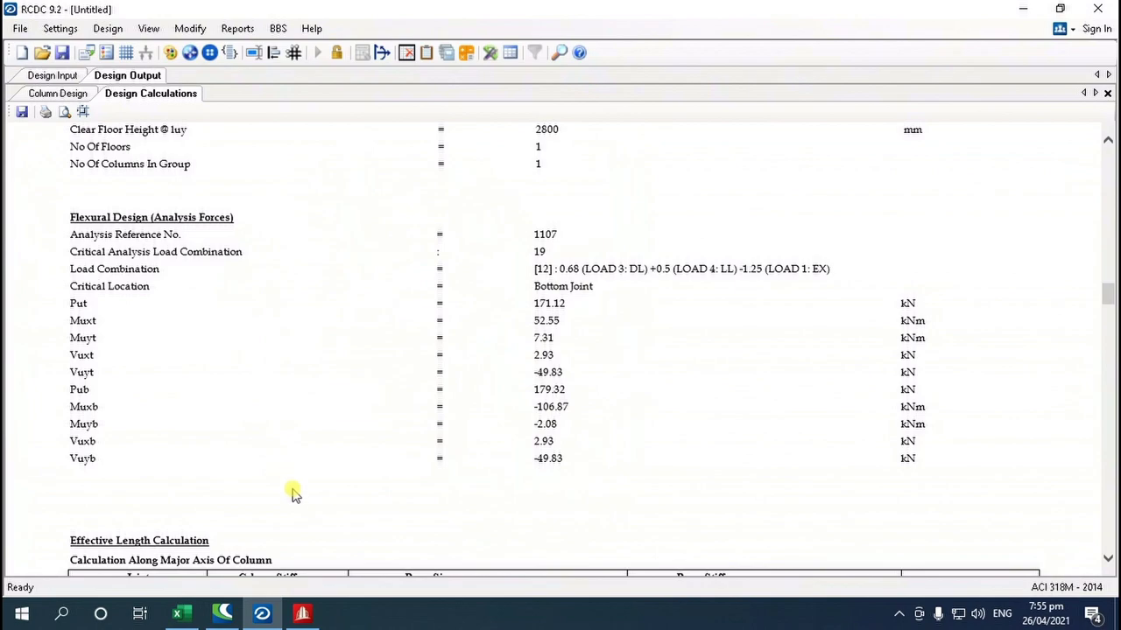
# - Return to the Excel workbook and compare load case 19's eccentricity and axial force at node 1001 with the other load cases
pyautogui.click(177, 613)
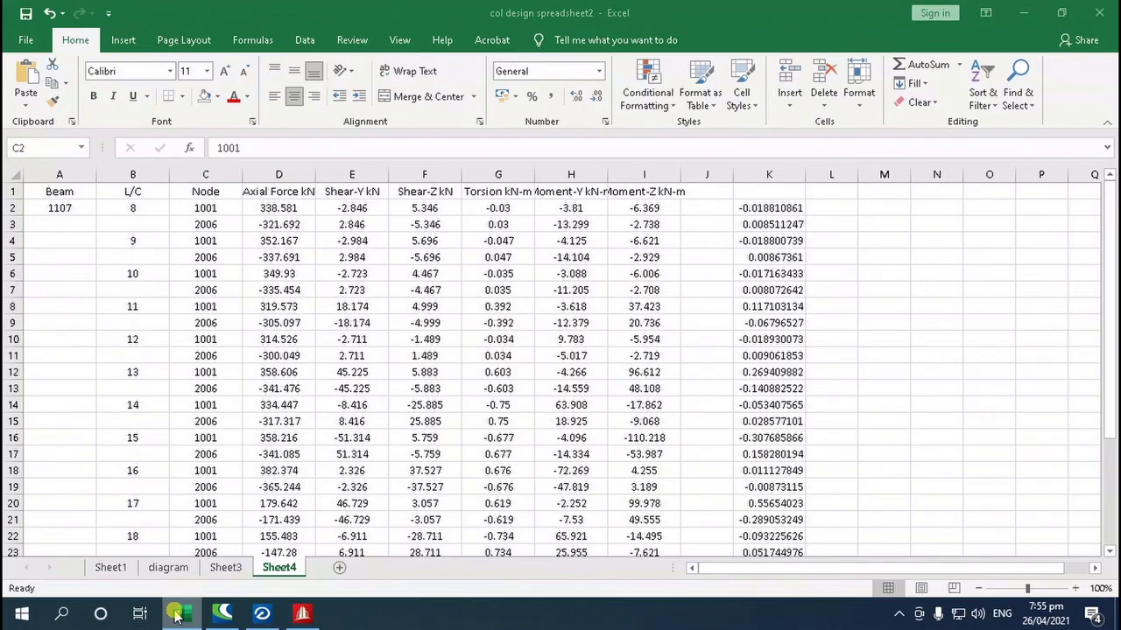
pyautogui.scroll(-2, 767, 405)
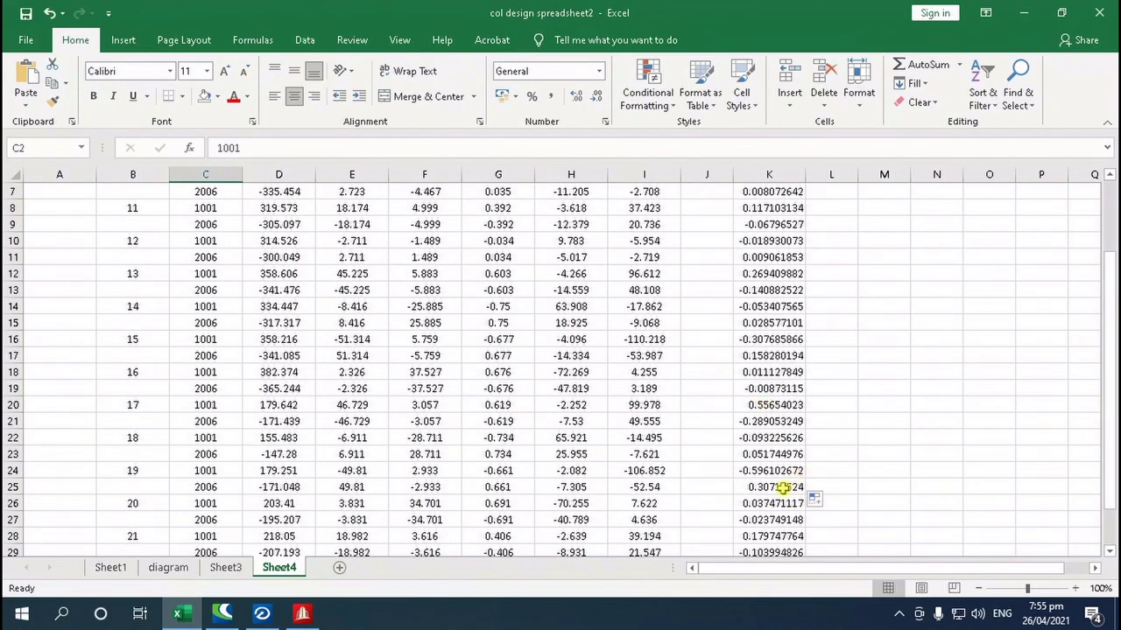
pyautogui.click(772, 471)
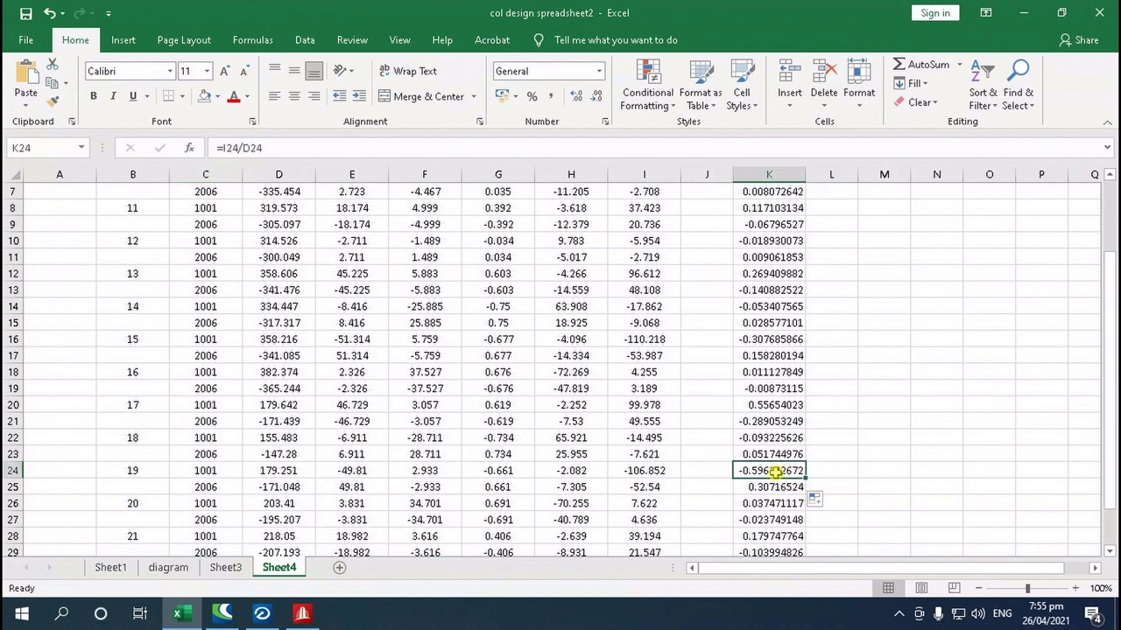
pyautogui.click(276, 474)
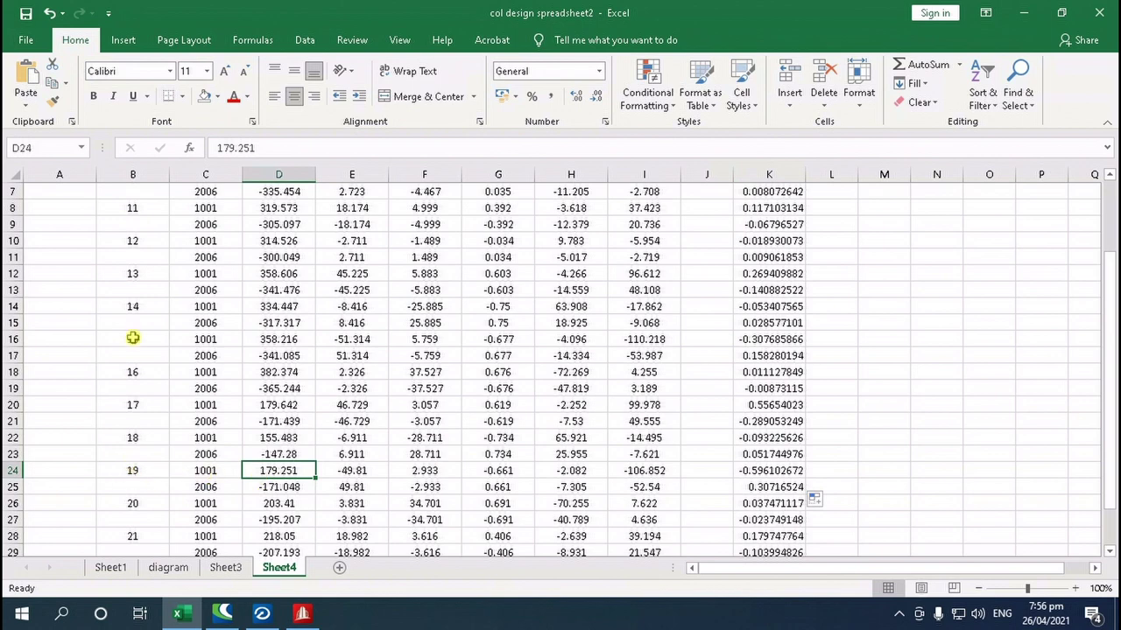
pyautogui.scroll(2, 132, 378)
pyautogui.click(132, 257)
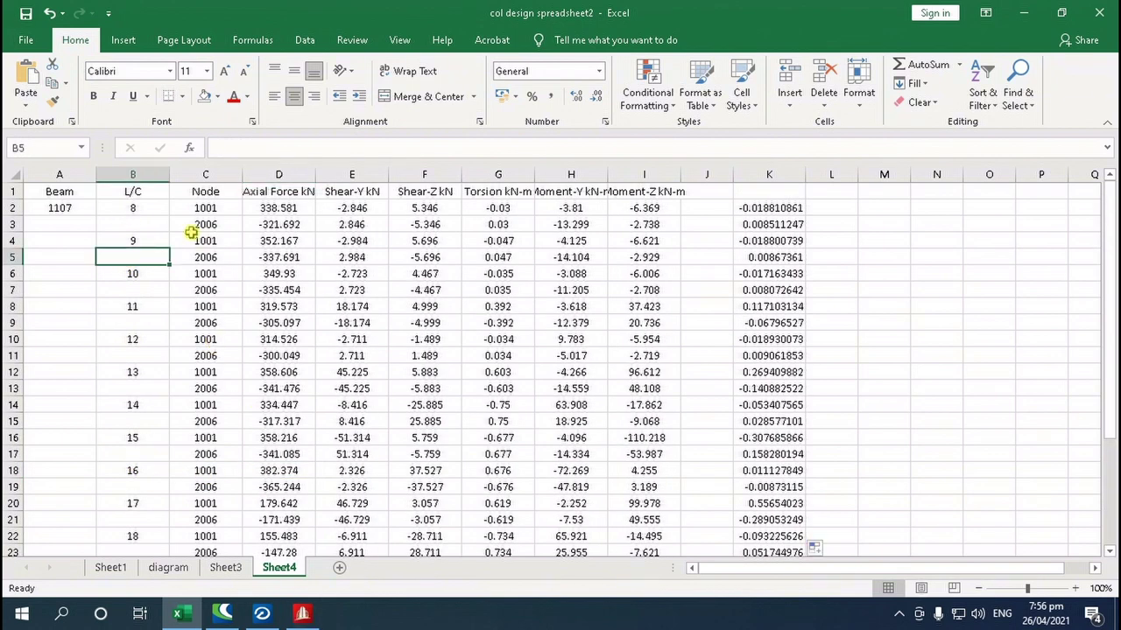
pyautogui.scroll(-2, 167, 466)
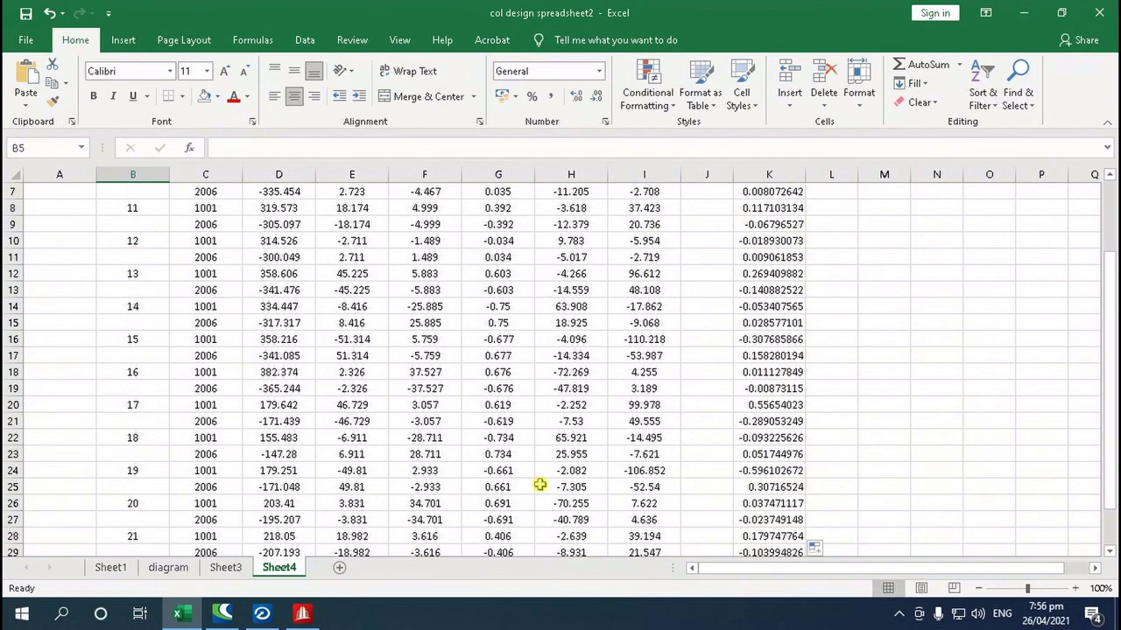
pyautogui.scroll(2, 776, 467)
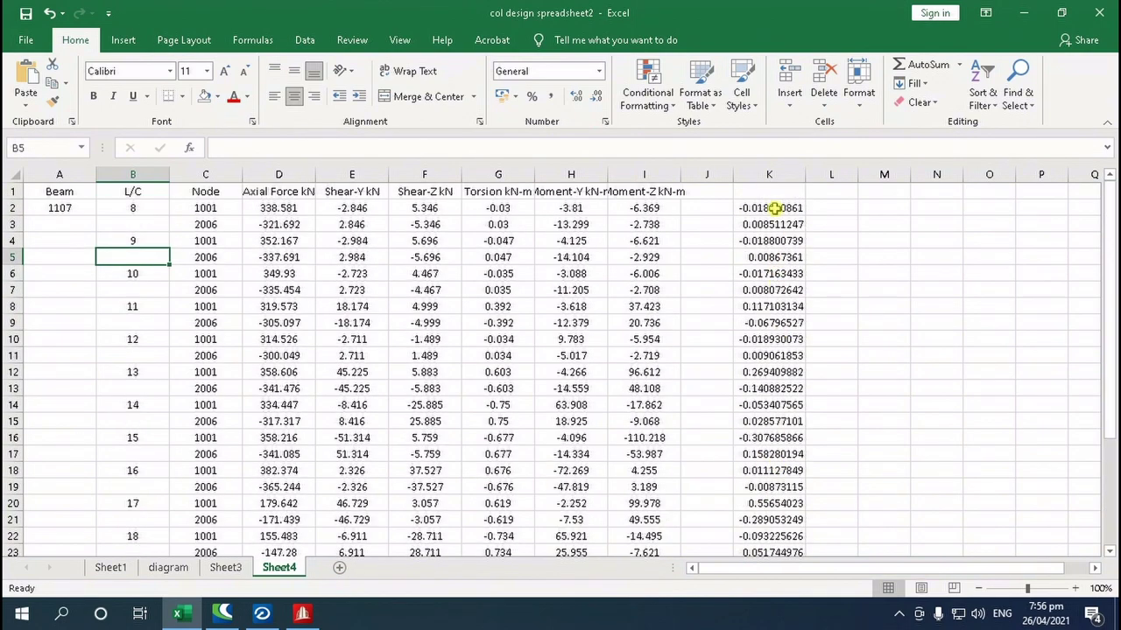
# - Compare the calculated eccentricities across all load cases in Sheet4, finishing on load case 19 at node 1001
pyautogui.scroll(-2, 766, 224)
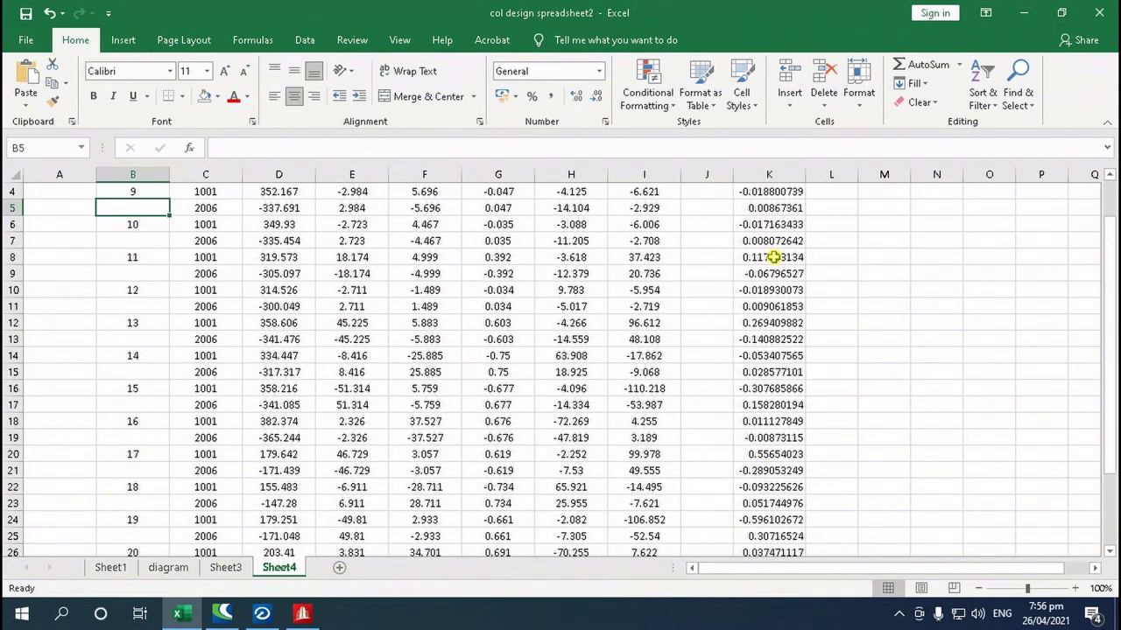
pyautogui.scroll(-1, 763, 350)
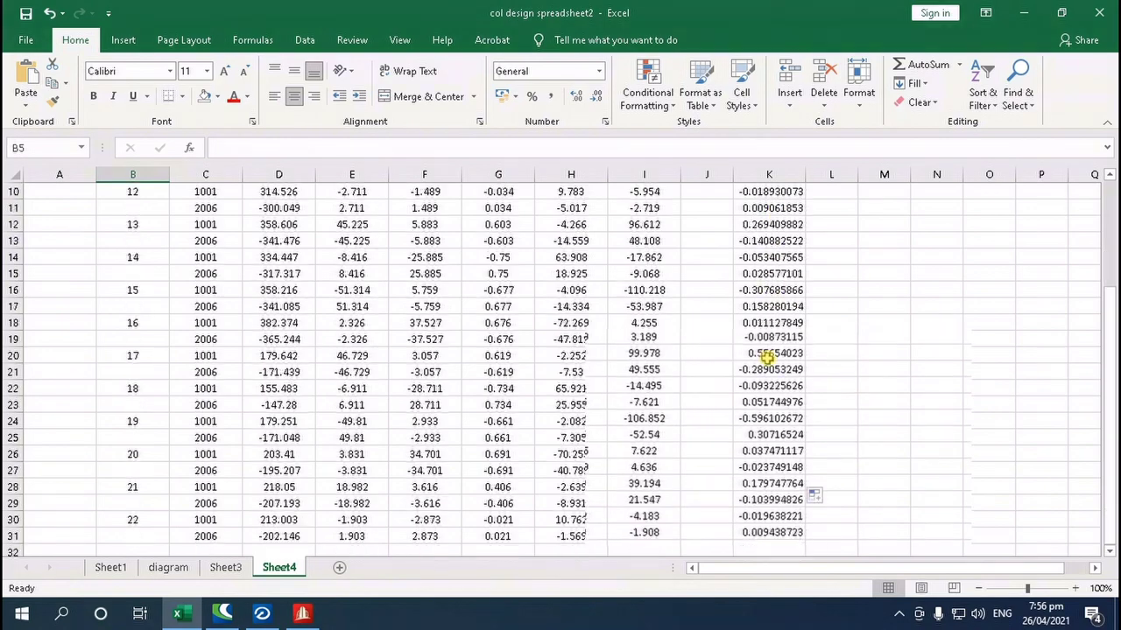
pyautogui.click(771, 421)
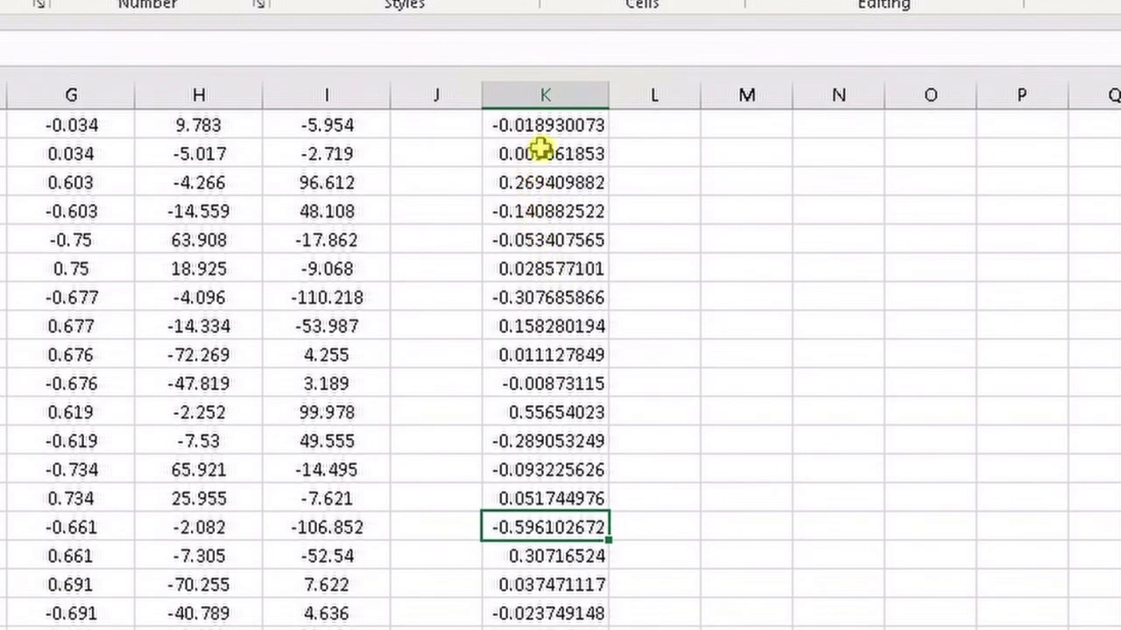
pyautogui.click(528, 182)
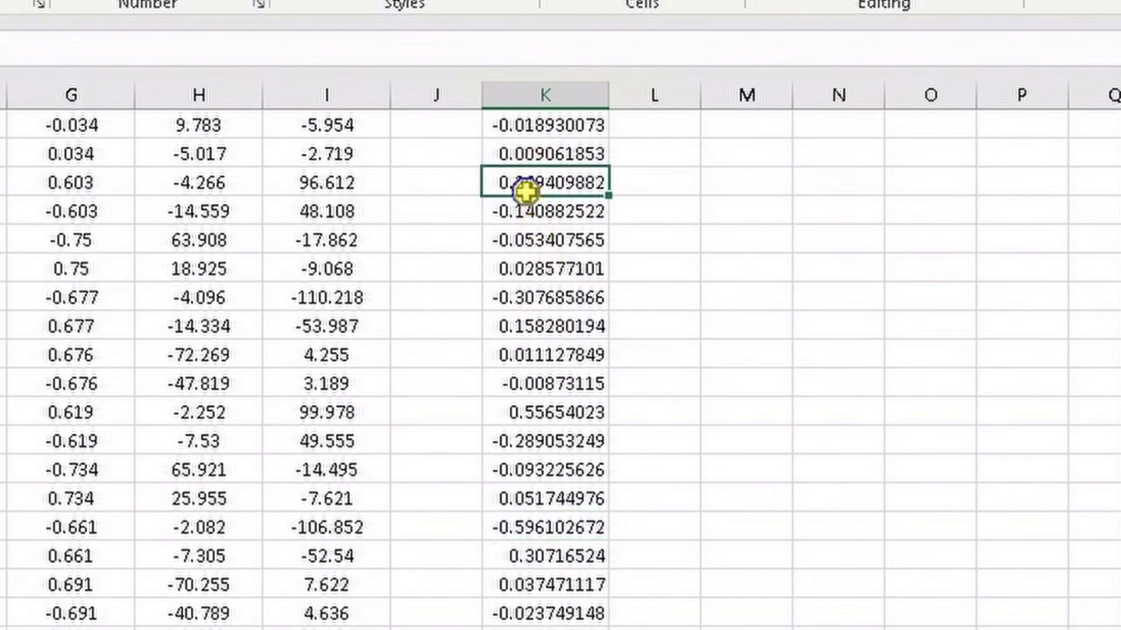
pyautogui.click(557, 299)
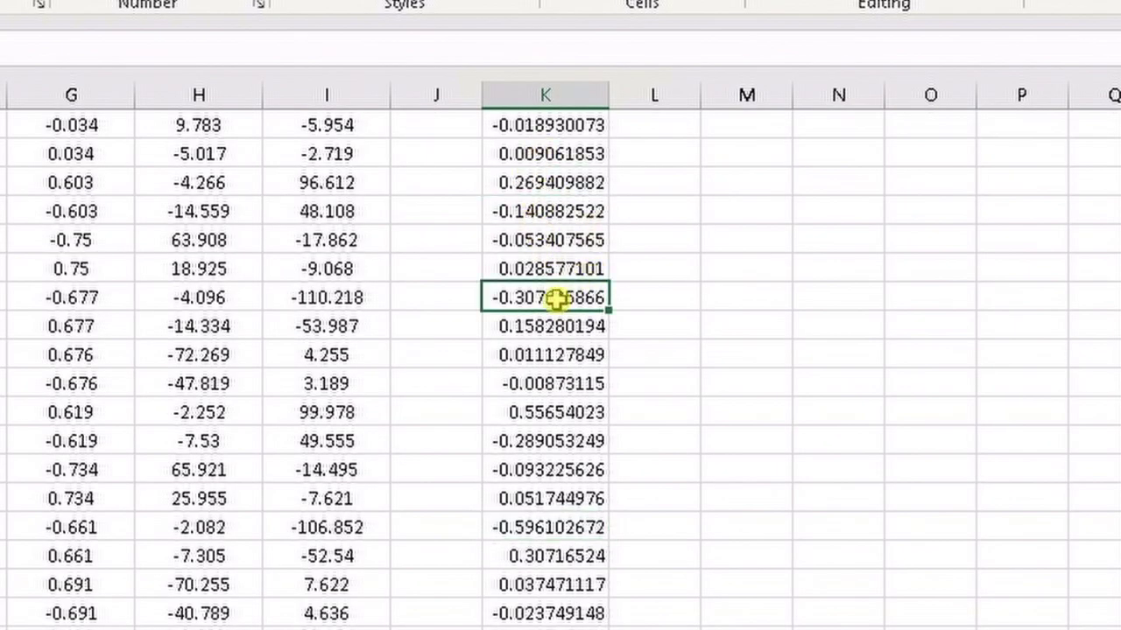
pyautogui.click(533, 448)
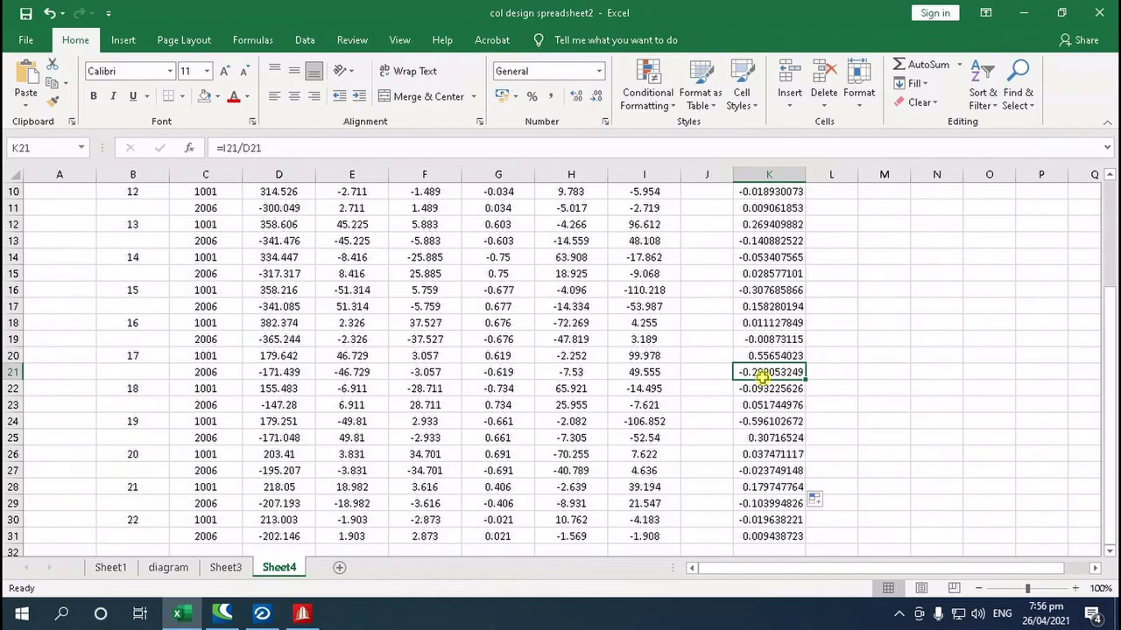
pyautogui.click(771, 422)
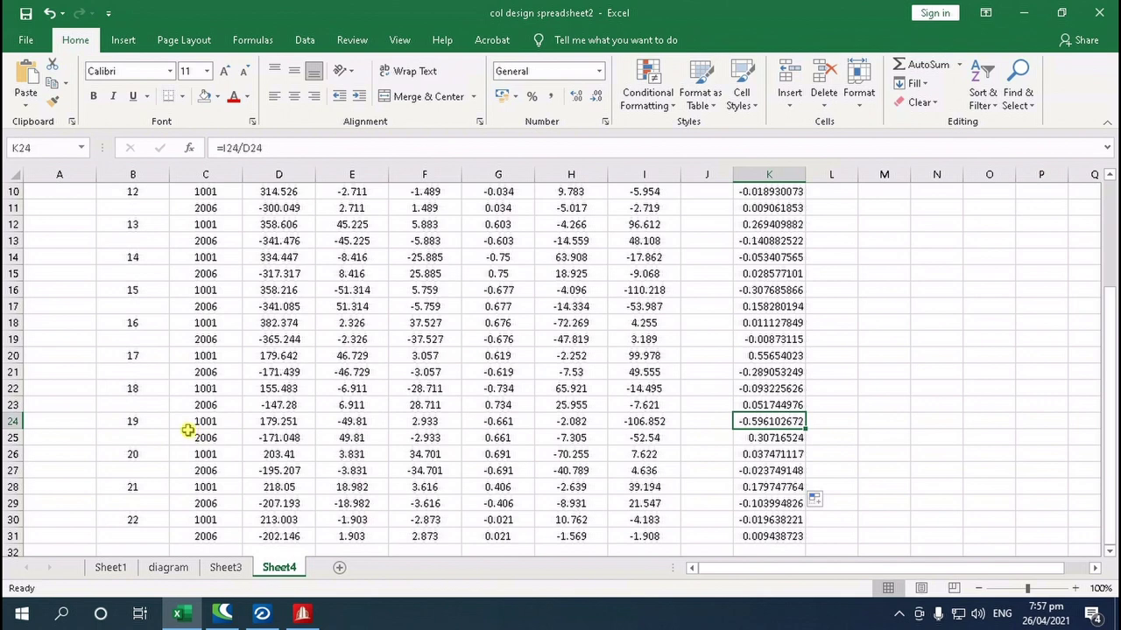
# - Check load case 19's axial forces at nodes 1001 and 2006 in Excel against the Put and Pub values in RCDC
pyautogui.click(273, 424)
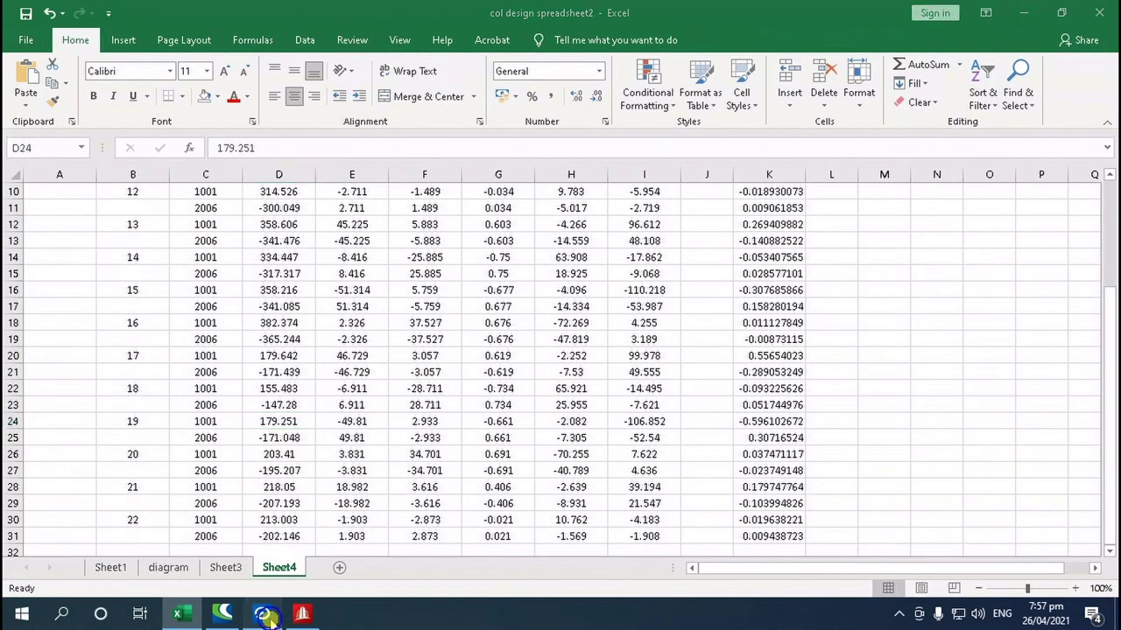
pyautogui.click(262, 613)
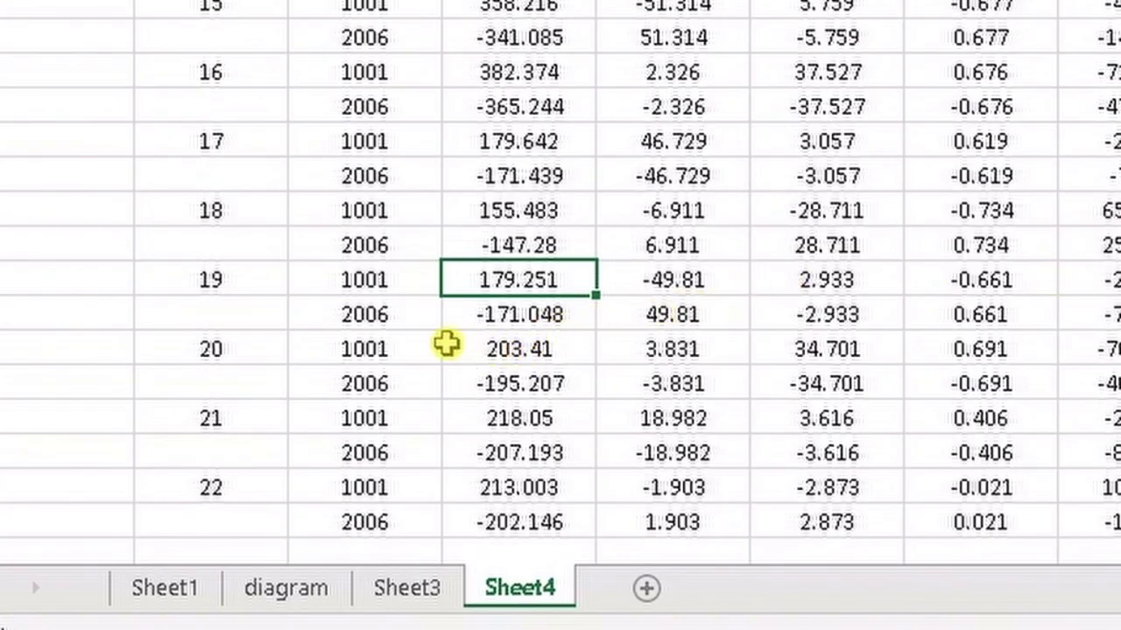
pyautogui.click(371, 330)
pyautogui.click(371, 316)
pyautogui.click(510, 289)
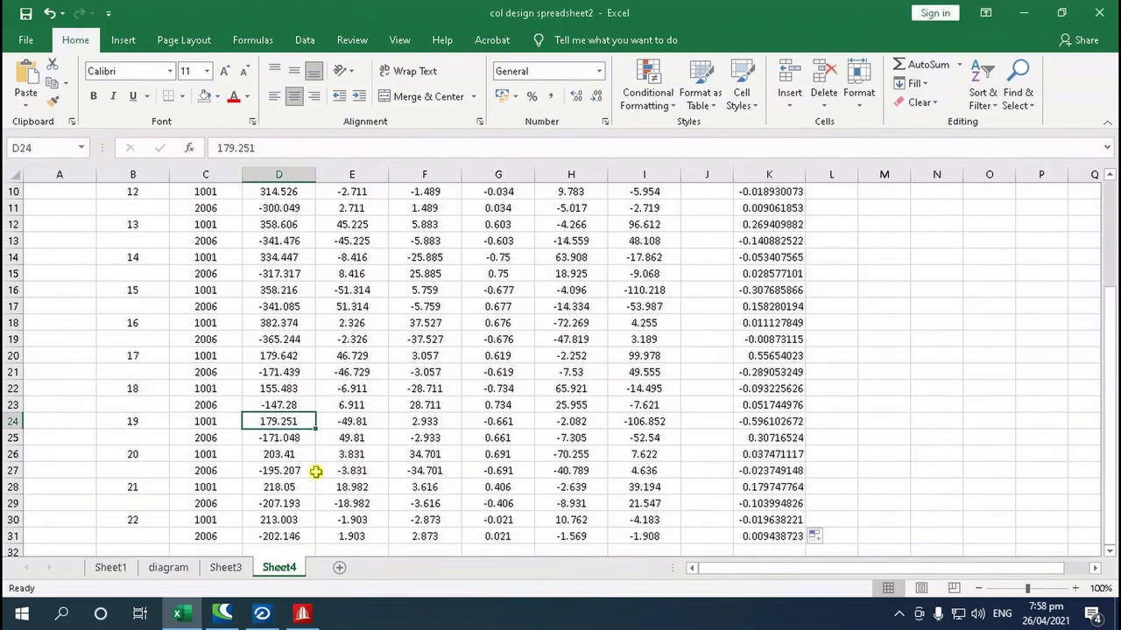
pyautogui.click(261, 612)
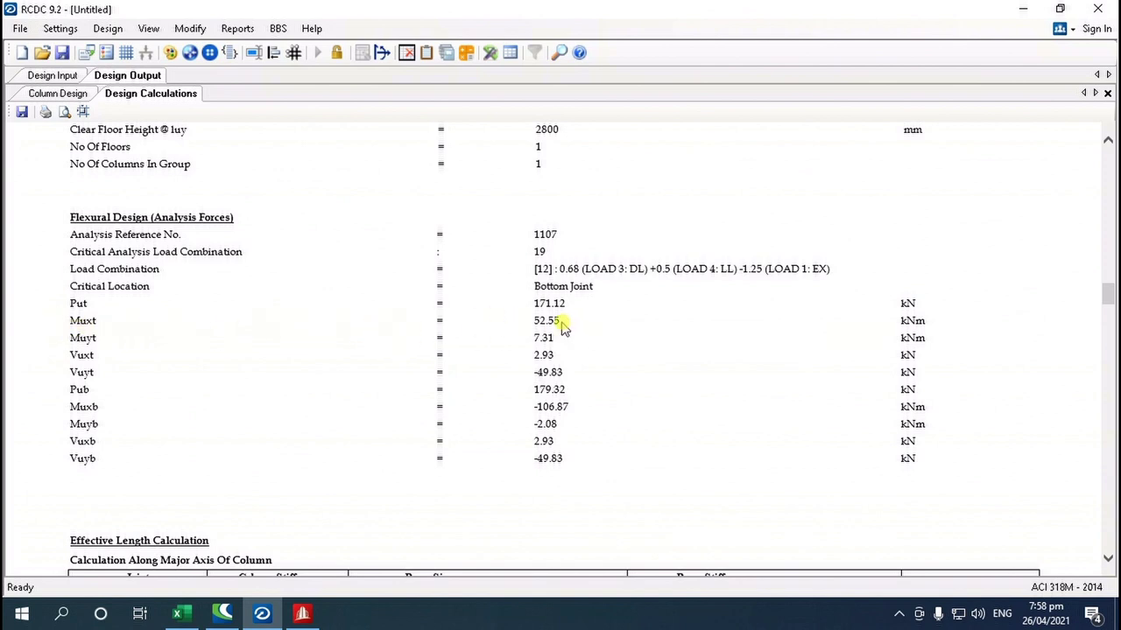
# - Return to Excel and check load case 19's Moment-Z at node 2006 against Muxt in the RCDC flexural design forces
pyautogui.click(178, 612)
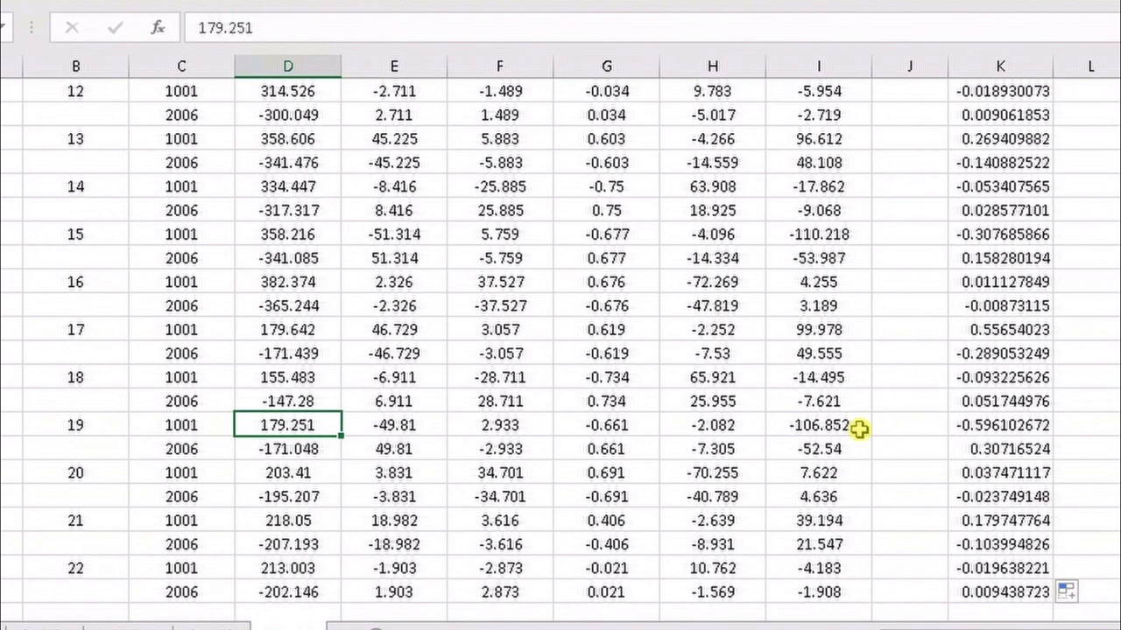
pyautogui.click(820, 450)
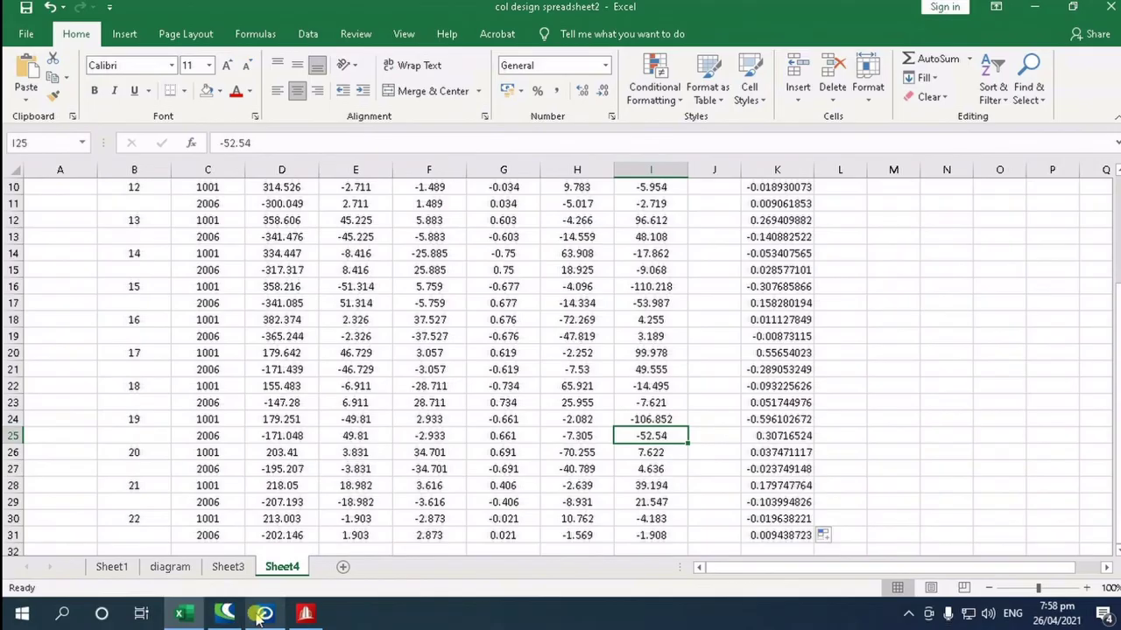
pyautogui.click(264, 613)
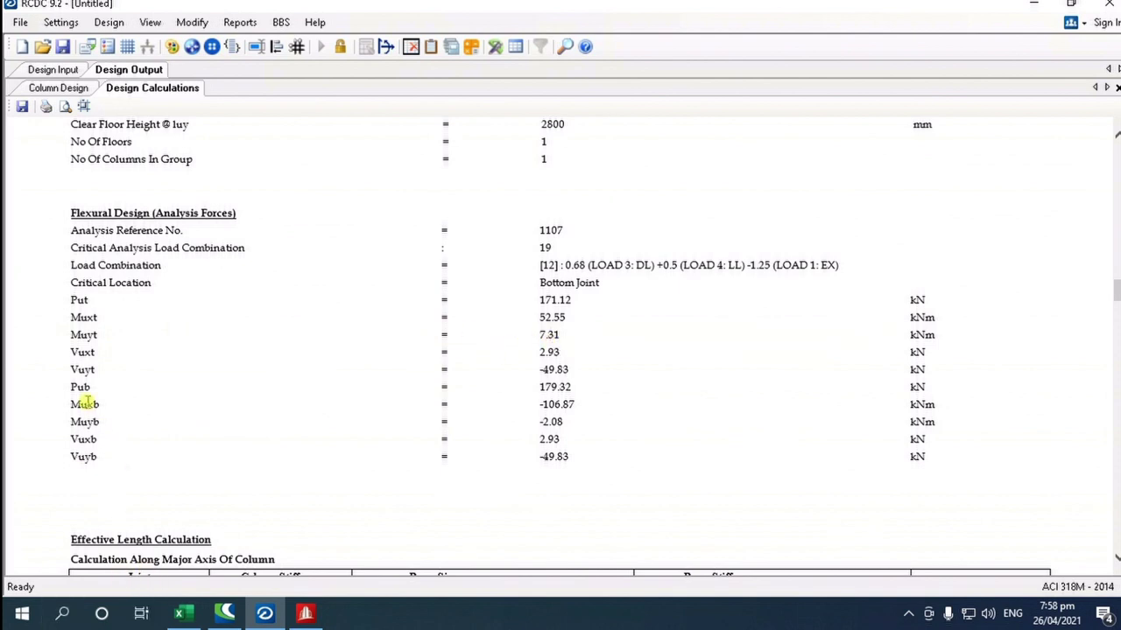
# - Return to Excel and check load case 19's Moment-Y at node 2006 against Muyt in the RCDC design calculations
pyautogui.click(178, 611)
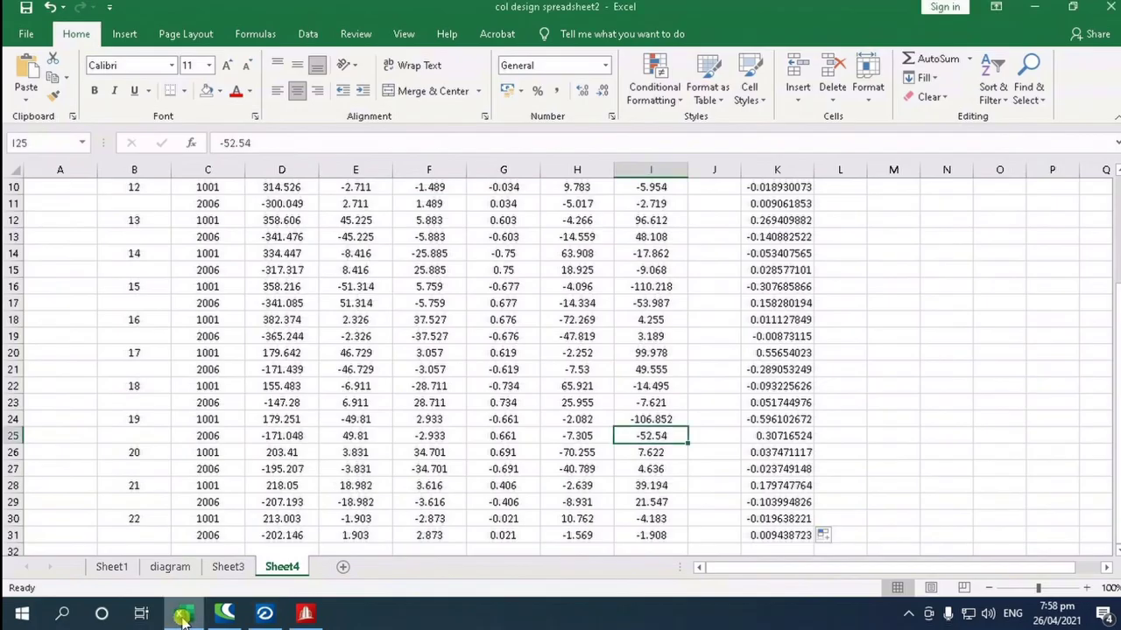
pyautogui.click(190, 419)
pyautogui.click(208, 436)
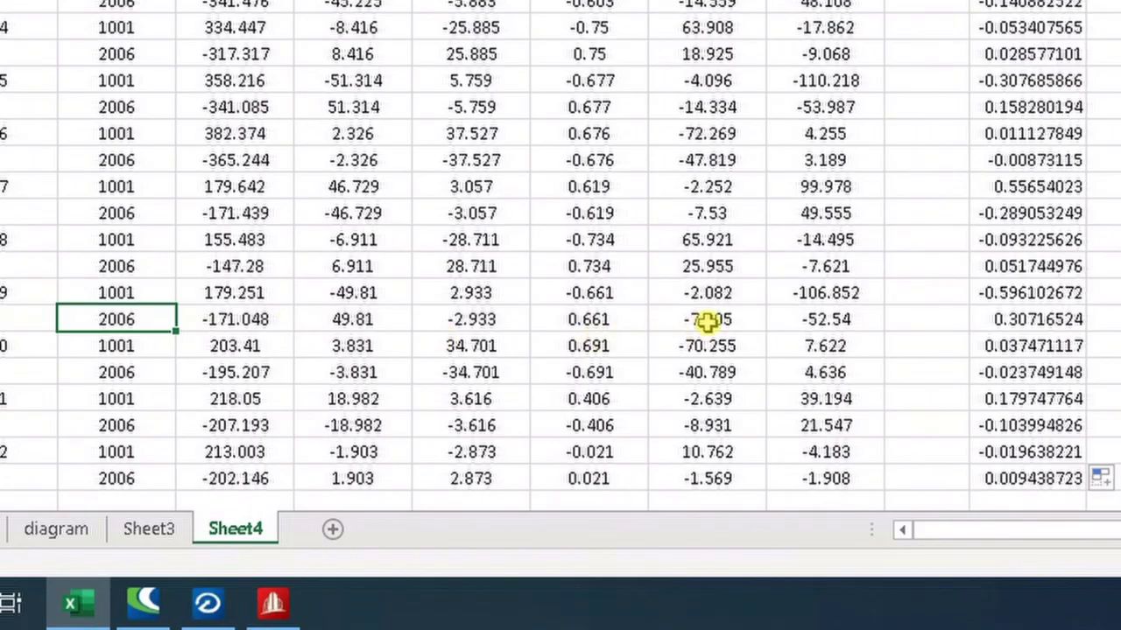
pyautogui.click(577, 437)
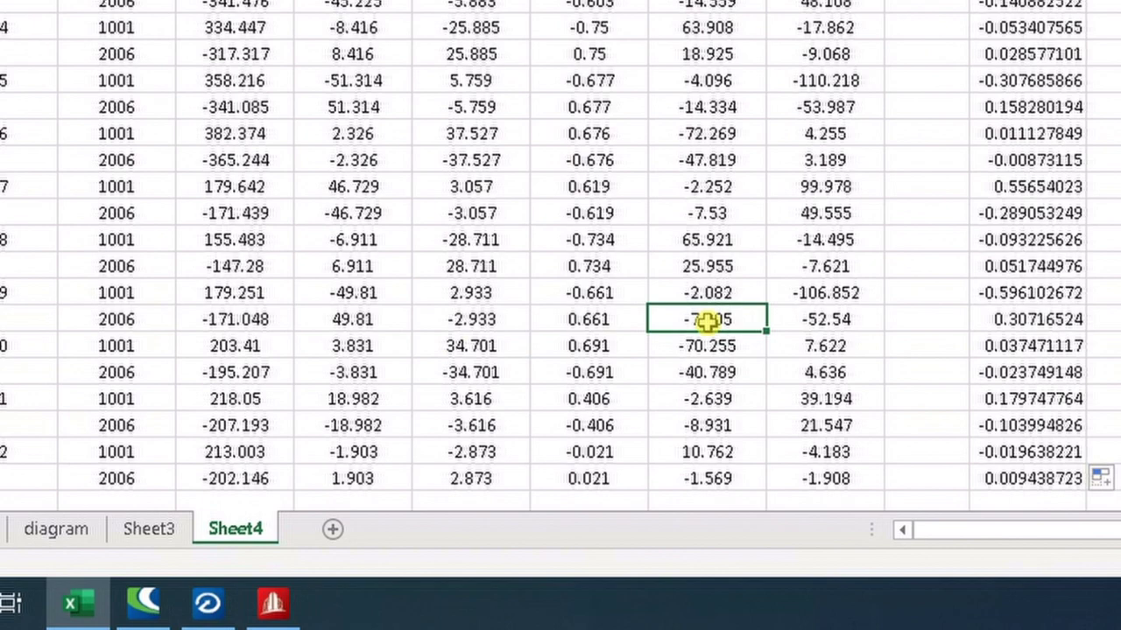
pyautogui.scroll(3, 736, 324)
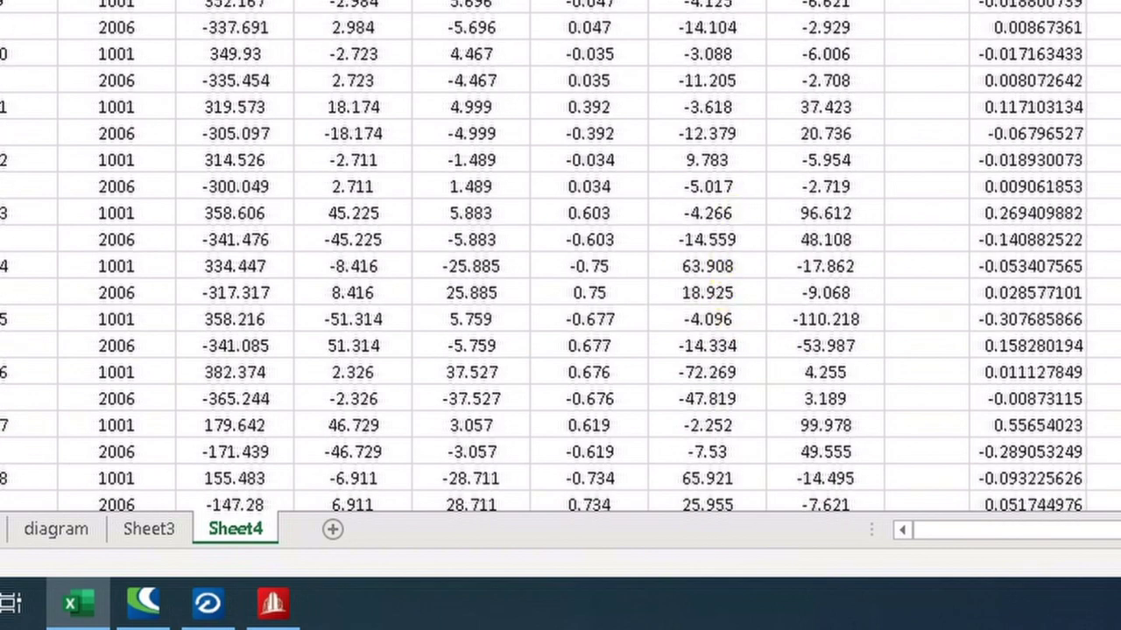
pyautogui.scroll(-3, 692, 95)
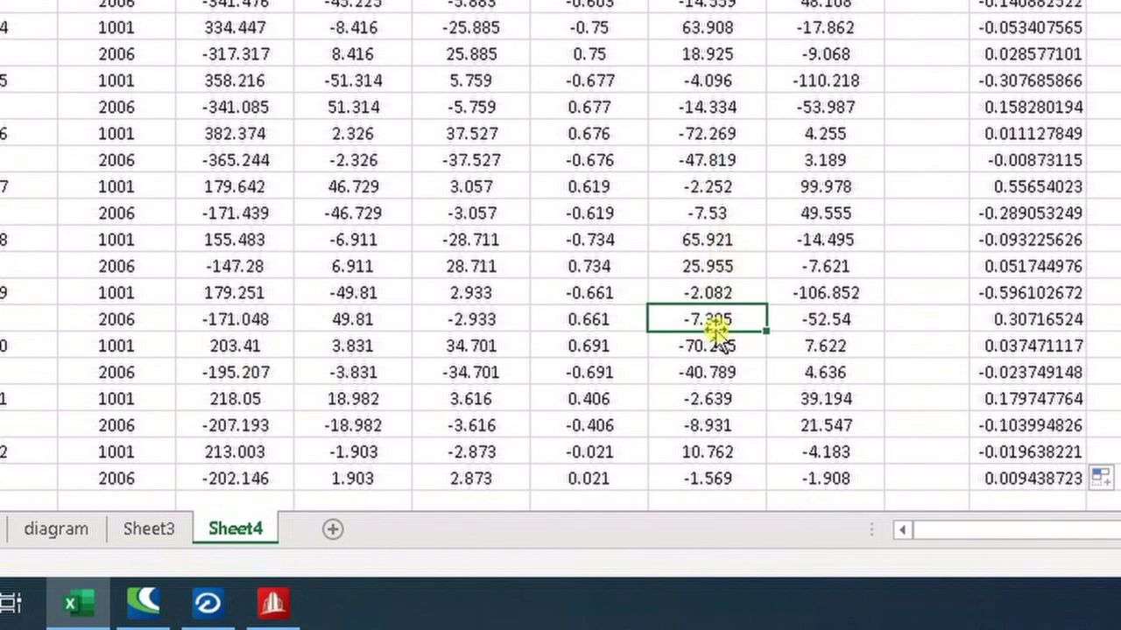
pyautogui.click(208, 602)
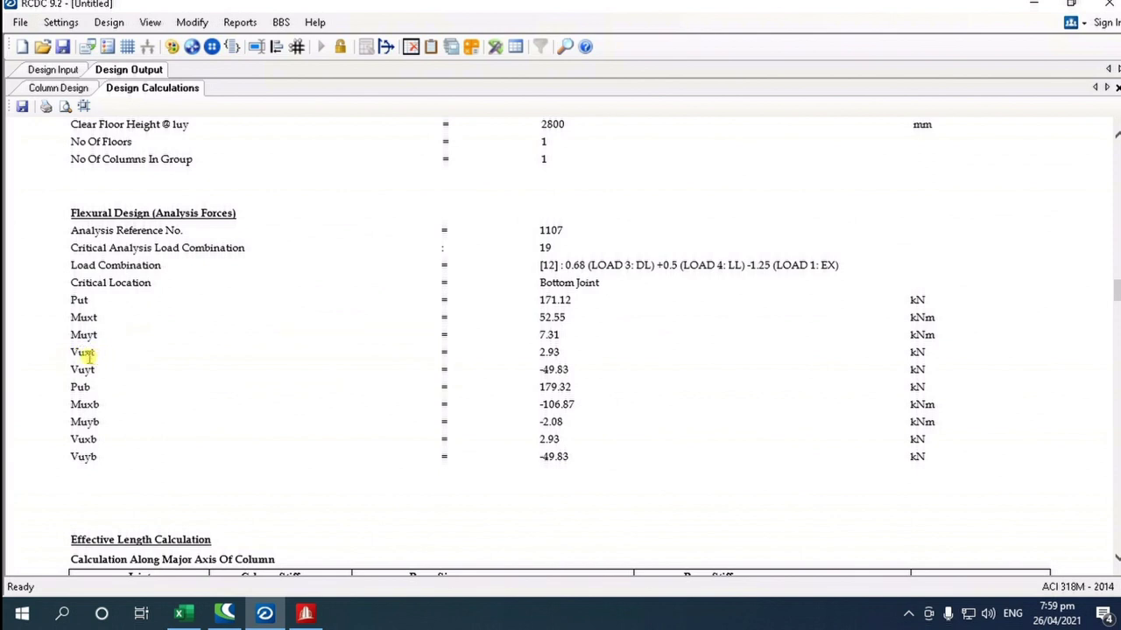
# - Return to Excel and check load case 19's Shear-Z at node 2006 against Vuxt in the RCDC design calculations
pyautogui.click(264, 613)
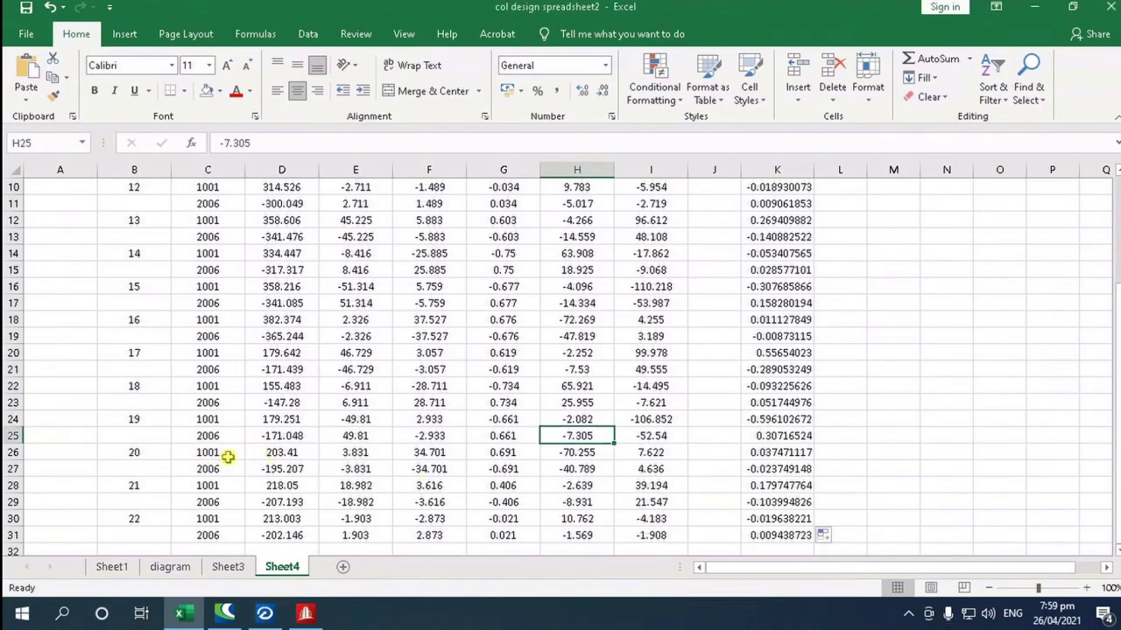
pyautogui.scroll(1, 436, 234)
pyautogui.scroll(-2, 438, 414)
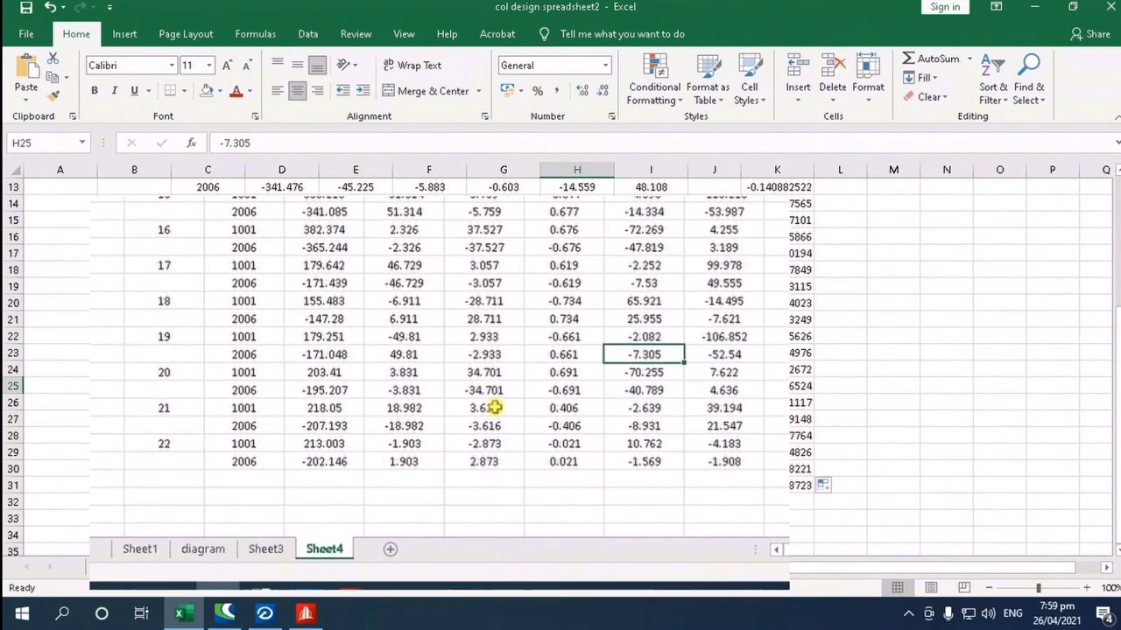
pyautogui.click(420, 383)
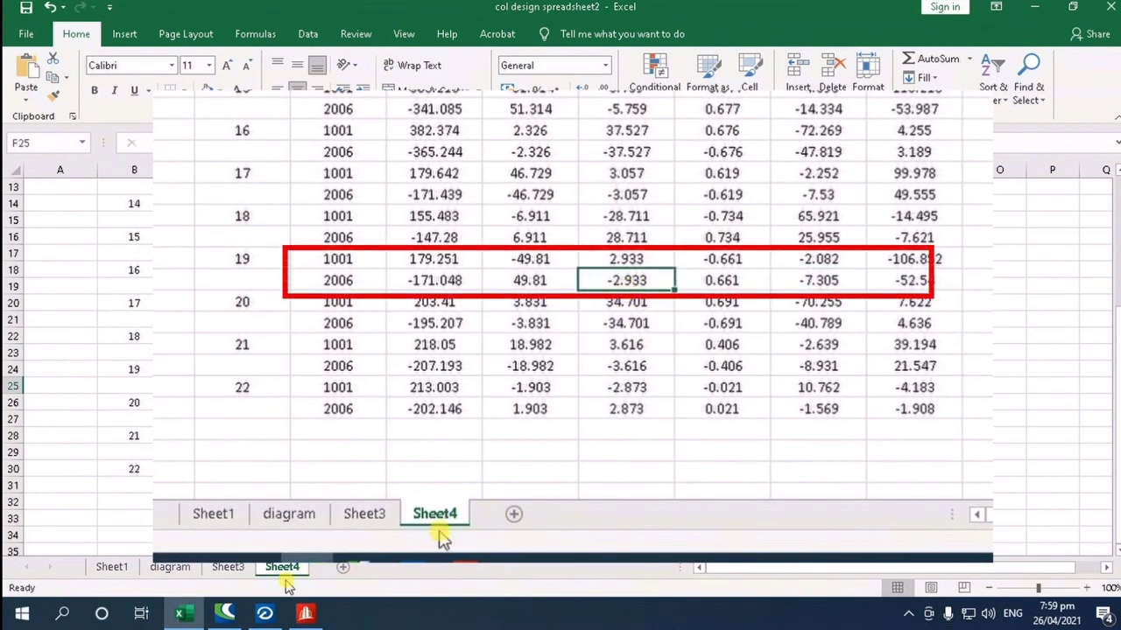
pyautogui.click(260, 614)
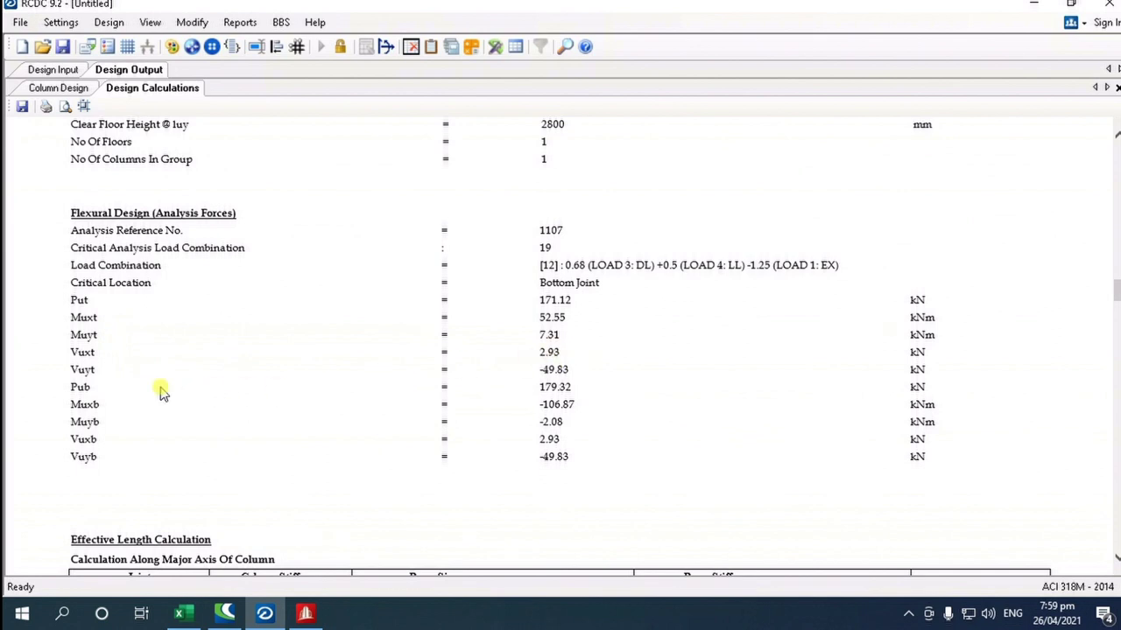
# - Review the effective length calculation and slenderness check that follow the flexural design forces in the RCDC design calculations
pyautogui.click(264, 613)
pyautogui.scroll(3, 548, 325)
pyautogui.scroll(1, 546, 321)
pyautogui.scroll(-3, 508, 417)
pyautogui.hotkey('alt', 'Tab')
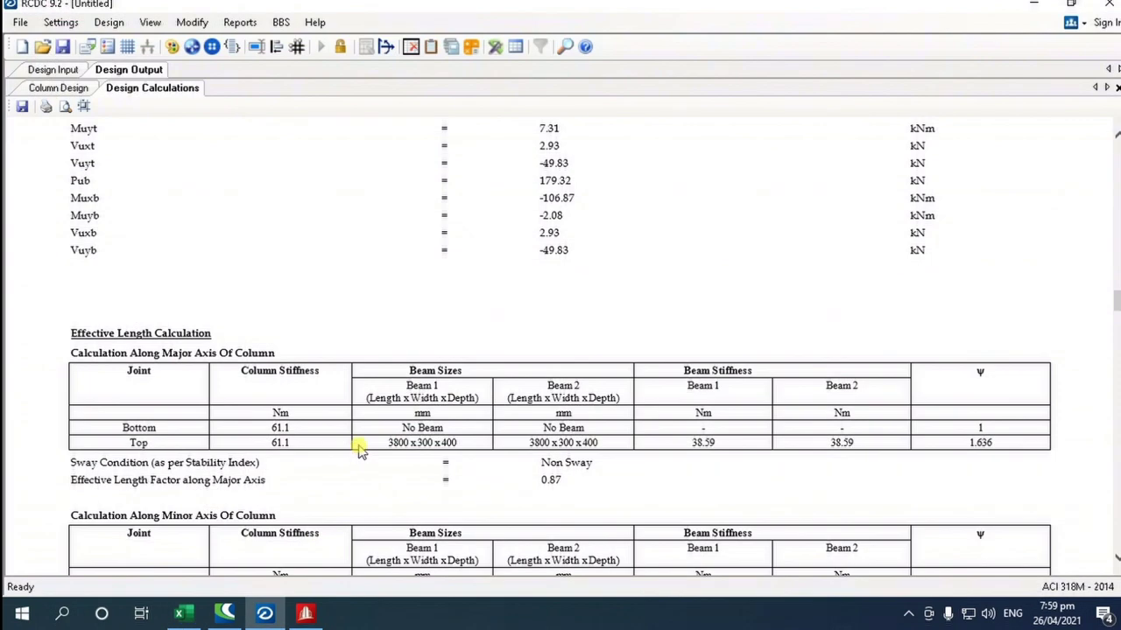
pyautogui.scroll(5, 359, 442)
pyautogui.scroll(-5, 364, 433)
pyautogui.scroll(-6, 368, 425)
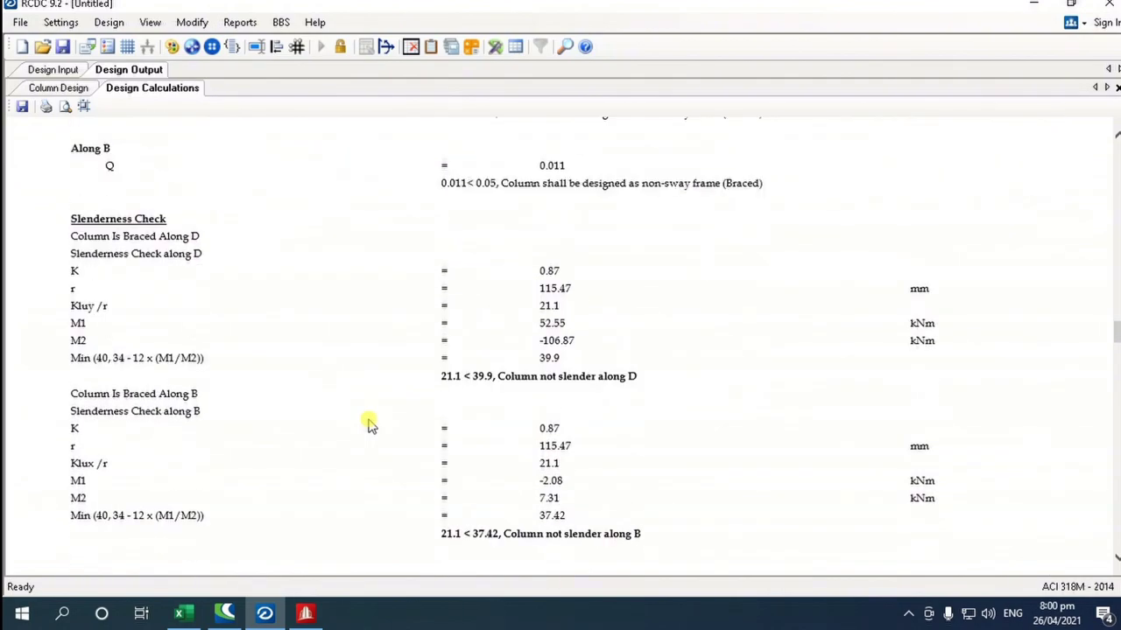
pyautogui.scroll(-5, 368, 424)
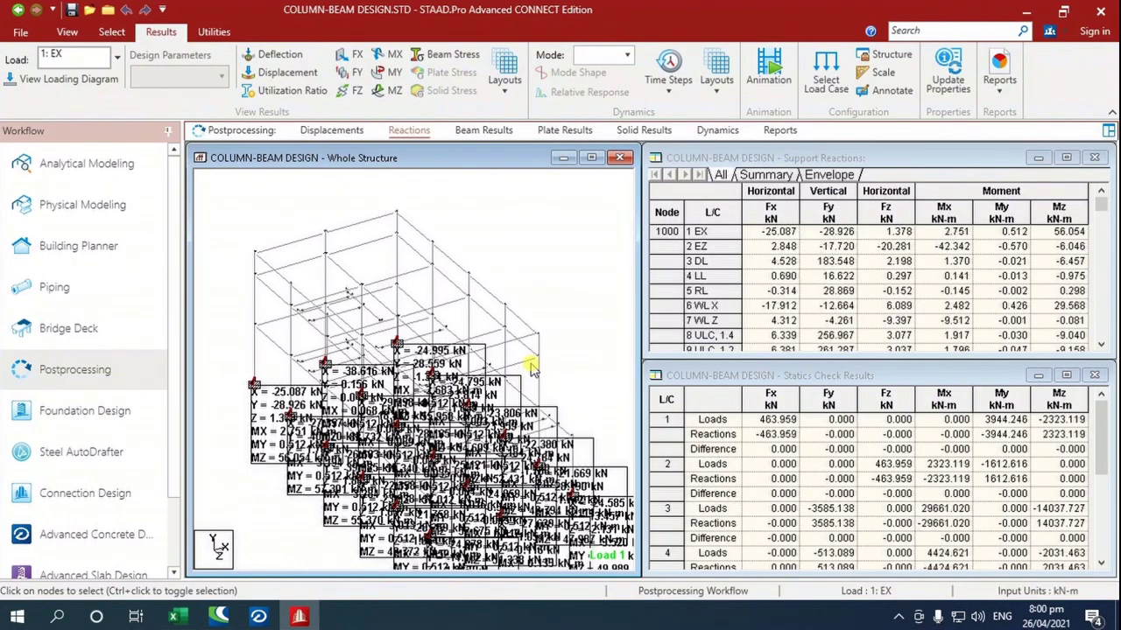
# - Show the displacement results in STAAD.Pro and select column member 1107 in the isolated frame view
pyautogui.click(341, 129)
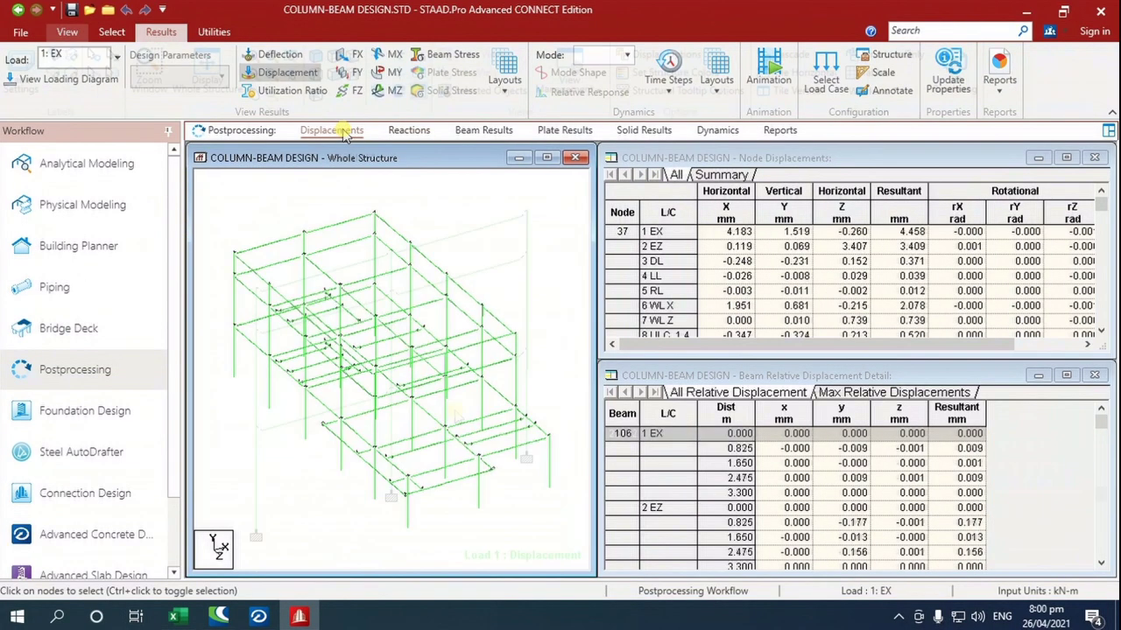
pyautogui.click(389, 433)
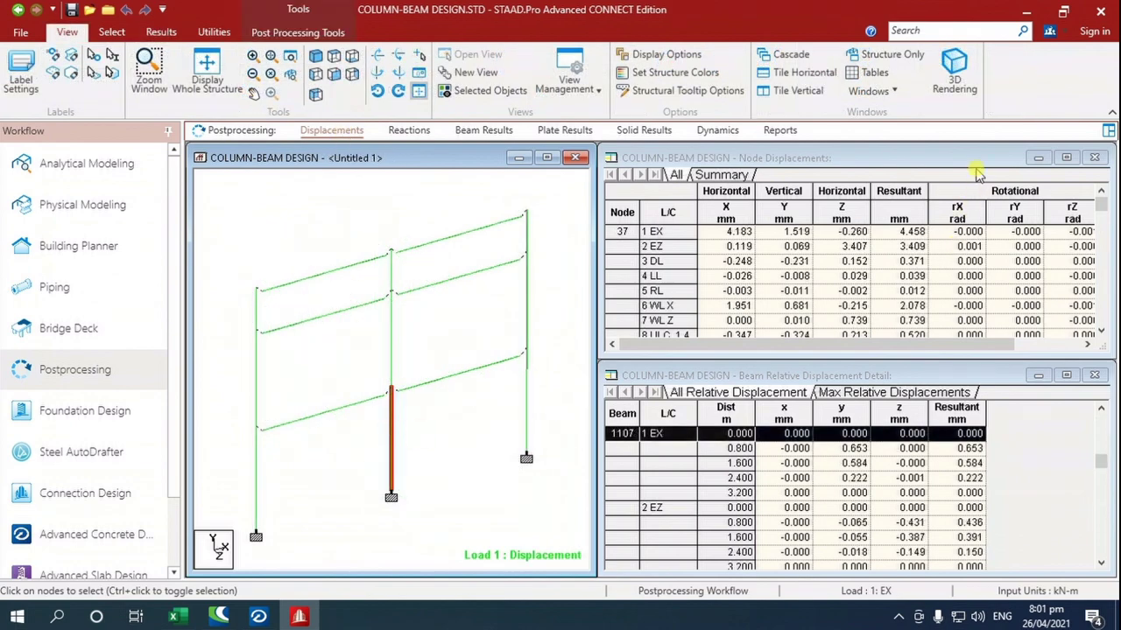
pyautogui.click(327, 131)
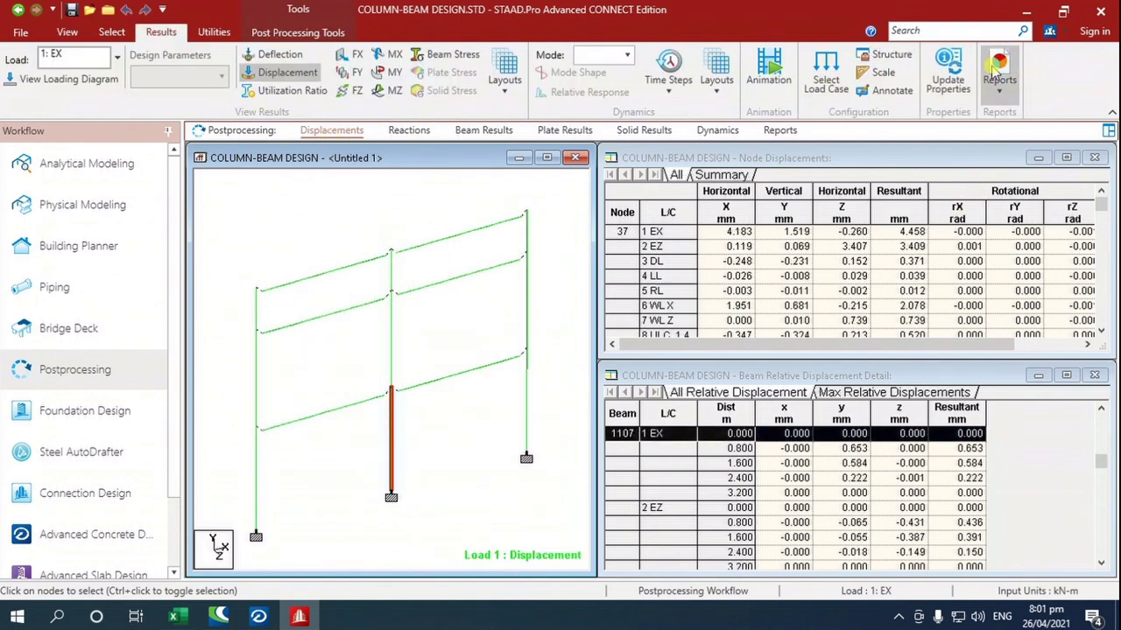
# - Generate a Beam End Force report for the selected column, sorted by axial force from high to low
pyautogui.click(994, 92)
pyautogui.click(1028, 184)
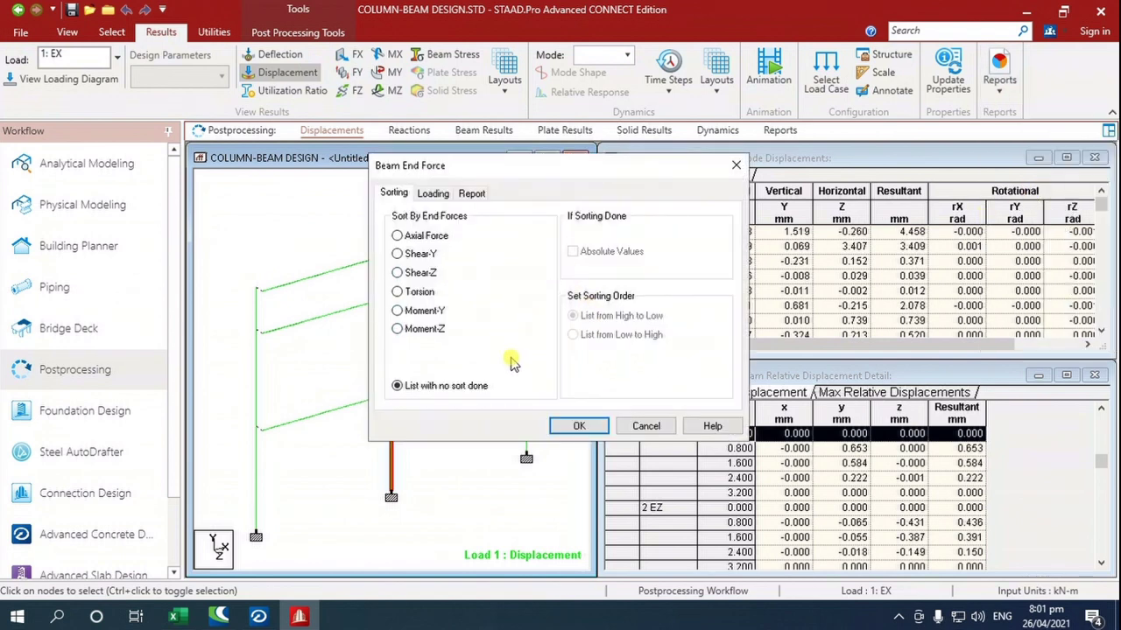
pyautogui.moveTo(507, 165); pyautogui.dragTo(687, 194)
pyautogui.click(576, 248)
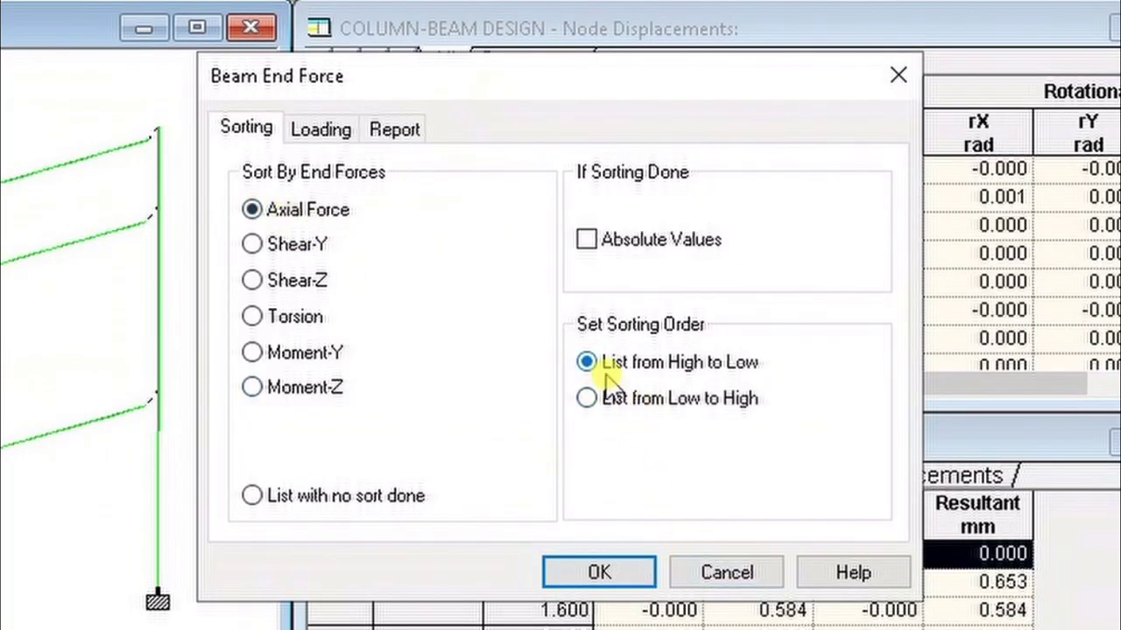
pyautogui.click(632, 582)
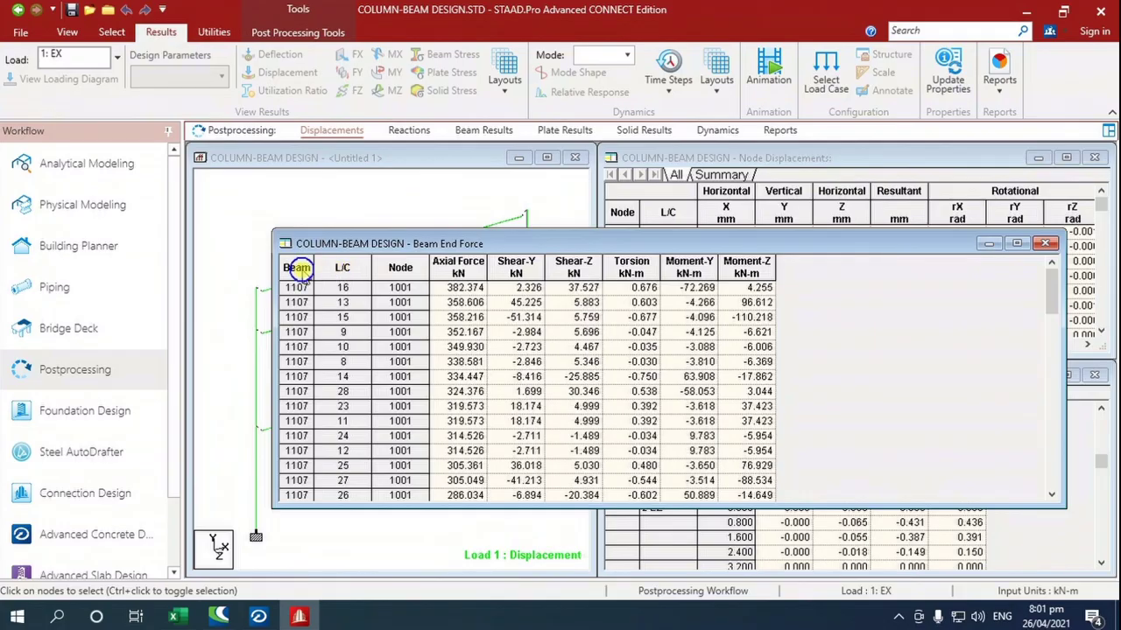
# - Copy the entire sorted Beam End Force table for member 1107 and switch to the Excel workbook
pyautogui.click(298, 268)
pyautogui.rightClick(297, 268)
pyautogui.click(330, 210)
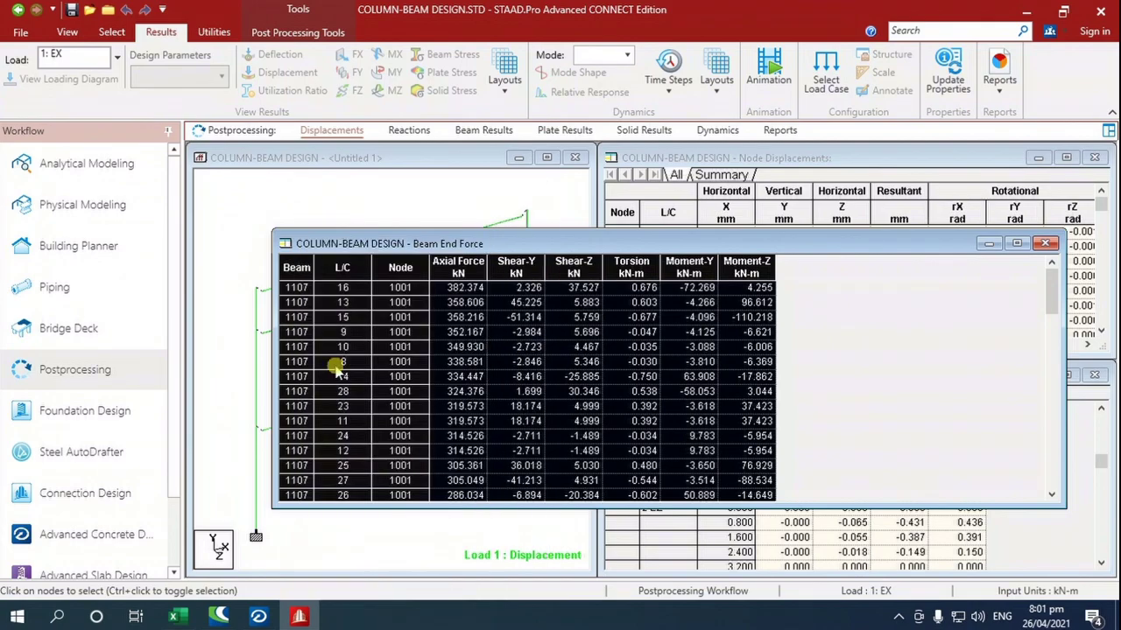
pyautogui.click(173, 616)
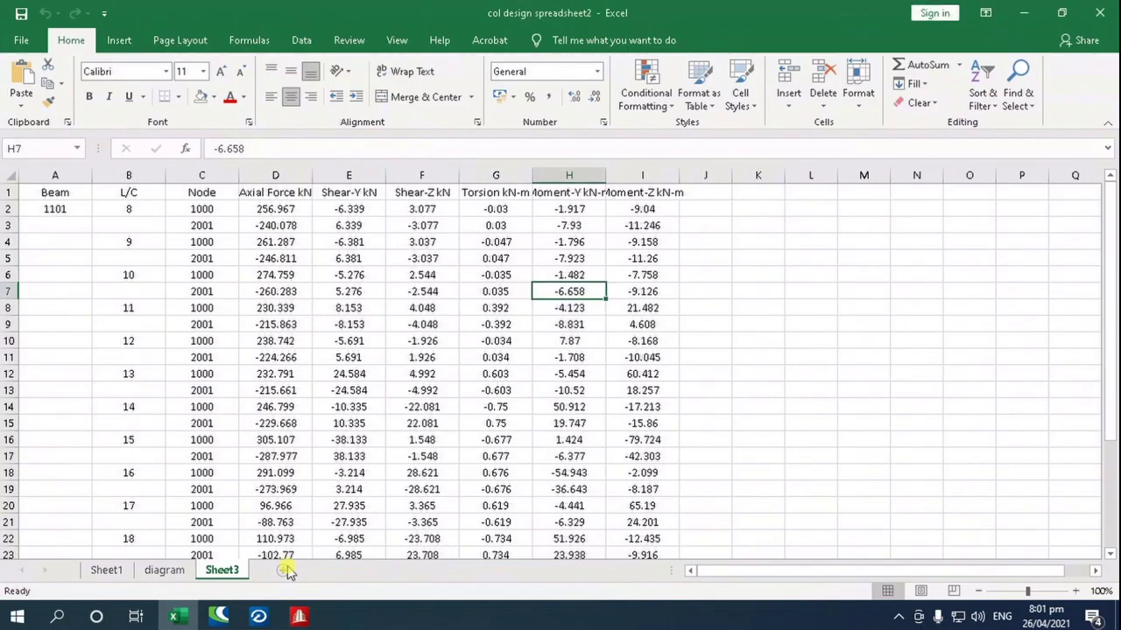
# - Paste the copied Beam End Force table into cell A1 of the new sheet and center its contents
pyautogui.rightClick(49, 196)
pyautogui.click(80, 267)
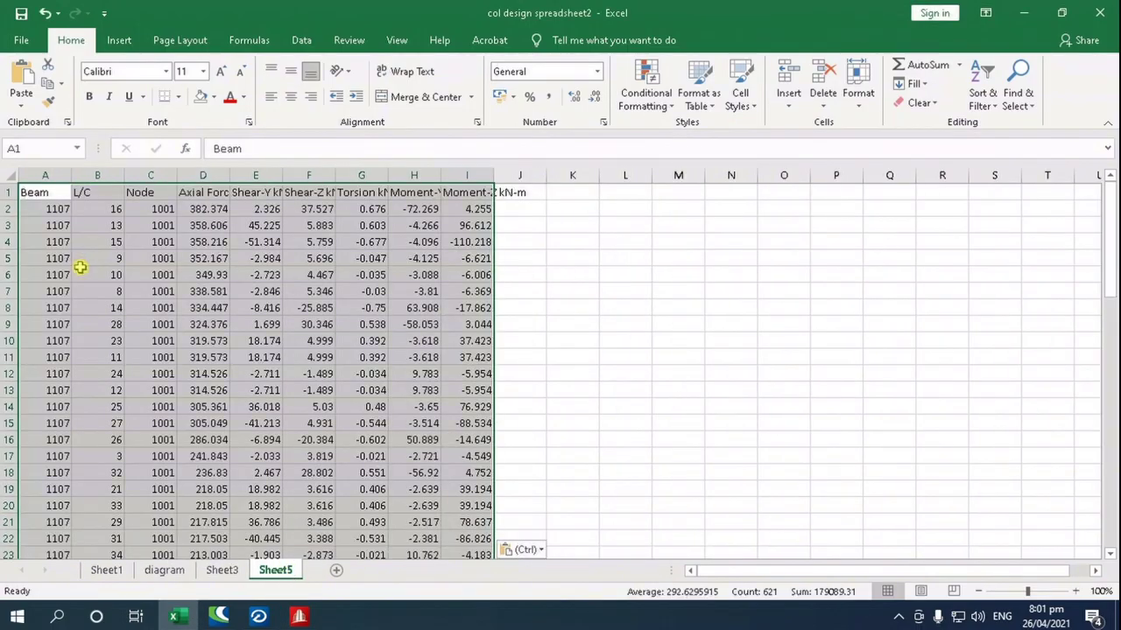
pyautogui.click(291, 96)
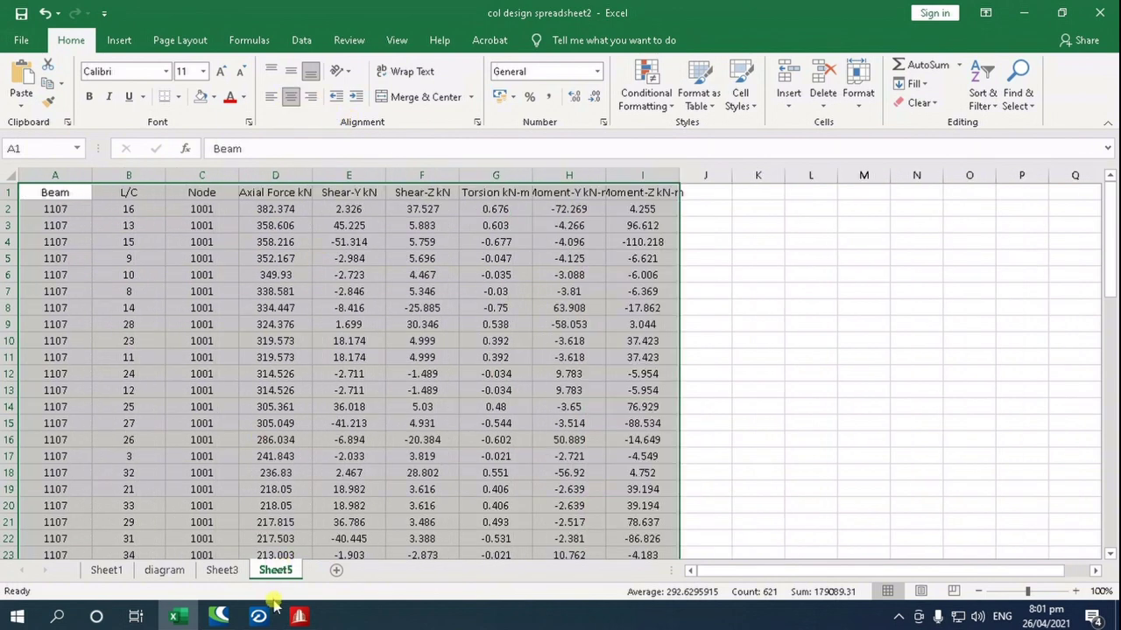
# - In STAAD.Pro, activate the Beams Cursor and display the node numbers on the isolated frame
pyautogui.click(298, 617)
pyautogui.rightClick(432, 402)
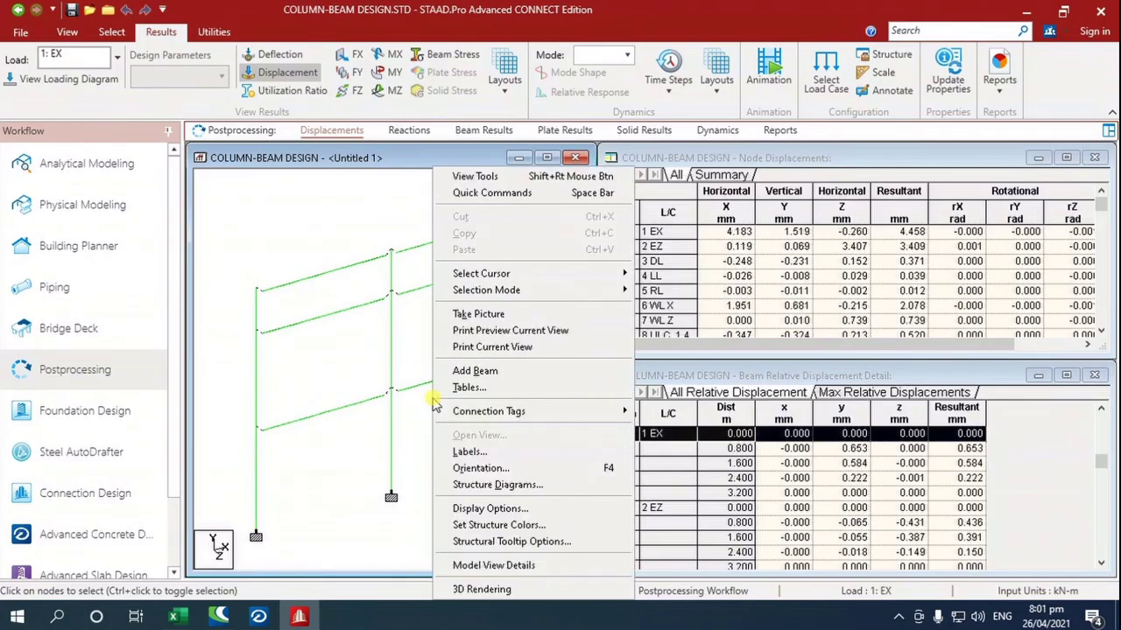
pyautogui.moveTo(494, 274)
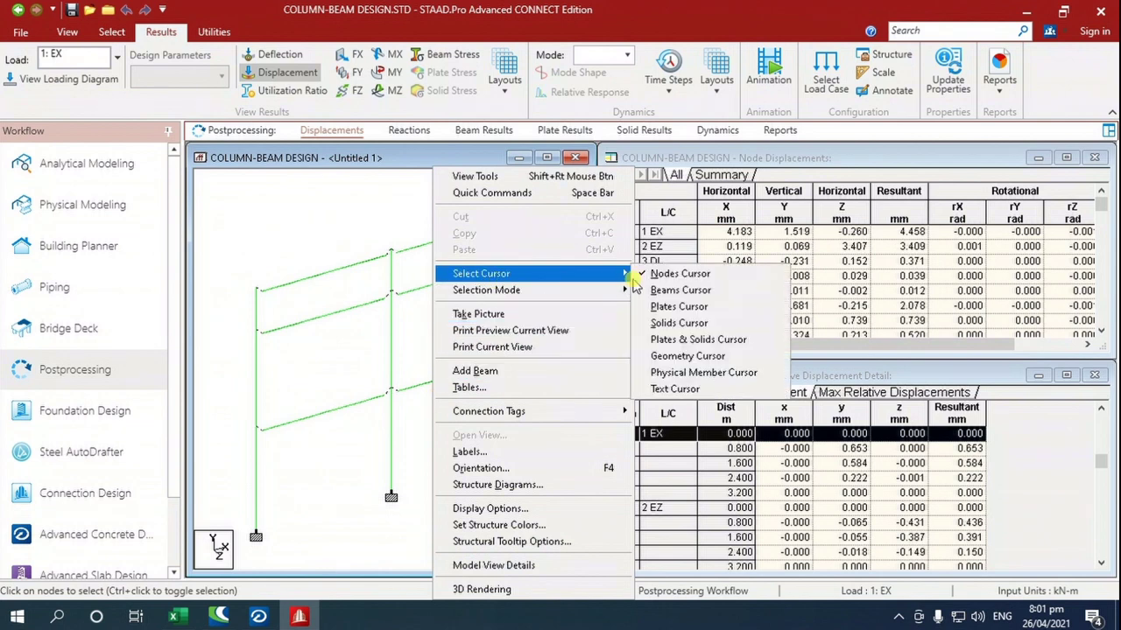
pyautogui.click(680, 289)
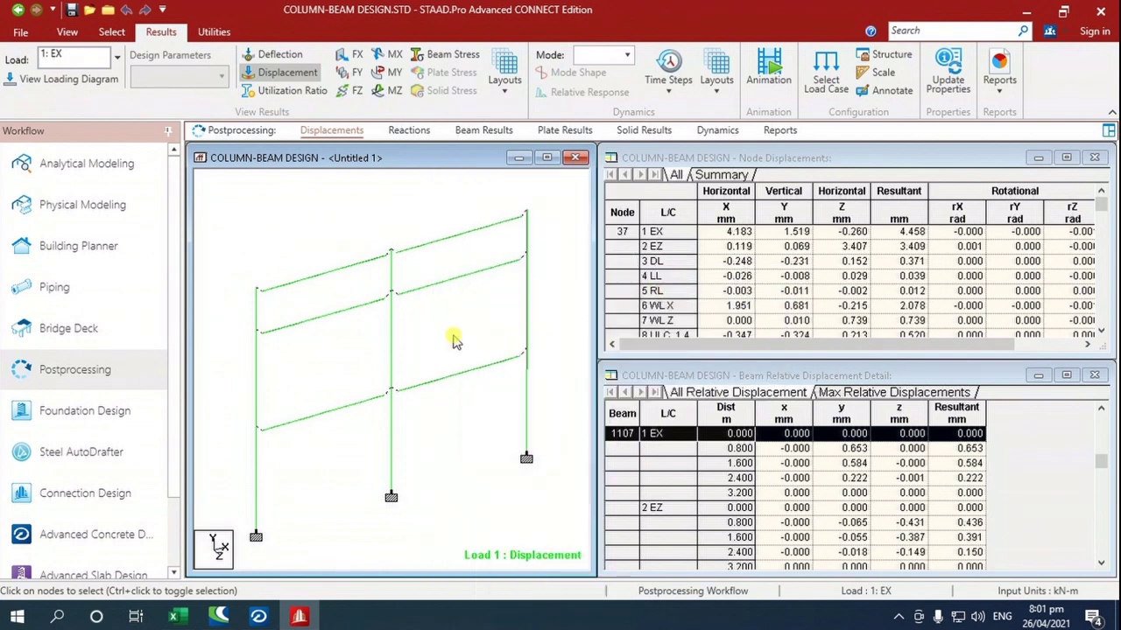
pyautogui.hotkey('shift', 'n')
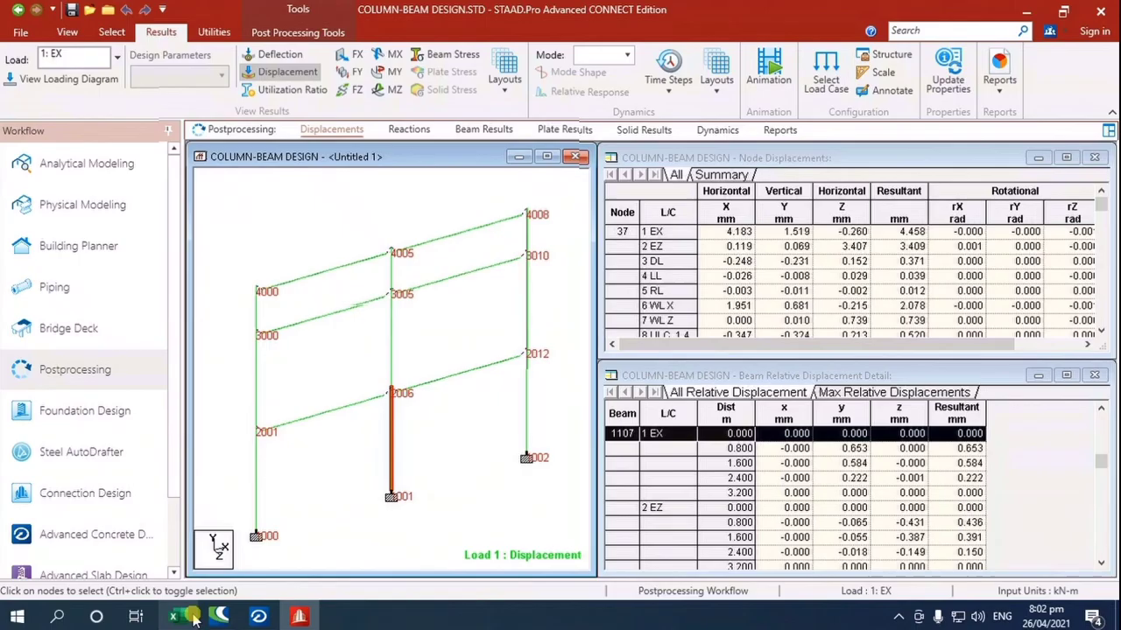
# - Compare the node listed for the highest axial forces in the Excel table with member 1107's base node in STAAD.Pro
pyautogui.click(174, 616)
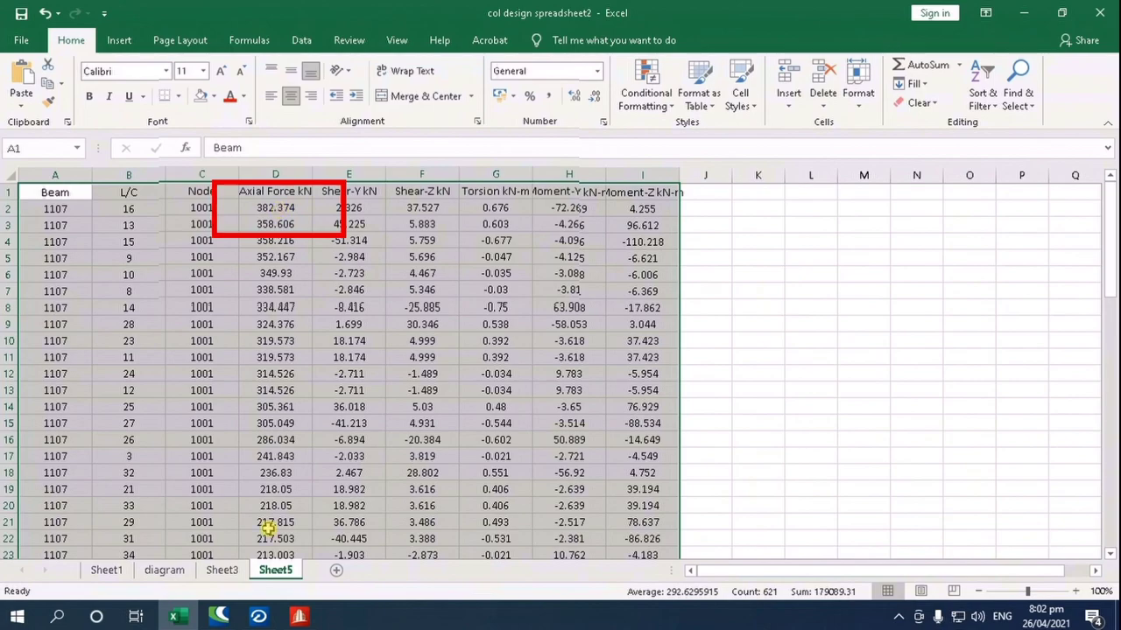
pyautogui.click(299, 616)
pyautogui.click(395, 499)
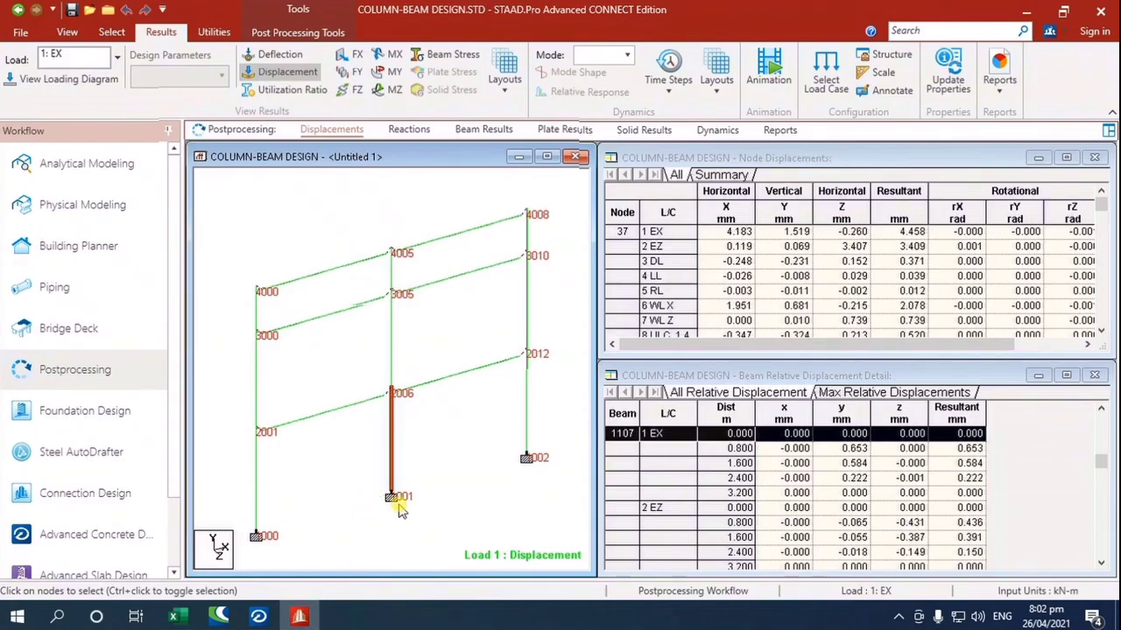
pyautogui.click(174, 616)
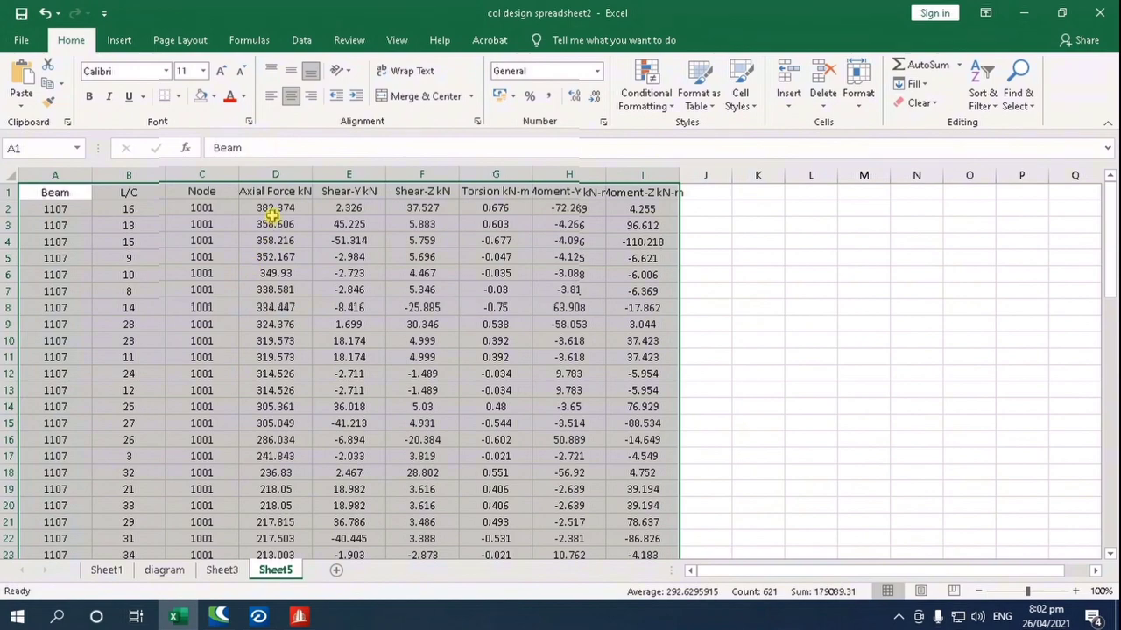
# - Examine the sorted Axial Force column in Excel from the first row to row 69, then select the maximum compression value in D2
pyautogui.scroll(-6, 275, 228)
pyautogui.scroll(-12, 285, 257)
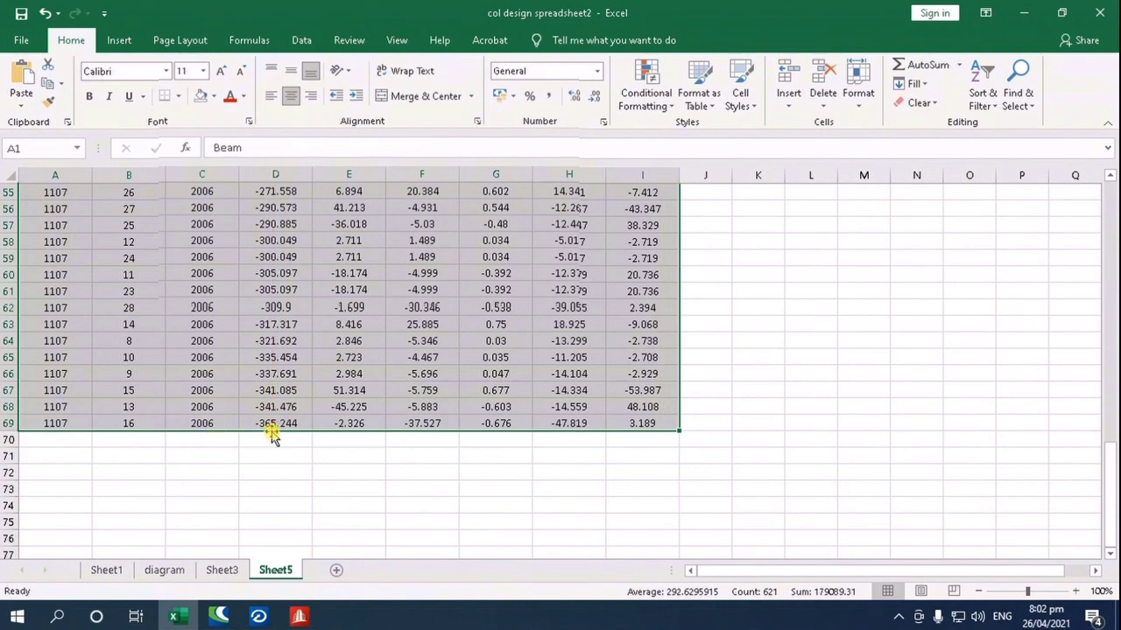
pyautogui.click(273, 423)
pyautogui.scroll(12, 273, 427)
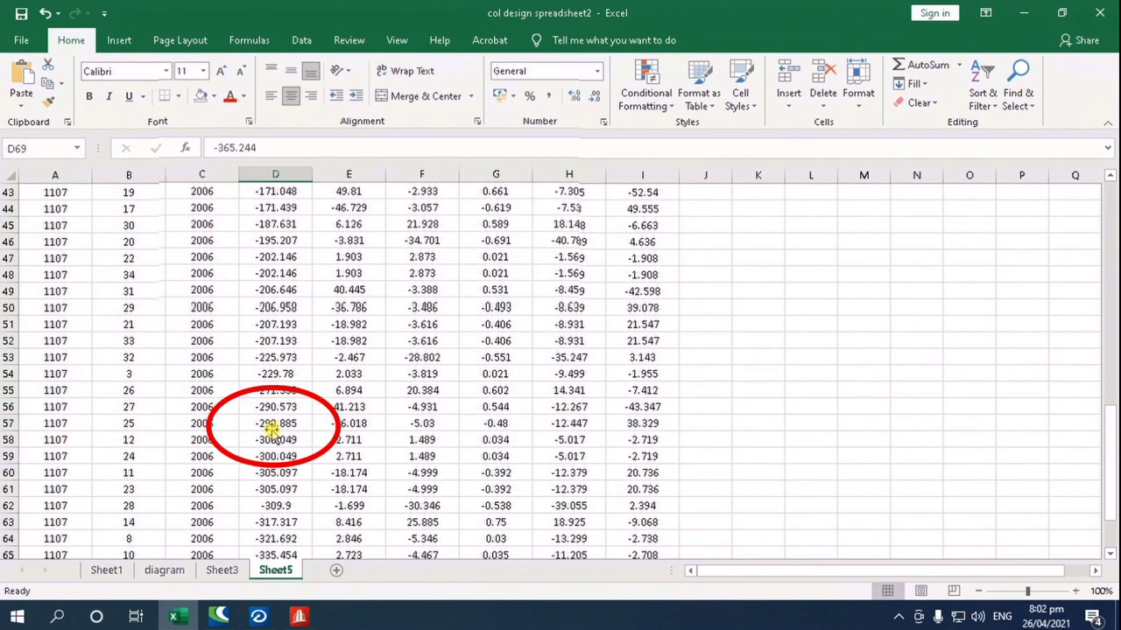
pyautogui.scroll(6, 273, 429)
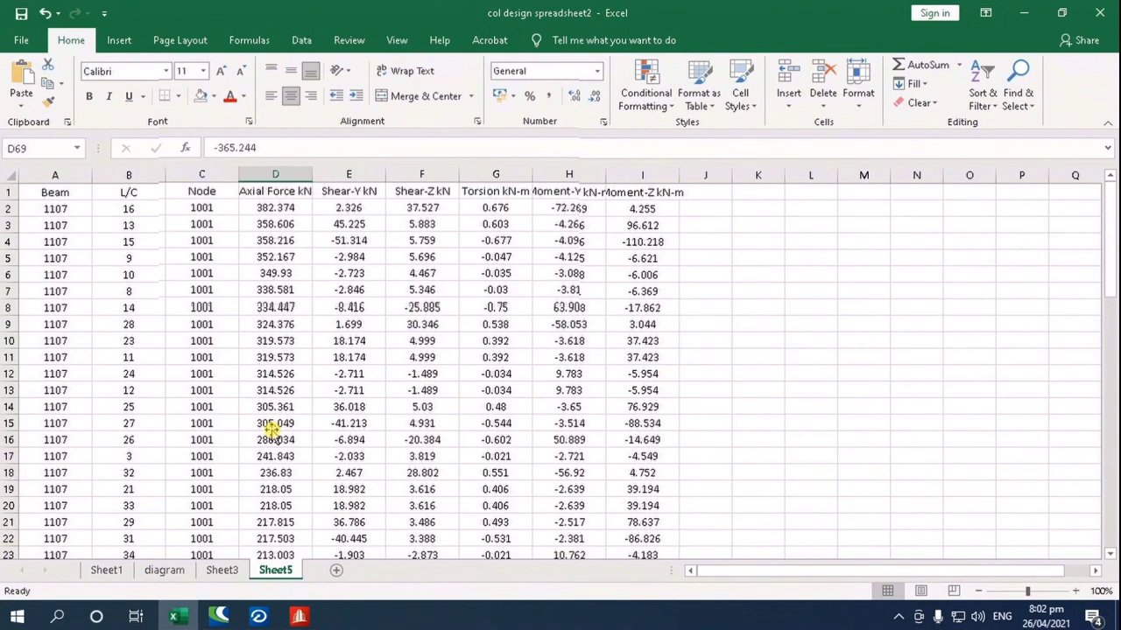
pyautogui.scroll(-19, 275, 340)
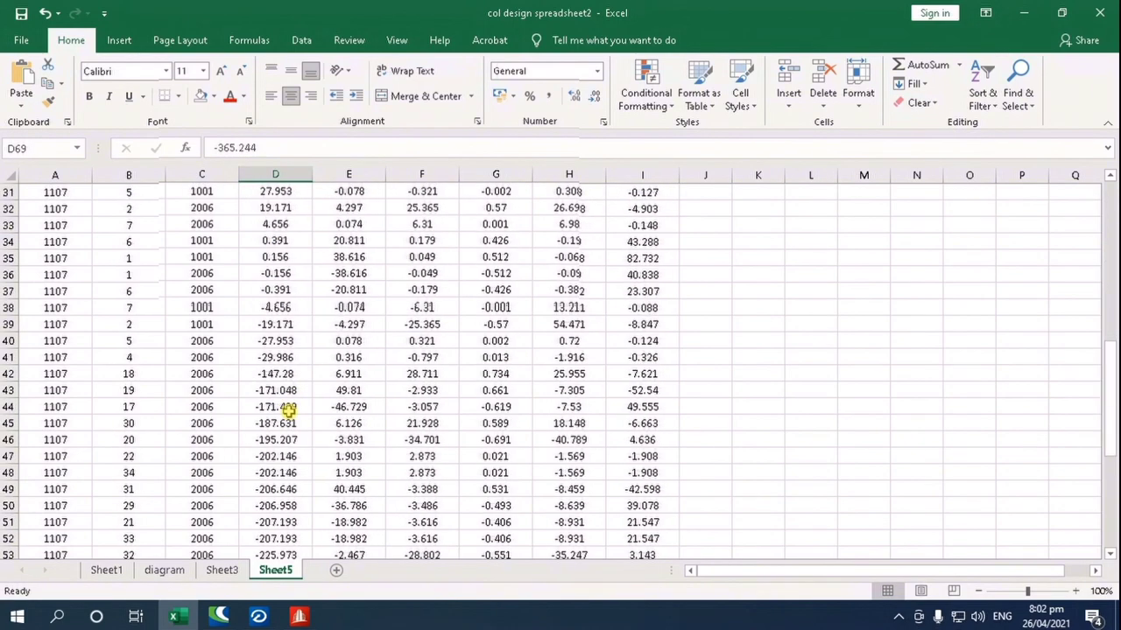
pyautogui.scroll(19, 295, 449)
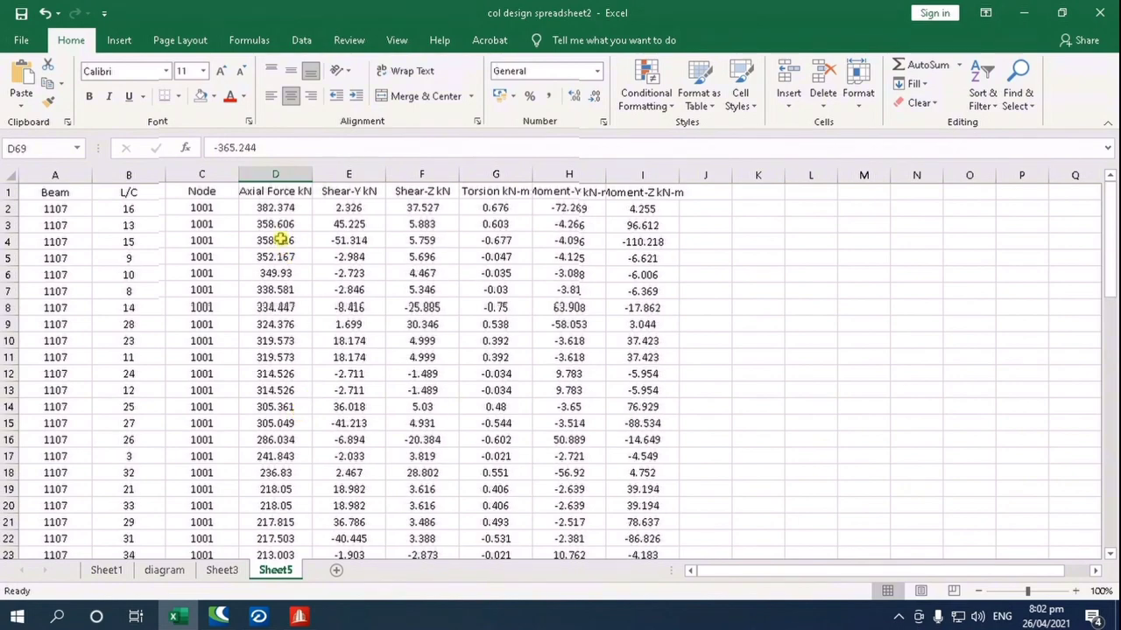
pyautogui.click(277, 212)
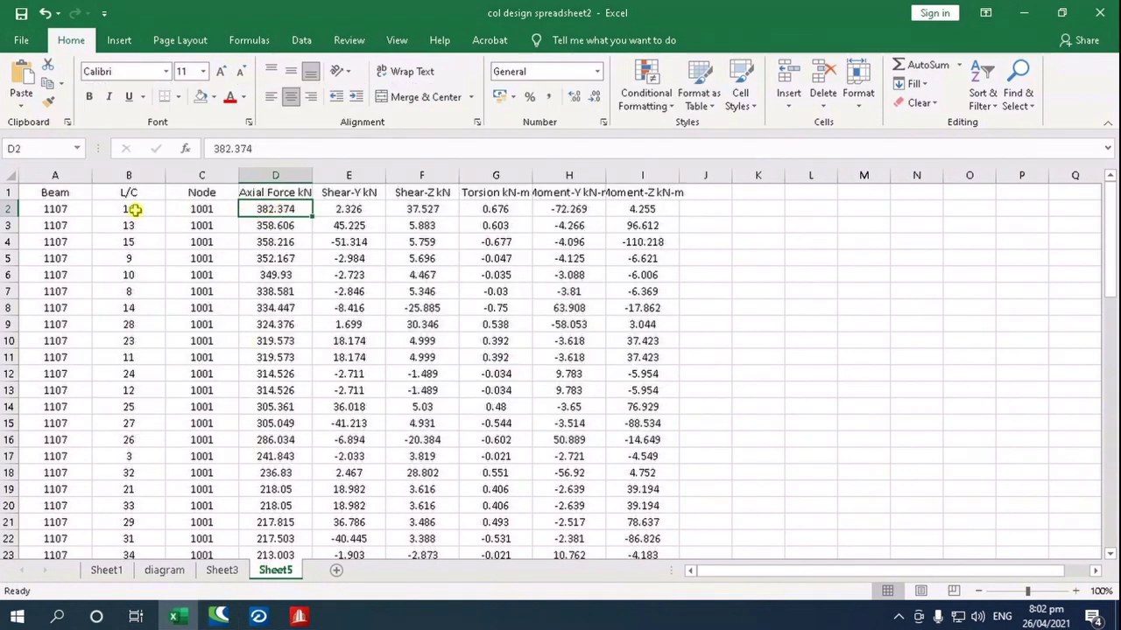
# - Switch to RCDC and review the Φ Pn, Max check's critical load combination and forces, then the Sway Calculation (Stability Index) tables
pyautogui.click(258, 617)
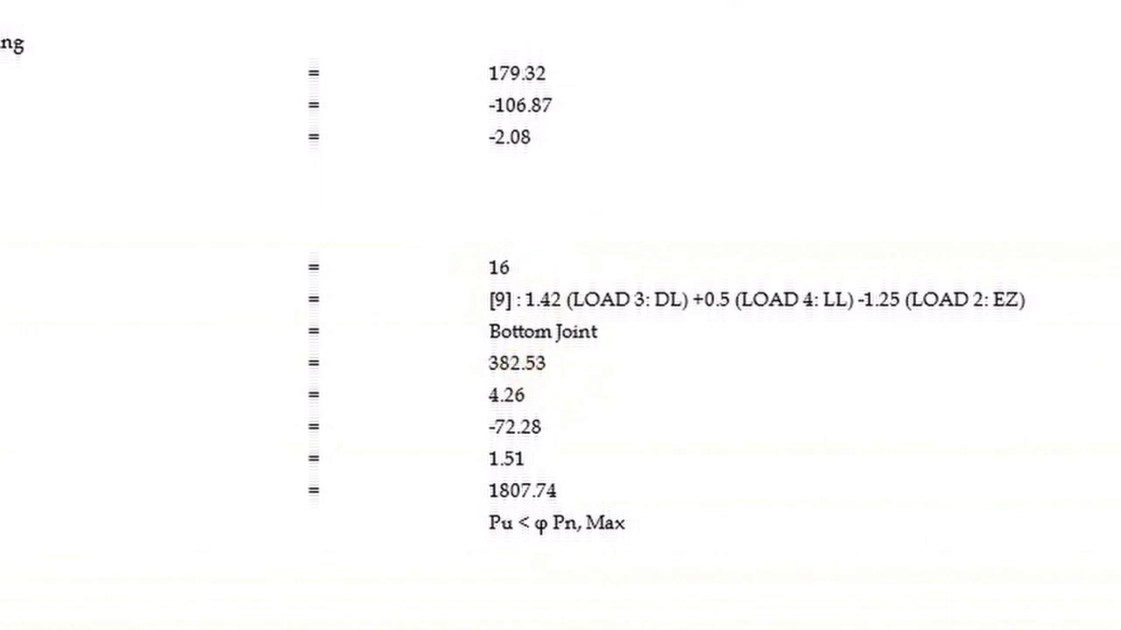
pyautogui.click(173, 616)
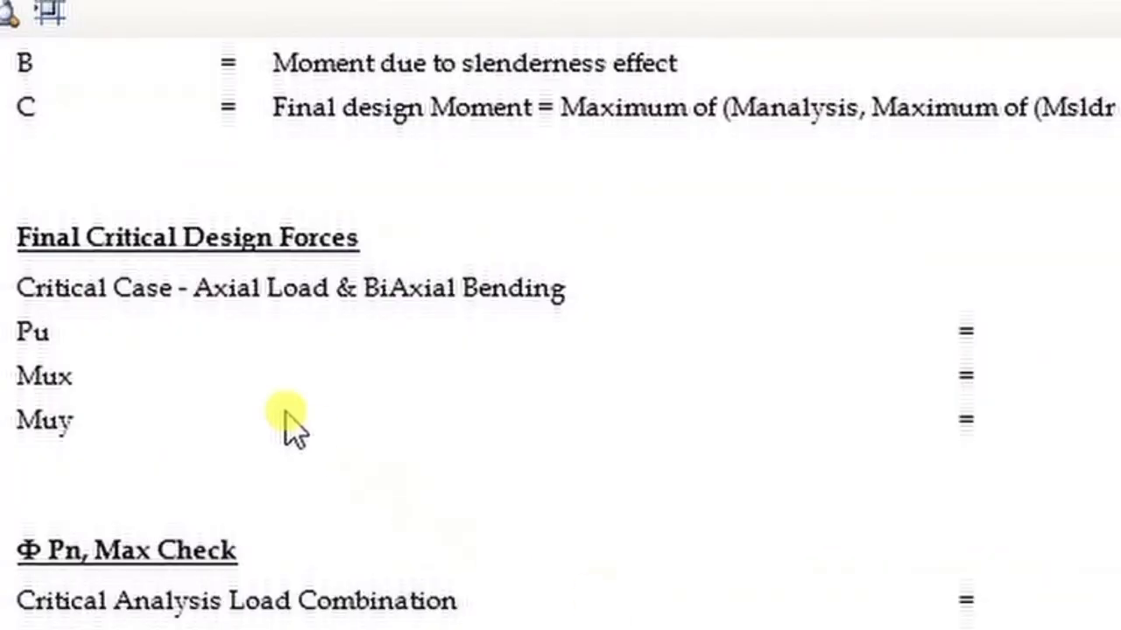
pyautogui.scroll(10, 575, 312)
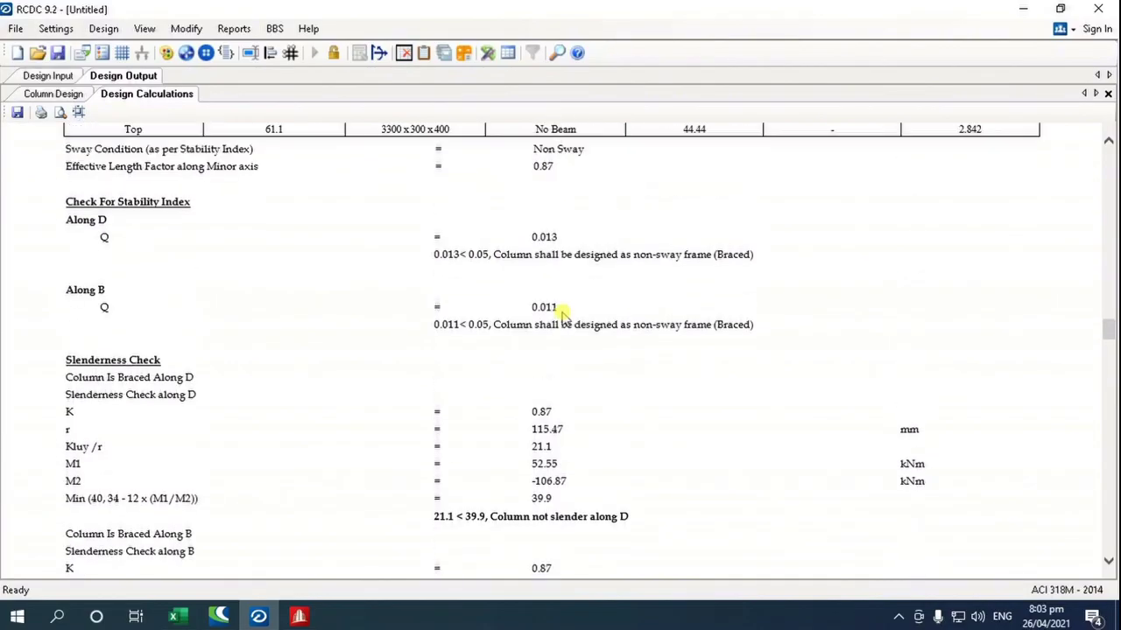
pyautogui.scroll(5, 560, 317)
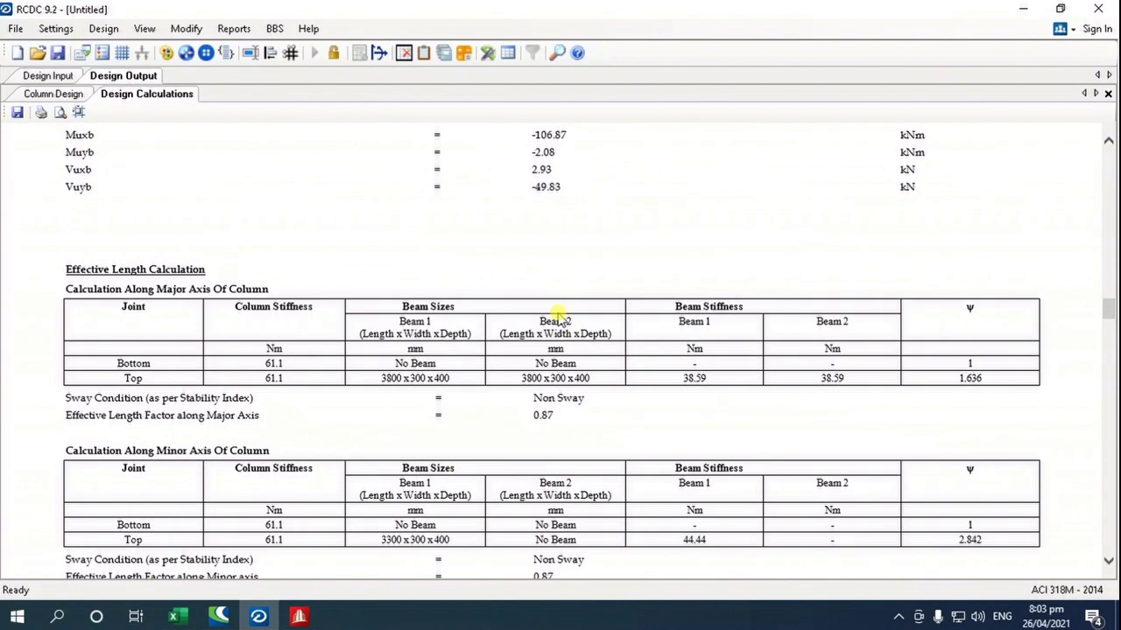
pyautogui.scroll(5, 505, 355)
pyautogui.scroll(8, 506, 355)
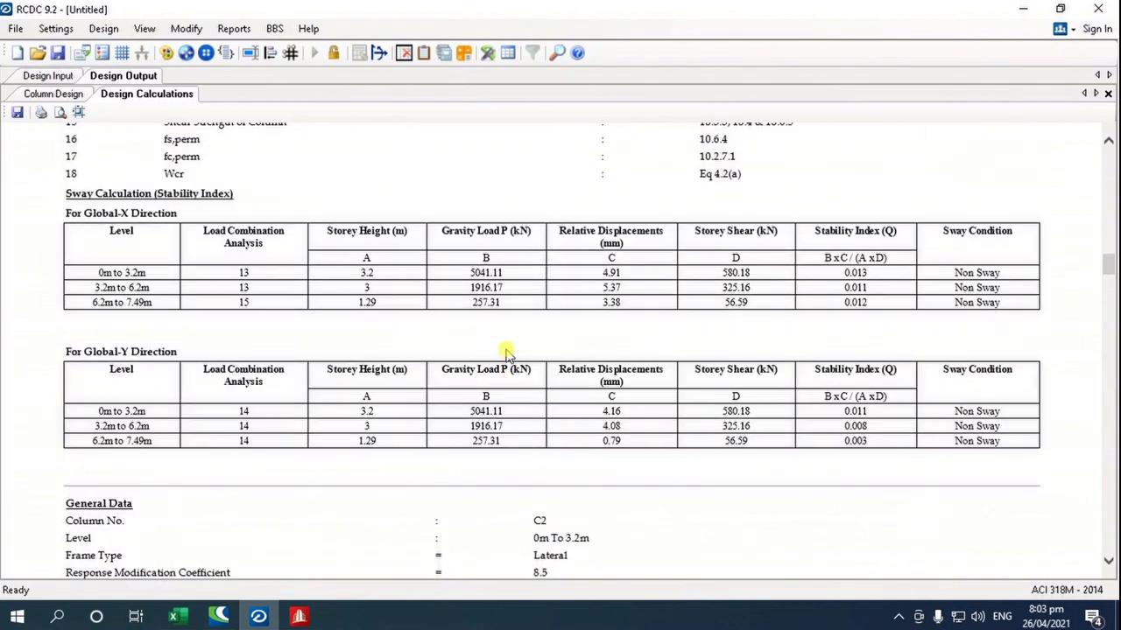
pyautogui.scroll(-5, 507, 352)
# - Switch to STAAD.Pro and display the whole structure in place of the isolated frame view
pyautogui.click(298, 616)
pyautogui.click(298, 616)
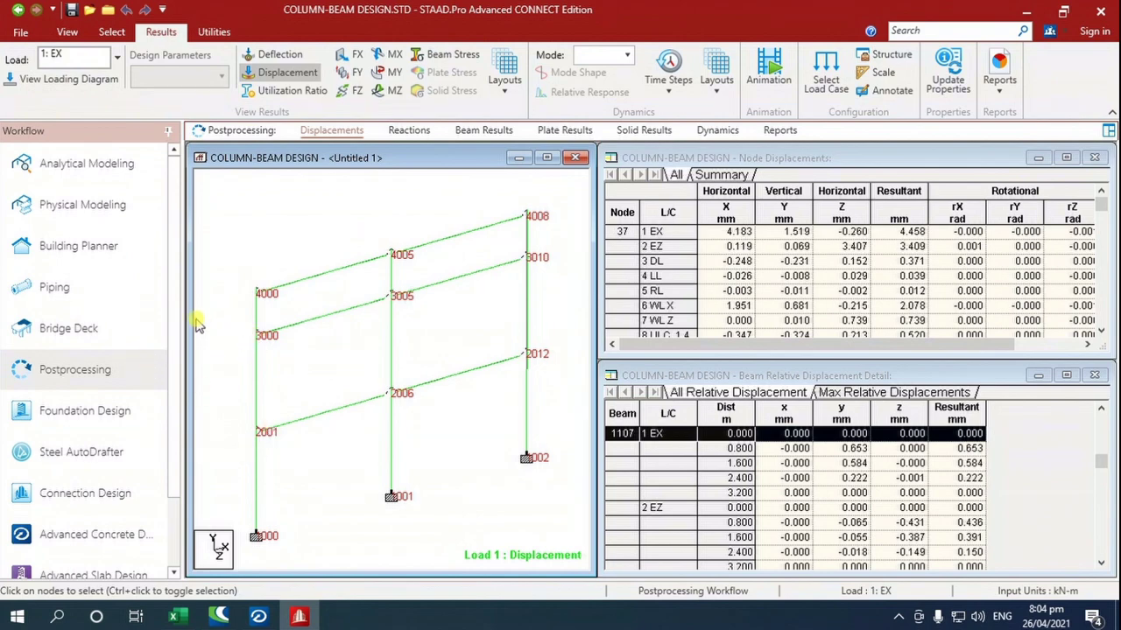
pyautogui.click(259, 616)
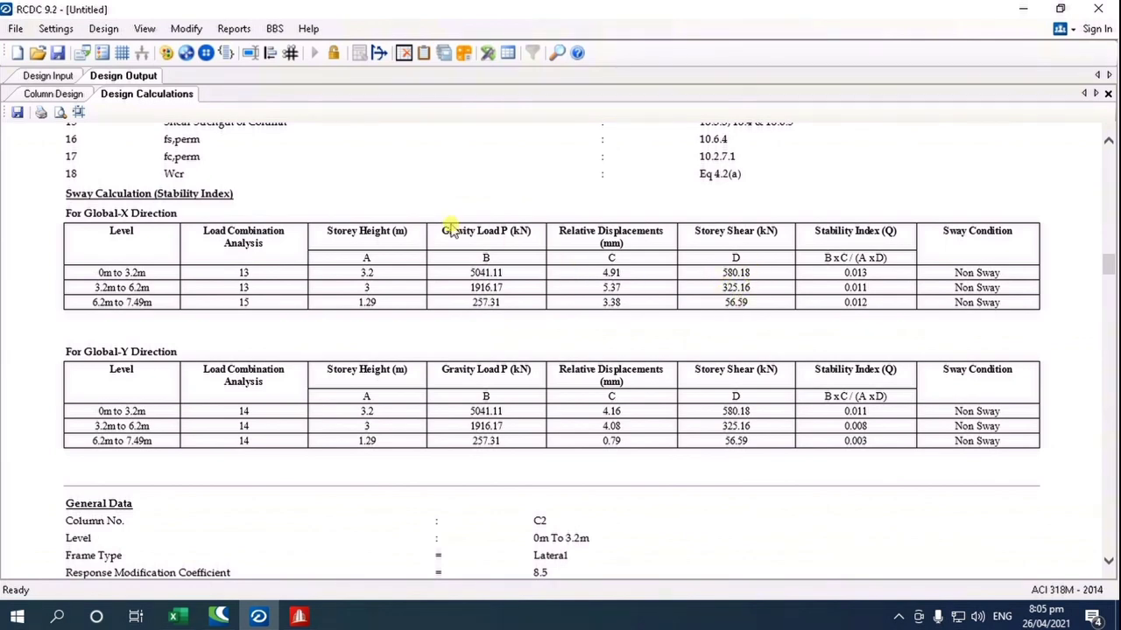
pyautogui.click(298, 617)
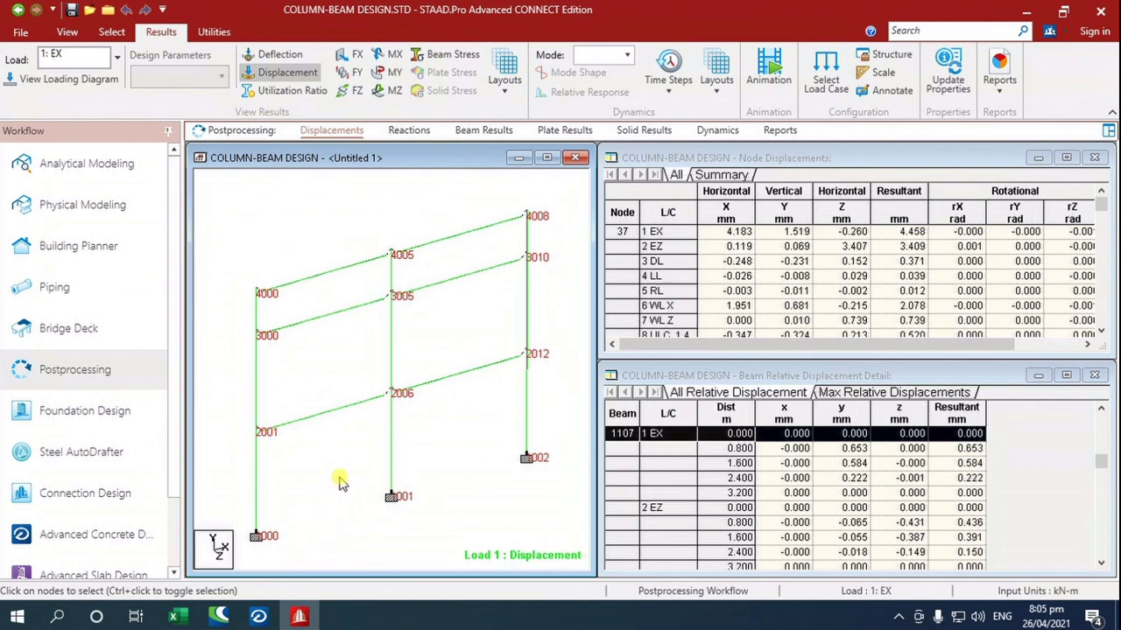
pyautogui.scroll(-1, 338, 482)
pyautogui.click(66, 32)
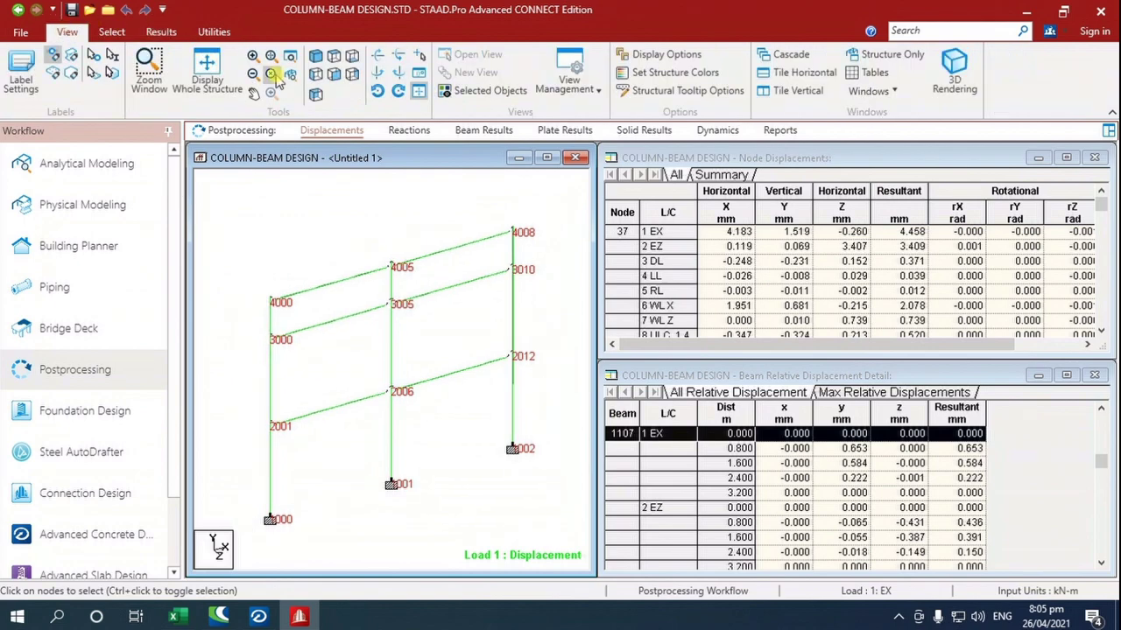
pyautogui.click(208, 77)
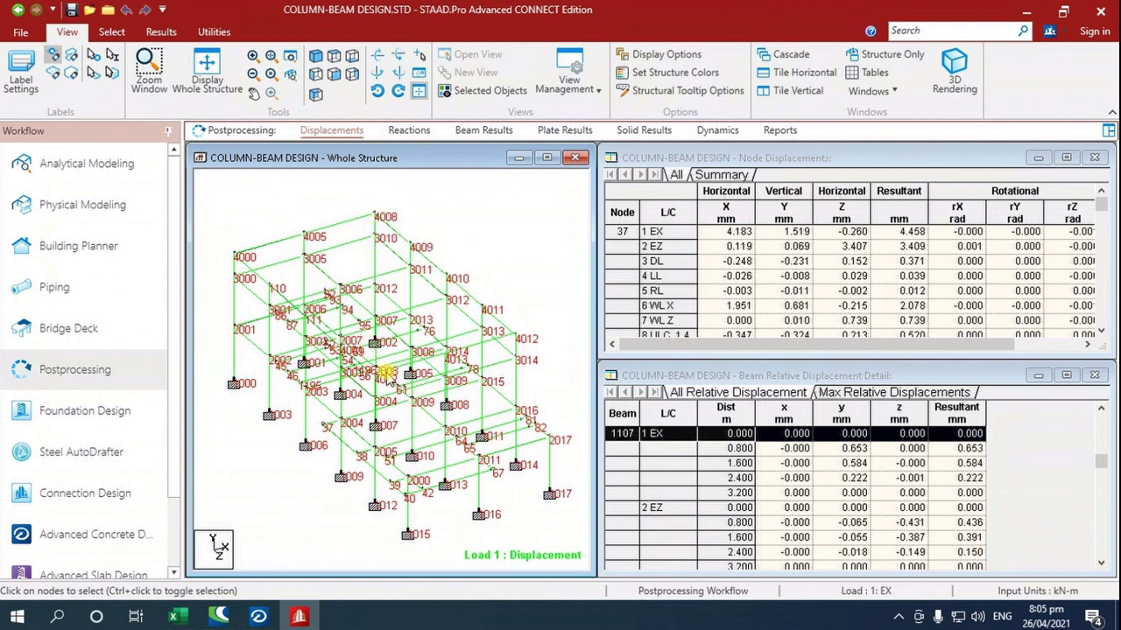
# - Show the support reactions and examine the vertical loads in the Statics Check Results
pyautogui.click(404, 131)
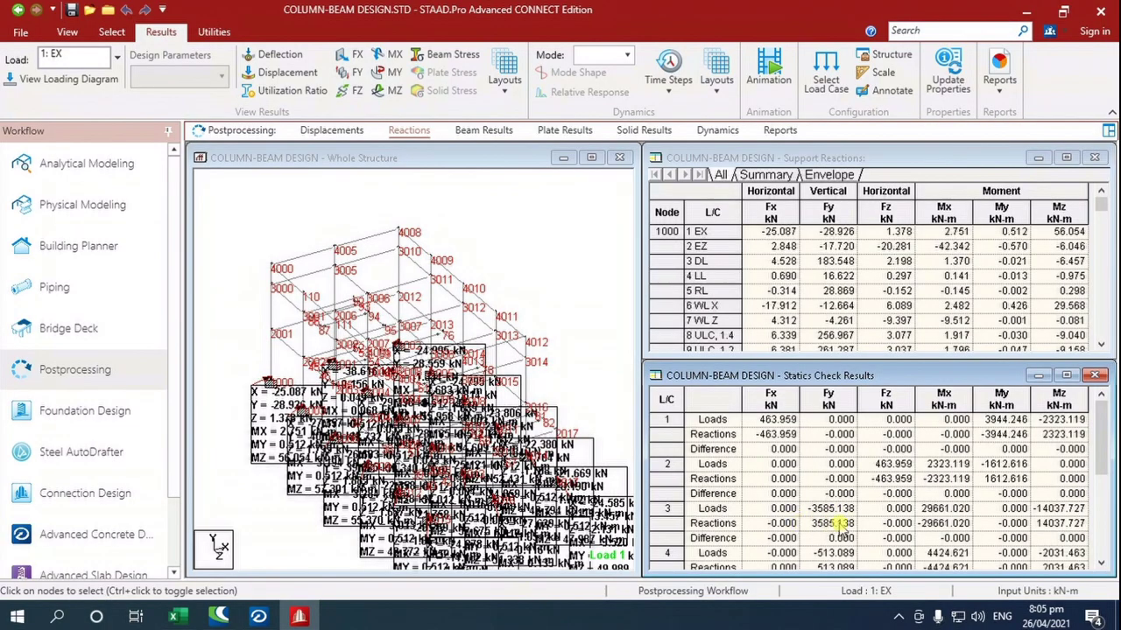
pyautogui.click(534, 460)
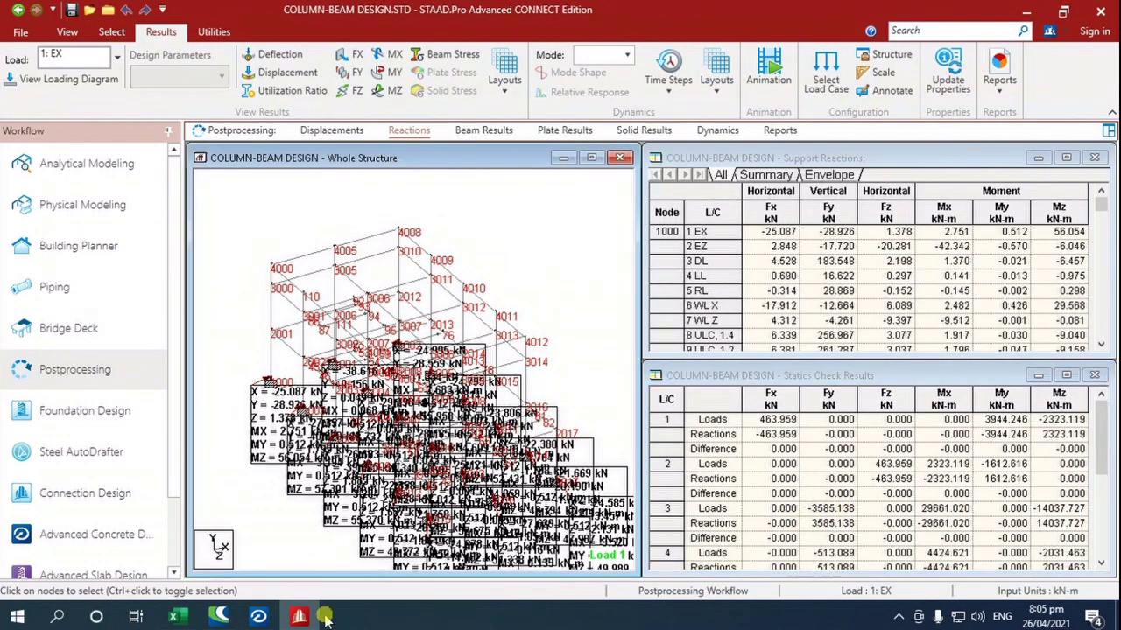
pyautogui.moveTo(259, 617)
pyautogui.click(318, 586)
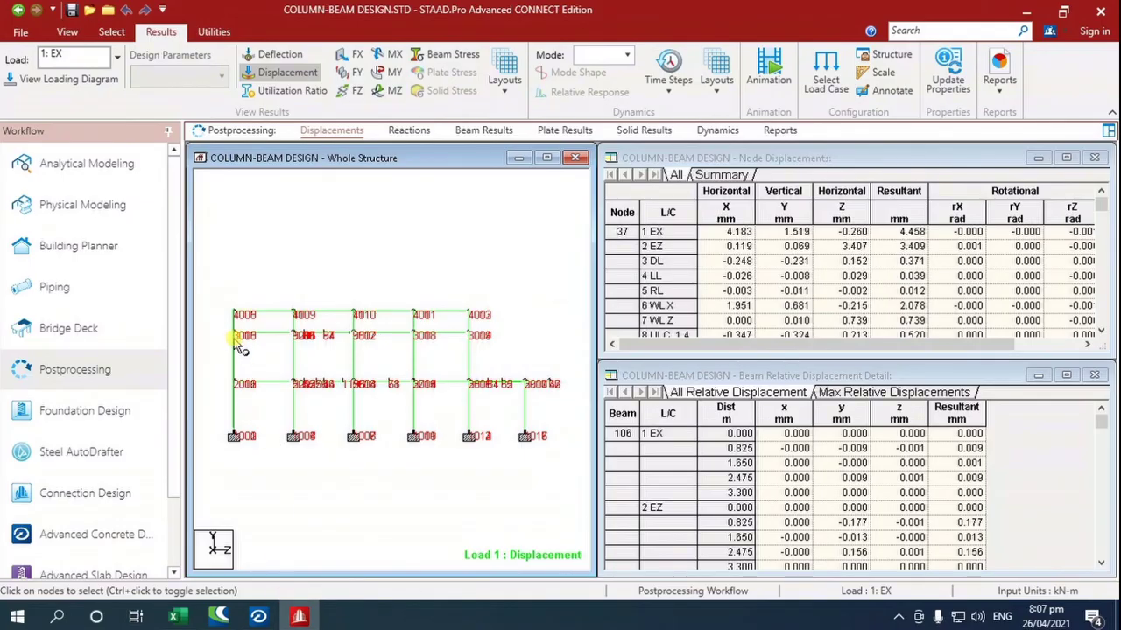
# - Compare the storey relative displacements and stability indices in RCDC's sway tables with the STAAD.Pro side view of the structure
pyautogui.click(258, 617)
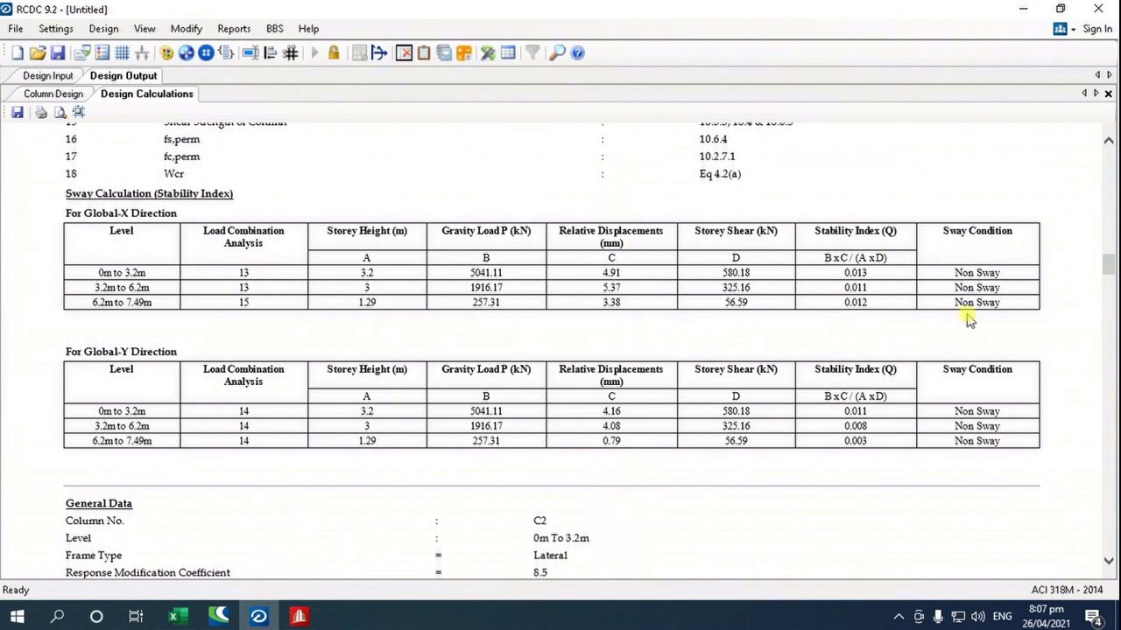
pyautogui.click(298, 616)
pyautogui.click(299, 616)
pyautogui.click(299, 617)
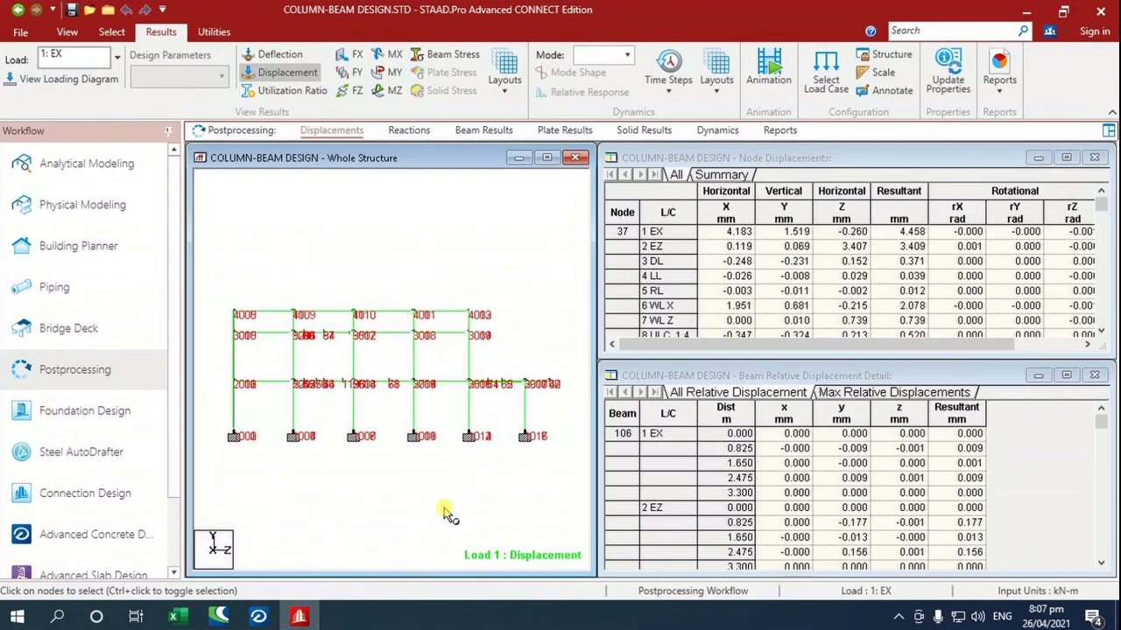
pyautogui.click(308, 617)
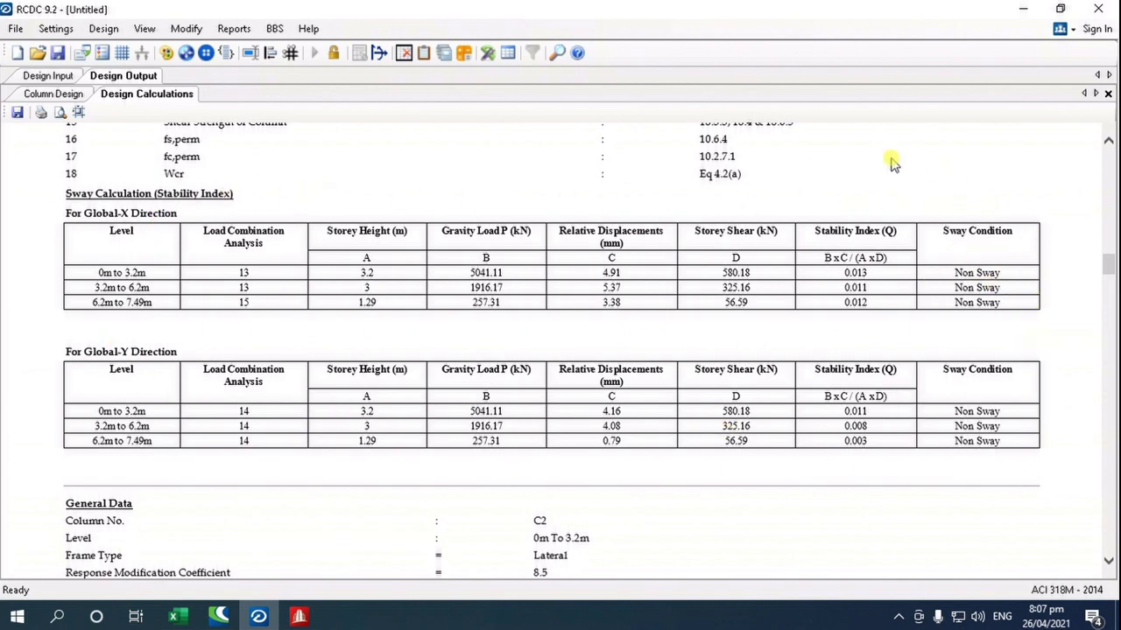
# - Review column C2's General Data and Flexural Design analysis forces in RCDC, then return to the Global-Y stability index table
pyautogui.scroll(-3, 574, 285)
pyautogui.scroll(-6, 573, 285)
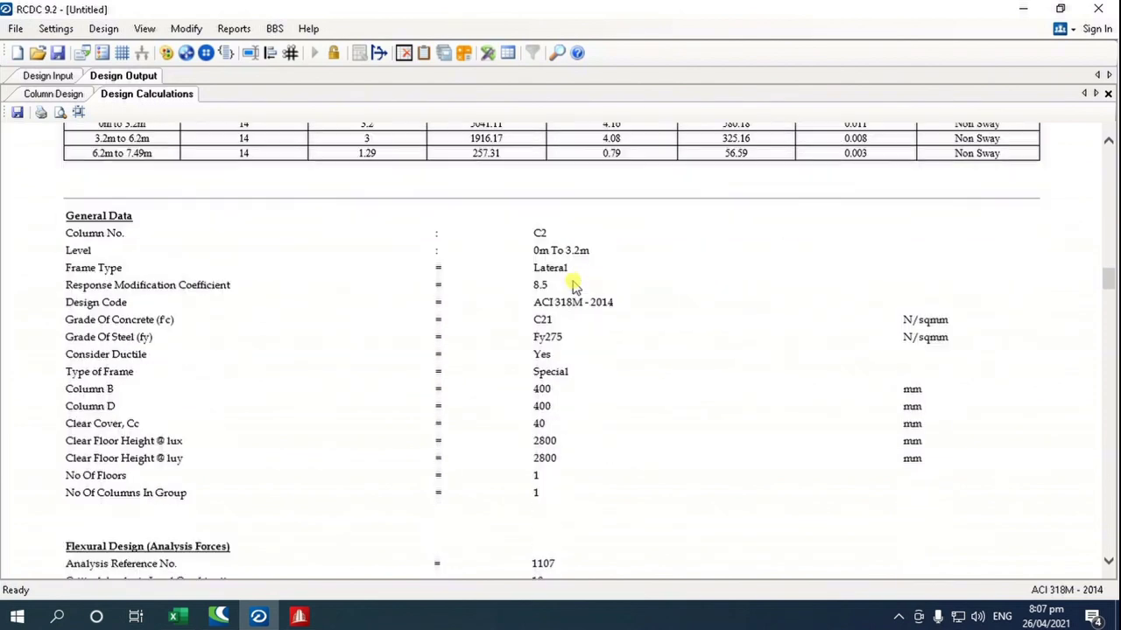
pyautogui.scroll(-5, 574, 285)
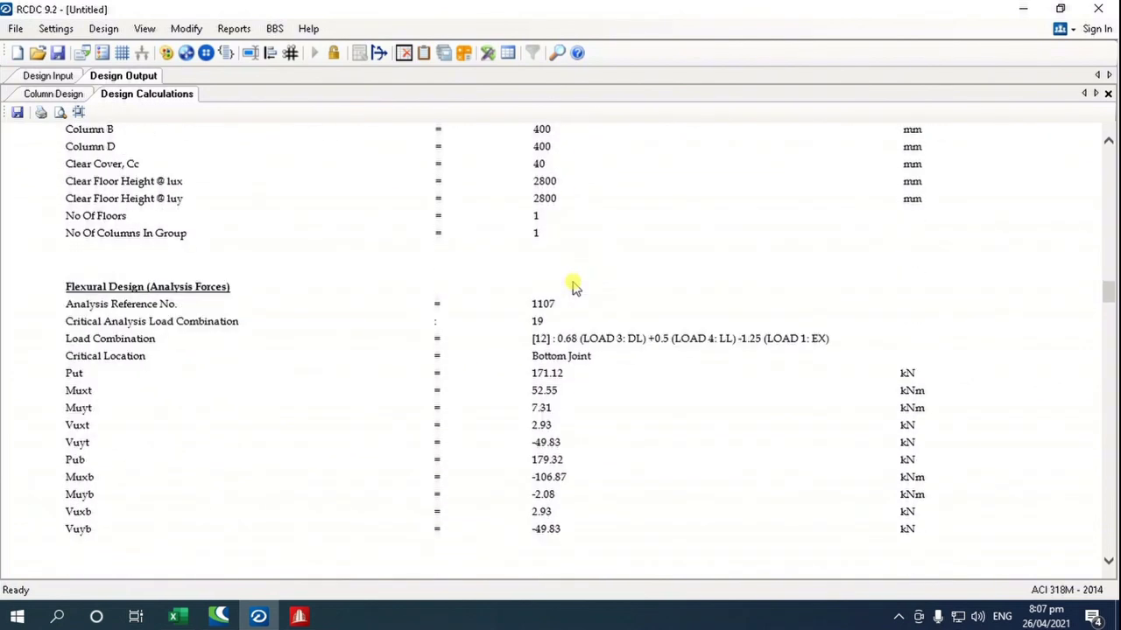
pyautogui.scroll(10, 573, 285)
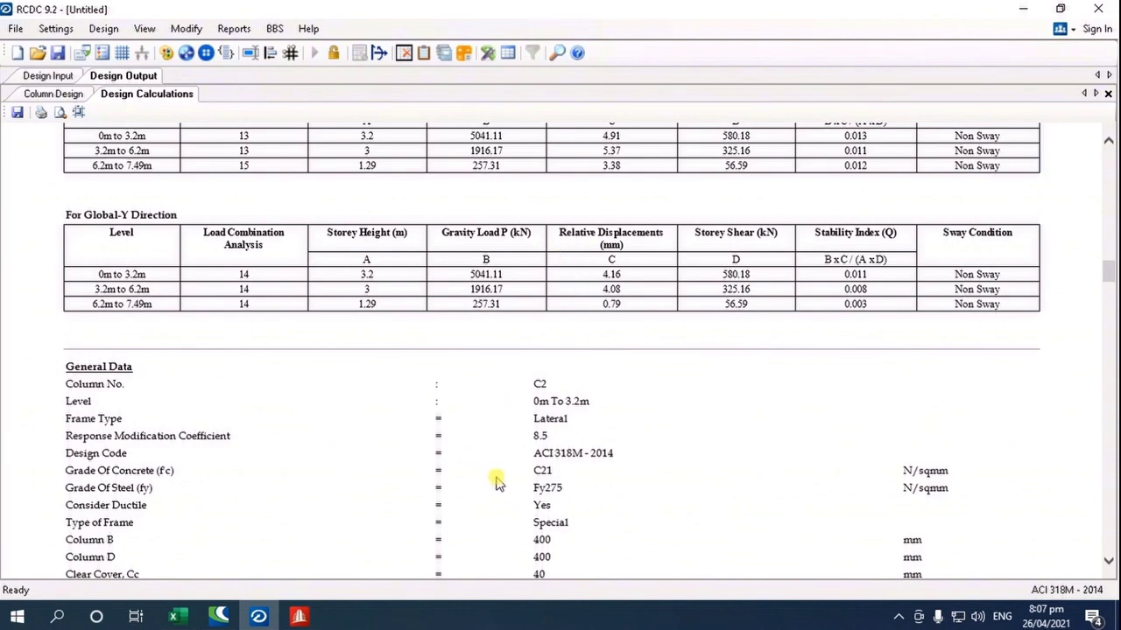
pyautogui.click(300, 617)
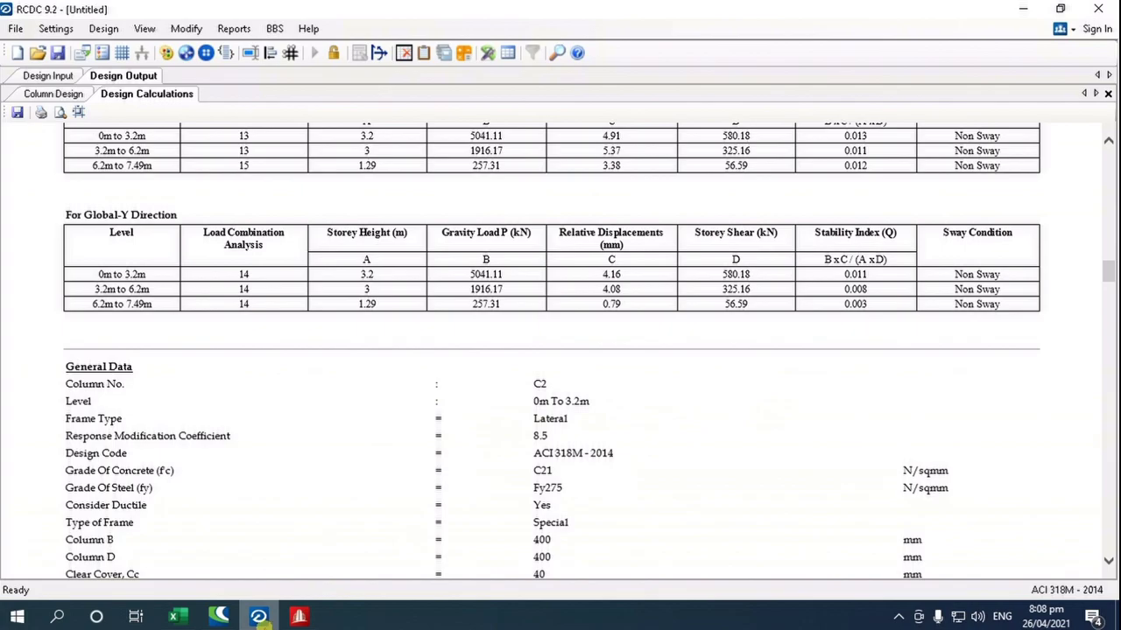
# - Unlock the column design in RCDC and confirm the unlocking
pyautogui.click(260, 617)
pyautogui.click(260, 617)
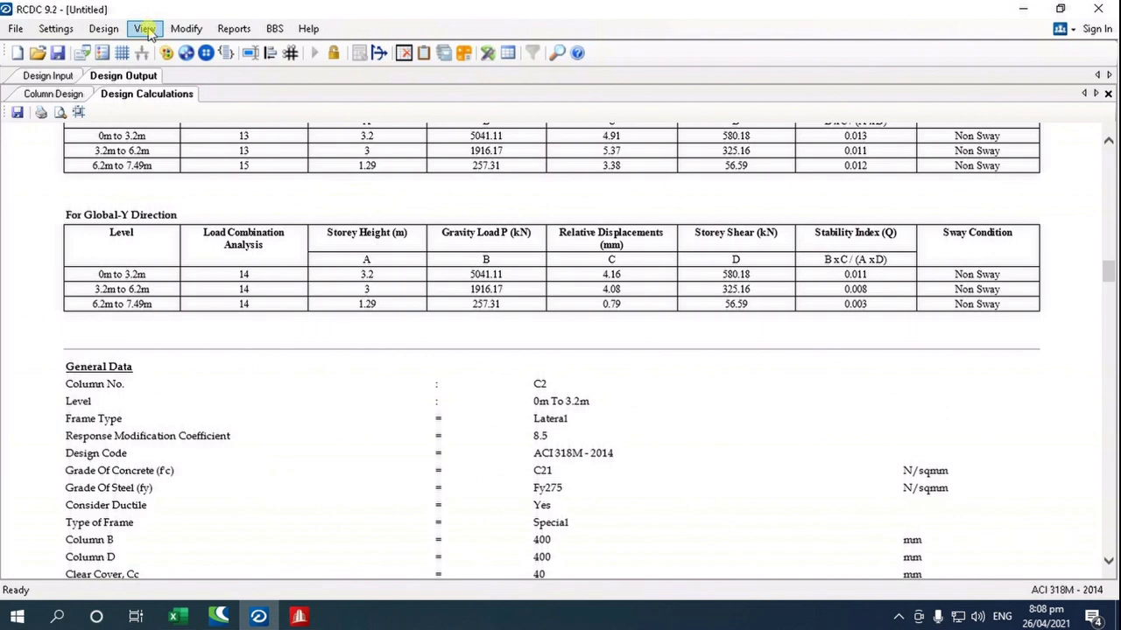
pyautogui.click(103, 29)
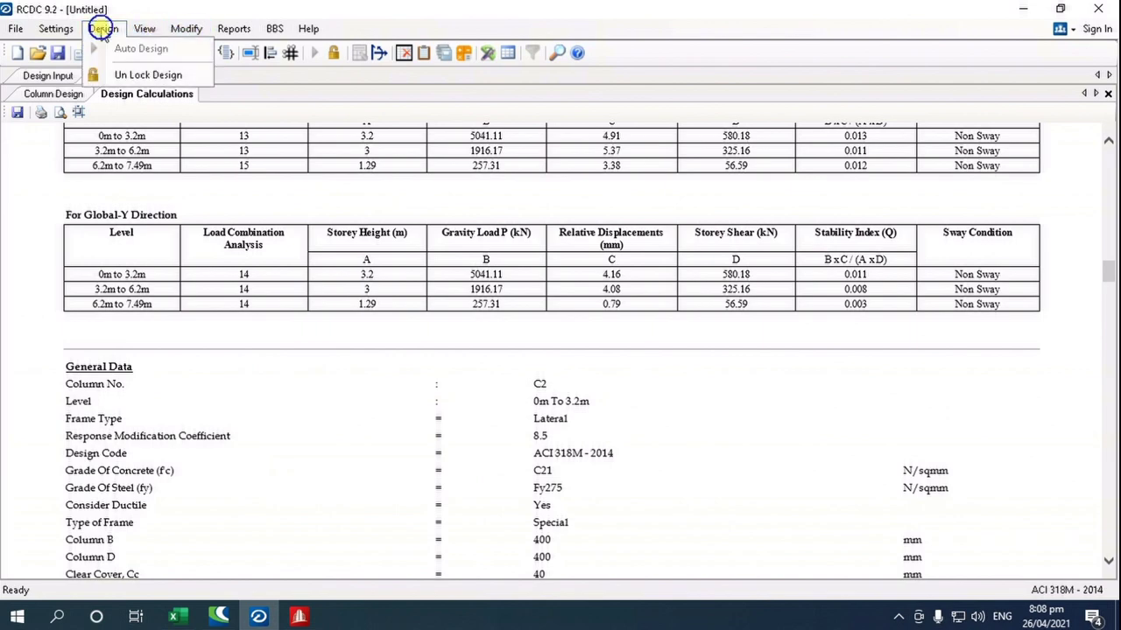
pyautogui.click(131, 74)
pyautogui.click(577, 370)
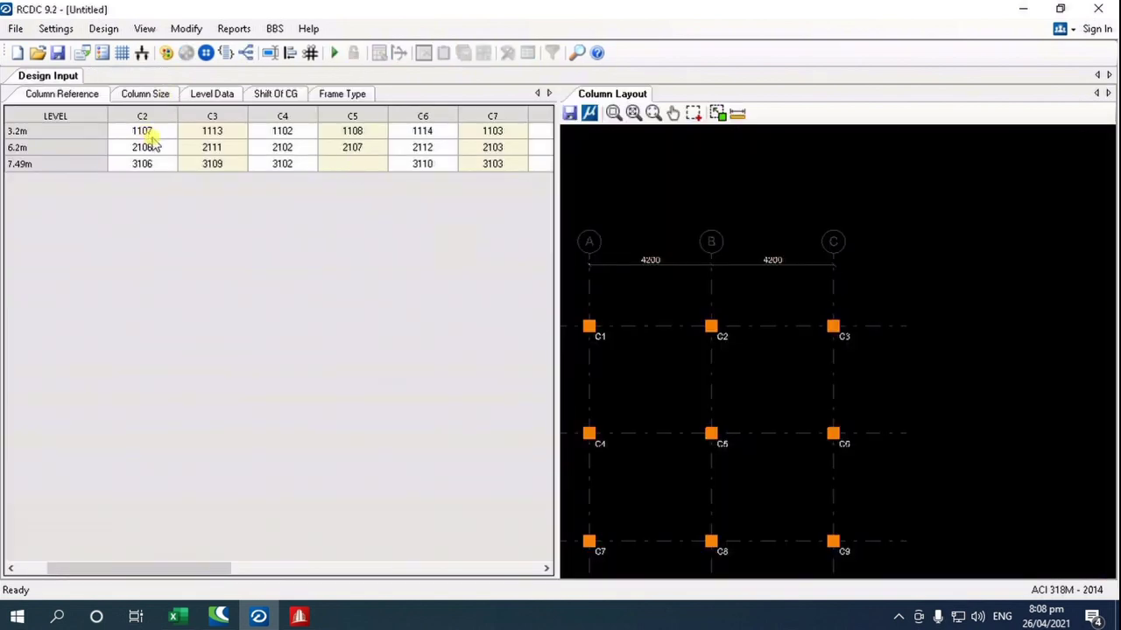
# - Open the Effective Length Factor table in the design settings and review the major and minor axis factors for columns C1 to C18
pyautogui.click(51, 29)
pyautogui.click(79, 50)
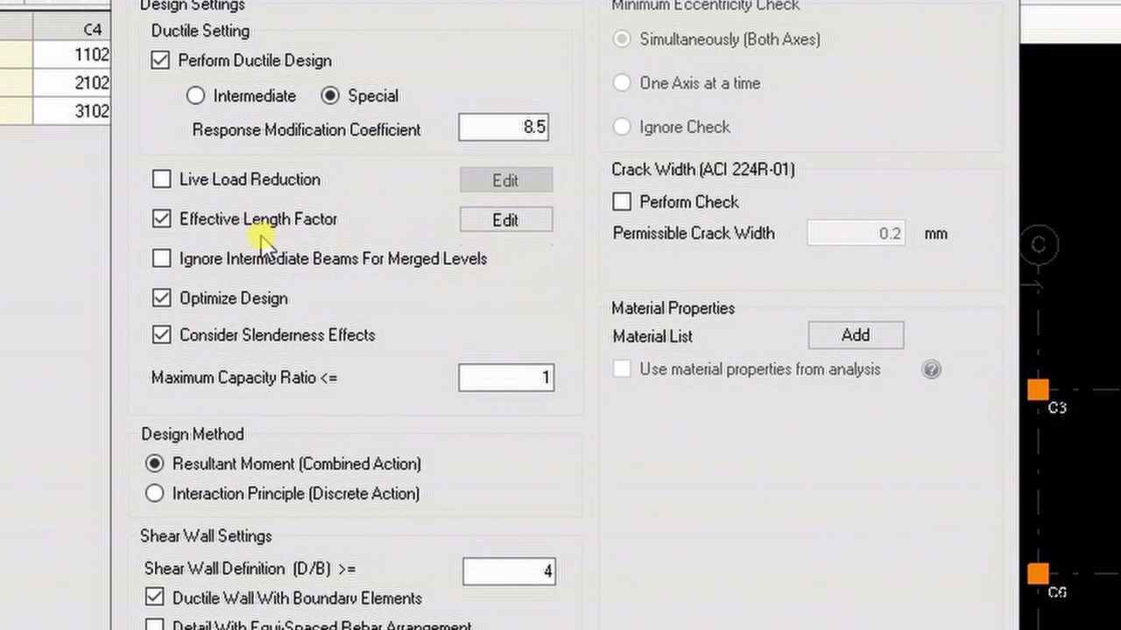
pyautogui.click(498, 223)
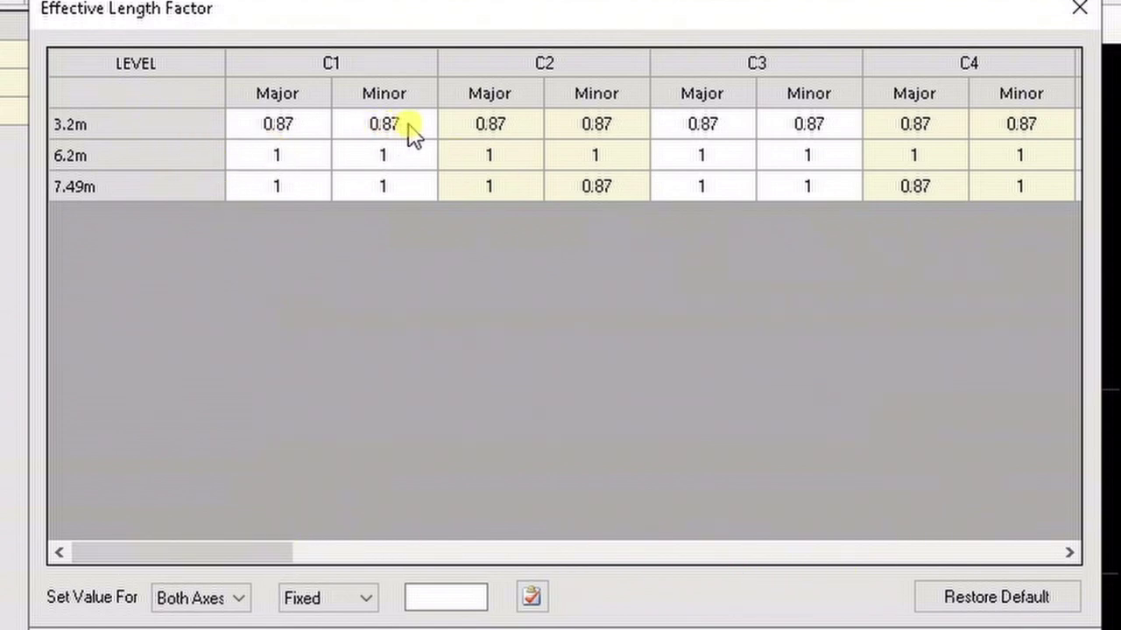
pyautogui.moveTo(167, 551)
pyautogui.mouseDown()
pyautogui.moveTo(177, 551)
pyautogui.moveTo(157, 547)
pyautogui.mouseUp()
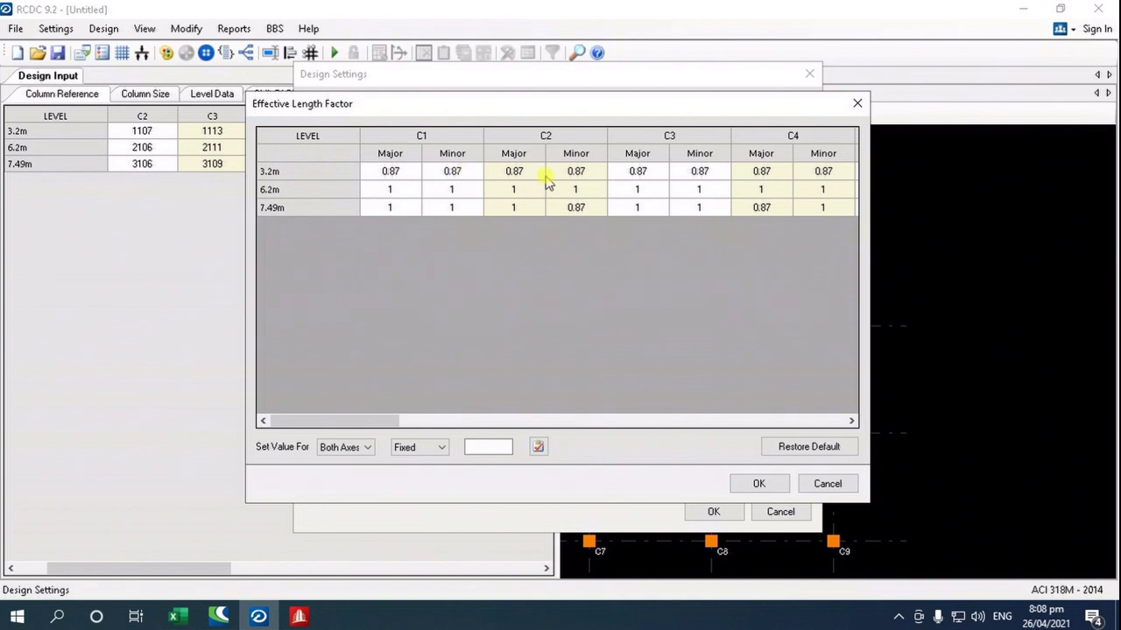
pyautogui.moveTo(385, 421); pyautogui.dragTo(684, 450)
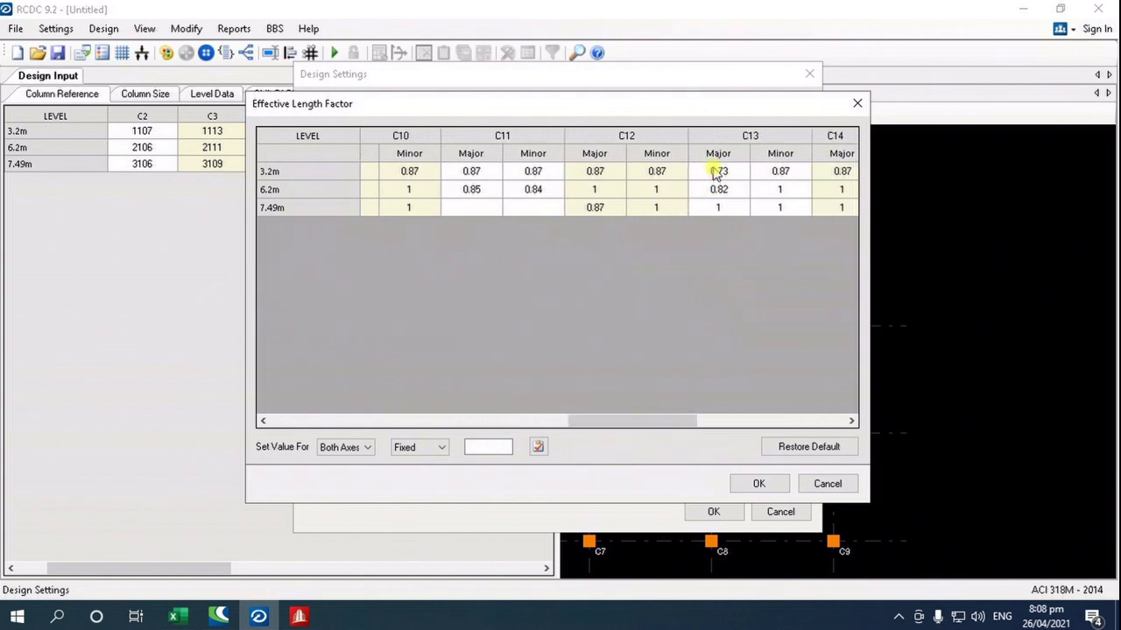
pyautogui.moveTo(650, 425); pyautogui.dragTo(793, 430)
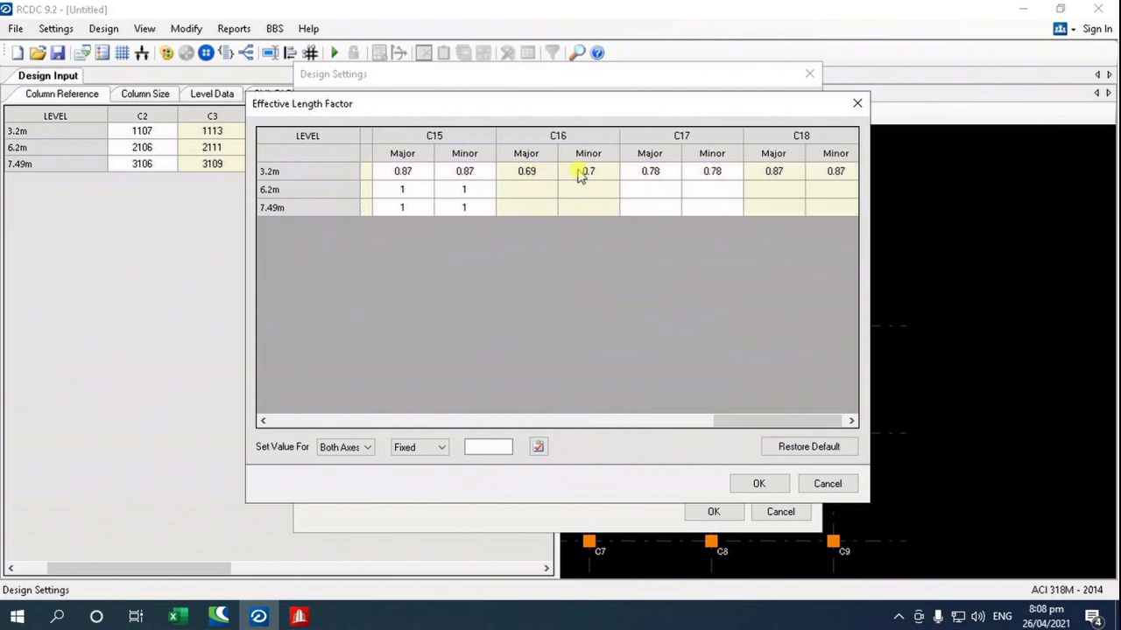
pyautogui.press('Home')
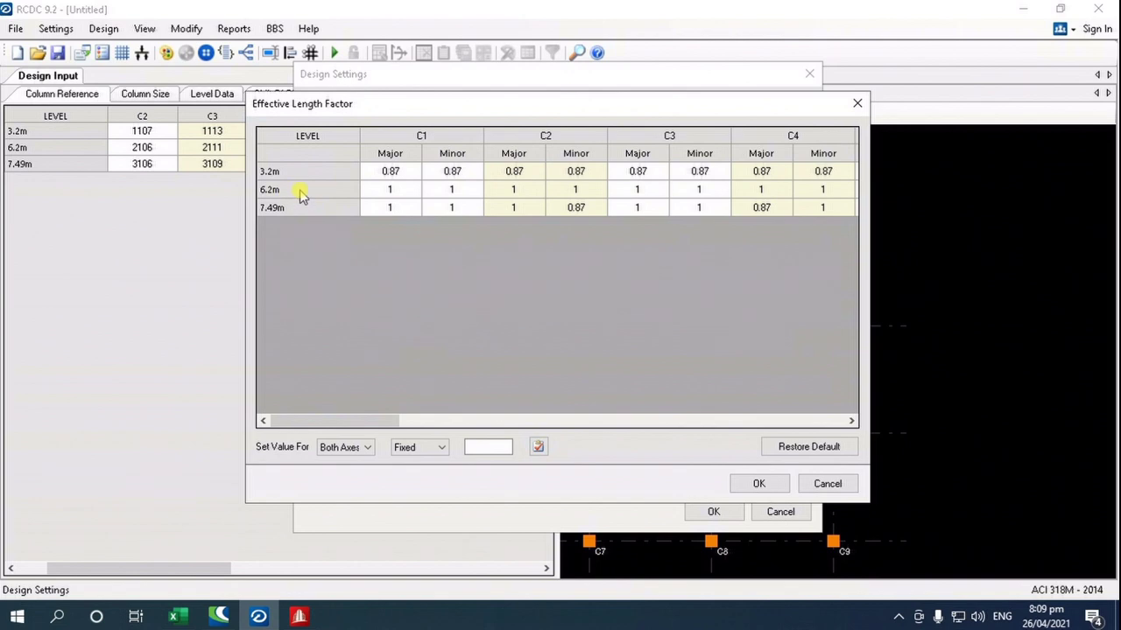
pyautogui.moveTo(358, 428); pyautogui.dragTo(470, 429)
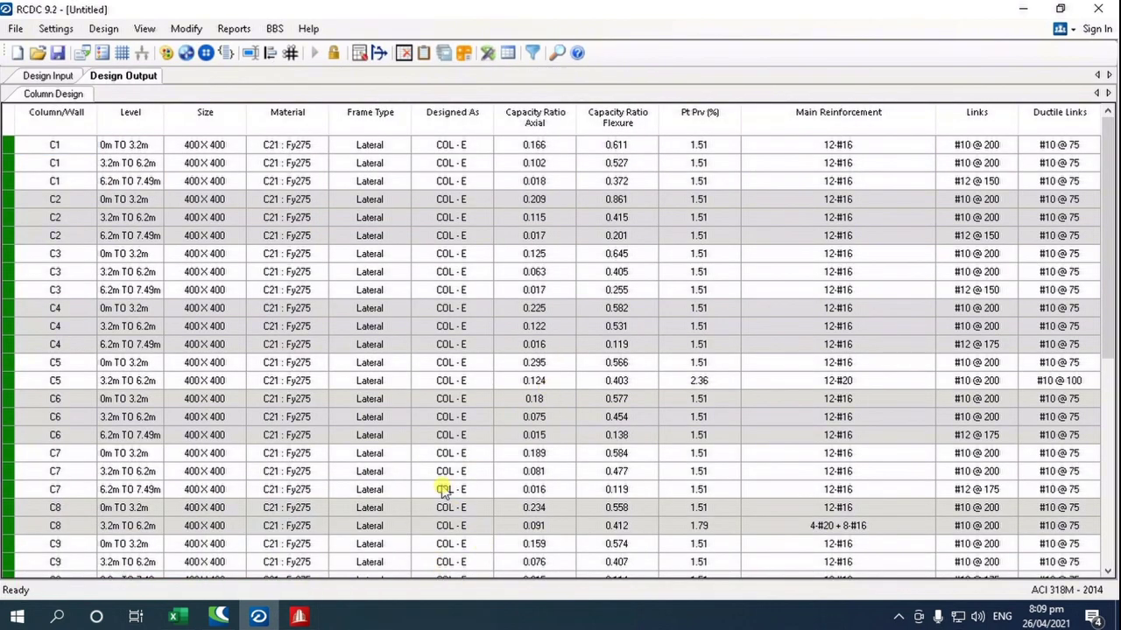
# - Reopen column C2's Design Calculations report and review its sway calculation tables and flexural analysis forces
pyautogui.click(258, 616)
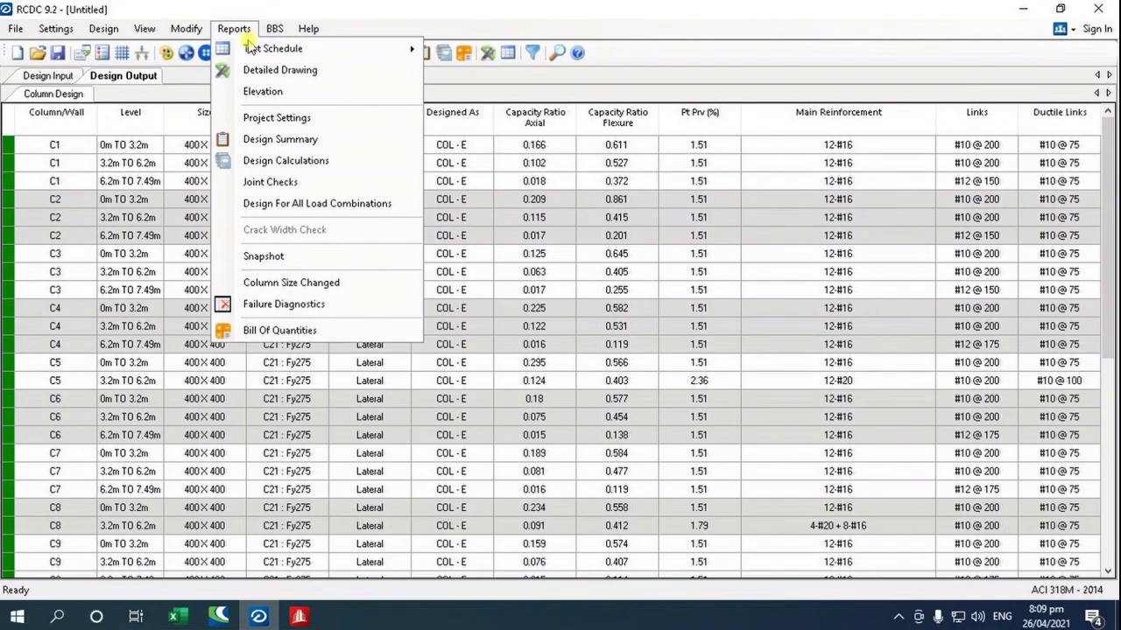
pyautogui.click(255, 91)
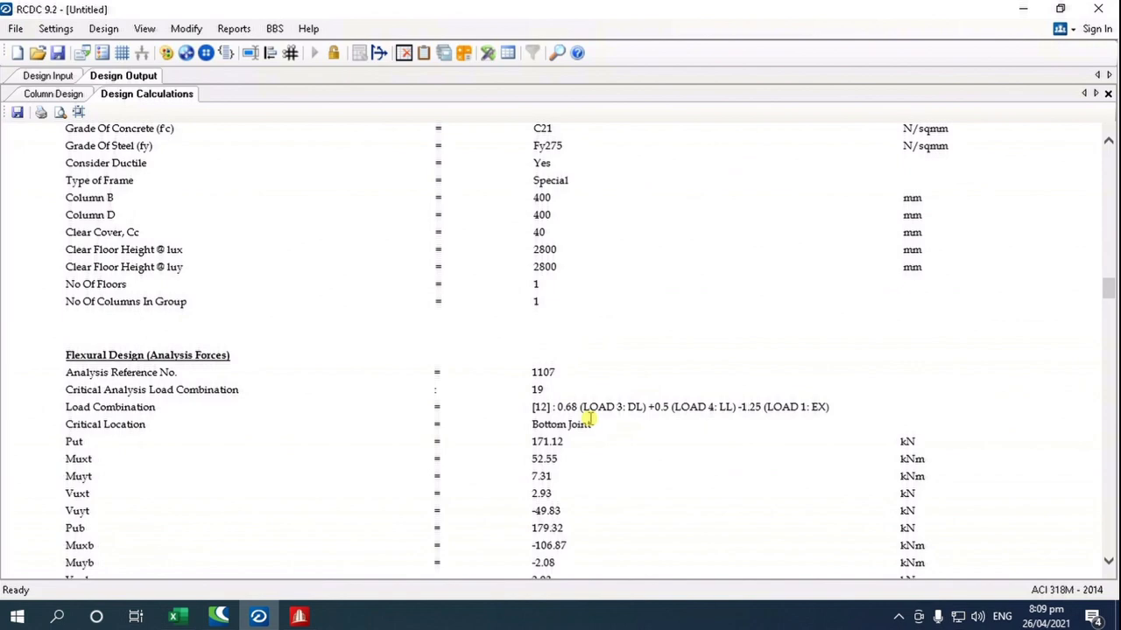
pyautogui.scroll(3, 588, 425)
pyautogui.scroll(3, 540, 337)
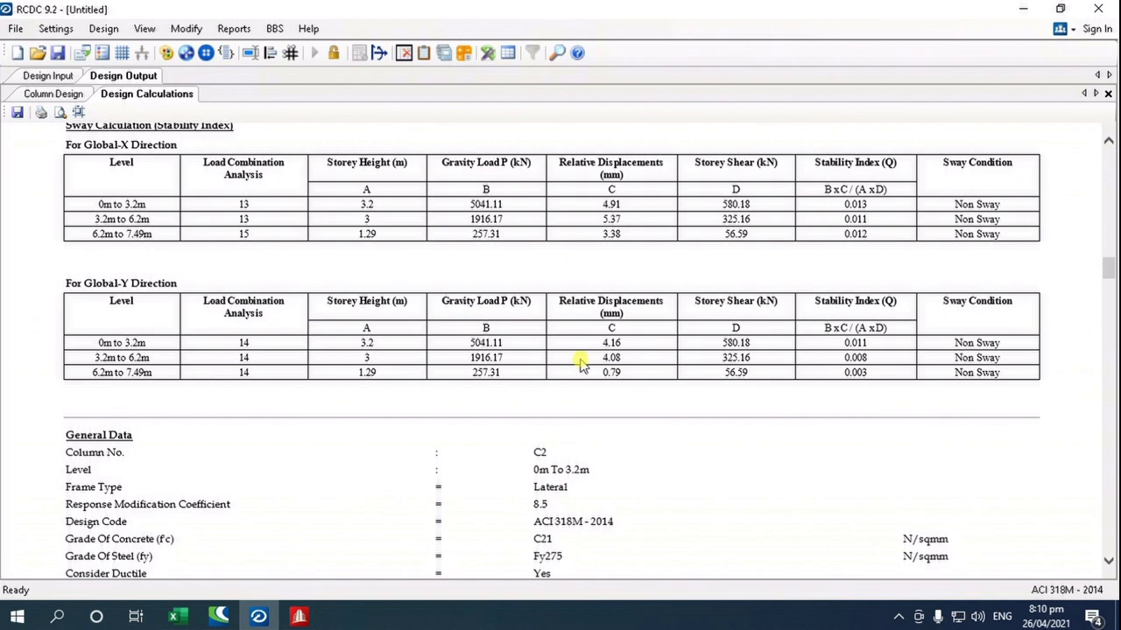
pyautogui.scroll(-3, 520, 368)
pyautogui.scroll(-3, 521, 364)
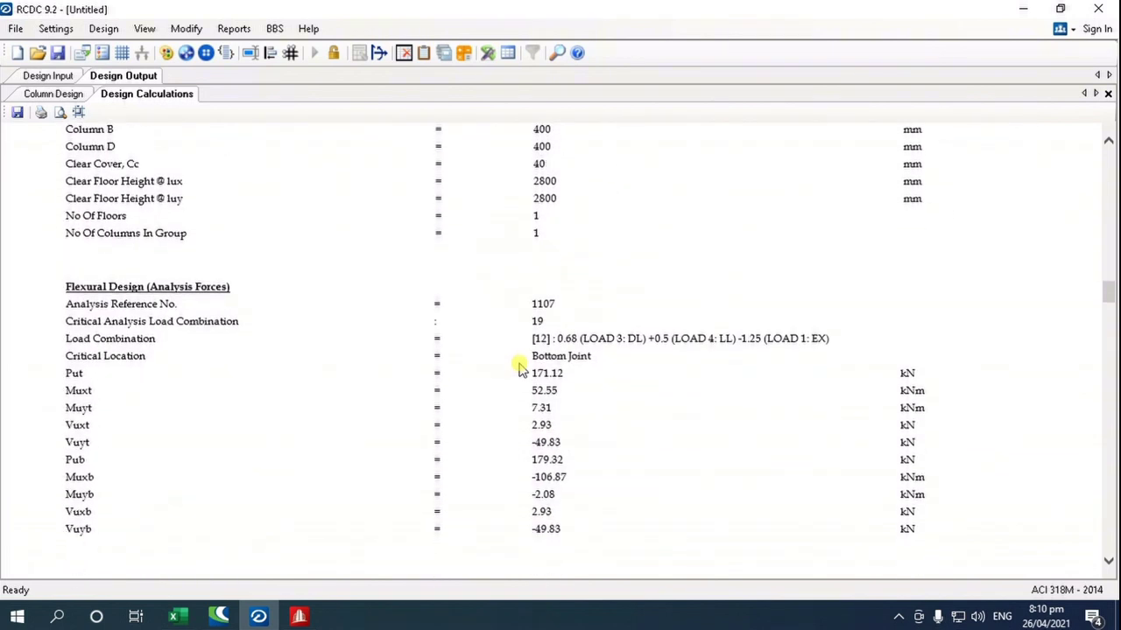
pyautogui.scroll(11, 521, 368)
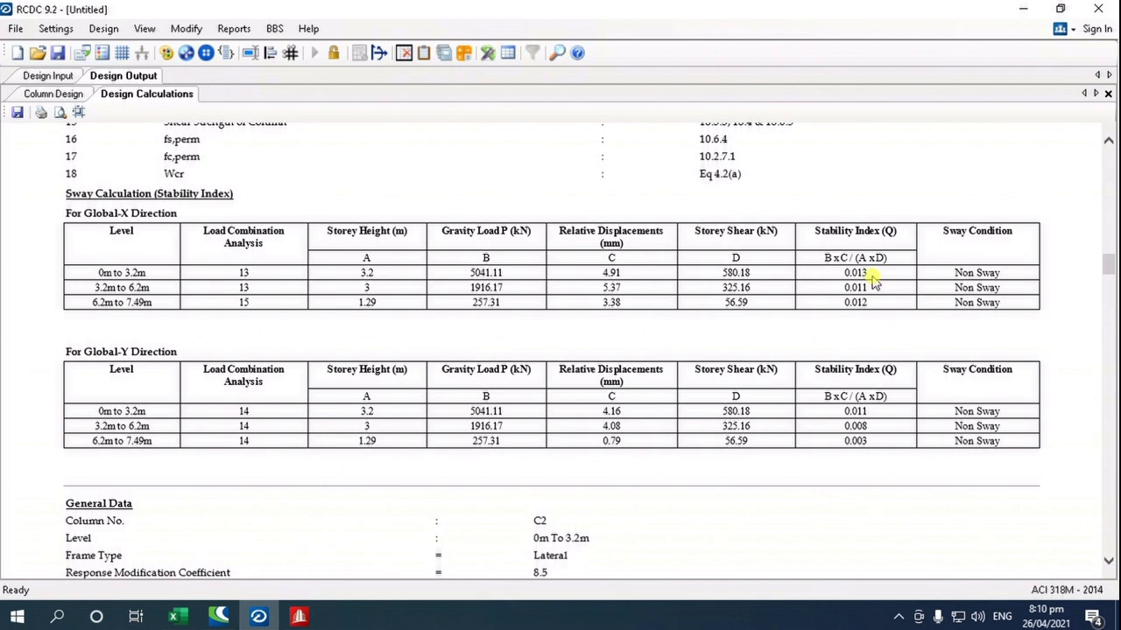
# - Examine column C2's stability index check and the slenderness checks along D and B
pyautogui.scroll(-15, 871, 280)
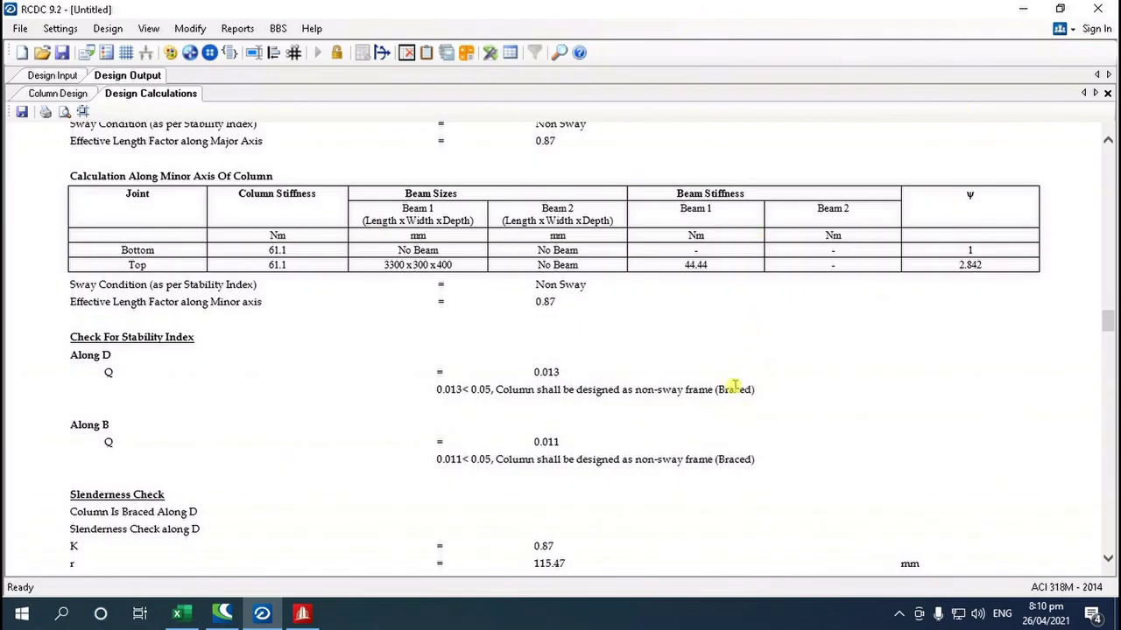
pyautogui.scroll(-1, 734, 386)
pyautogui.scroll(-1, 716, 375)
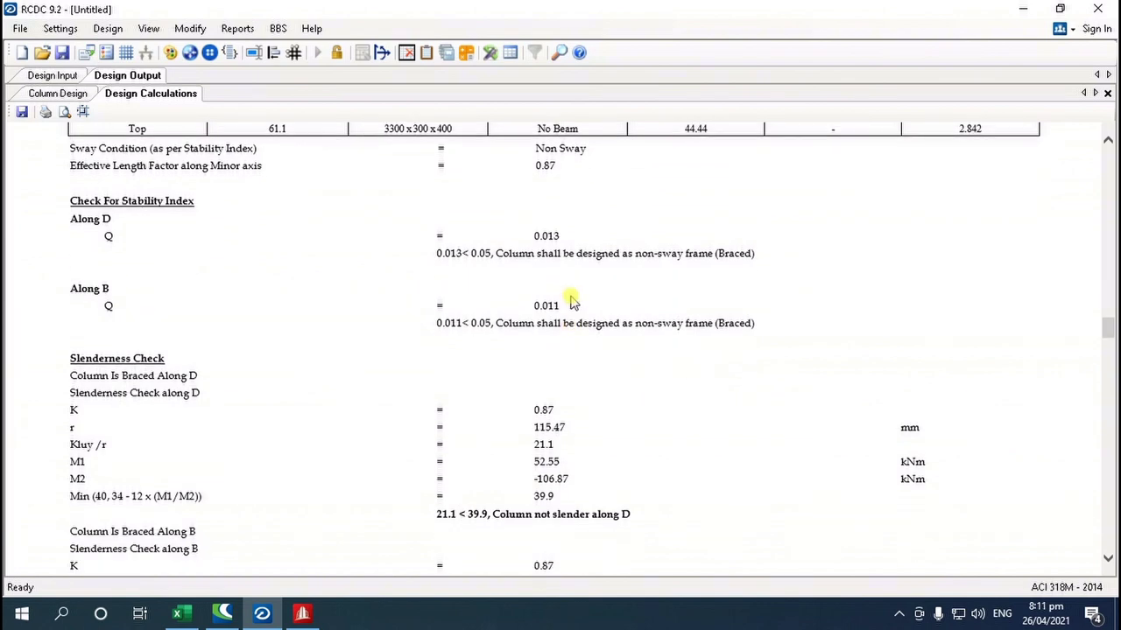
pyautogui.scroll(1, 569, 307)
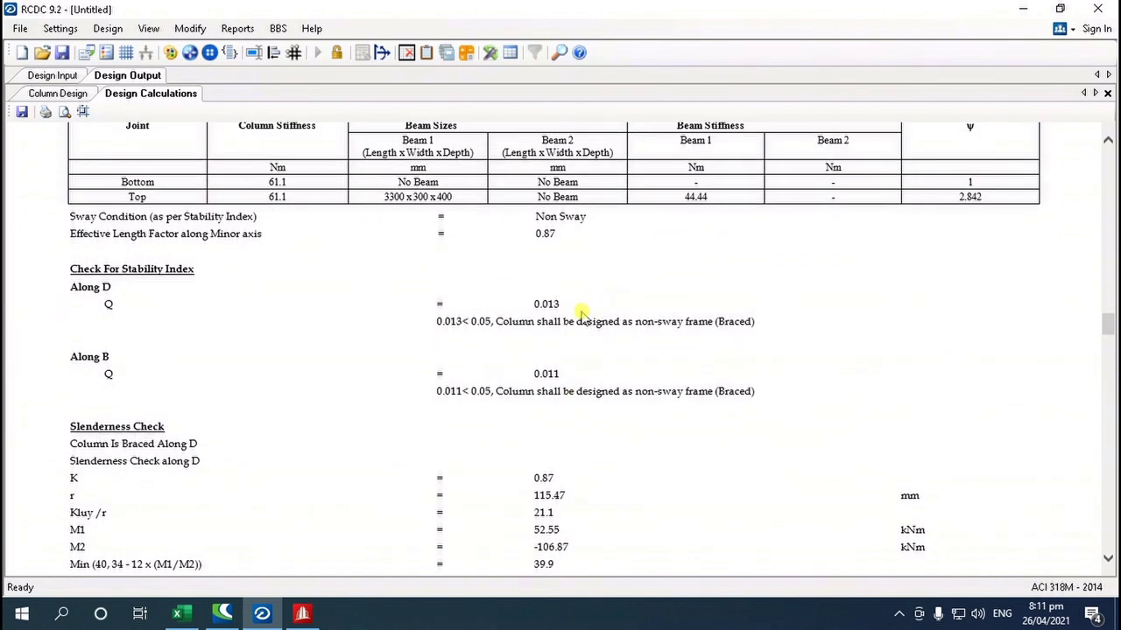
pyautogui.scroll(-1, 569, 317)
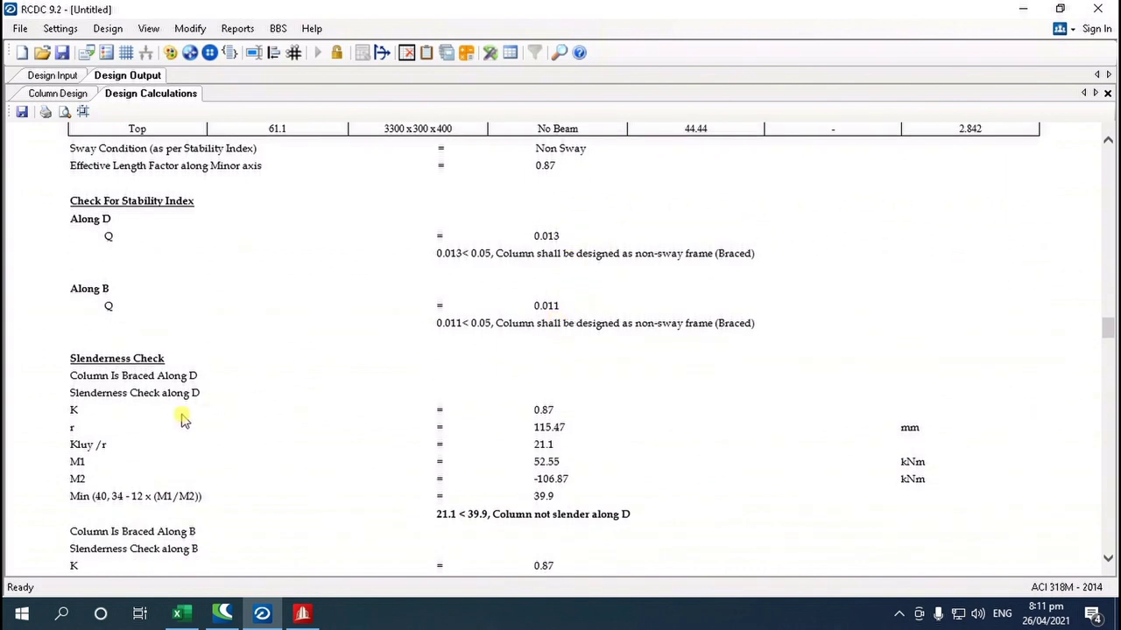
pyautogui.scroll(-3, 183, 420)
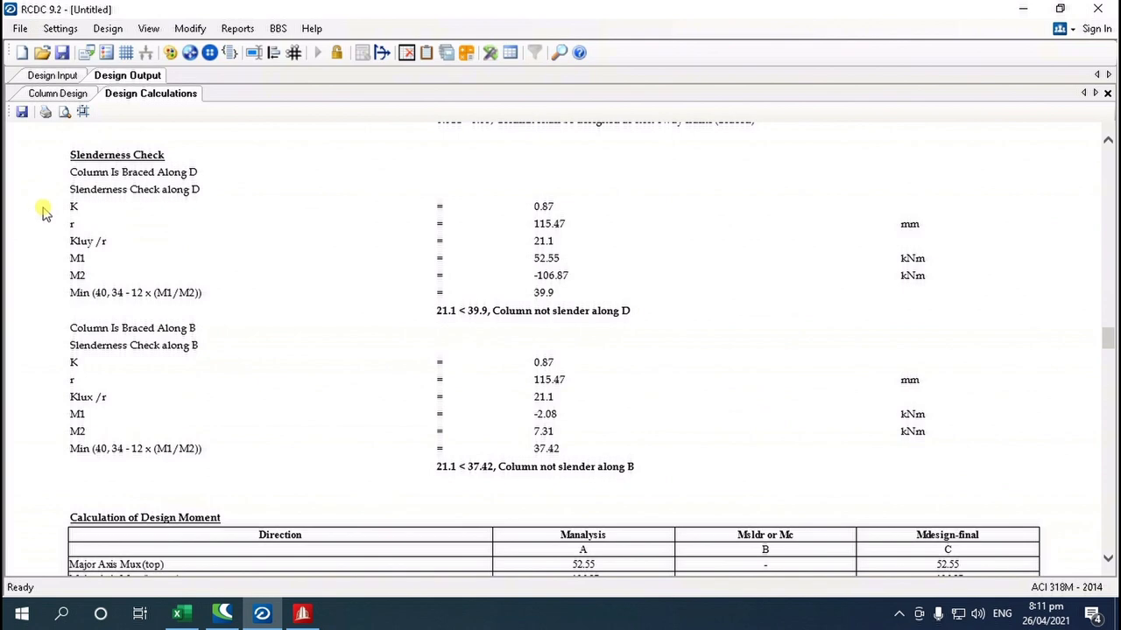
# - Review C2's moment capacity and Beam Capacity At Joint results in RCDC, and inspect members 1101 and 22101 in STAAD.Pro
pyautogui.scroll(-10, 394, 263)
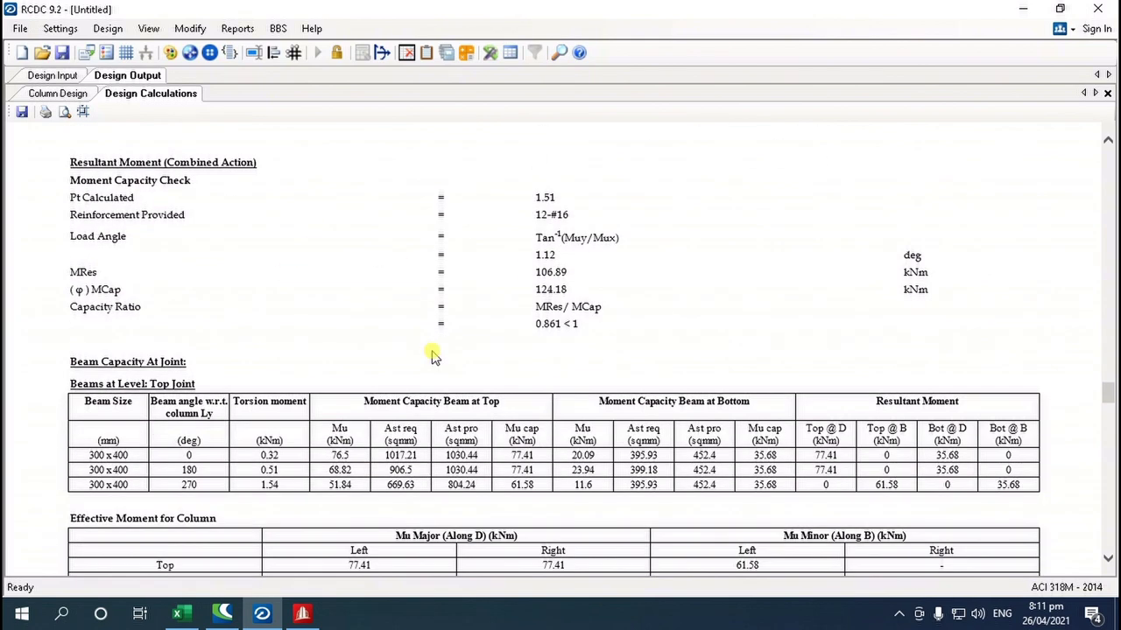
pyautogui.scroll(-1, 433, 355)
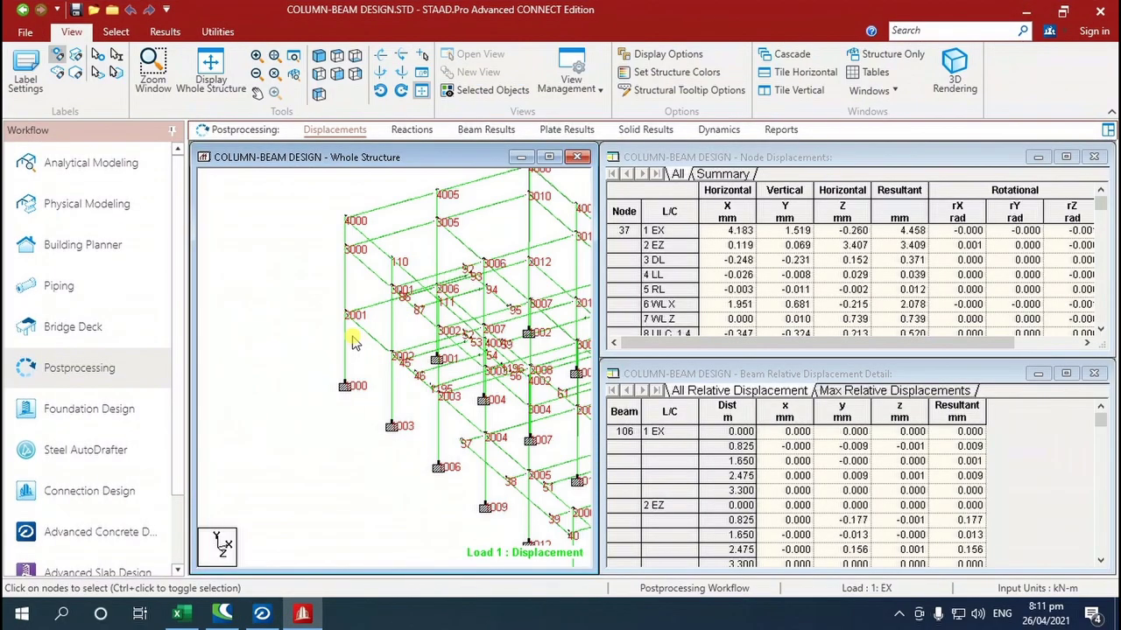
pyautogui.click(314, 350)
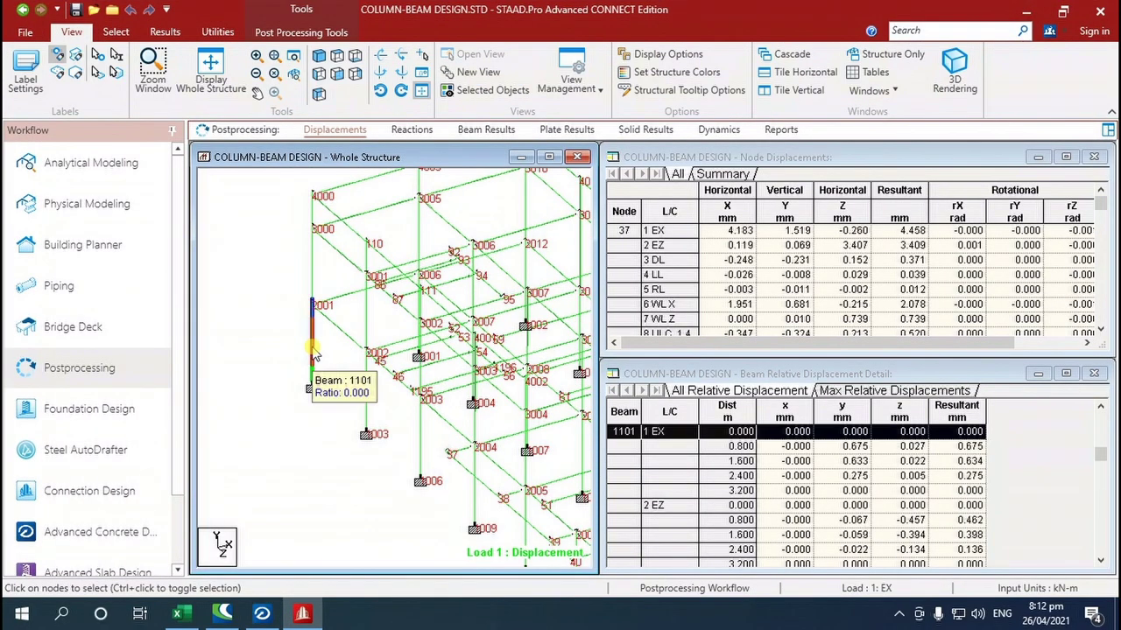
pyautogui.click(339, 301)
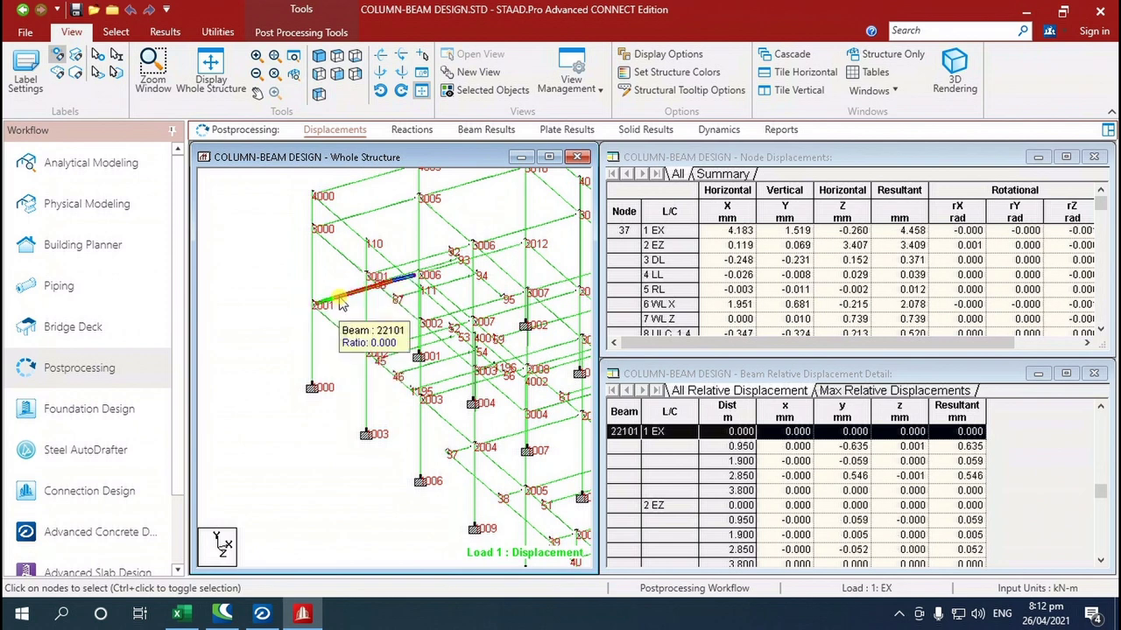
pyautogui.click(333, 320)
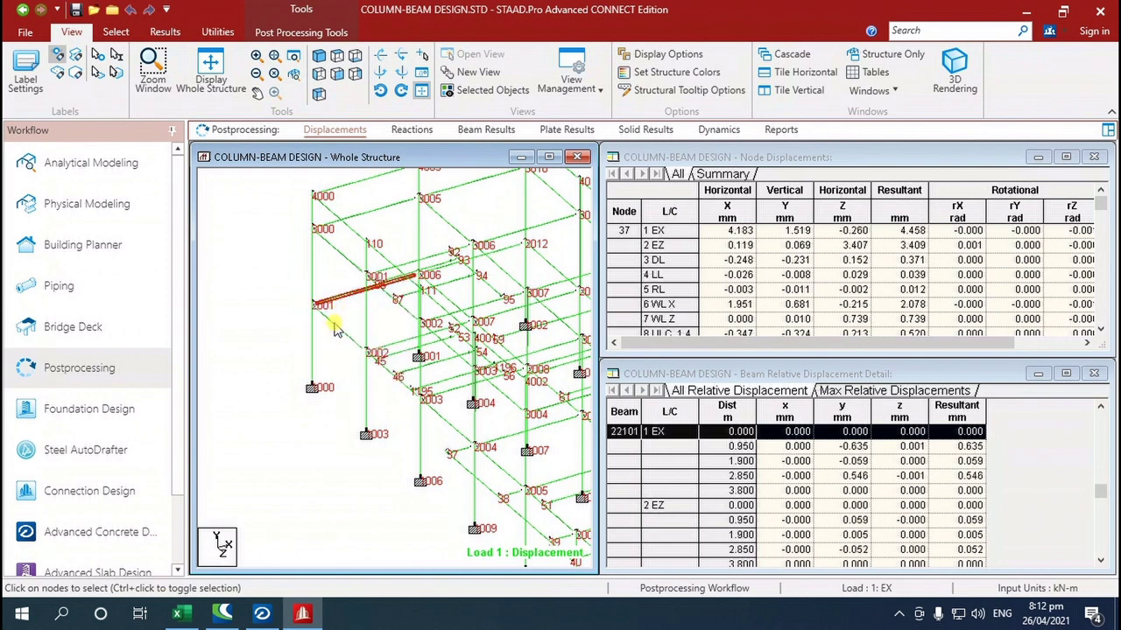
pyautogui.click(294, 617)
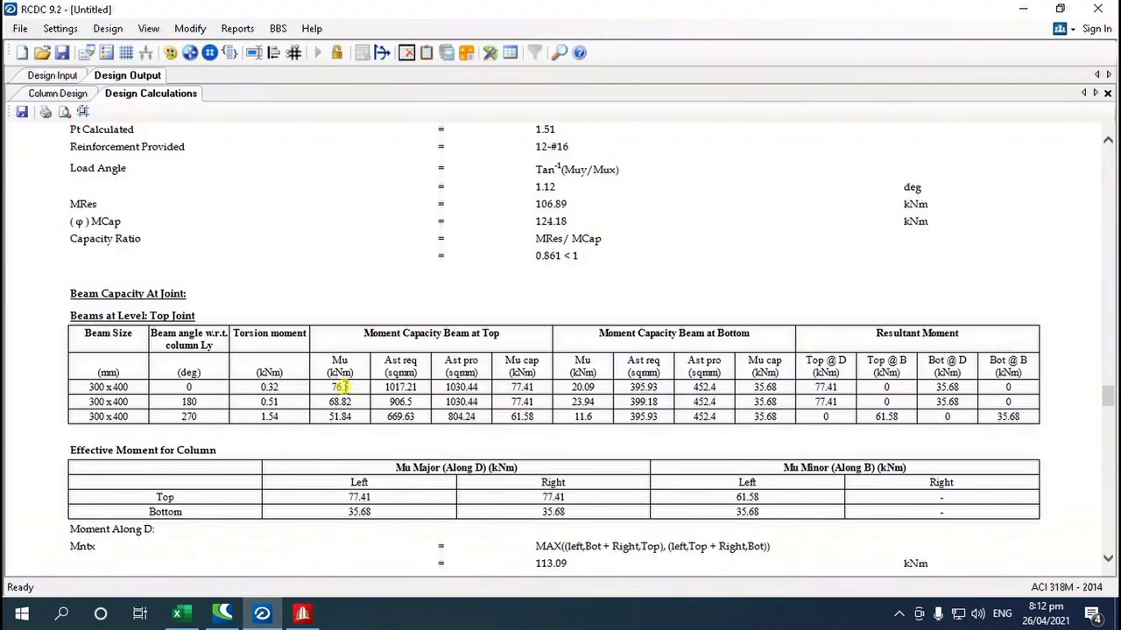
# - Inspect column 1107 and connected beams 22101 and 22102 in STAAD.Pro's isolated frame against RCDC's joint beam capacity table
pyautogui.hotkey('alt', 'Tab')
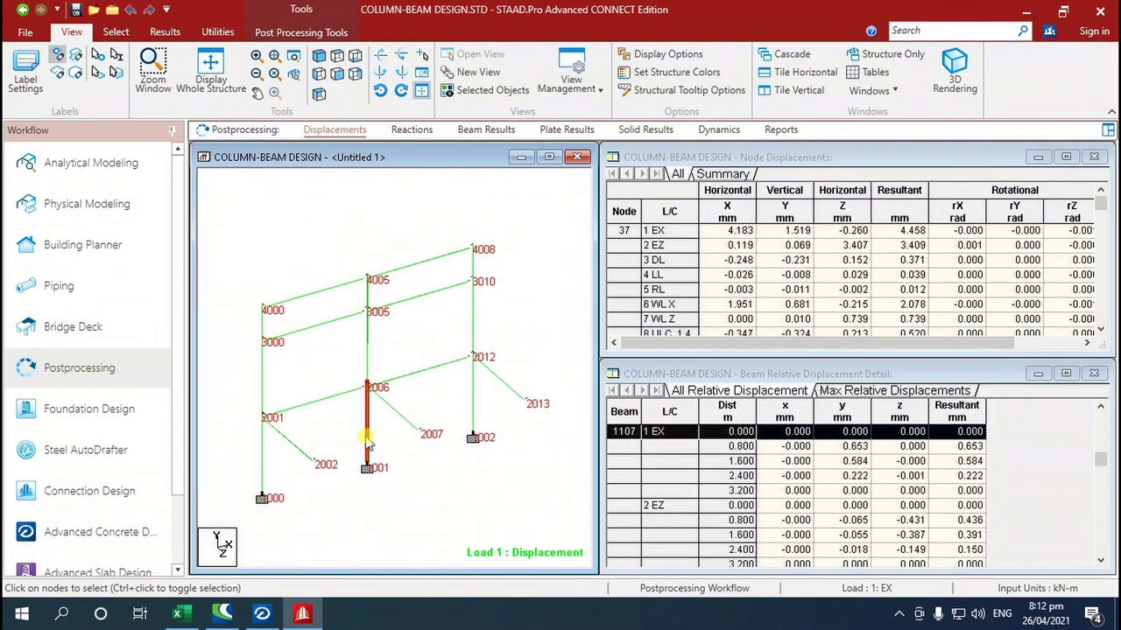
pyautogui.scroll(2, 368, 446)
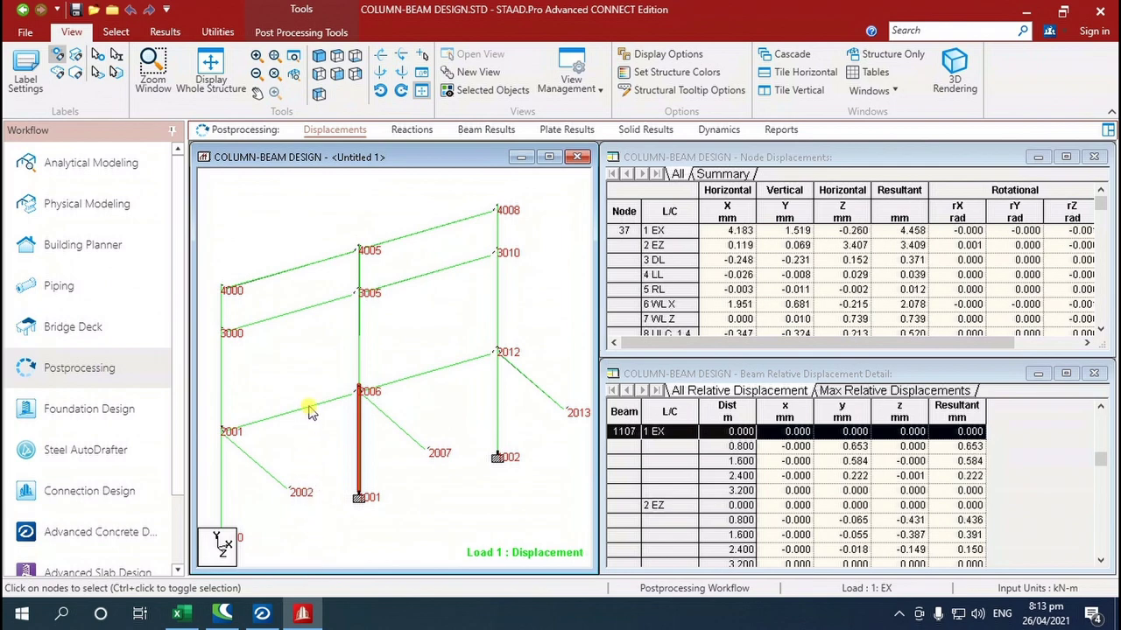
pyautogui.click(306, 408)
pyautogui.click(409, 381)
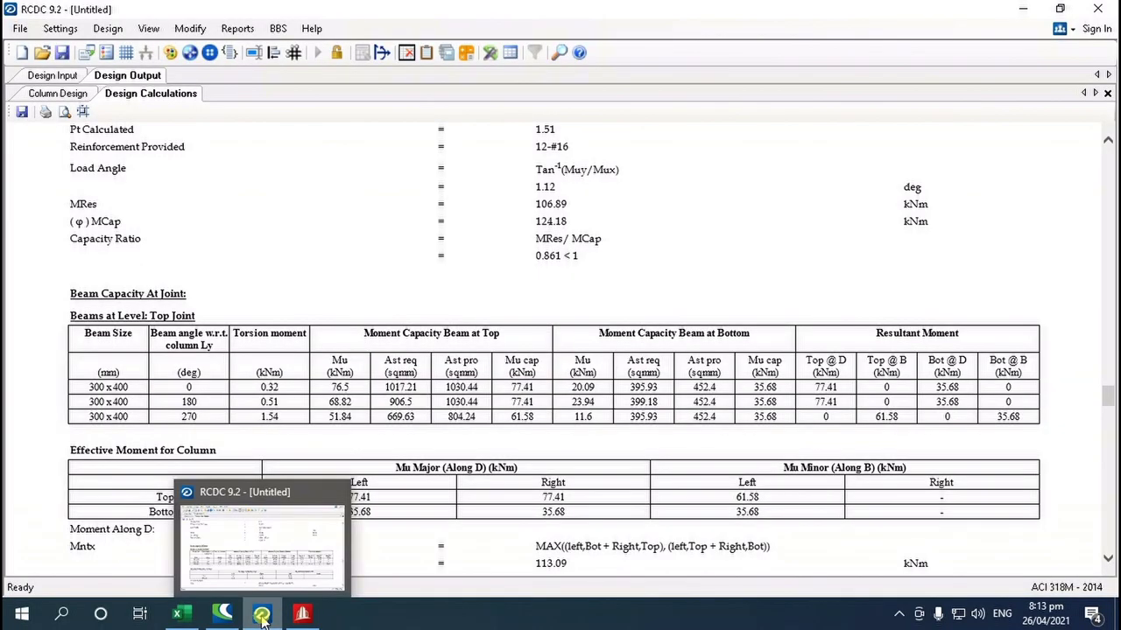
pyautogui.click(261, 618)
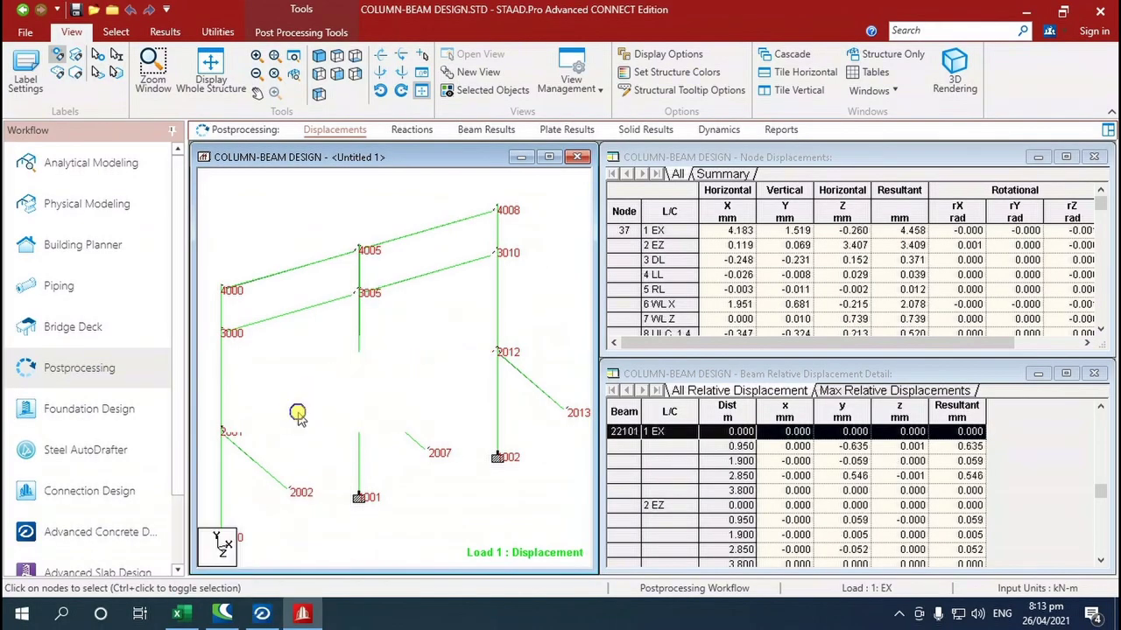
pyautogui.click(348, 445)
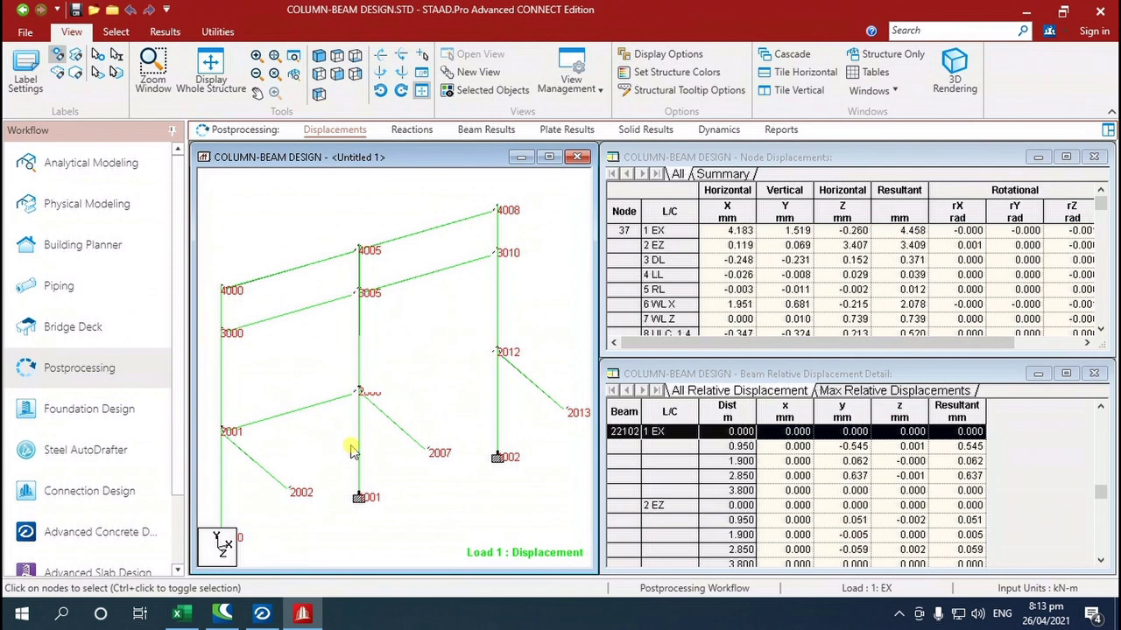
pyautogui.click(360, 452)
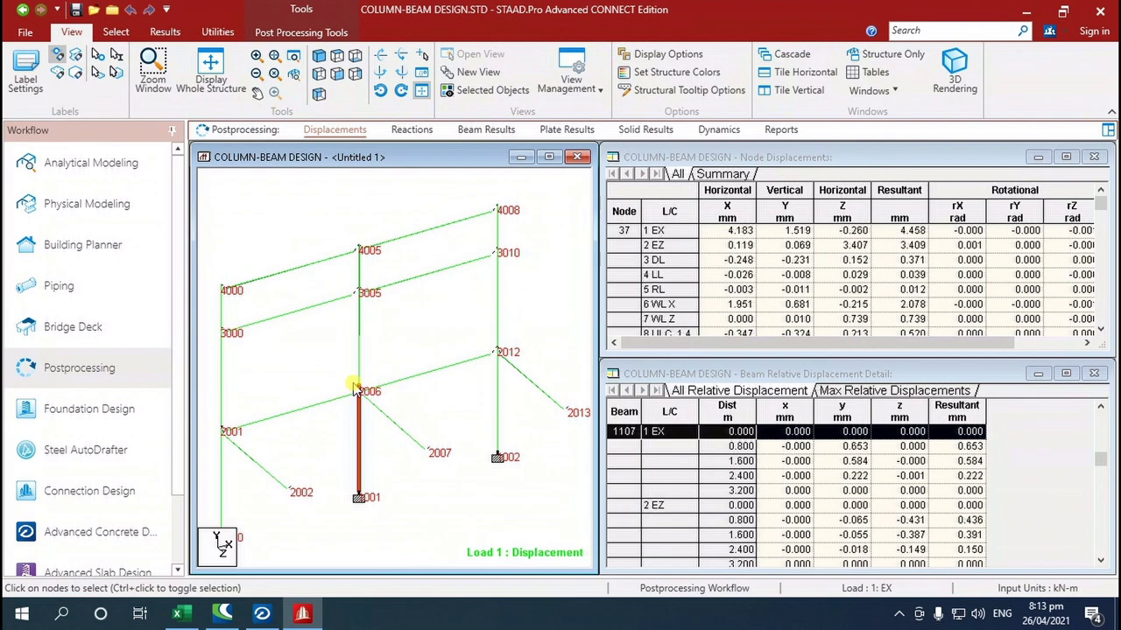
pyautogui.click(376, 462)
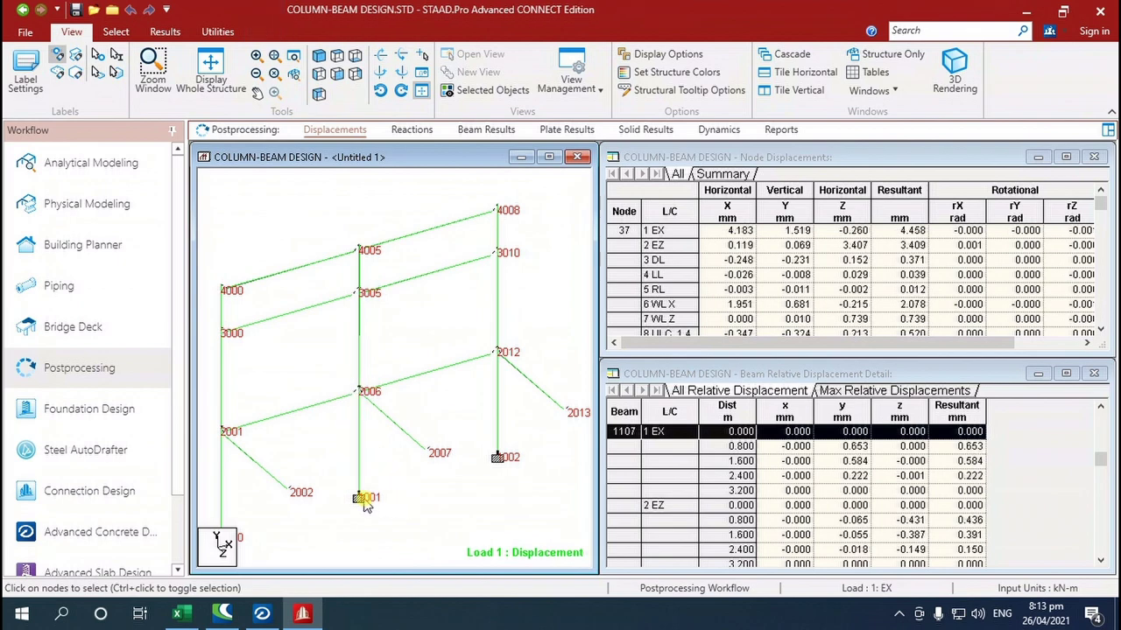
# - Review C2's Effective Length Calculation along the major and minor axes in RCDC, then return to the STAAD.Pro frame view
pyautogui.click(267, 615)
pyautogui.scroll(10, 329, 403)
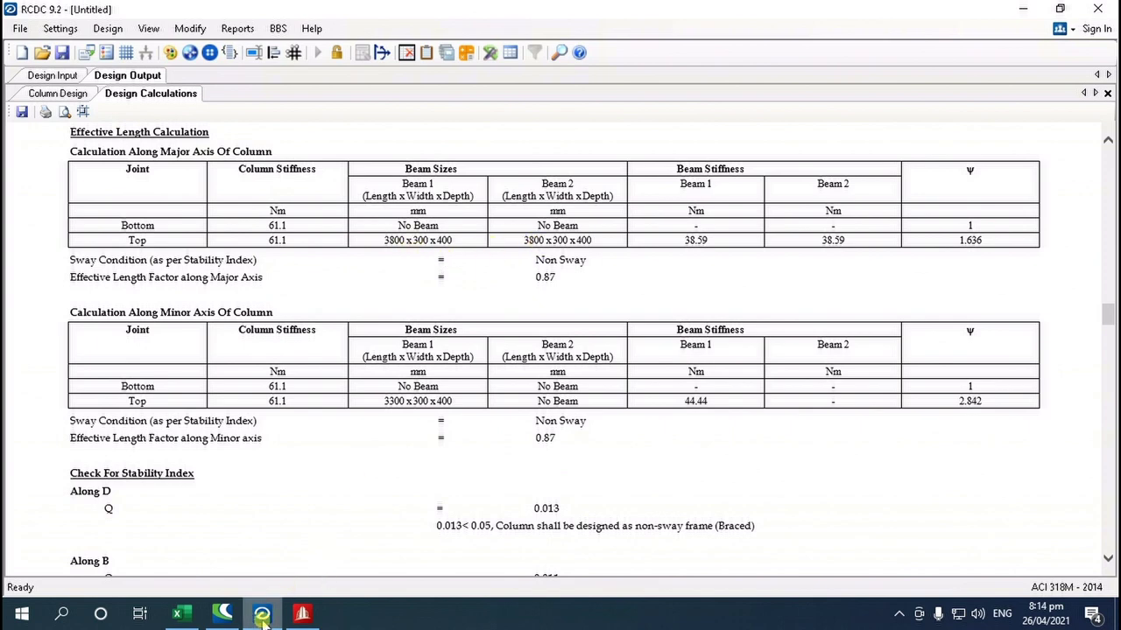
pyautogui.click(294, 617)
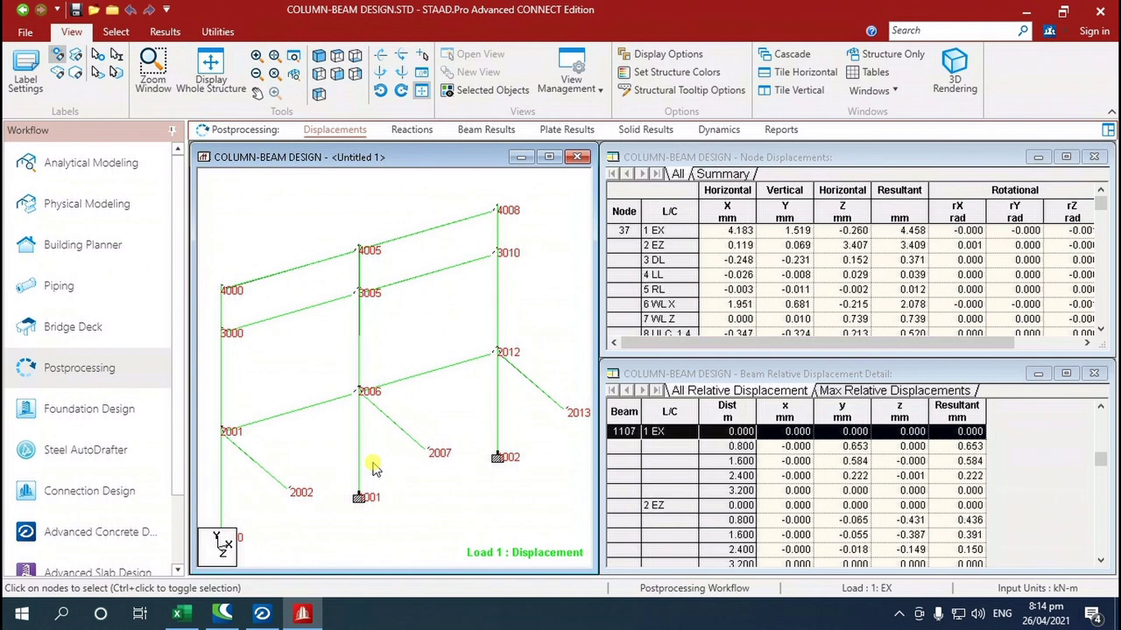
# - Inspect beams 22101, 22102 and 22114 framing into node 2006, then return to RCDC's Effective Length Calculation
pyautogui.click(296, 409)
pyautogui.click(406, 380)
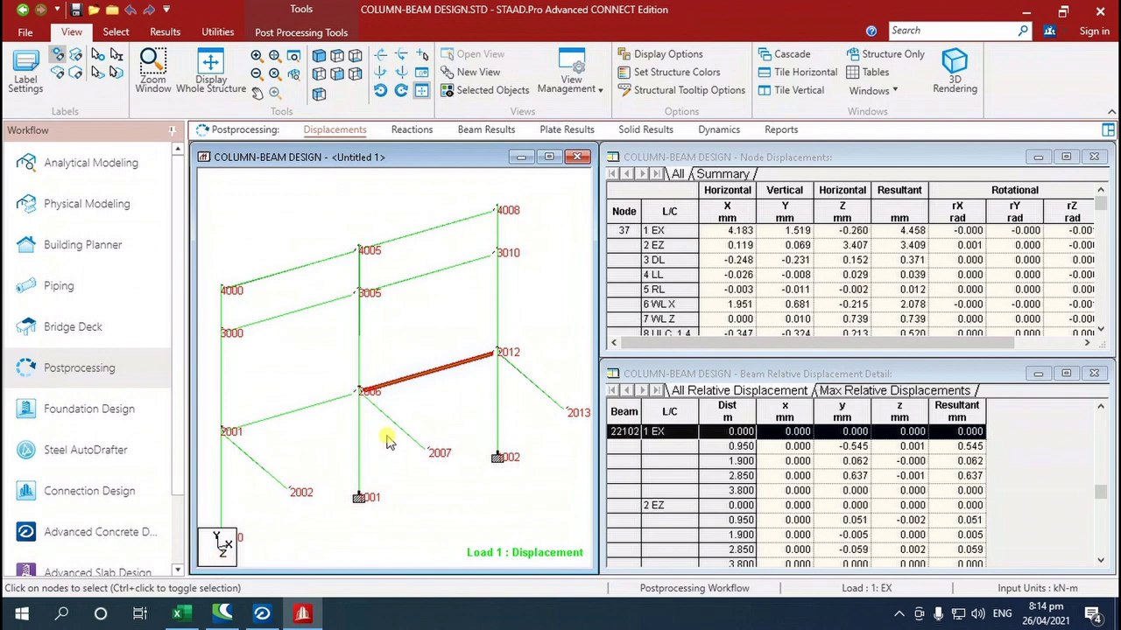
pyautogui.click(387, 436)
pyautogui.click(262, 612)
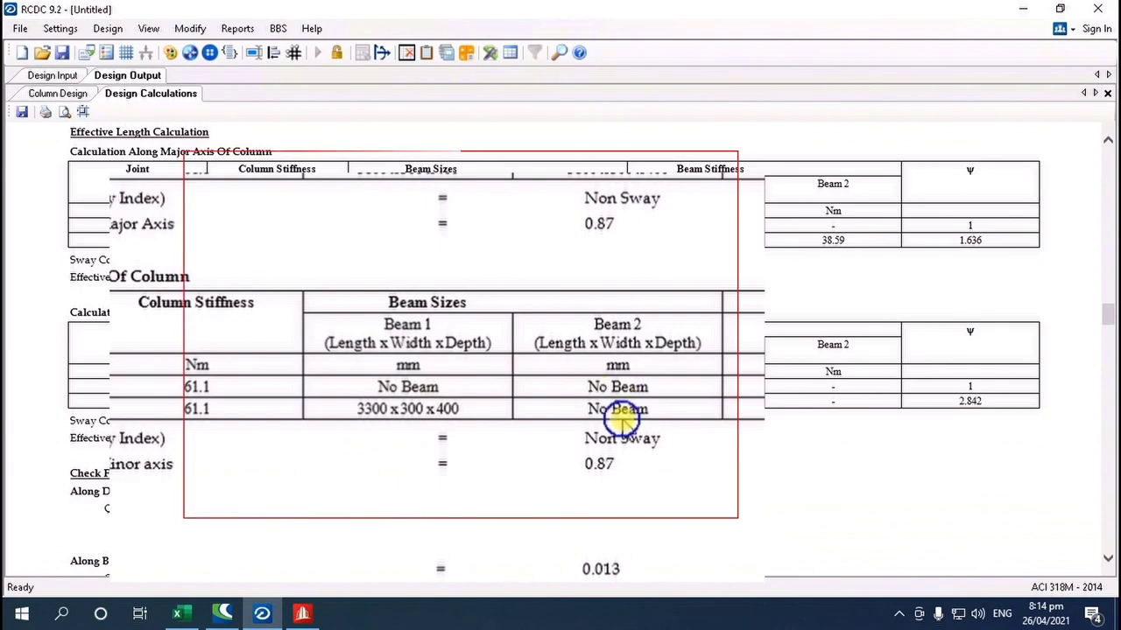
# - Review C2's design moments, critical design forces and maximum axial check through to the Beam Capacity At Joint table
pyautogui.scroll(-15, 367, 380)
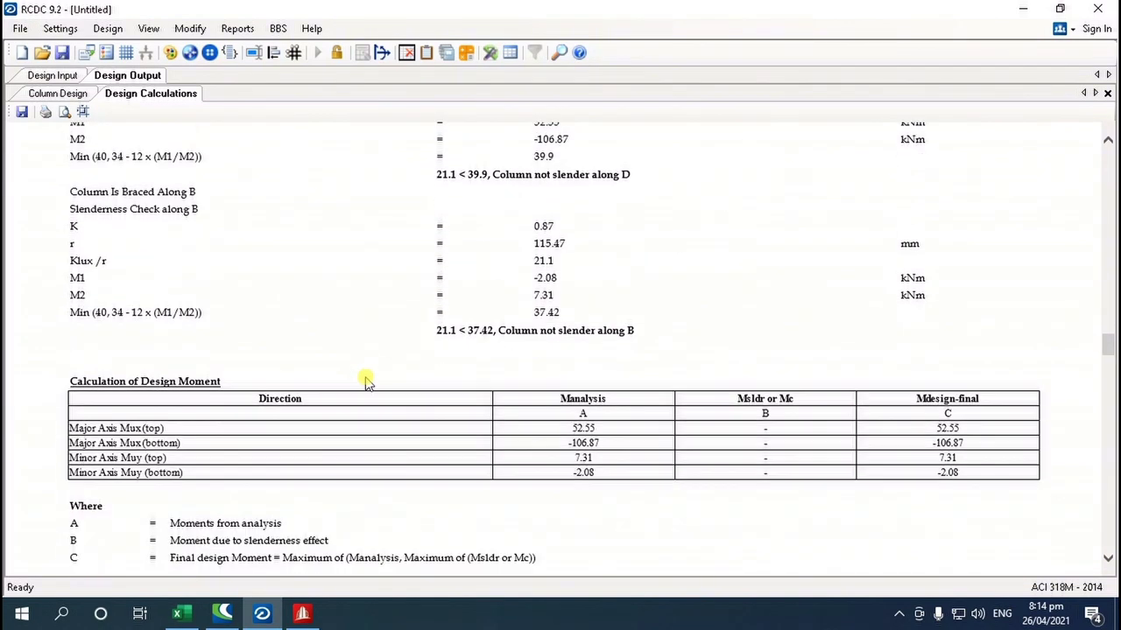
pyautogui.scroll(-3, 366, 380)
pyautogui.scroll(4, 366, 380)
pyautogui.scroll(-8, 366, 380)
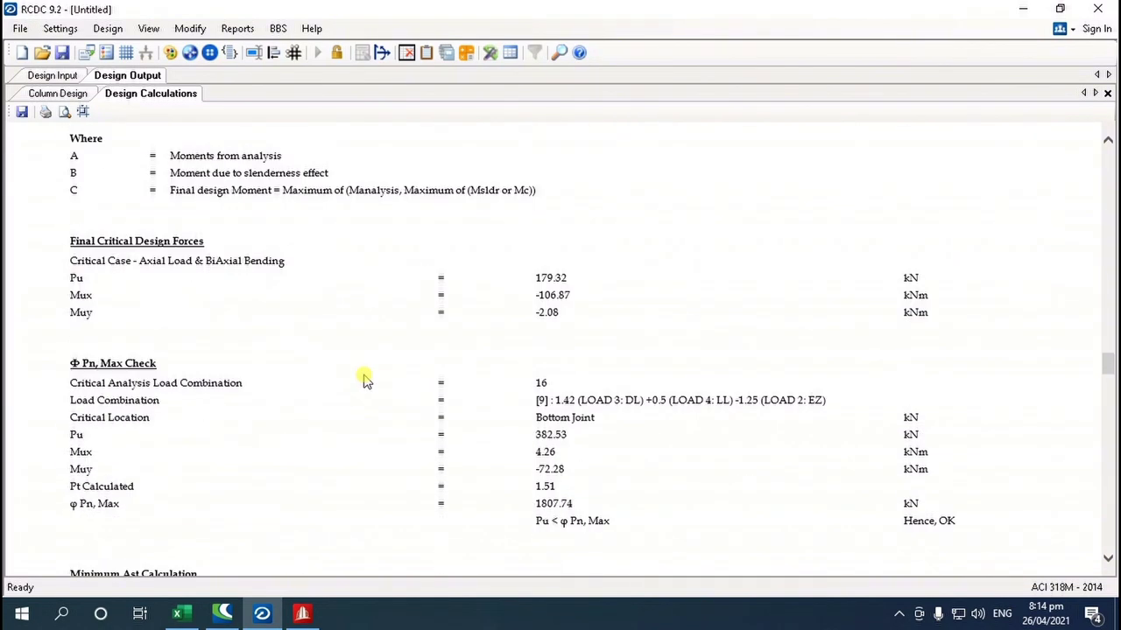
pyautogui.scroll(-6, 366, 380)
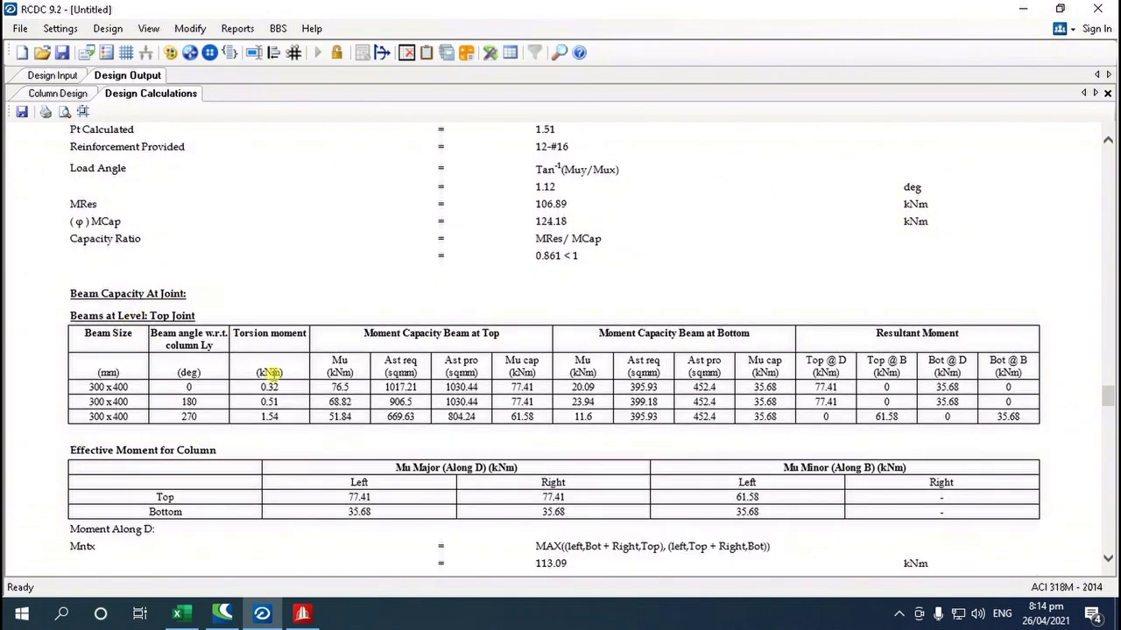
pyautogui.scroll(-1, 273, 374)
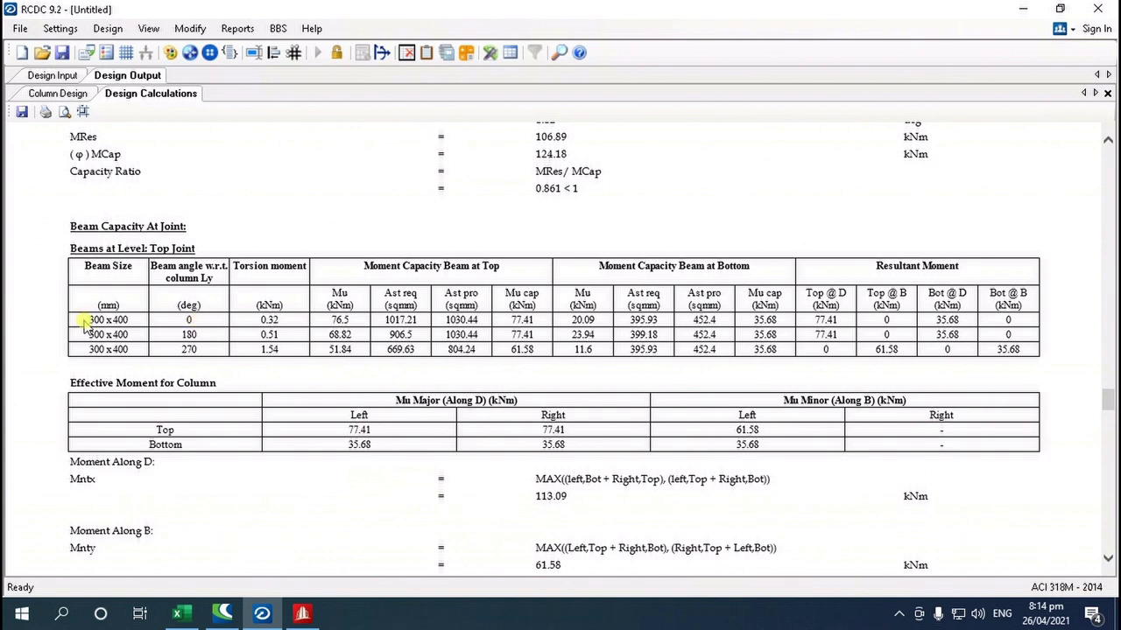
# - Switch to STAAD.Pro and identify the three beams meeting at node 2006: 22102, 22114 and 22101
pyautogui.click(302, 613)
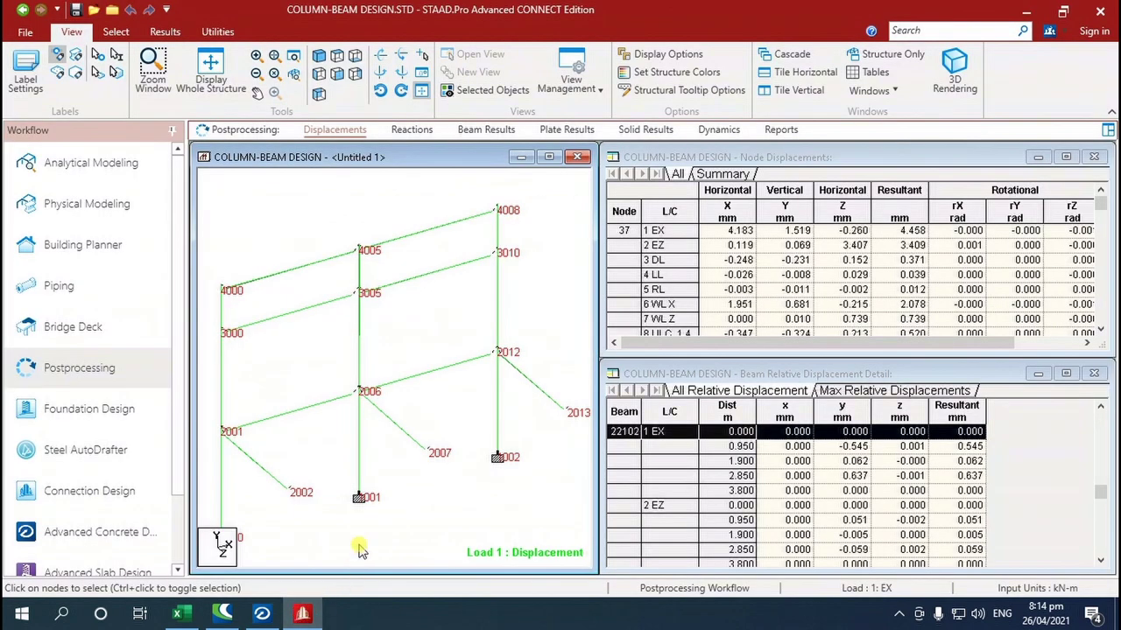
pyautogui.click(412, 387)
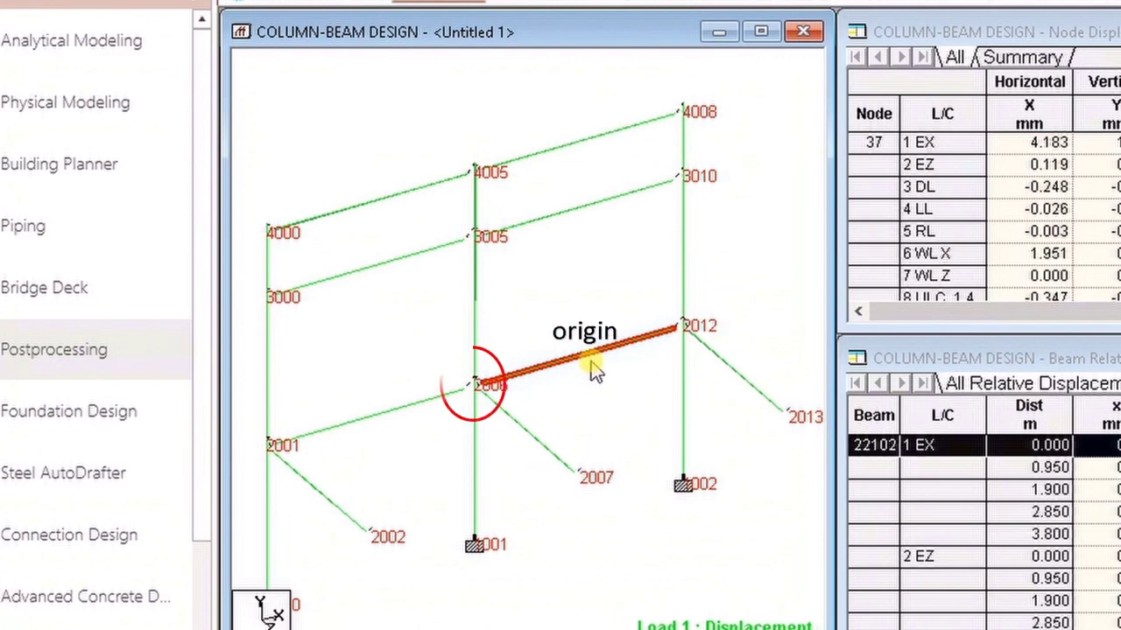
pyautogui.click(559, 463)
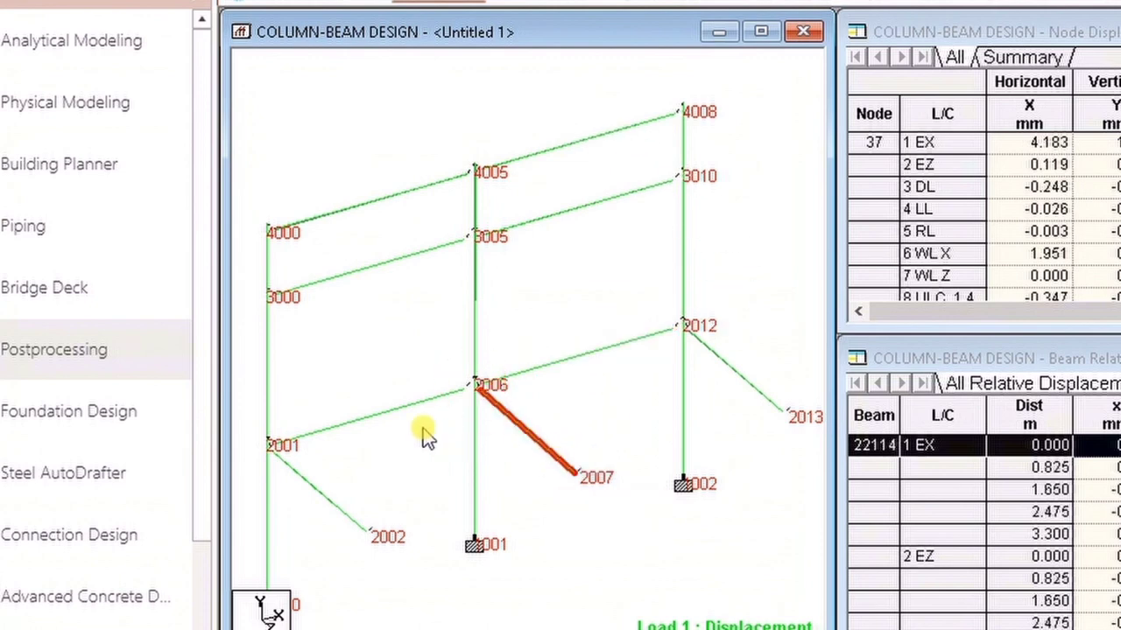
pyautogui.click(393, 415)
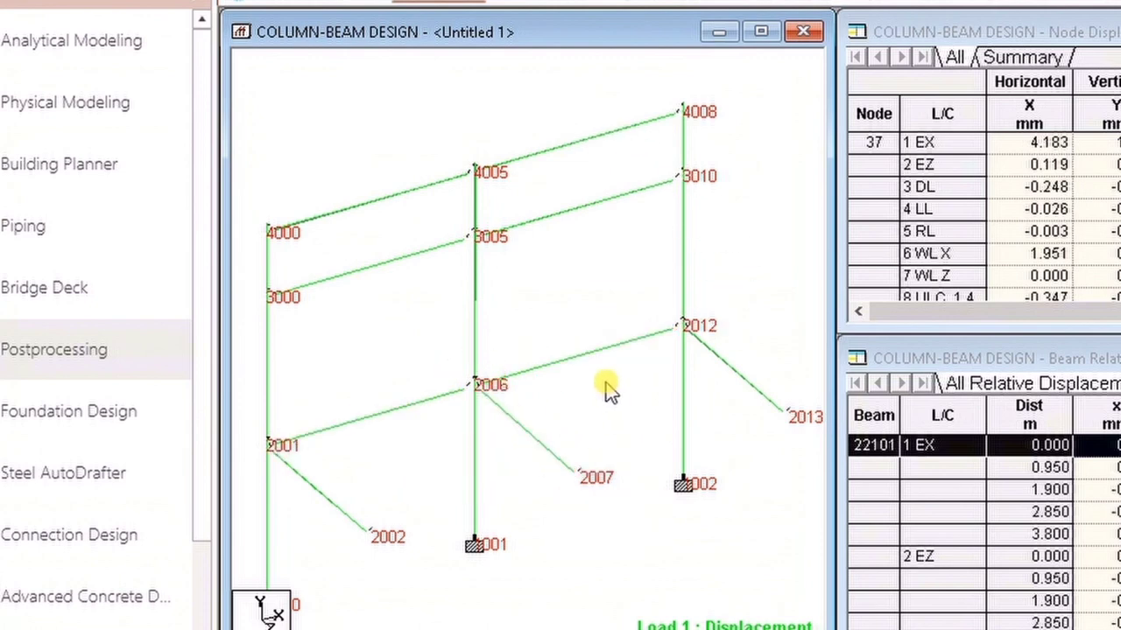
pyautogui.click(591, 361)
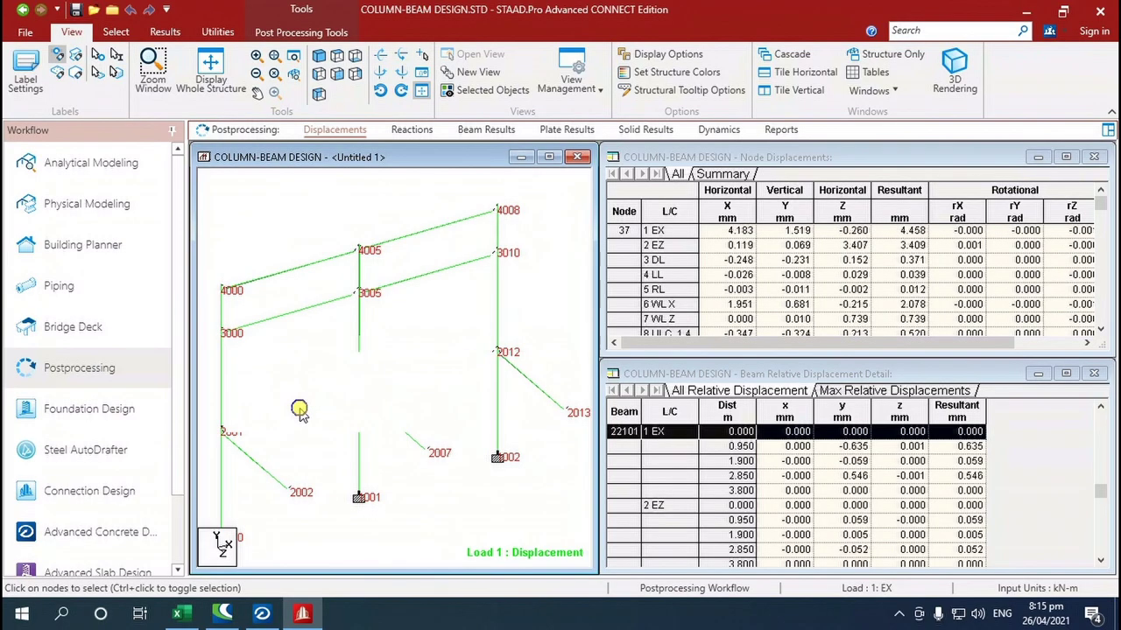
pyautogui.click(386, 417)
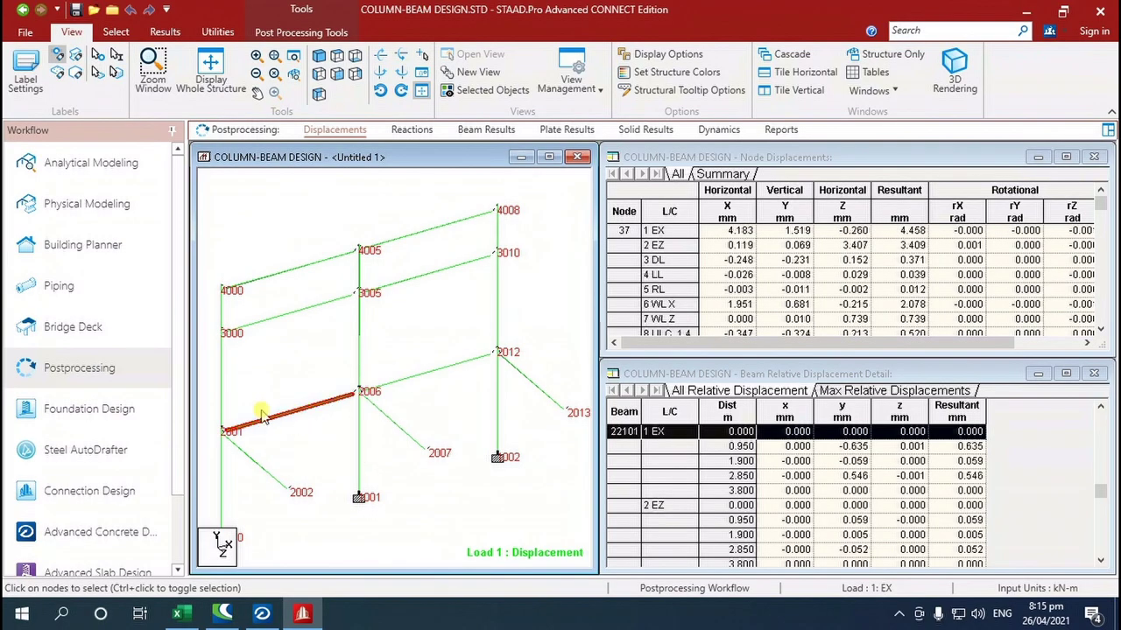
pyautogui.click(394, 426)
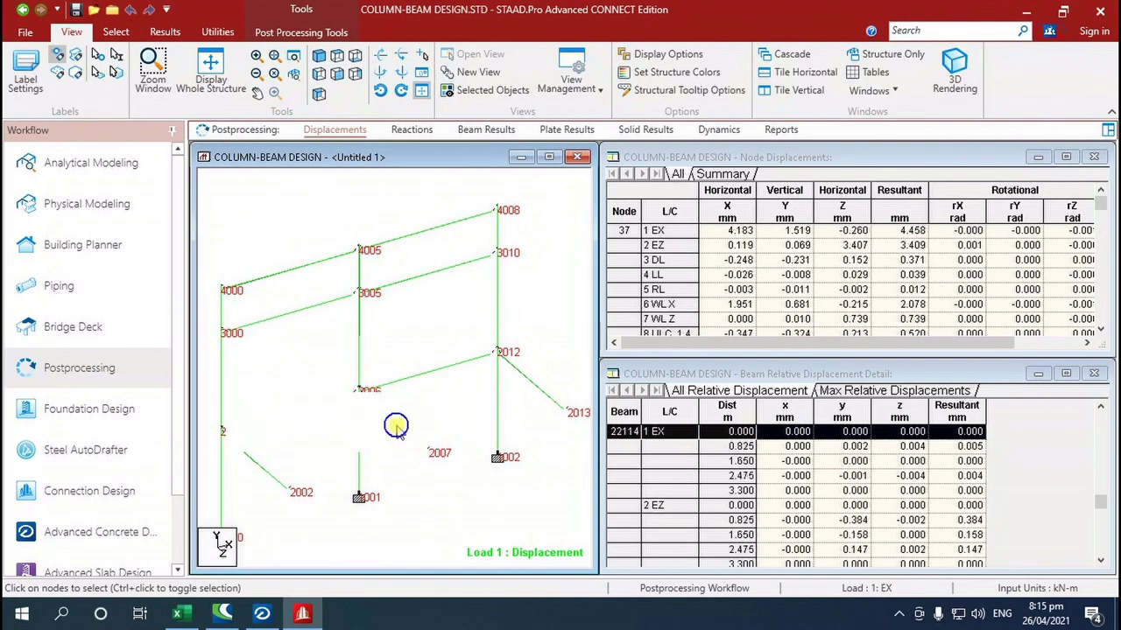
# - Return to RCDC and examine the beam angles and torsion moments in the top joint's Beam Capacity At Joint table
pyautogui.click(262, 612)
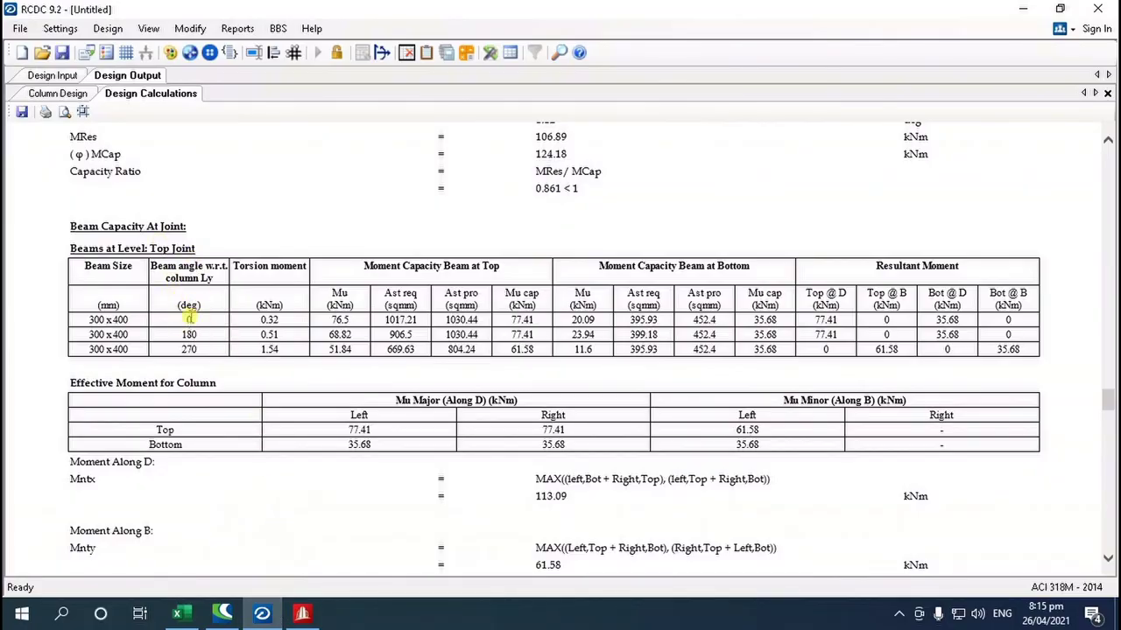
pyautogui.moveTo(273, 618)
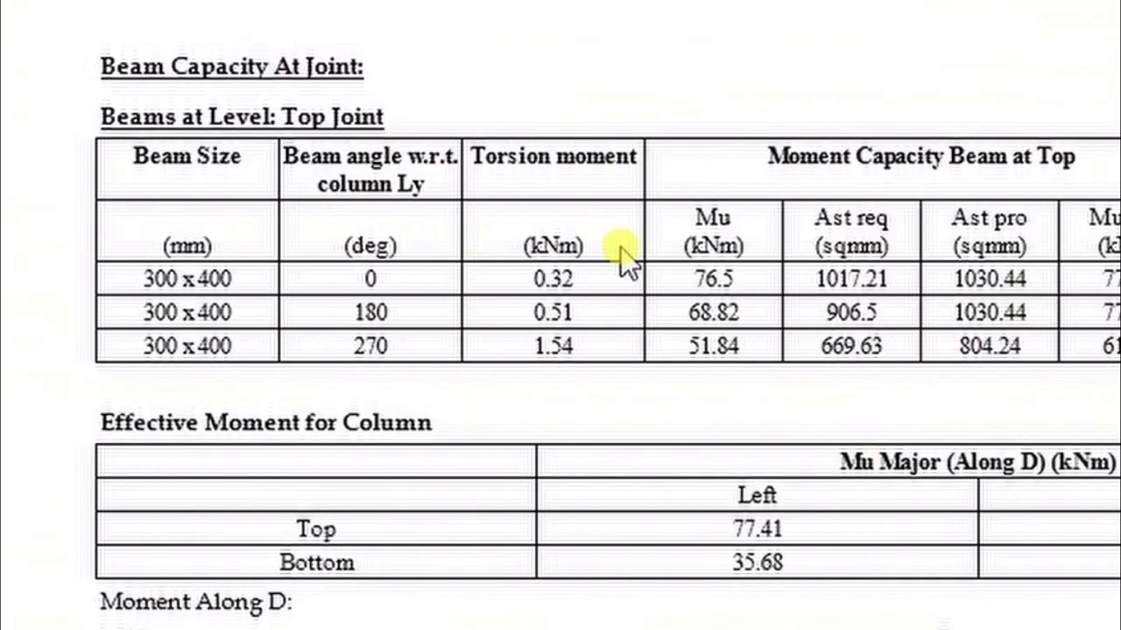
pyautogui.click(371, 277)
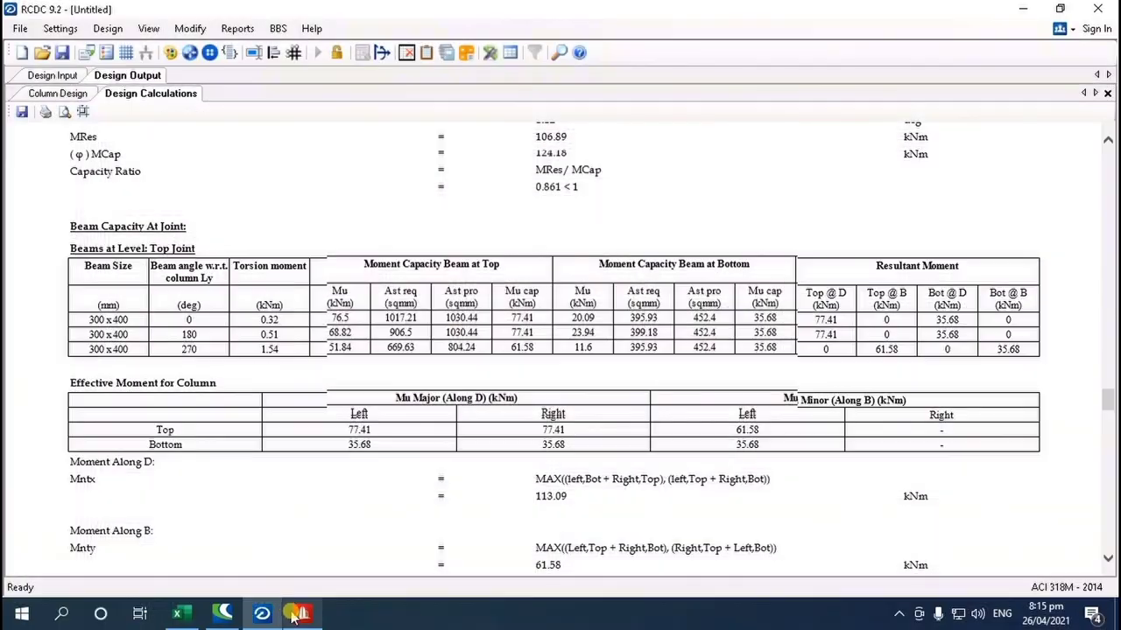
# - In STAAD.Pro, start a Beam End Forces report for beam 22102, sorted by Moment-Z from high to low
pyautogui.click(298, 616)
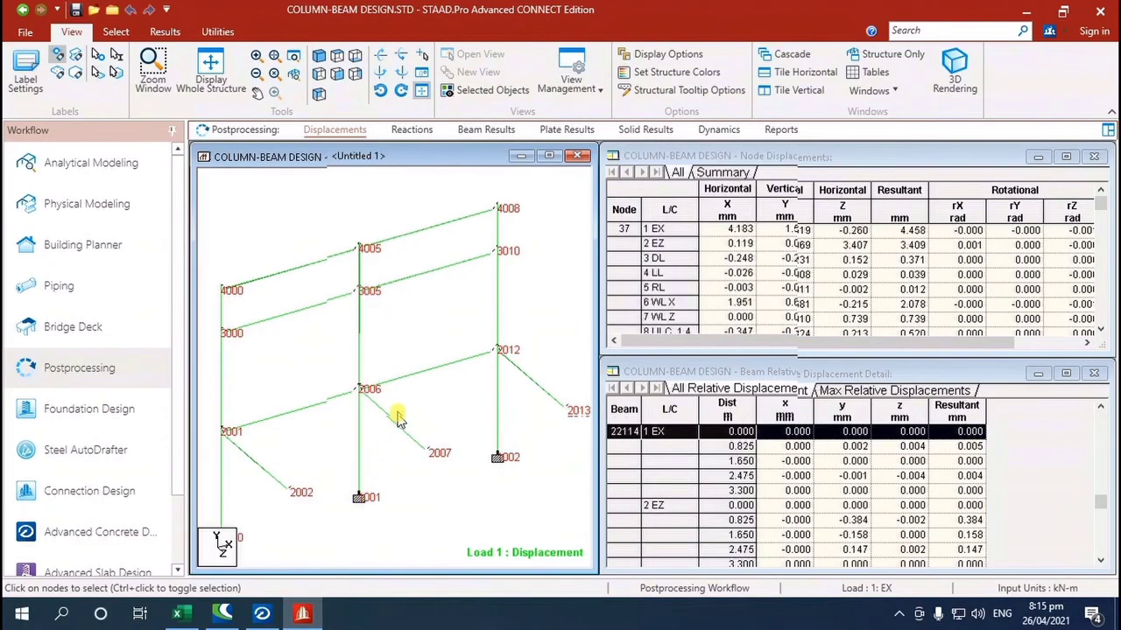
pyautogui.click(415, 380)
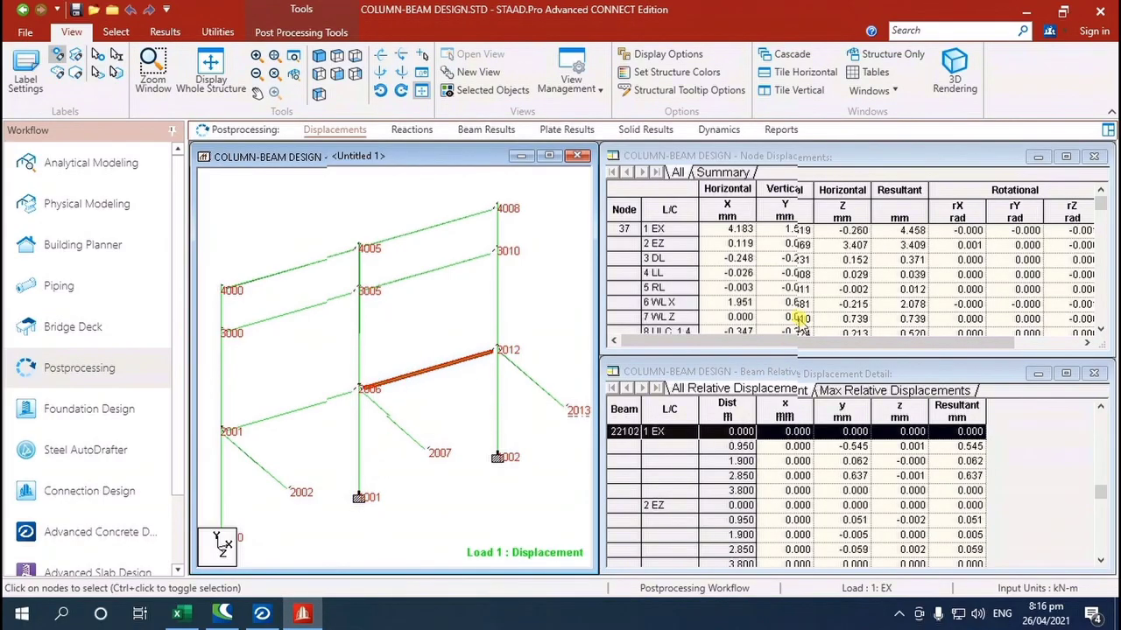
pyautogui.click(342, 136)
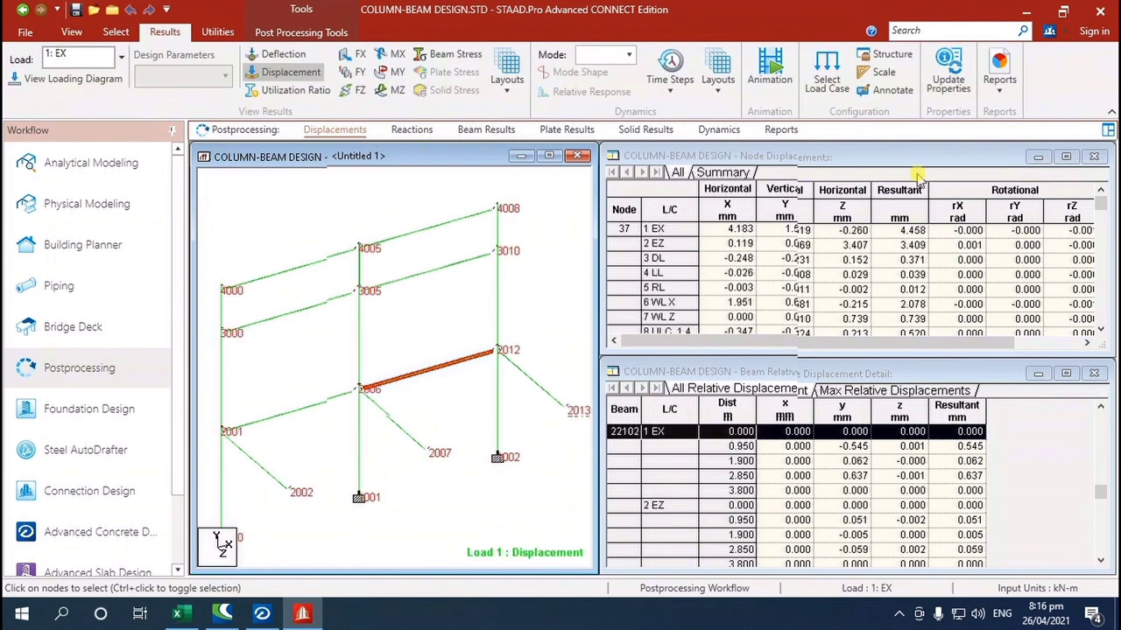
pyautogui.click(999, 78)
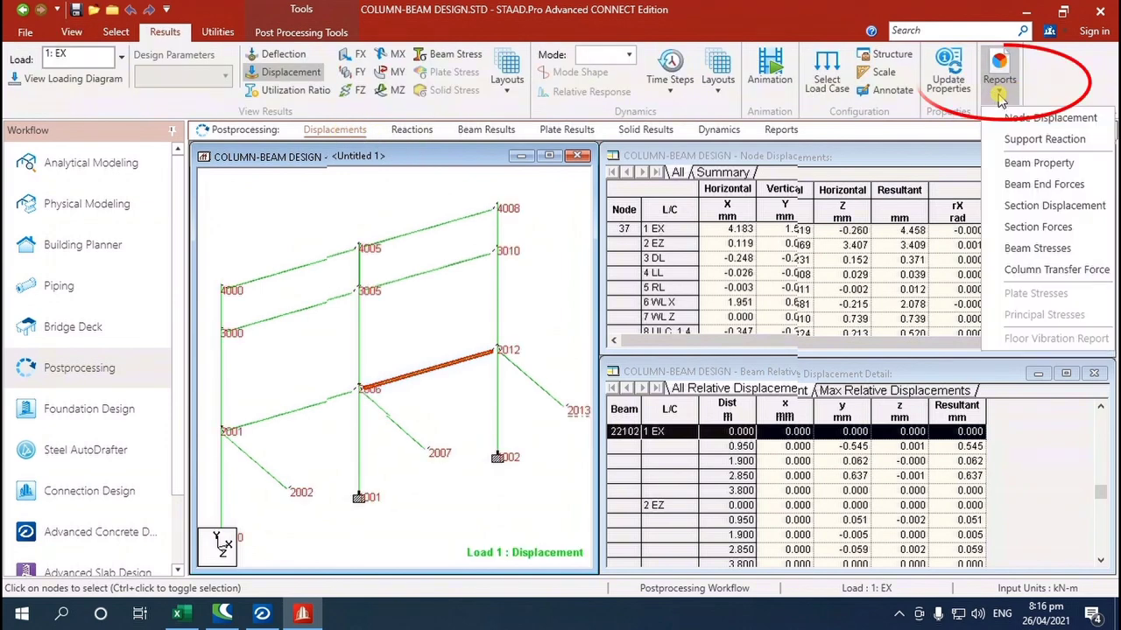
pyautogui.click(1043, 183)
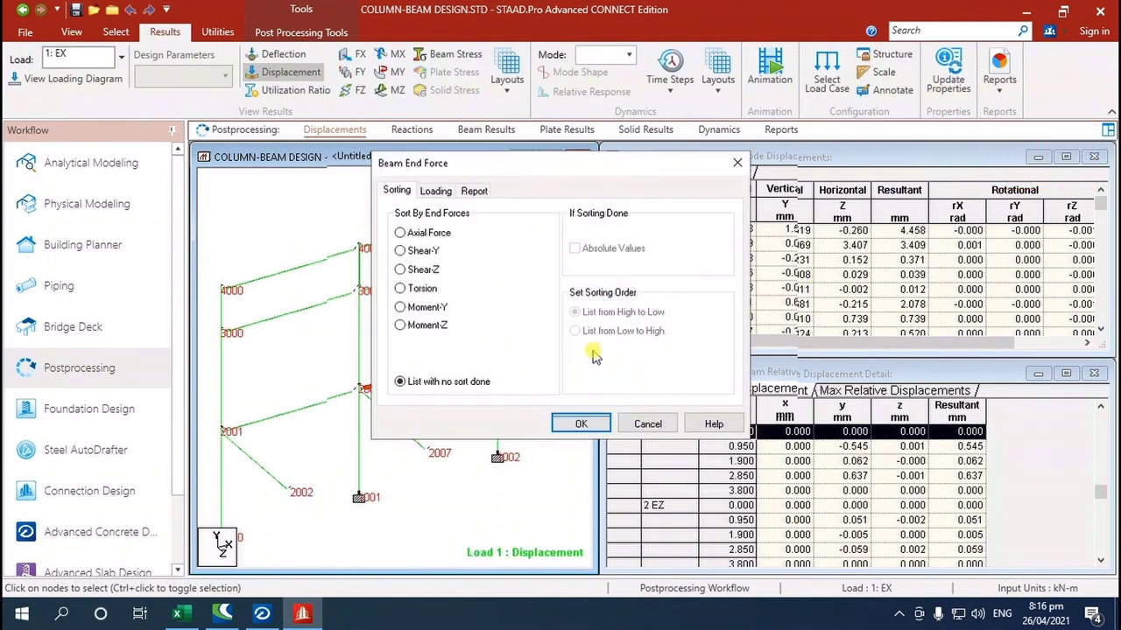
pyautogui.click(401, 326)
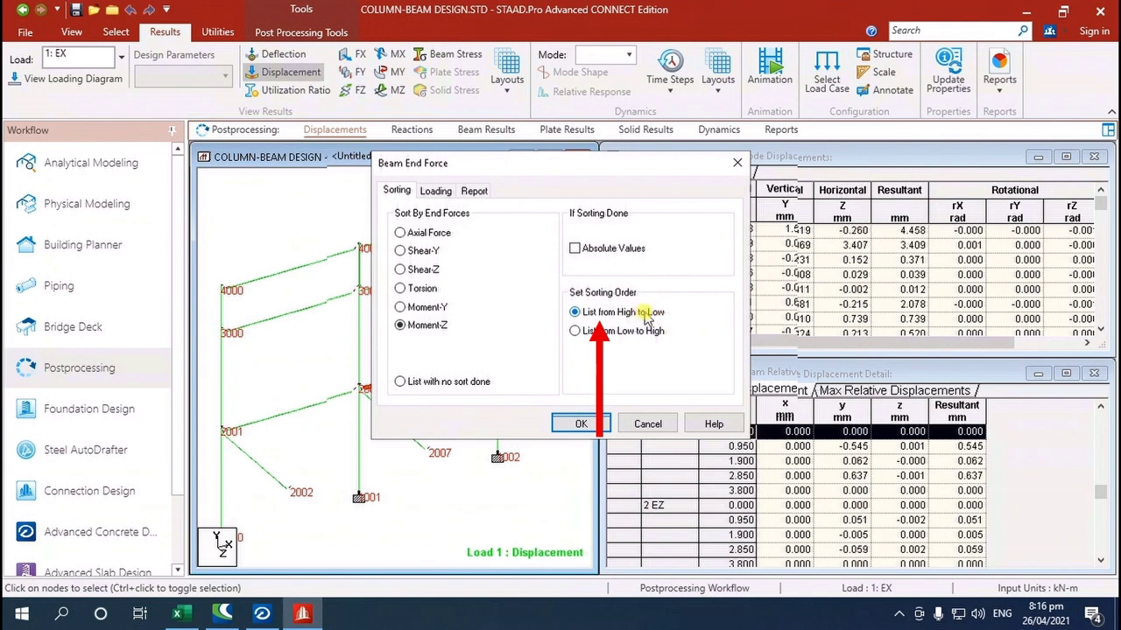
# - Limit the beam end force report to ULC load combinations 8 to 22 and generate it
pyautogui.click(437, 192)
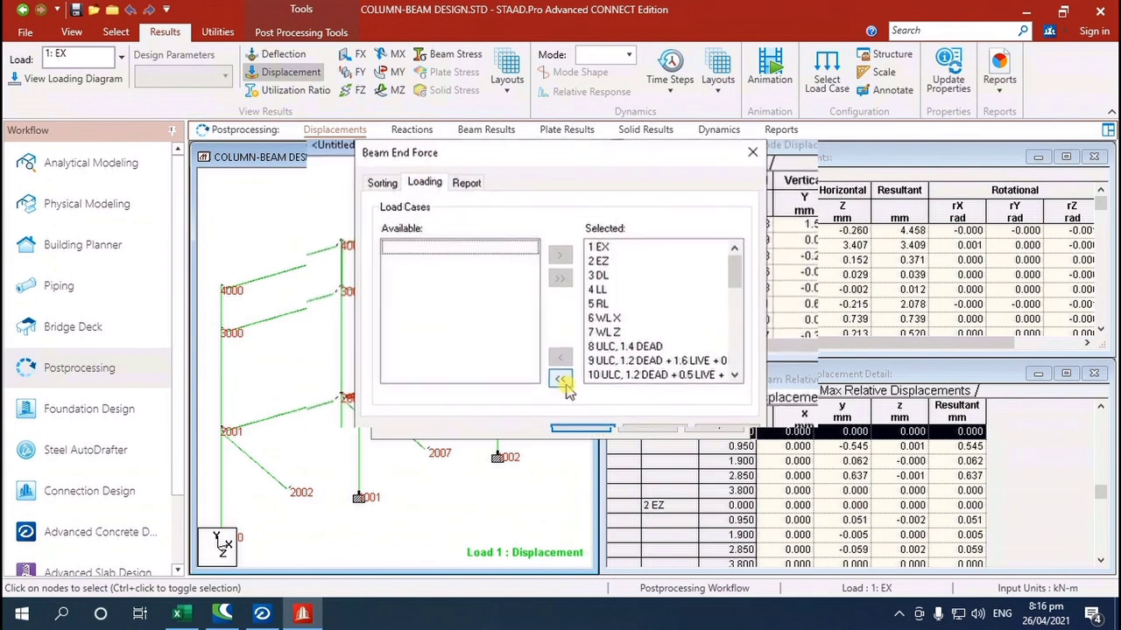
pyautogui.click(414, 363)
pyautogui.scroll(-4, 402, 376)
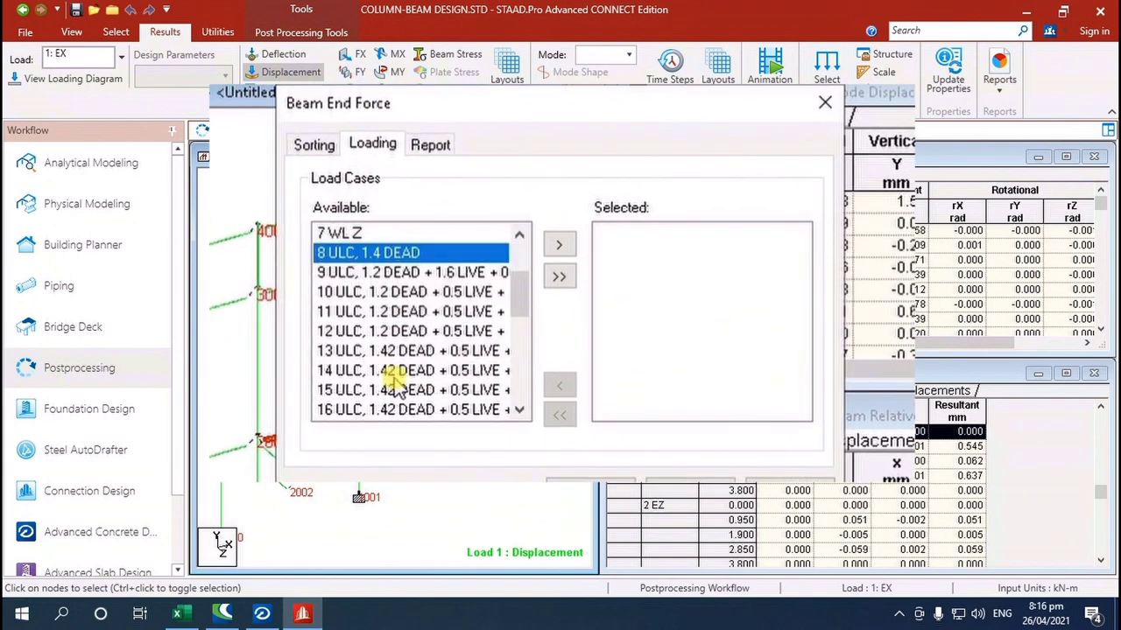
pyautogui.keyDown('shift'); pyautogui.click(394, 410); pyautogui.keyUp('shift')
pyautogui.click(560, 258)
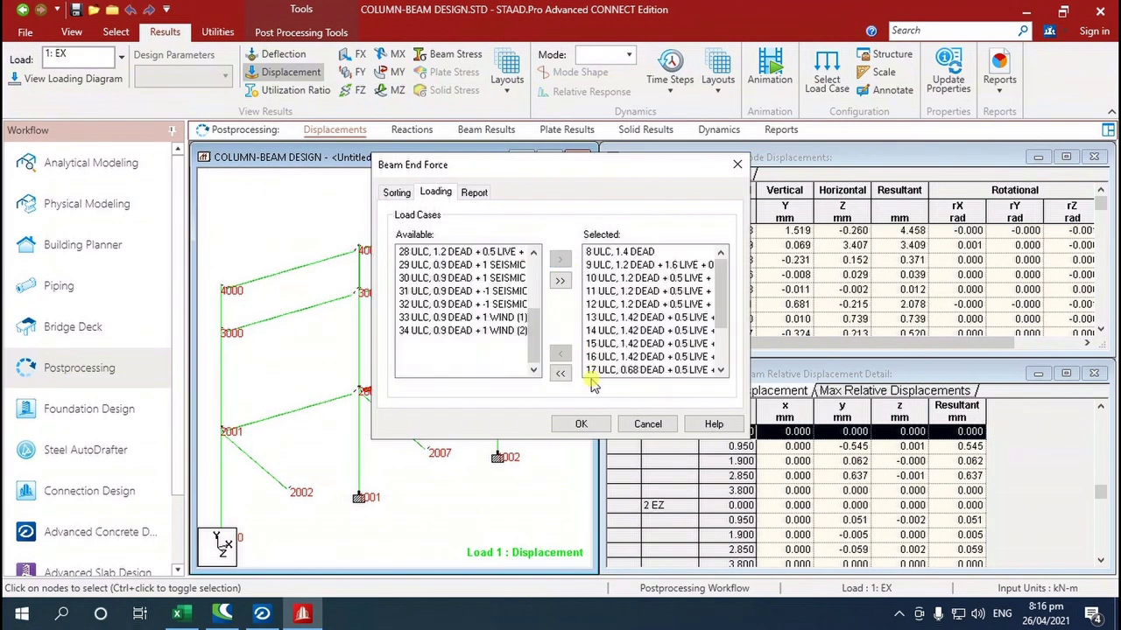
pyautogui.click(581, 423)
# - Copy the entire Beam End Force table and paste it into Excel's Sheet6 starting at cell A1
pyautogui.click(256, 225)
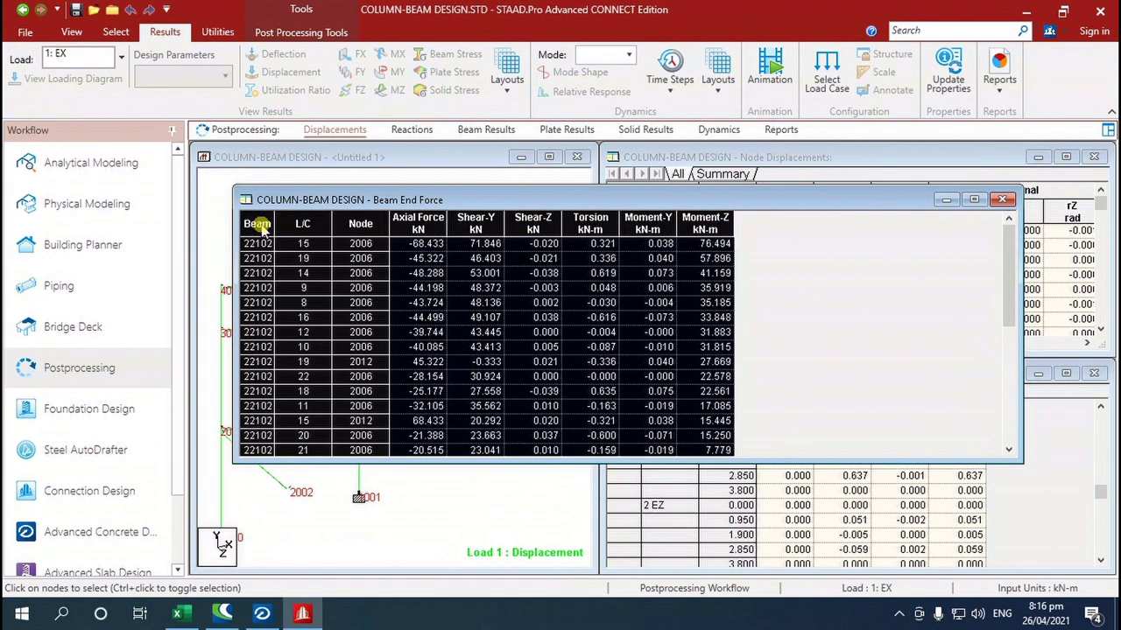
pyautogui.rightClick(260, 222)
pyautogui.click(280, 207)
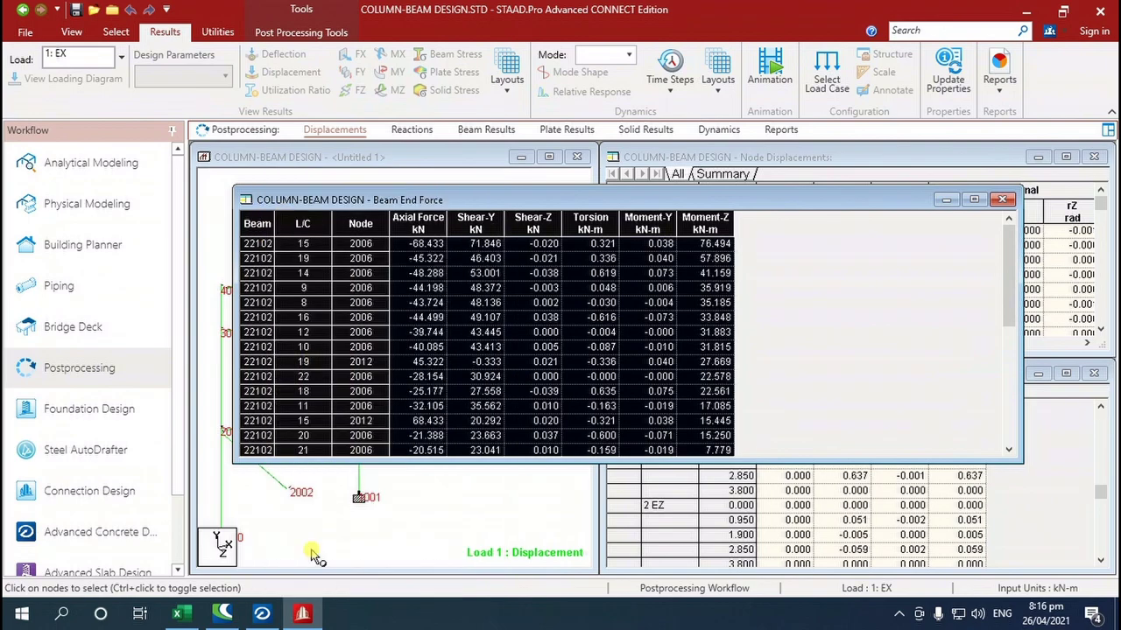
pyautogui.click(177, 613)
pyautogui.click(337, 567)
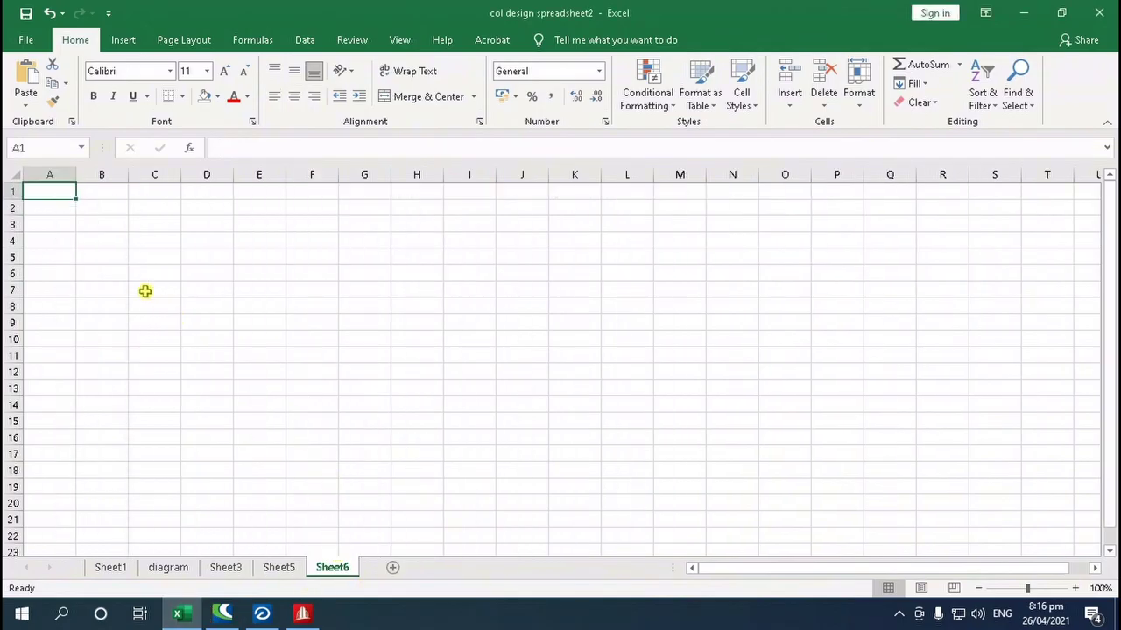
pyautogui.rightClick(42, 193)
pyautogui.click(78, 258)
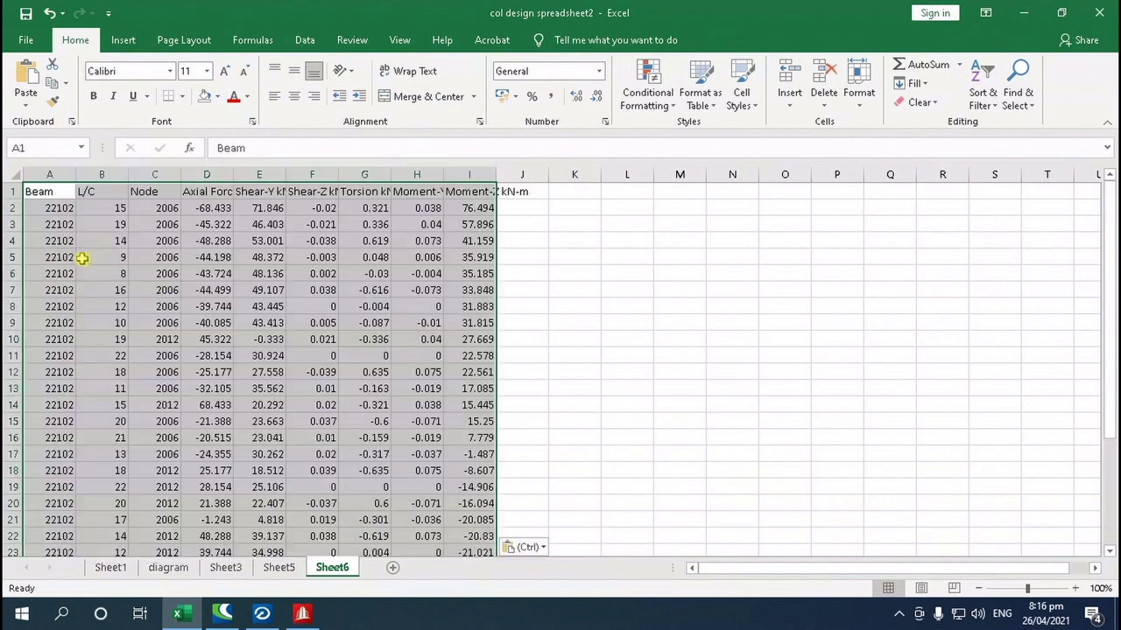
# - Close STAAD.Pro's Beam End Force table, examine the beams around node 2006, and return to RCDC's joint beam capacity table
pyautogui.click(300, 615)
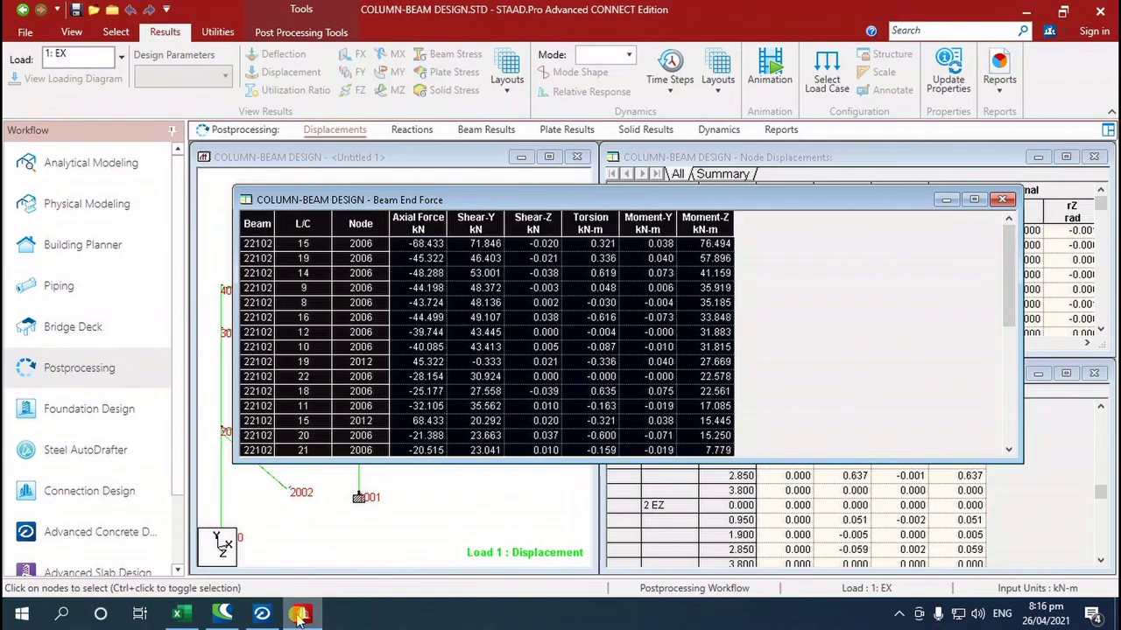
pyautogui.click(1003, 200)
pyautogui.scroll(5, 368, 431)
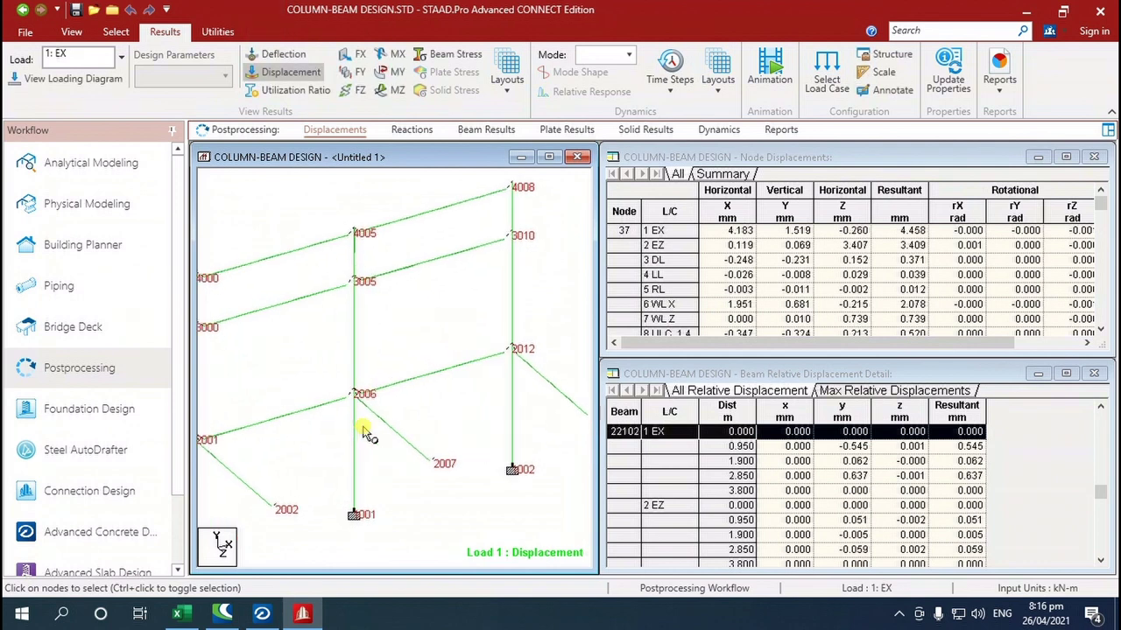
pyautogui.scroll(2, 383, 374)
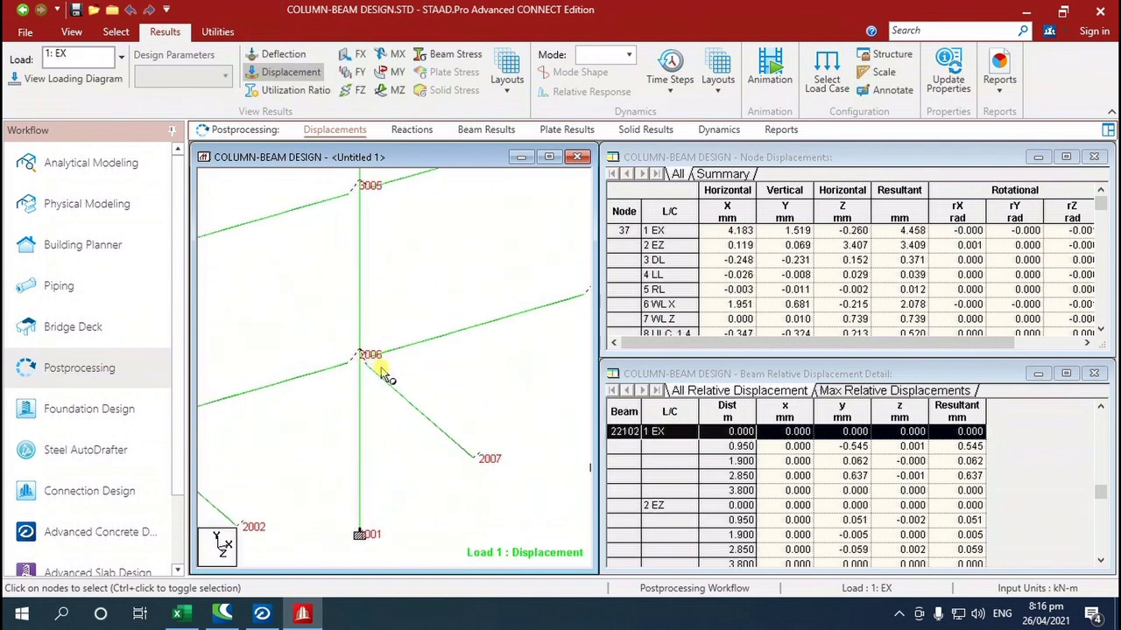
pyautogui.scroll(-2, 450, 453)
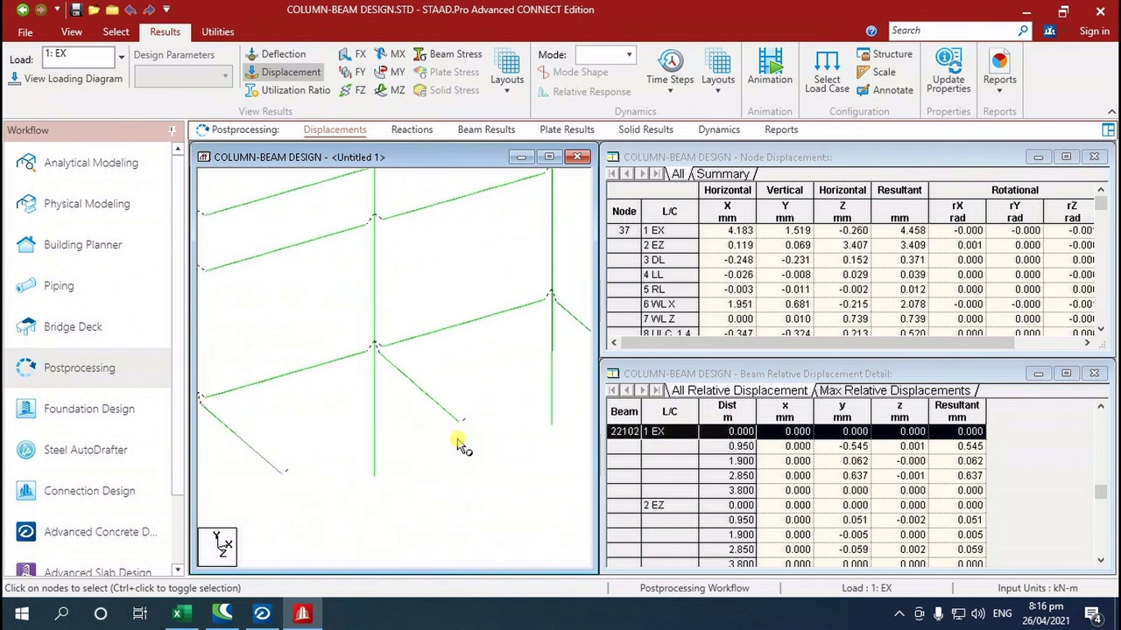
pyautogui.scroll(4, 372, 366)
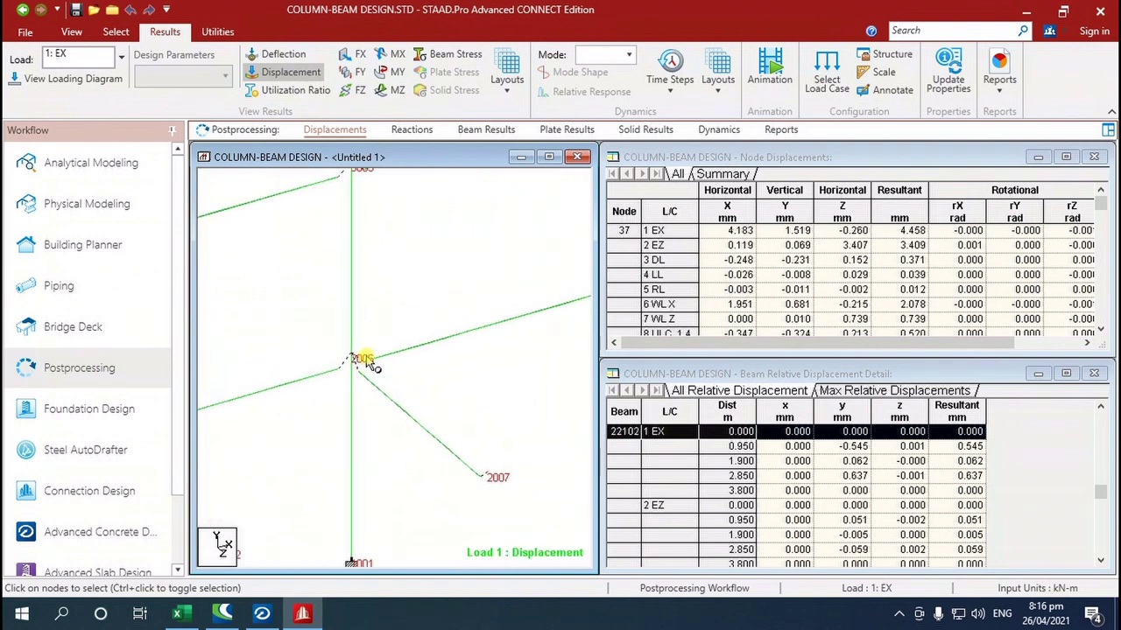
pyautogui.click(261, 616)
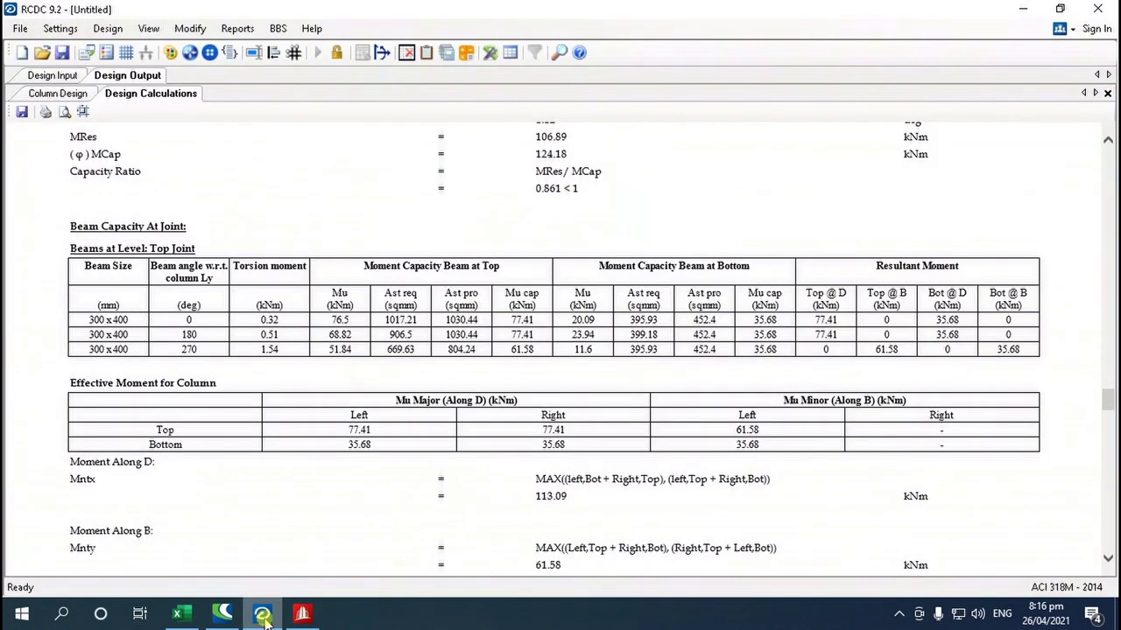
# - In Excel, examine beam 22102's Moment-Z values at node 2006 and return to RCDC's joint beam capacity table
pyautogui.click(178, 615)
pyautogui.click(555, 451)
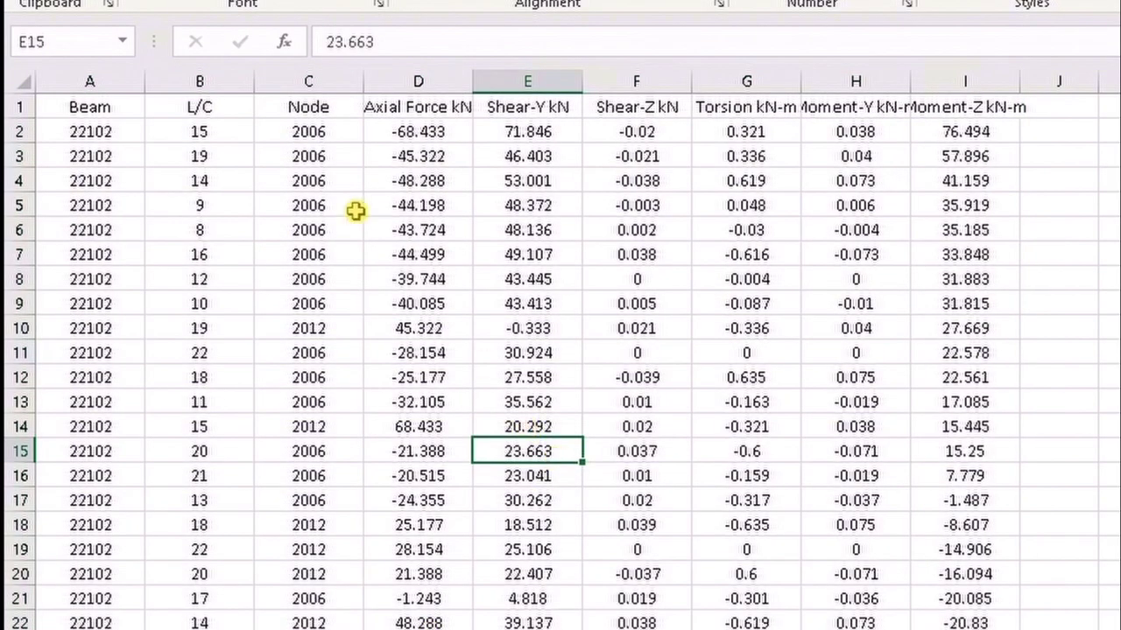
pyautogui.click(299, 130)
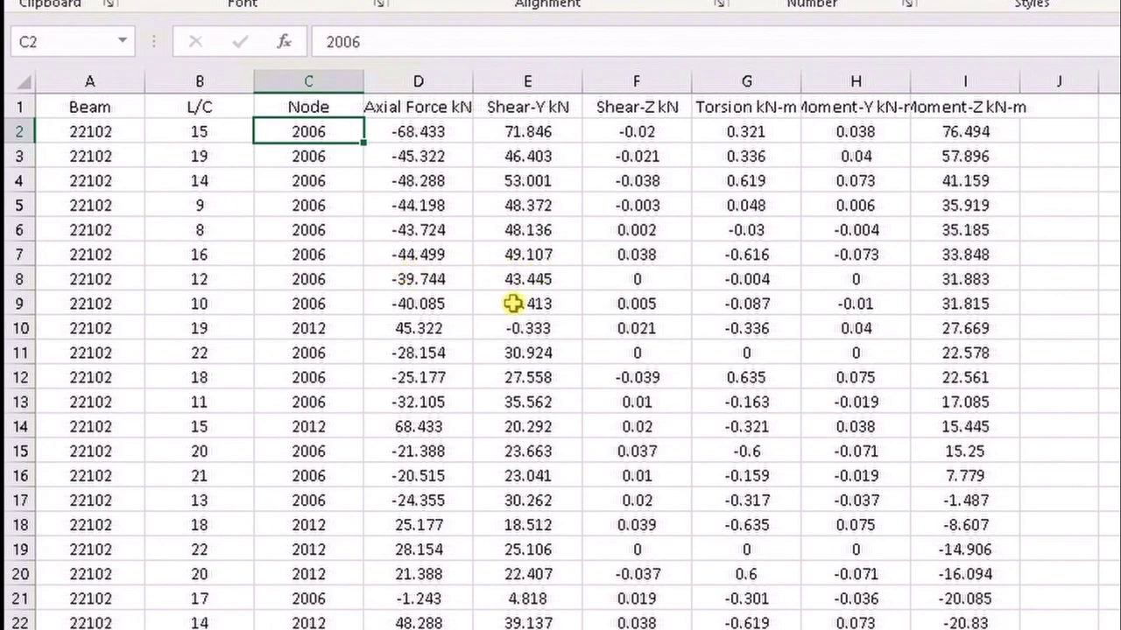
pyautogui.scroll(-5, 508, 283)
pyautogui.scroll(-2, 536, 348)
pyautogui.scroll(2, 525, 347)
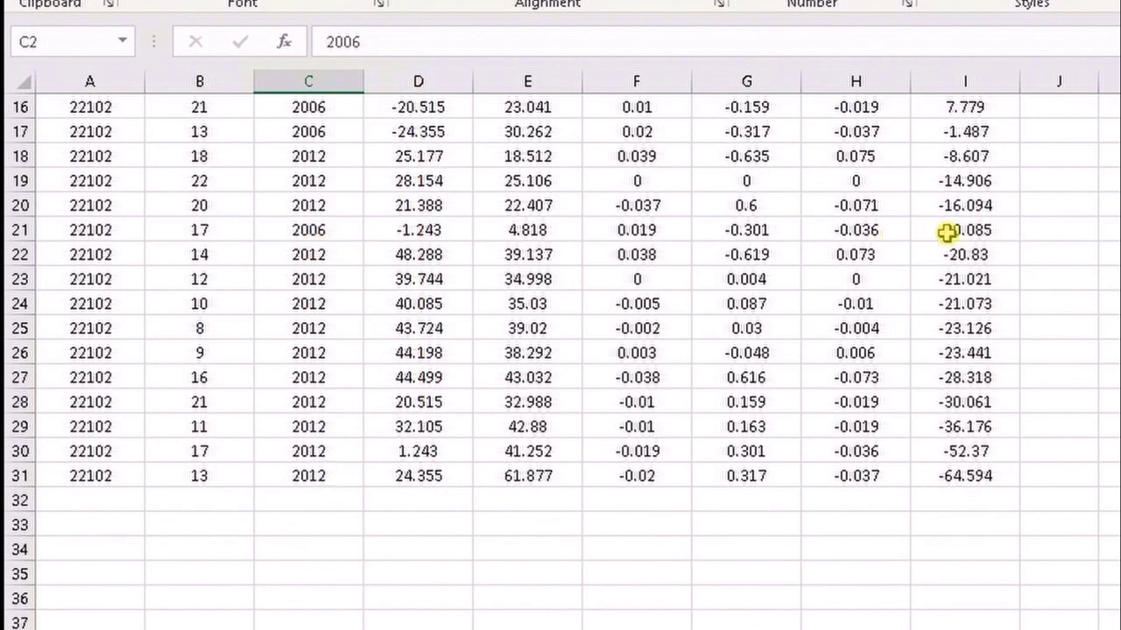
pyautogui.scroll(5, 670, 220)
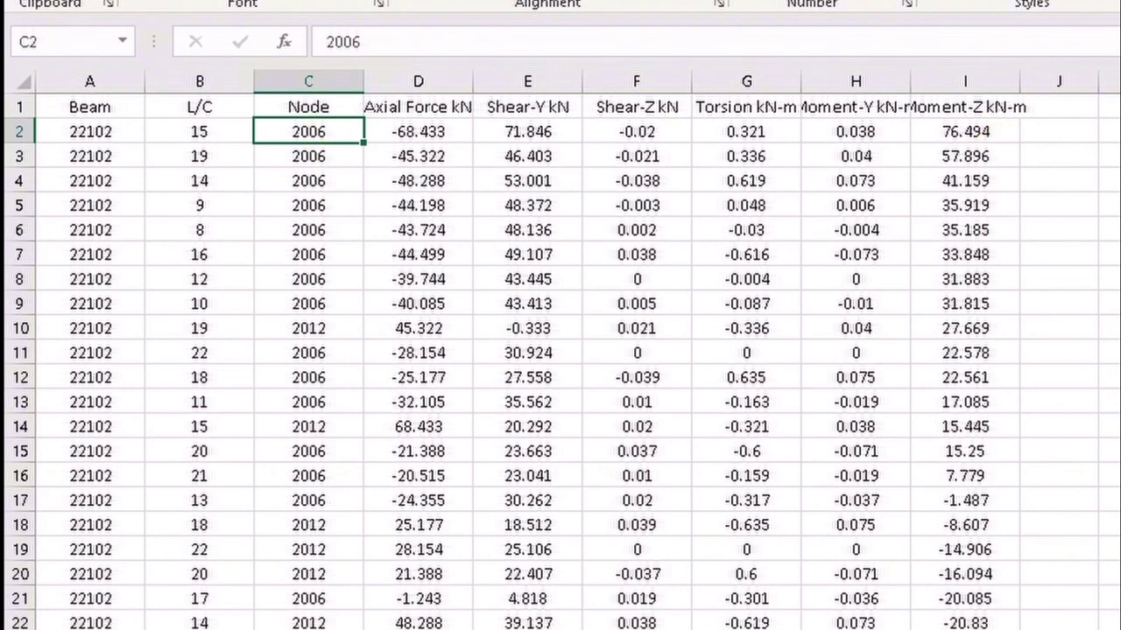
pyautogui.click(337, 560)
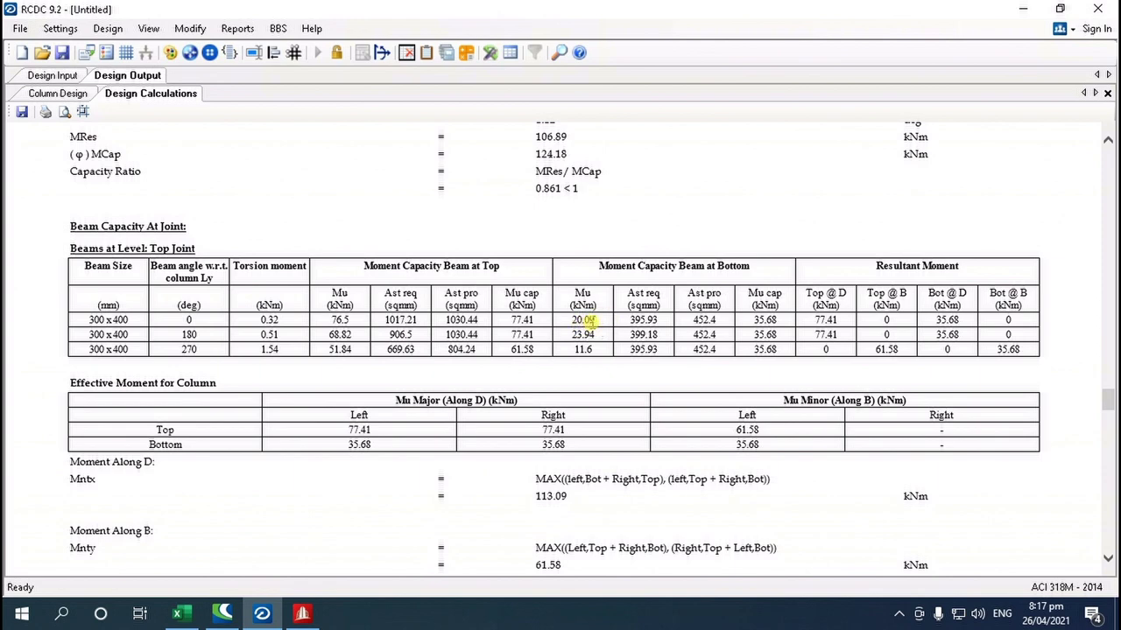
# - In Excel, locate the governing negative Moment-Z row for node 2006, select its node cell C21, and switch to RCDC
pyautogui.click(176, 613)
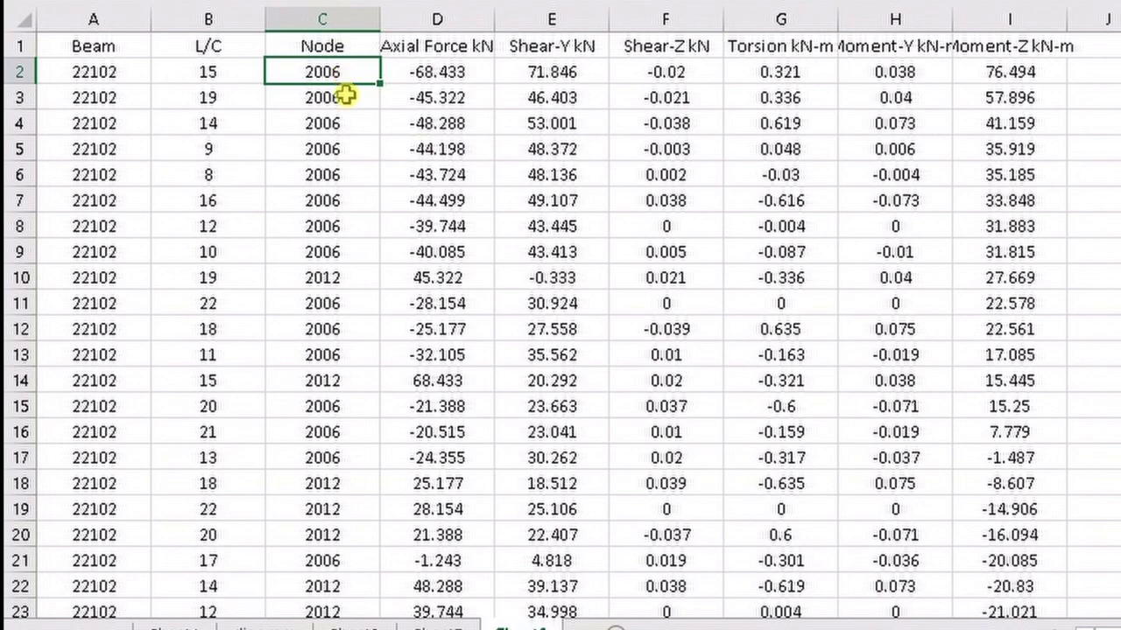
pyautogui.scroll(-1, 351, 182)
pyautogui.scroll(1, 352, 182)
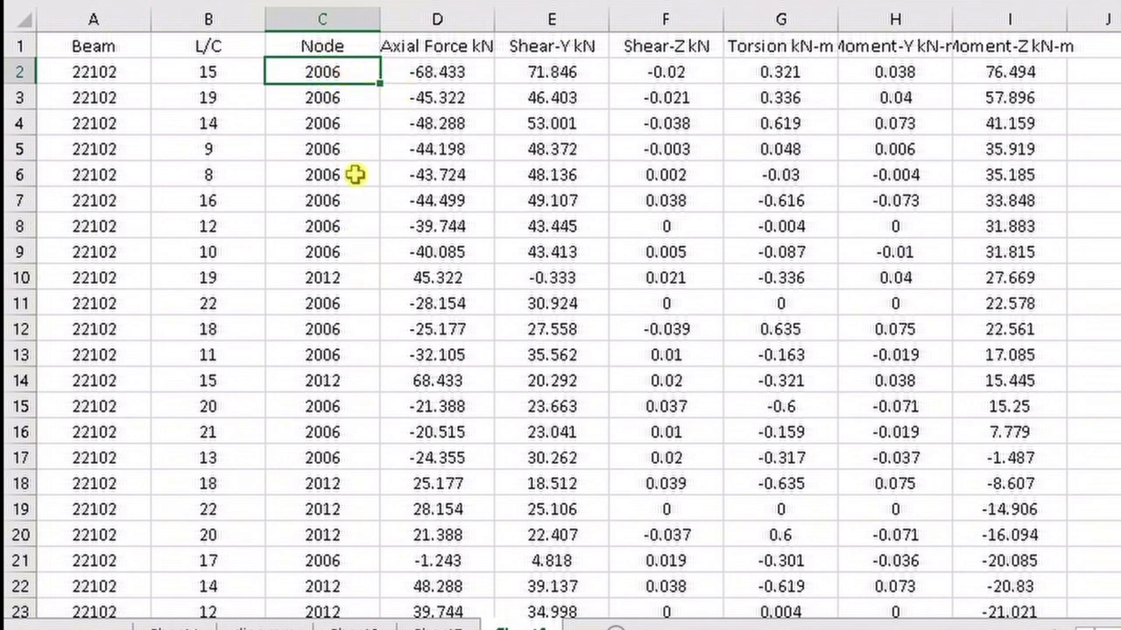
pyautogui.scroll(-2, 351, 176)
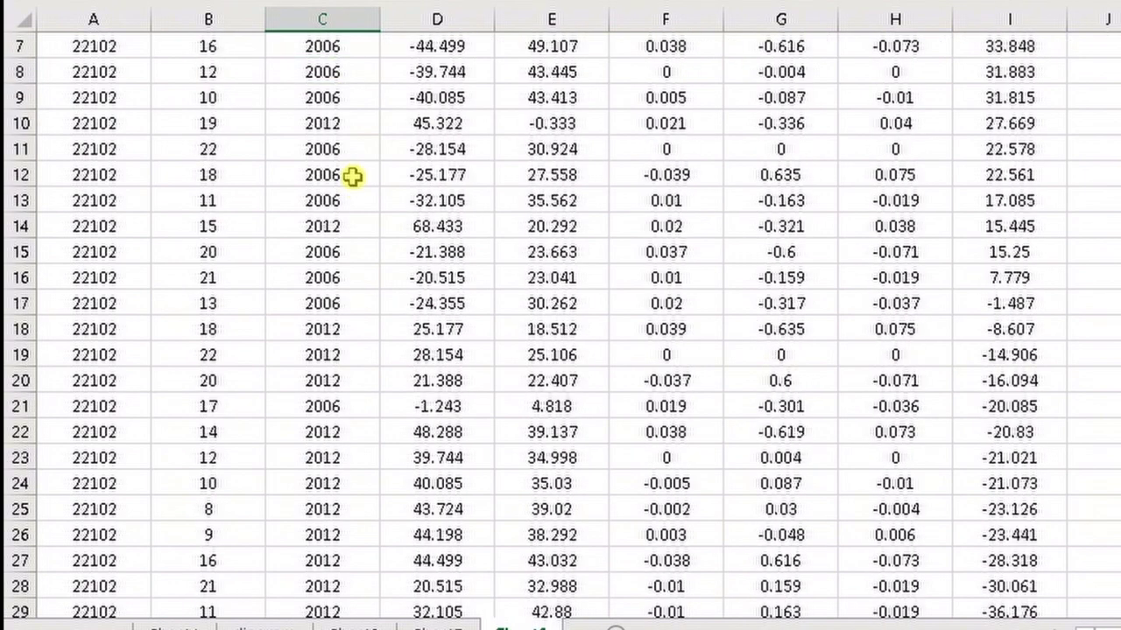
pyautogui.click(337, 406)
pyautogui.scroll(-1, 337, 406)
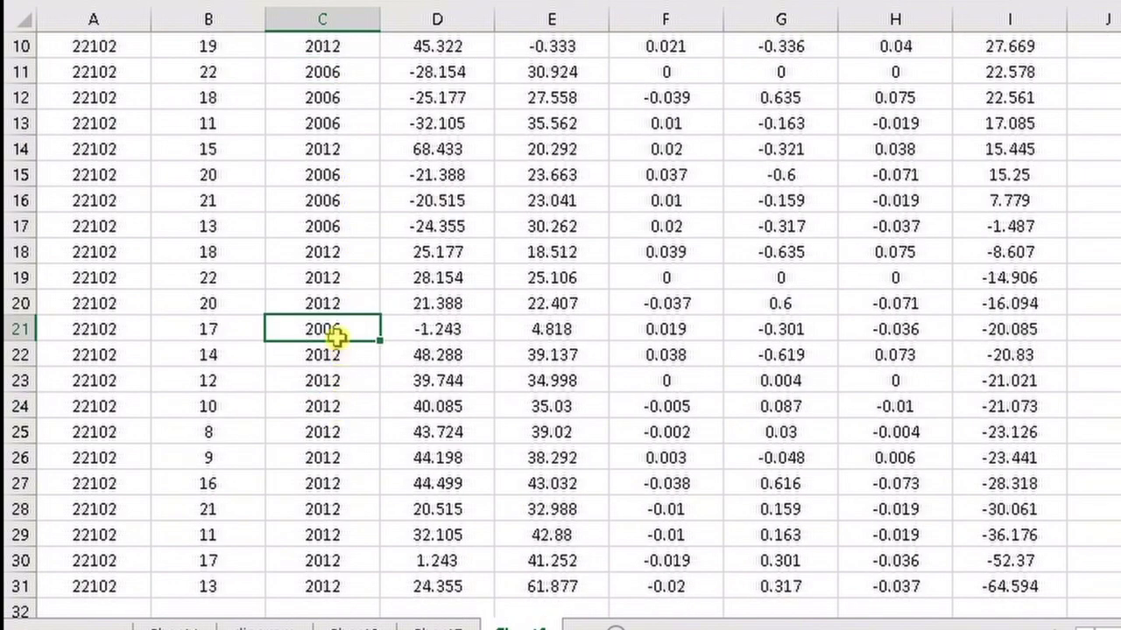
pyautogui.scroll(-1, 332, 380)
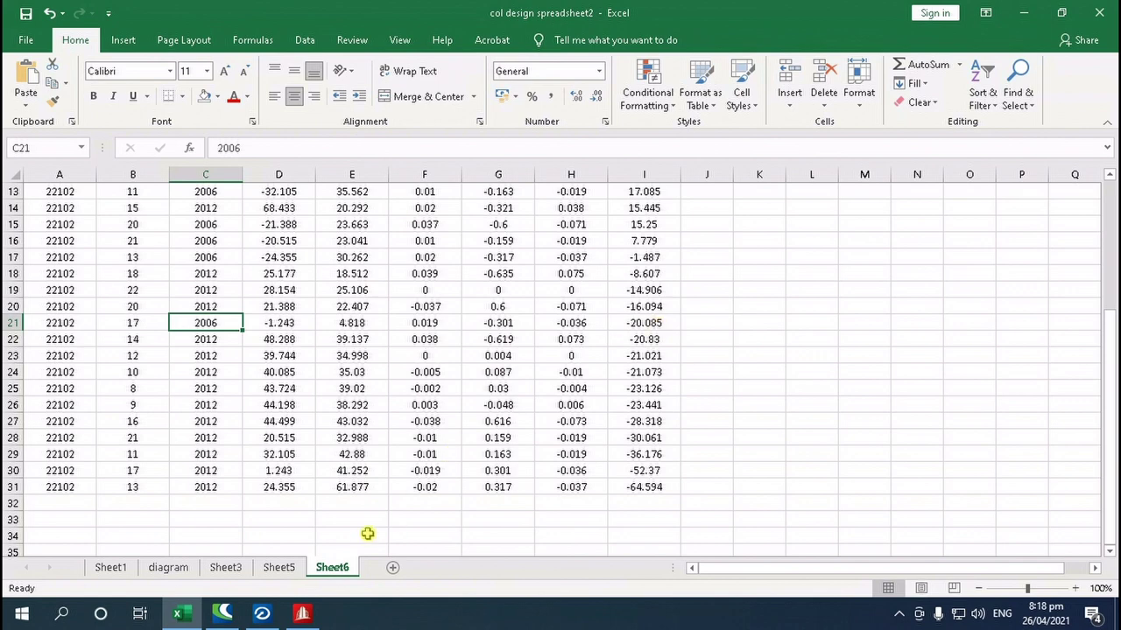
pyautogui.click(260, 618)
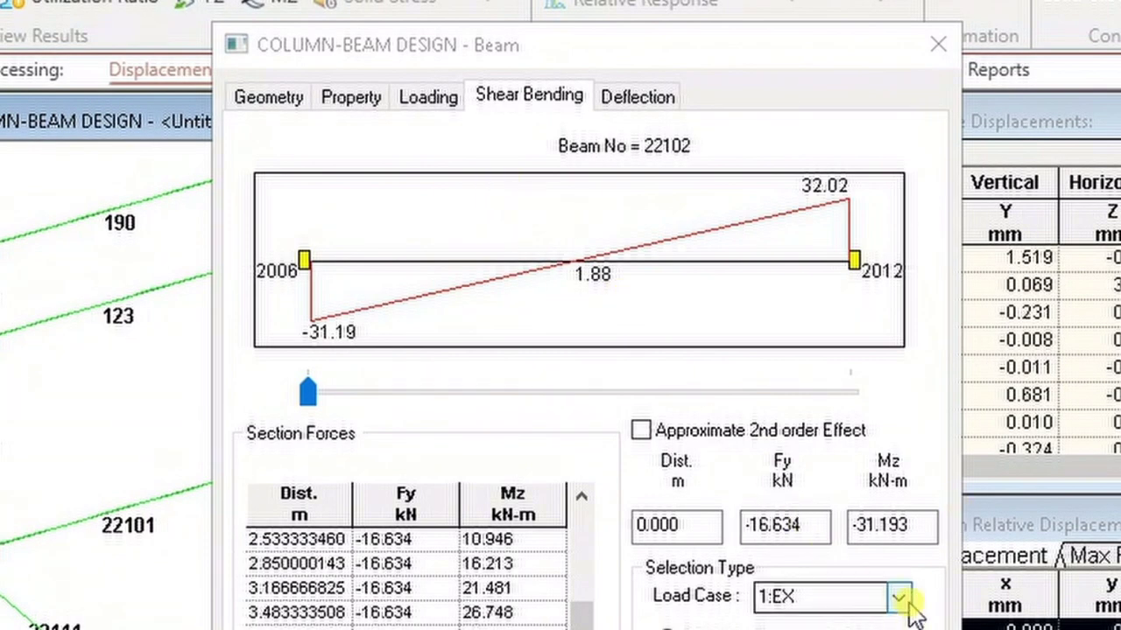
# - In STAAD.Pro, view beam 22102's Bending-Z diagram for load case 15 and close the beam dialog
pyautogui.click(902, 602)
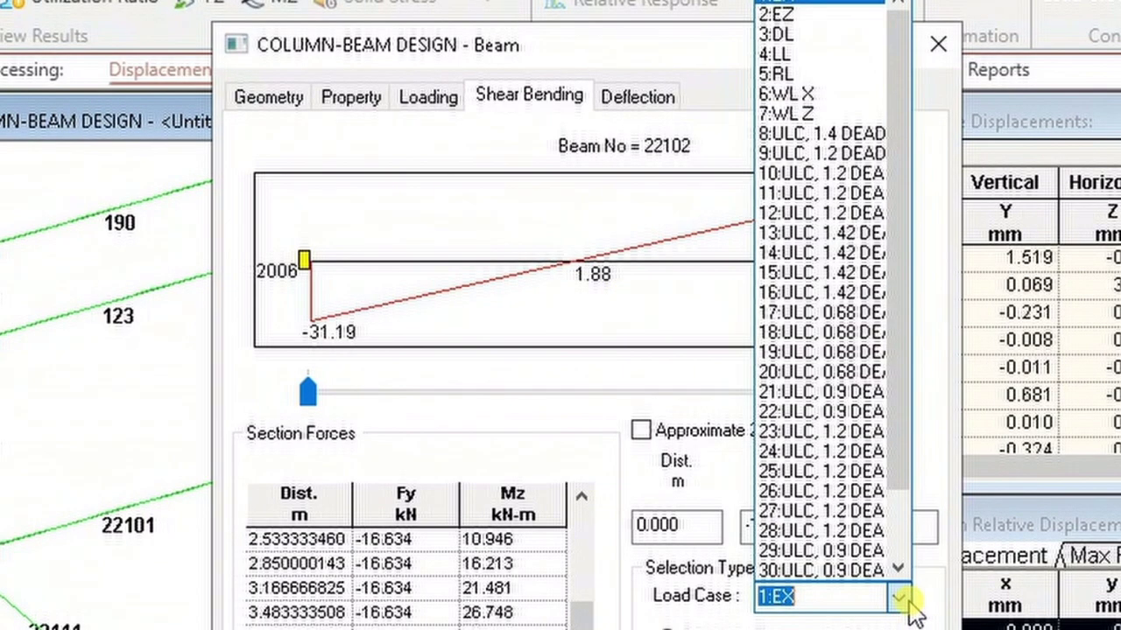
pyautogui.click(797, 279)
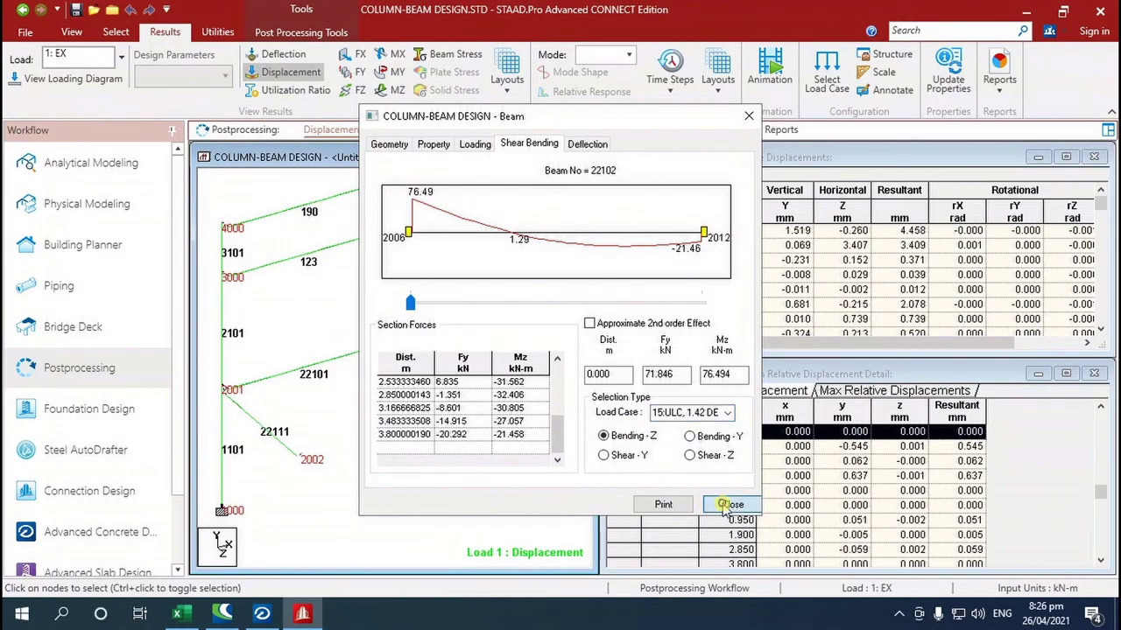
pyautogui.click(732, 504)
# - In Excel's Sheet9, select node 2006's Moment-Z value for load case 17 and compare it with RCDC's joint beam capacity table
pyautogui.click(177, 612)
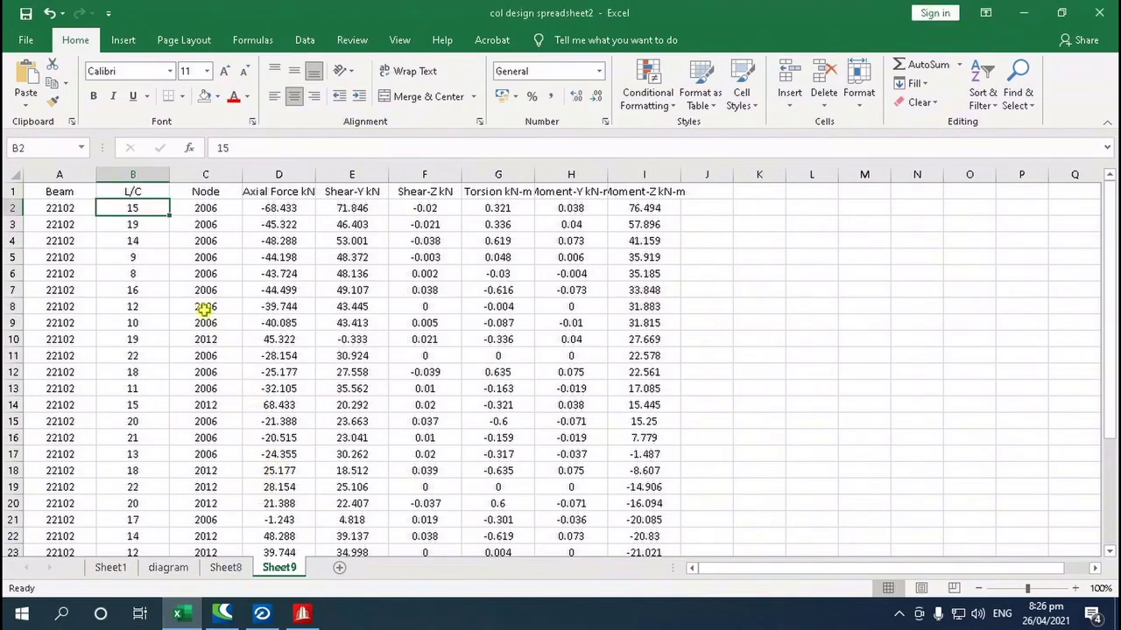
pyautogui.scroll(-1, 239, 421)
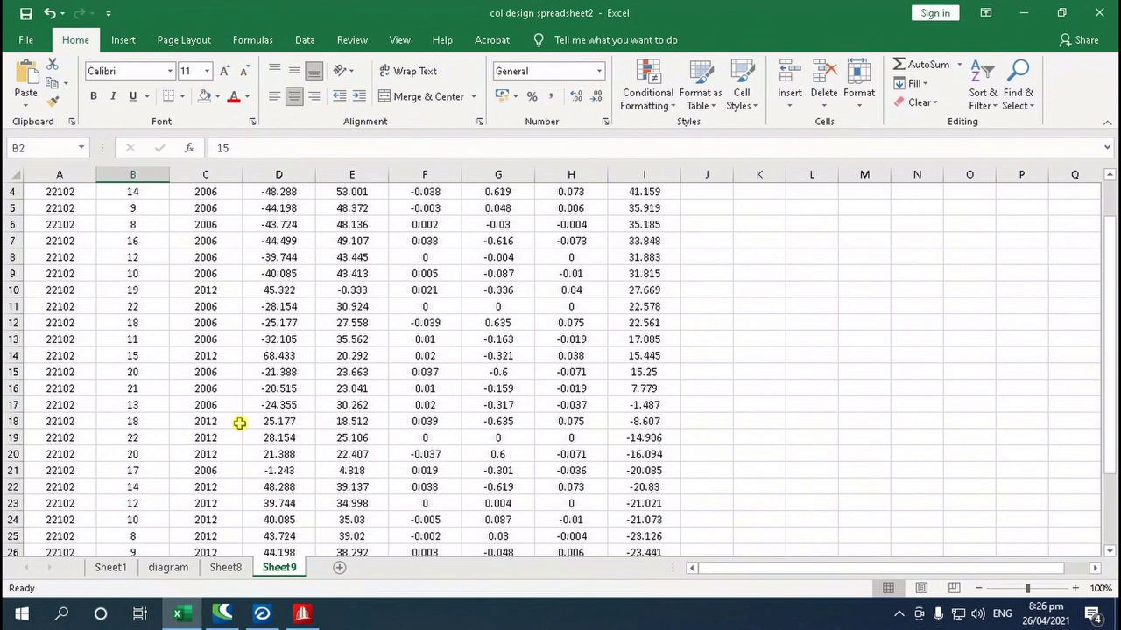
pyautogui.scroll(-1, 239, 434)
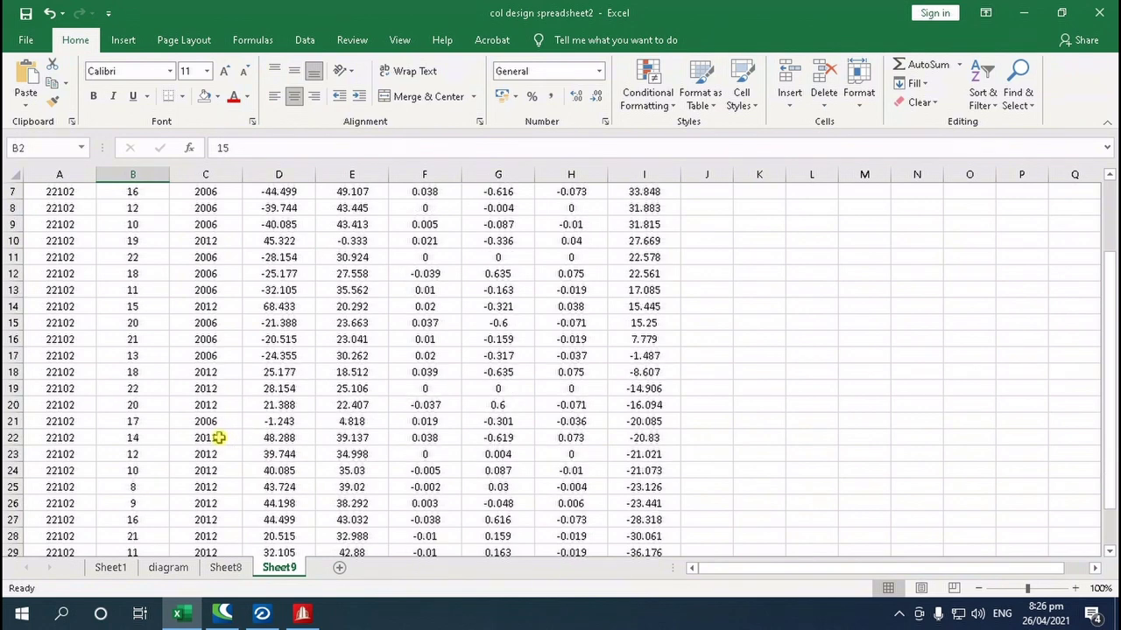
pyautogui.click(209, 423)
pyautogui.click(661, 426)
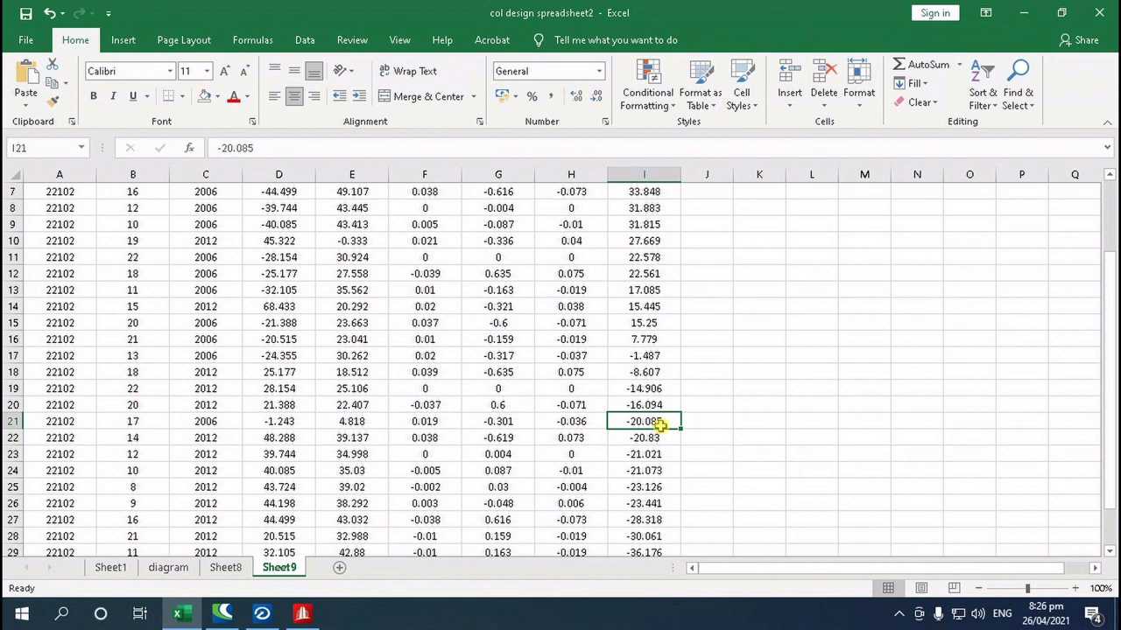
pyautogui.click(262, 612)
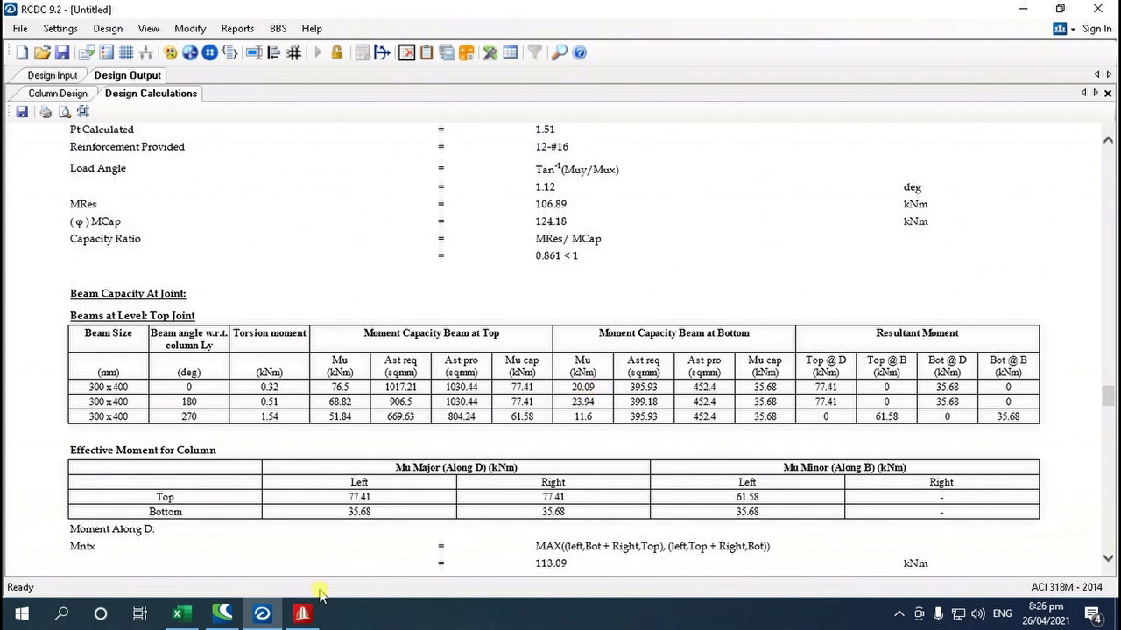
# - In STAAD.Pro, reopen beam 22102's properties, inspect its Bending-Z diagram for load case 15, close the dialog and deselect the beam
pyautogui.click(303, 615)
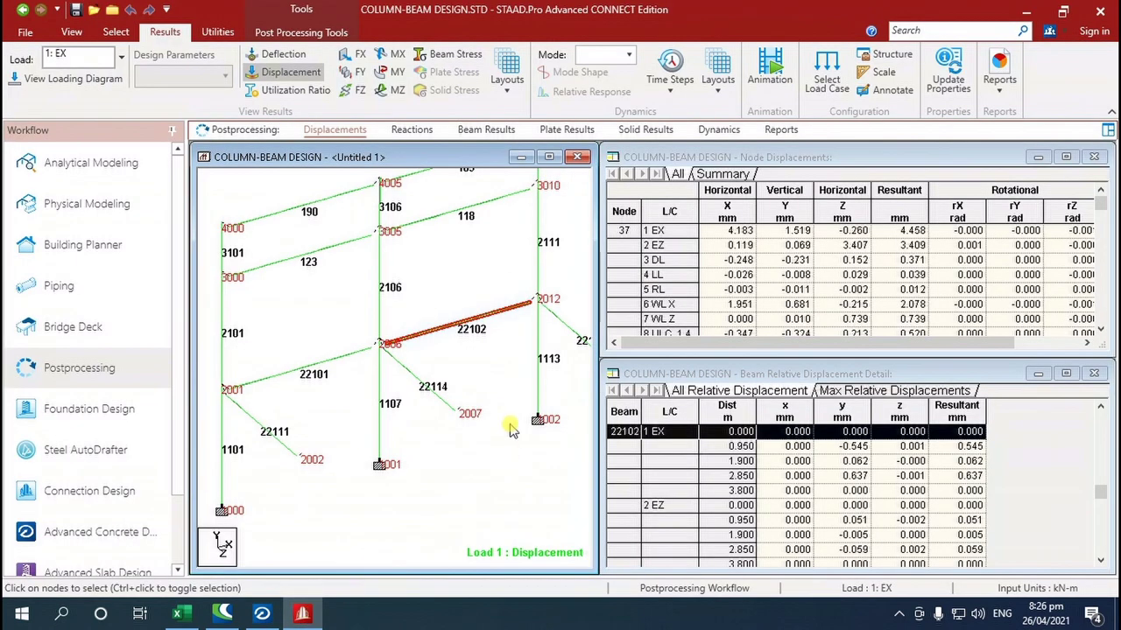
pyautogui.moveTo(451, 338)
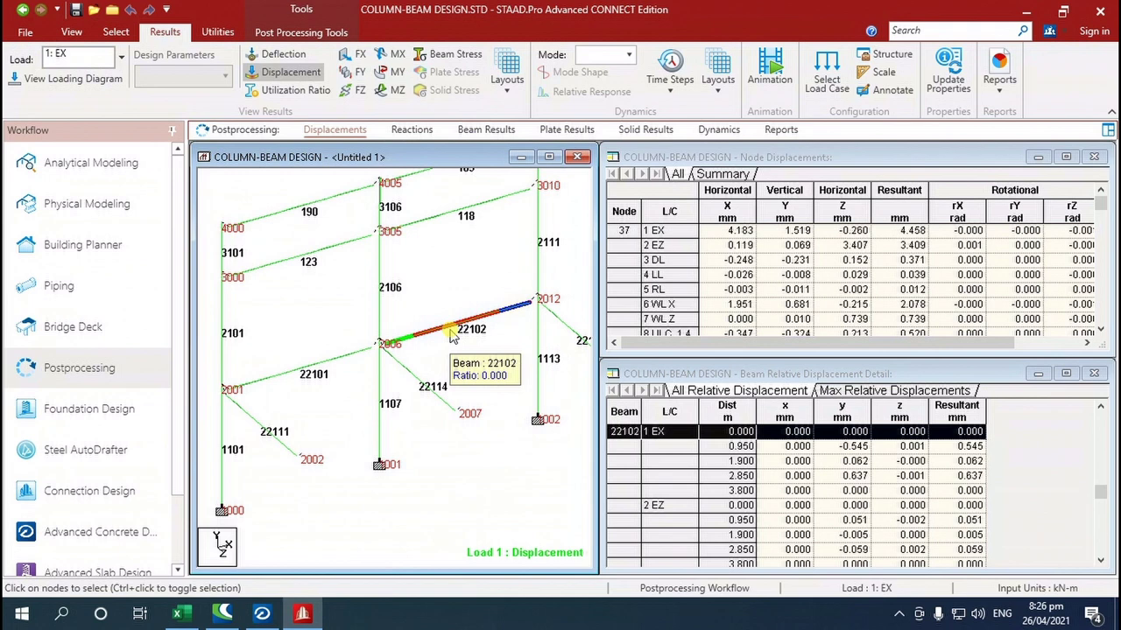
pyautogui.doubleClick(451, 338)
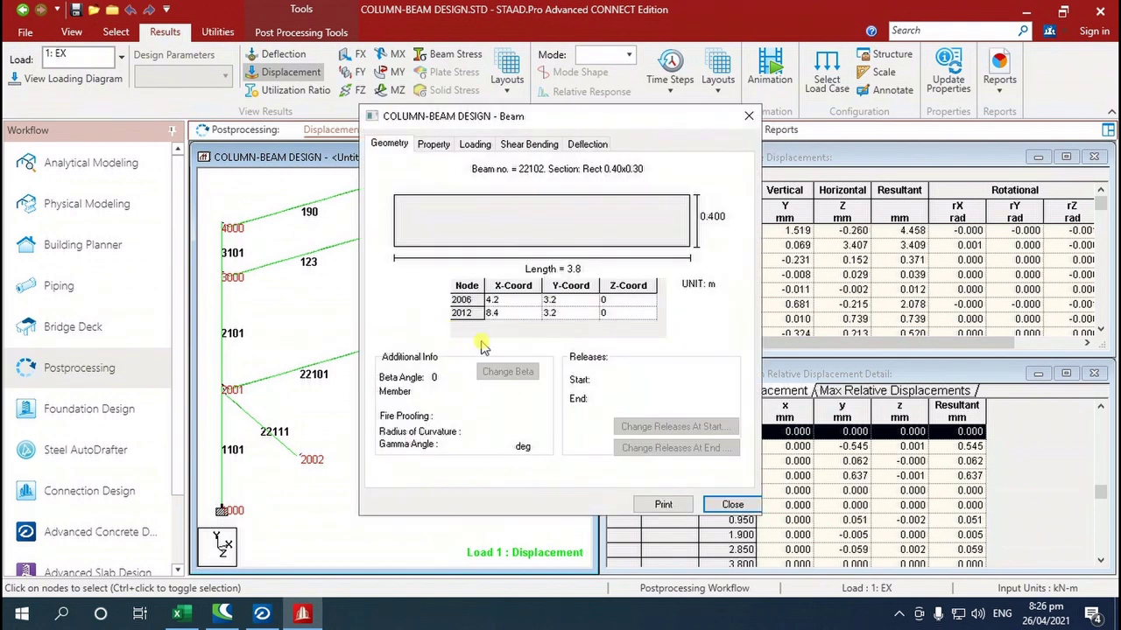
pyautogui.click(473, 145)
pyautogui.click(434, 144)
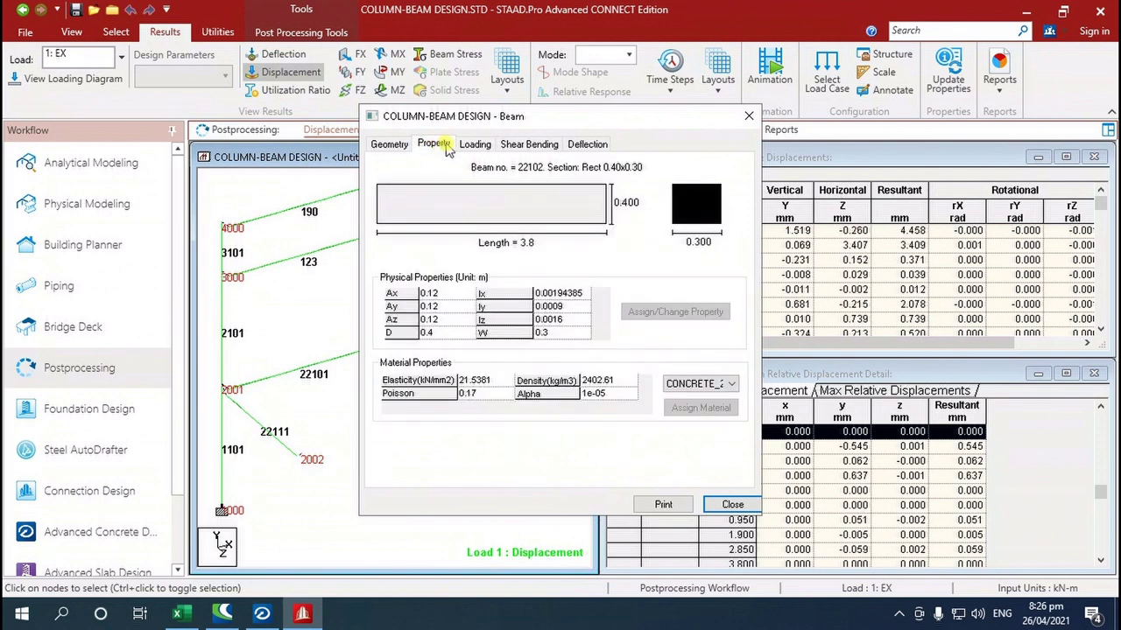
pyautogui.click(518, 146)
pyautogui.click(726, 413)
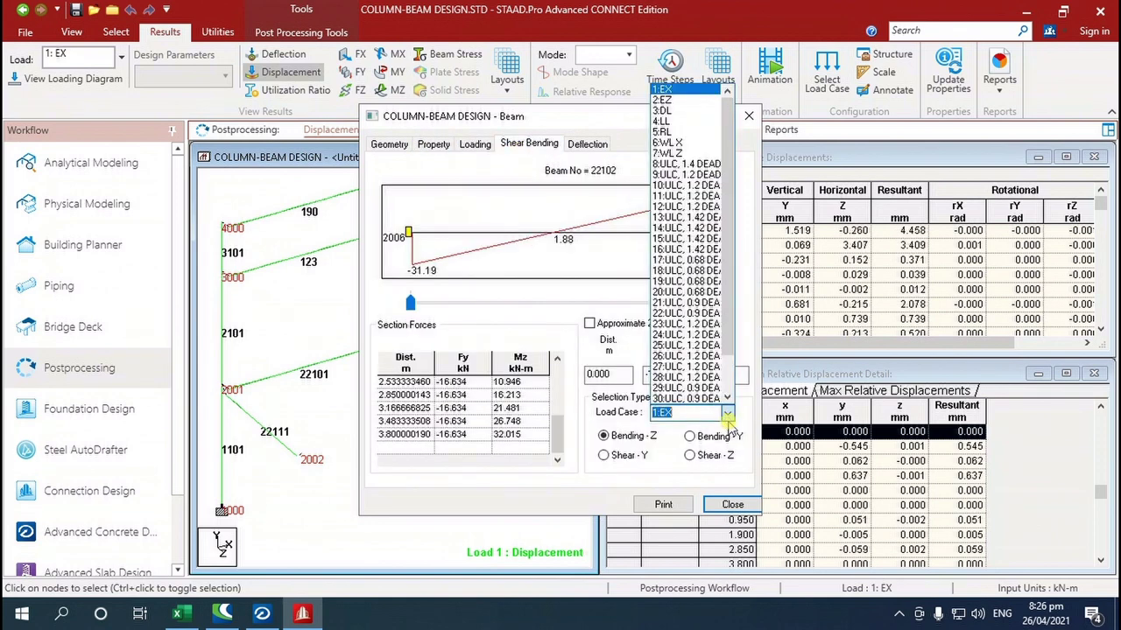
pyautogui.click(673, 238)
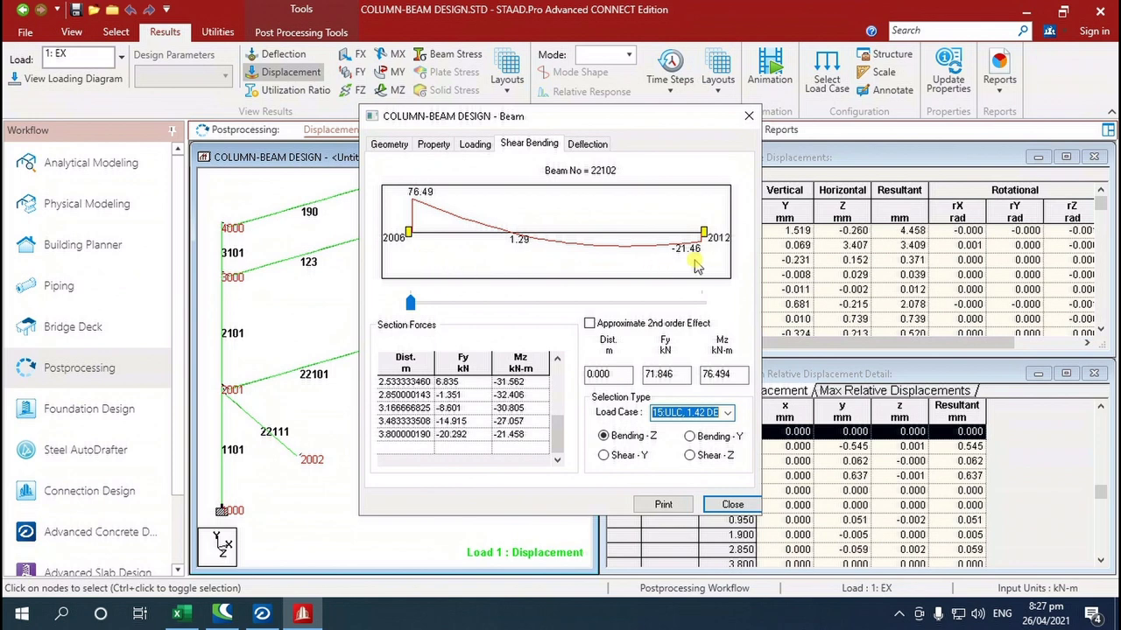
pyautogui.click(732, 505)
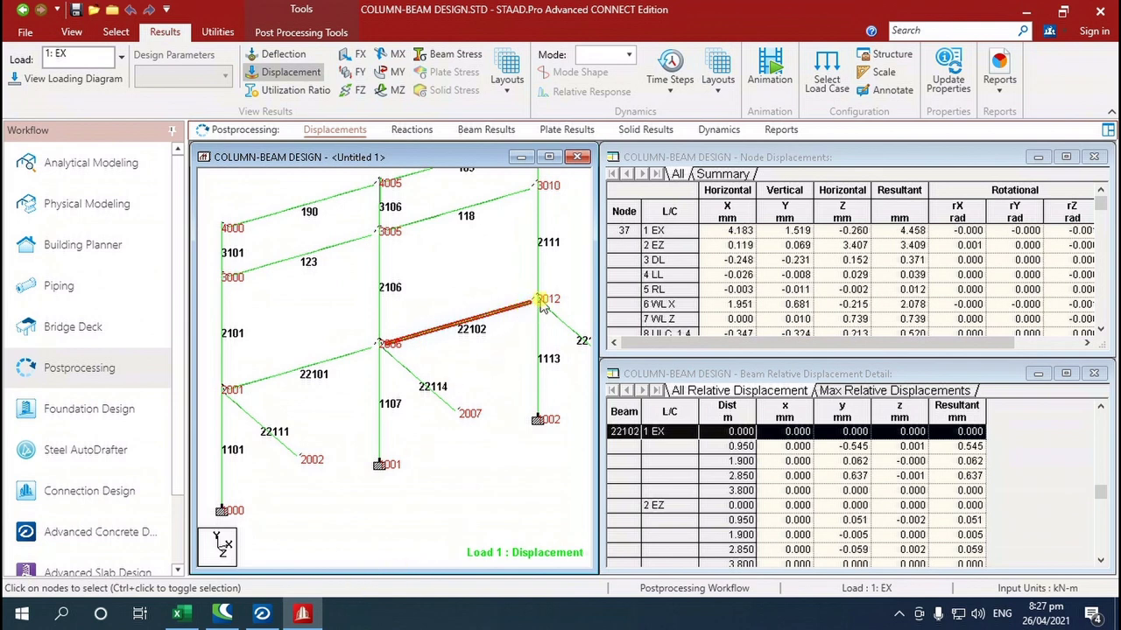
pyautogui.click(410, 363)
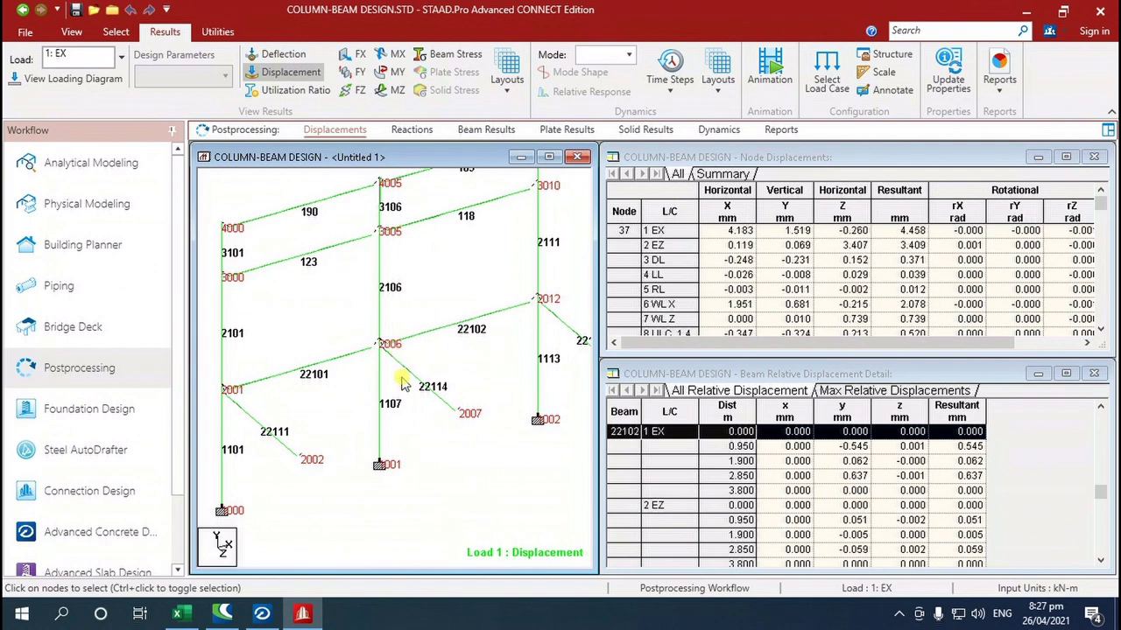
# - Compare Excel's Sheet9 moments with node 2006 in the STAAD.Pro model and select the load case number in cell B21
pyautogui.click(177, 613)
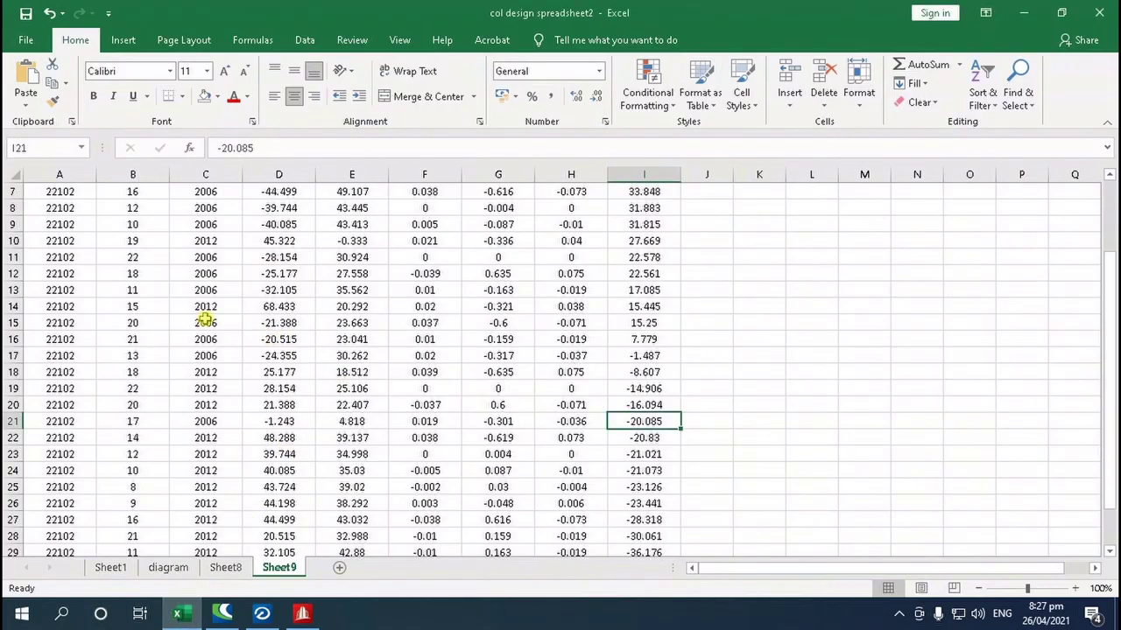
pyautogui.scroll(2, 210, 394)
pyautogui.click(302, 614)
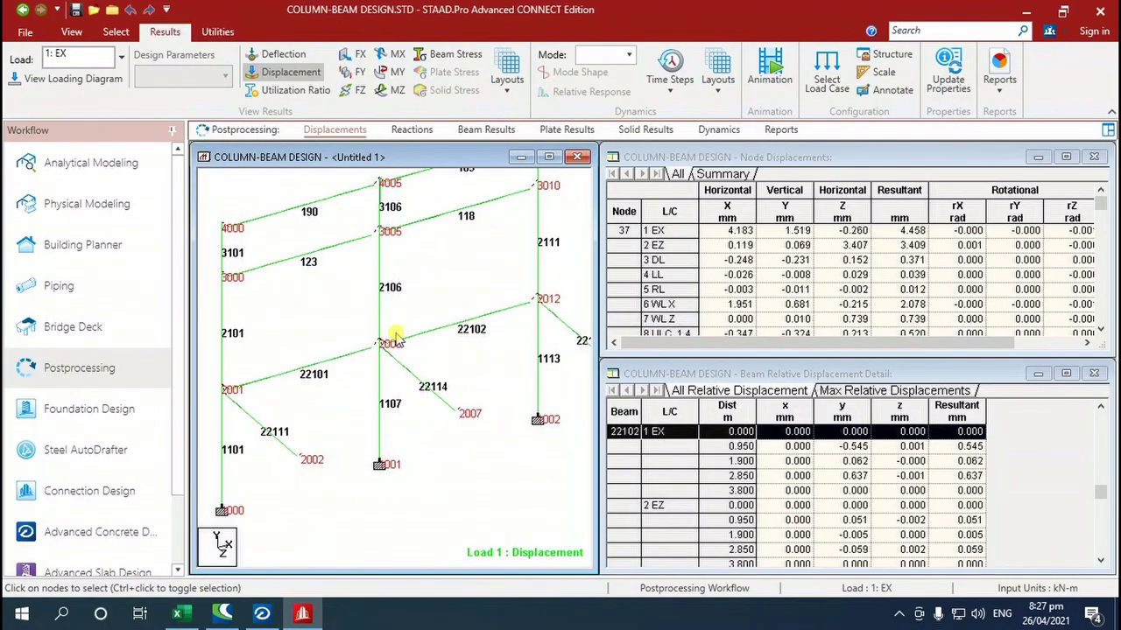
pyautogui.click(306, 617)
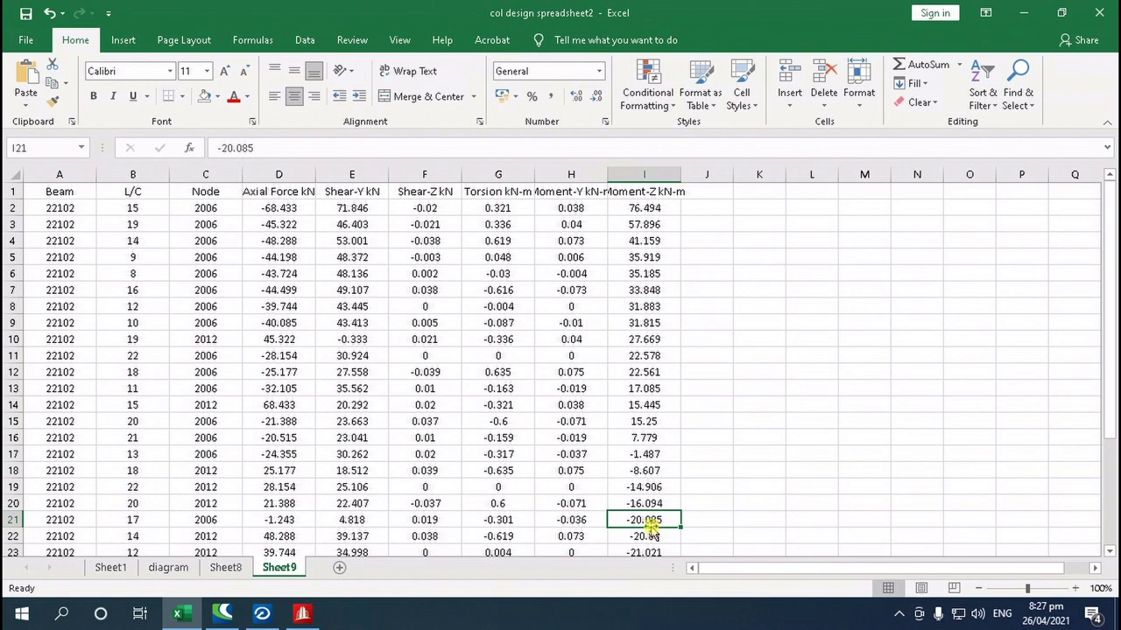
pyautogui.click(302, 613)
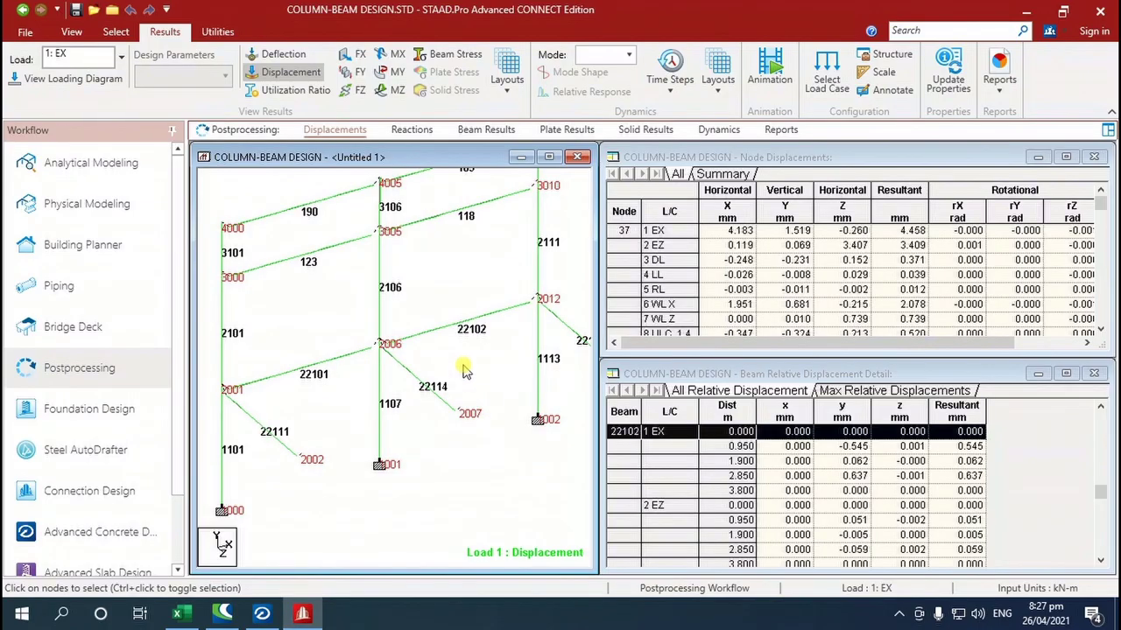
pyautogui.click(302, 613)
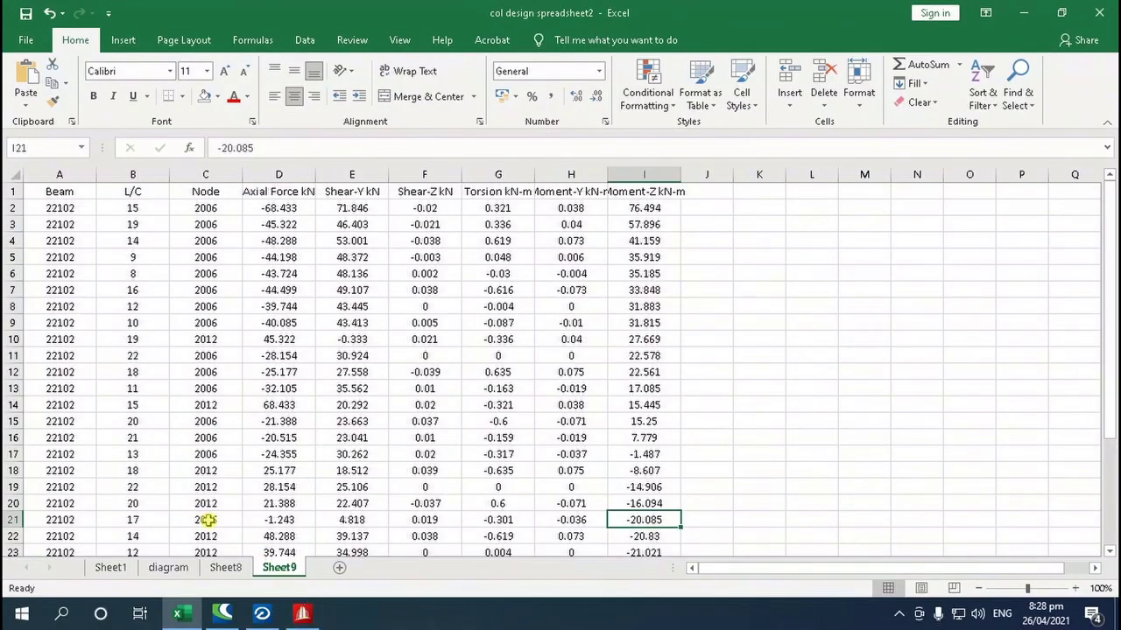
pyautogui.click(132, 523)
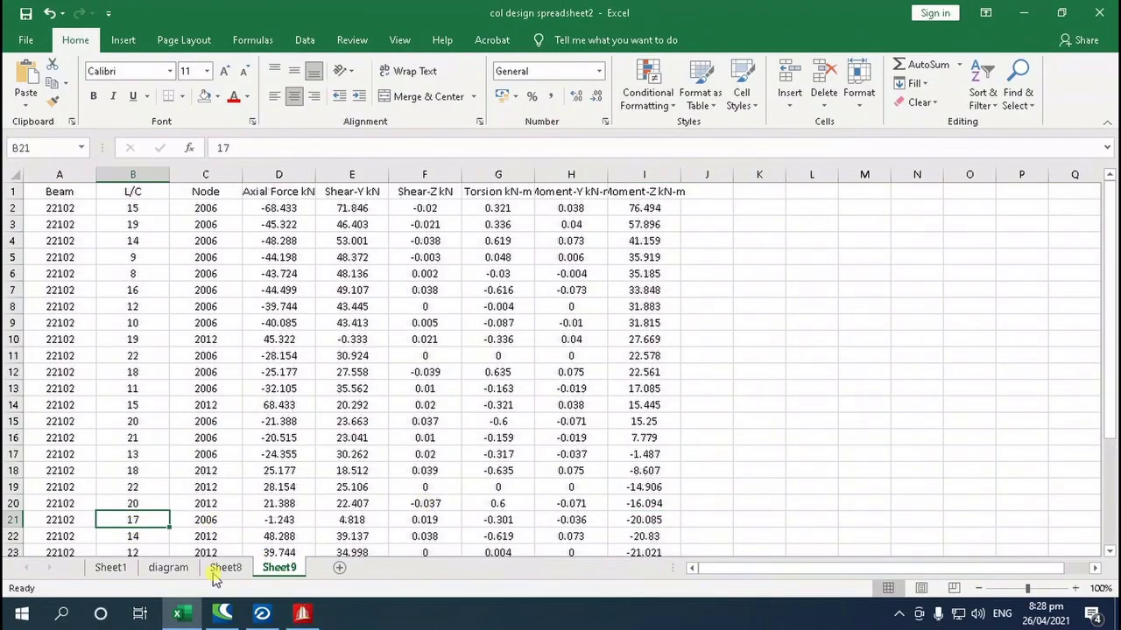
# - In STAAD.Pro, open beam 22102's properties, view its Bending-Z diagram for load case 17 and close the dialog
pyautogui.click(300, 614)
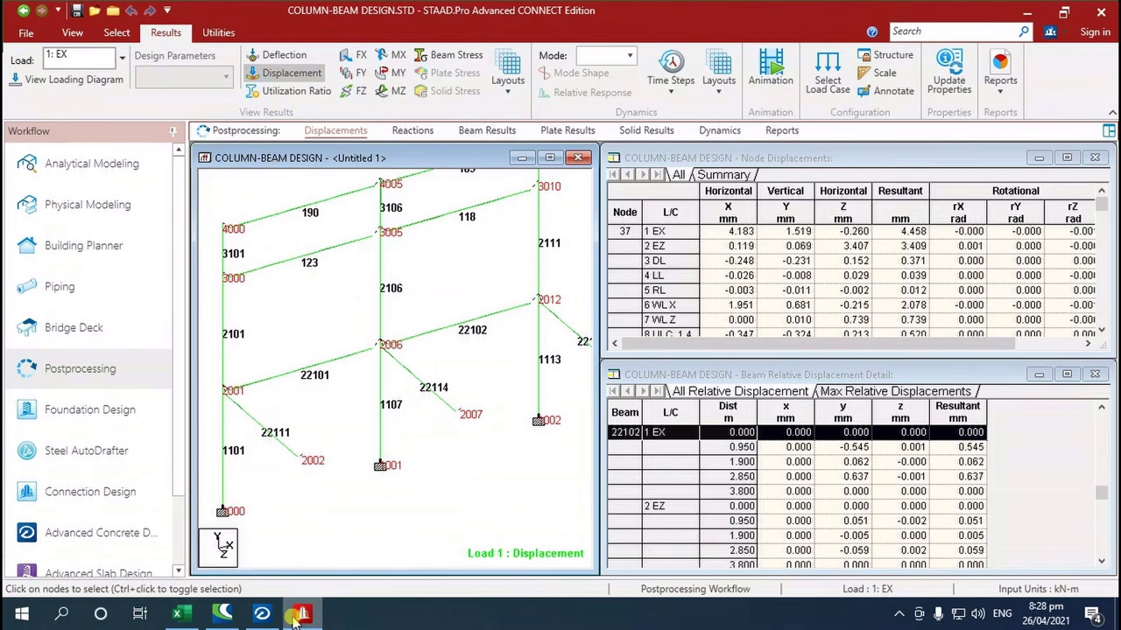
pyautogui.doubleClick(470, 327)
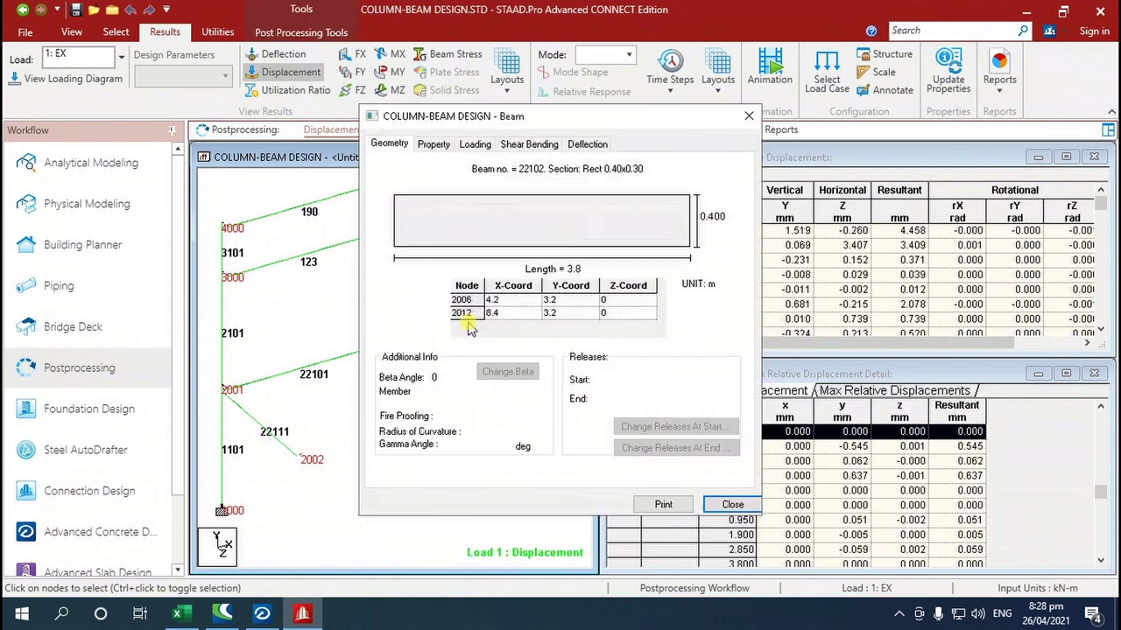
pyautogui.click(528, 144)
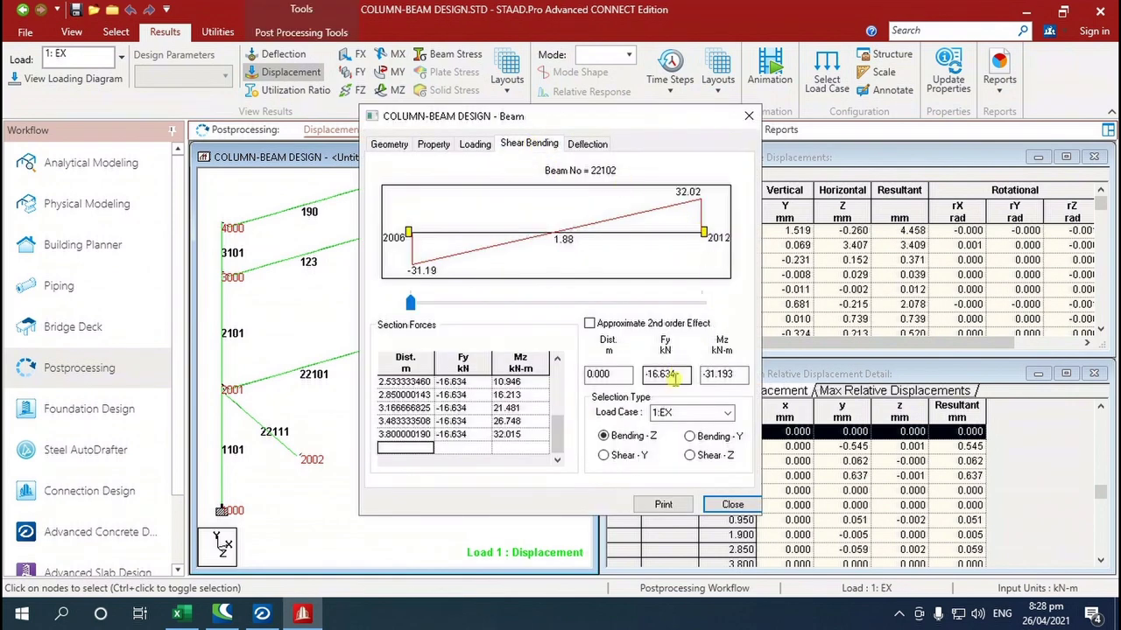
pyautogui.click(727, 412)
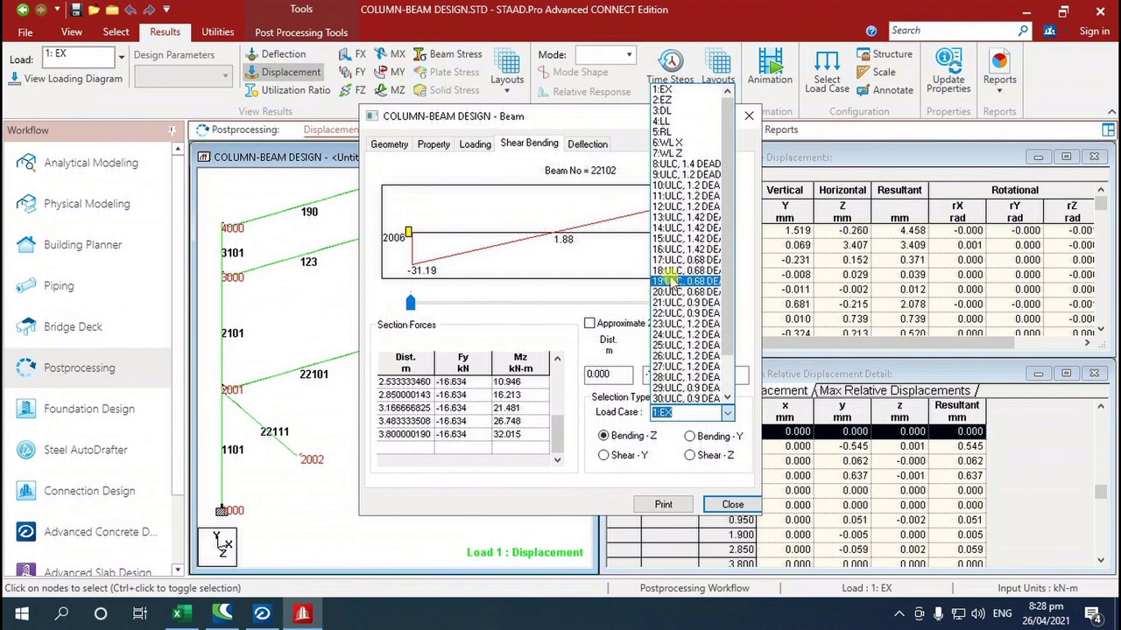
pyautogui.click(667, 260)
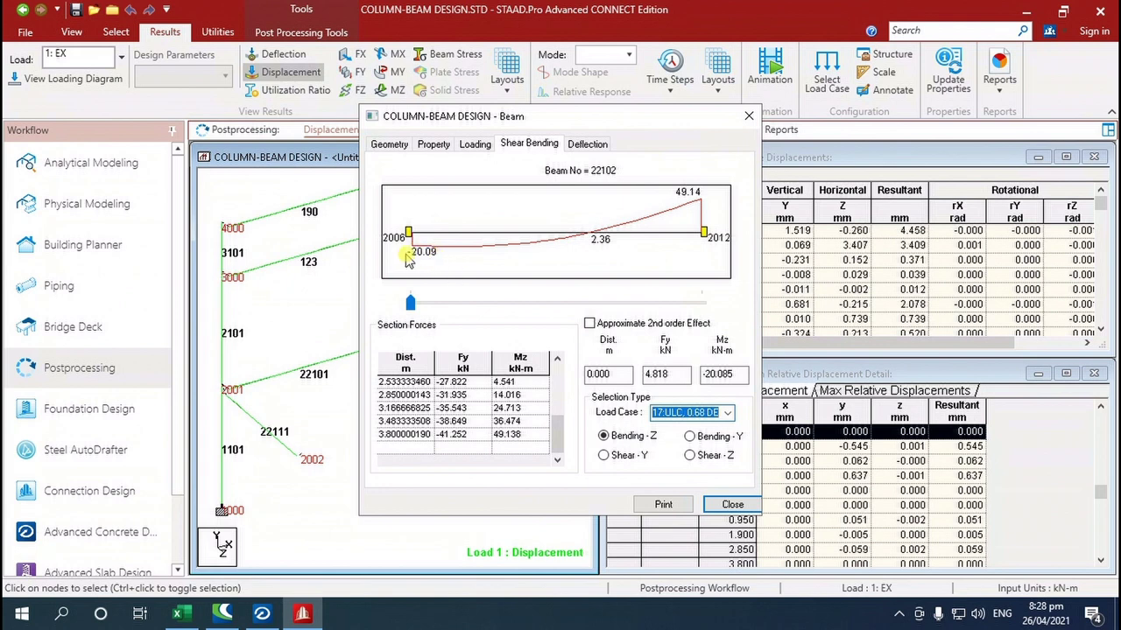
pyautogui.click(731, 506)
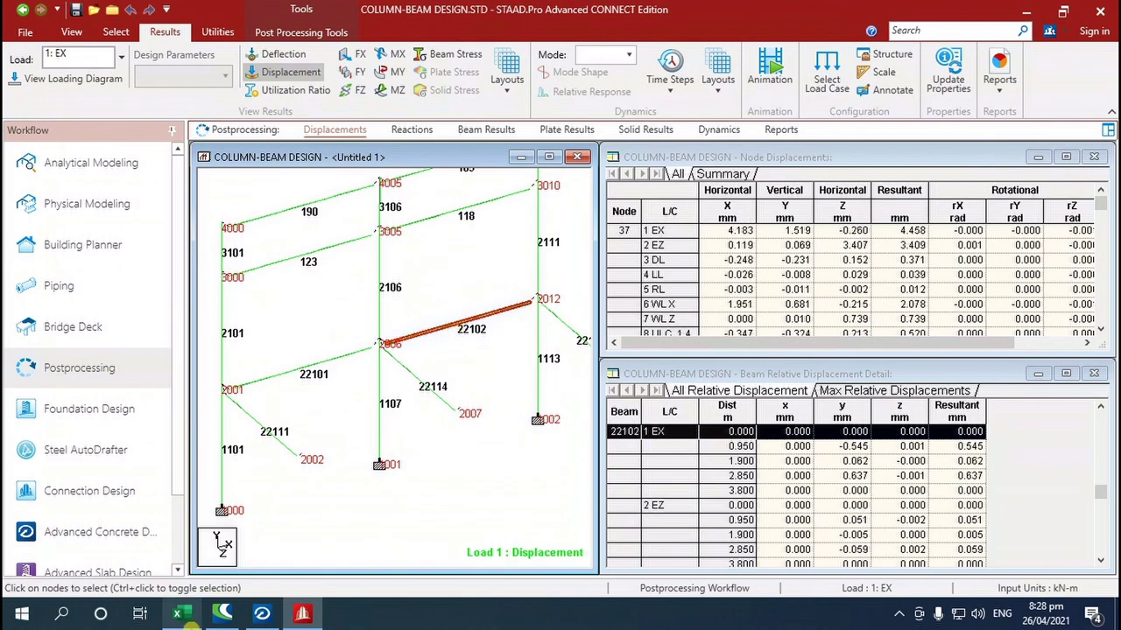
# - In Excel's Sheet9, select node 2006's Moment-Z value for load case 17, then switch back to STAAD.Pro
pyautogui.click(183, 615)
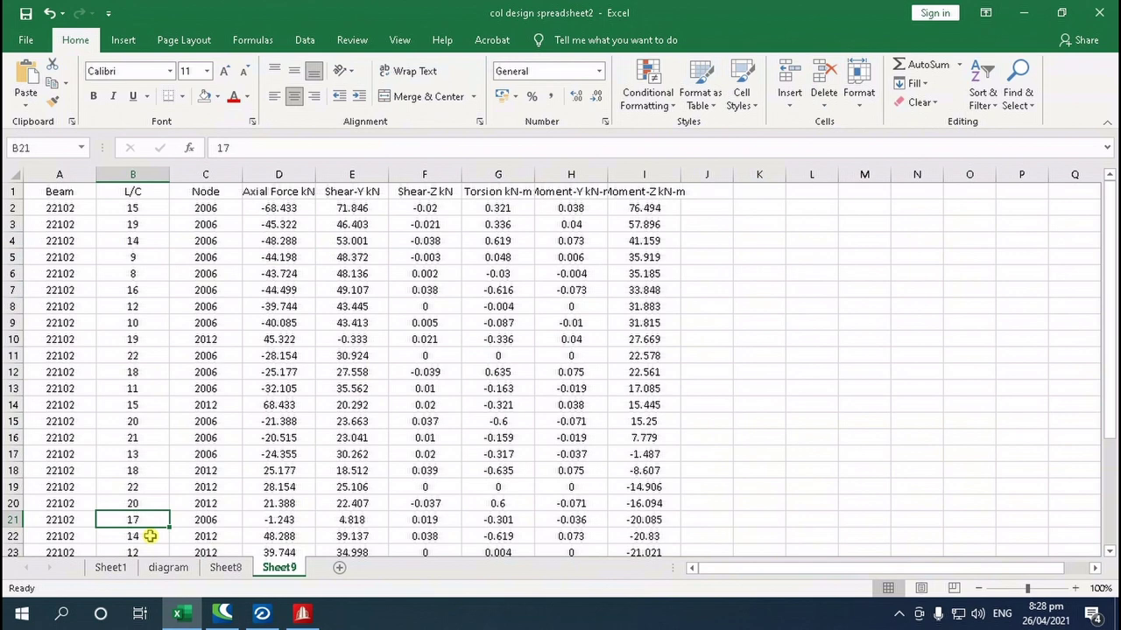
pyautogui.click(651, 522)
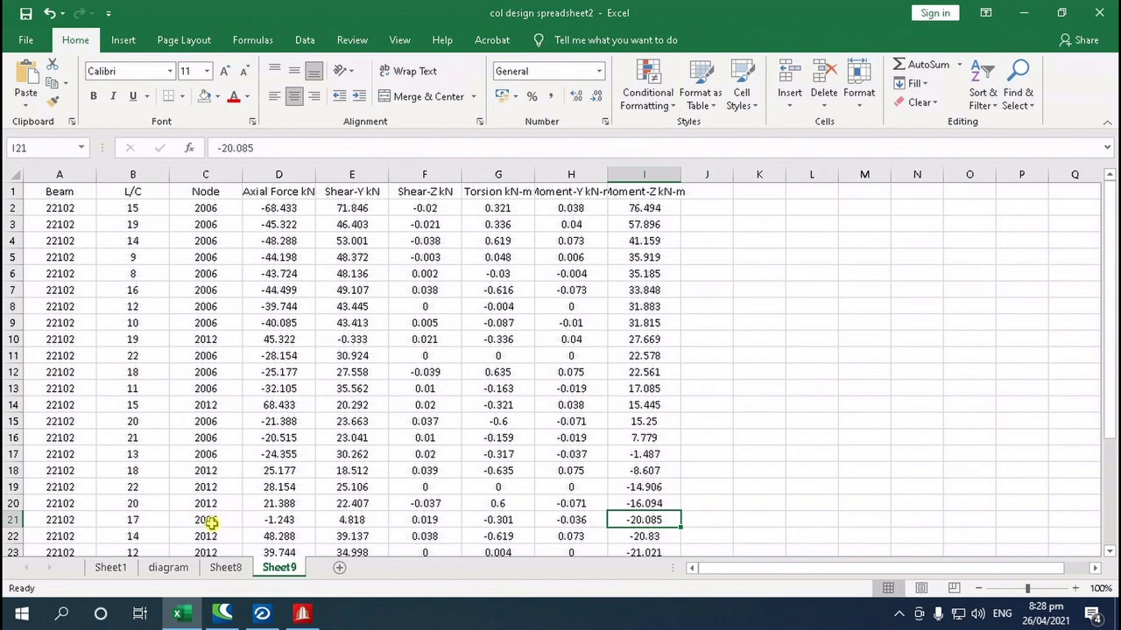
pyautogui.click(177, 613)
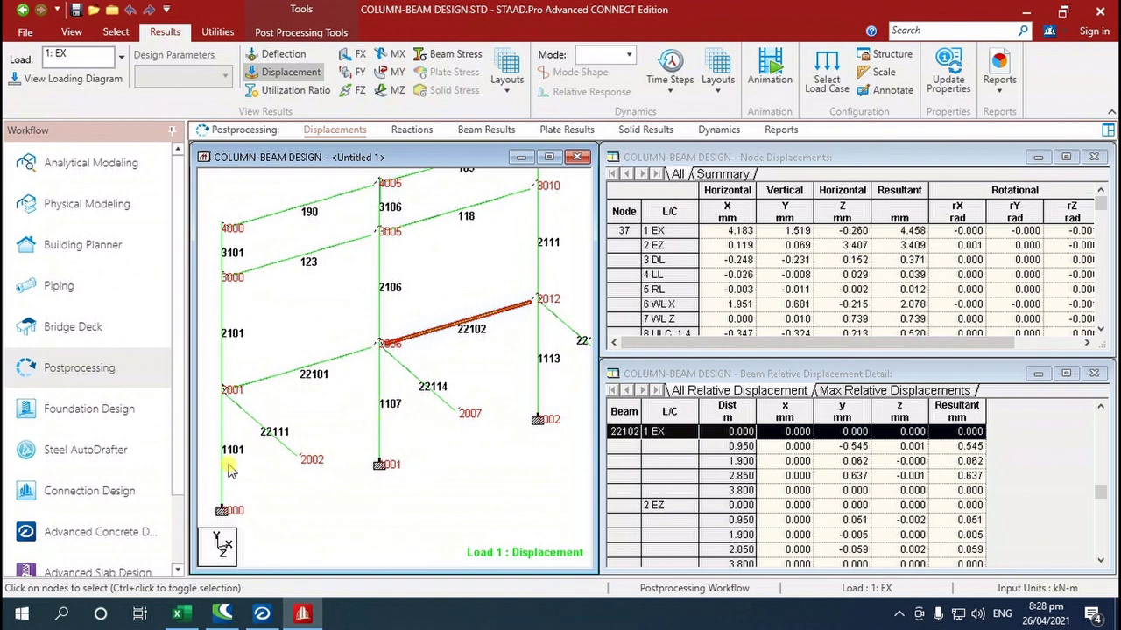
# - Recheck beam 22102's Bending-Z diagram for load case 17 at node 2006, close it and compare with RCDC's joint beam capacity table
pyautogui.click(380, 420)
pyautogui.click(406, 335)
pyautogui.doubleClick(399, 340)
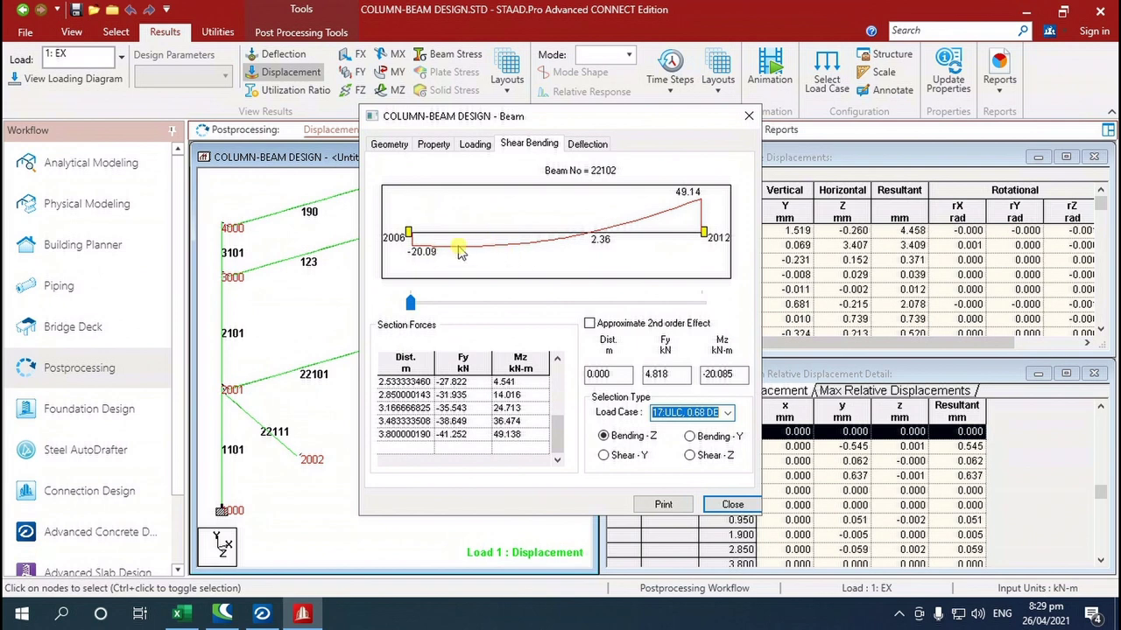
pyautogui.click(729, 506)
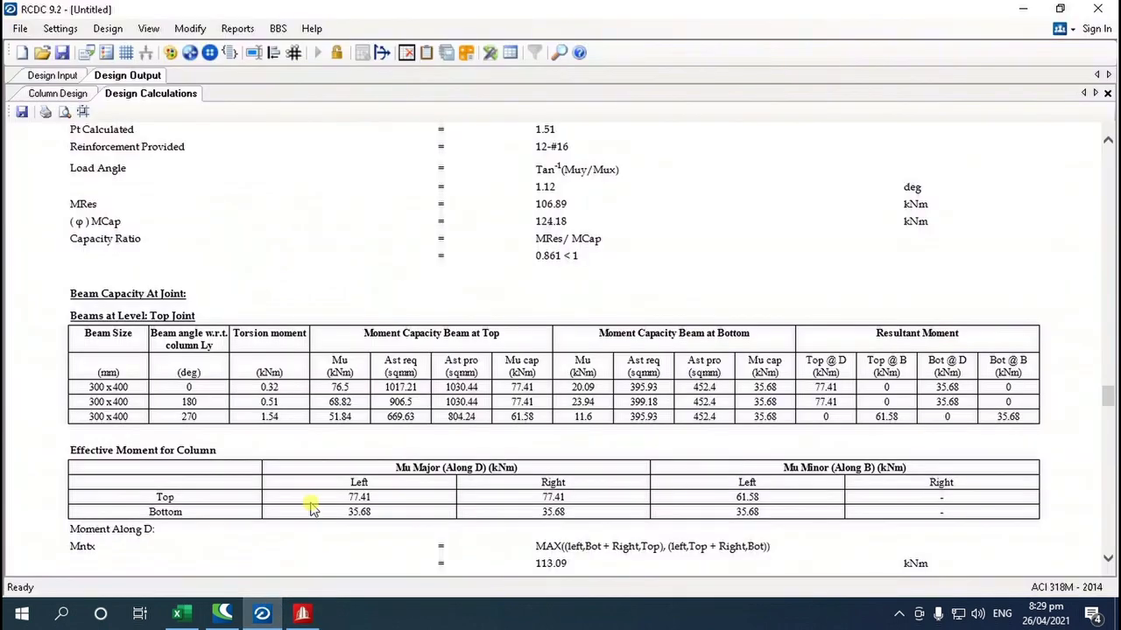
pyautogui.click(179, 614)
pyautogui.click(186, 616)
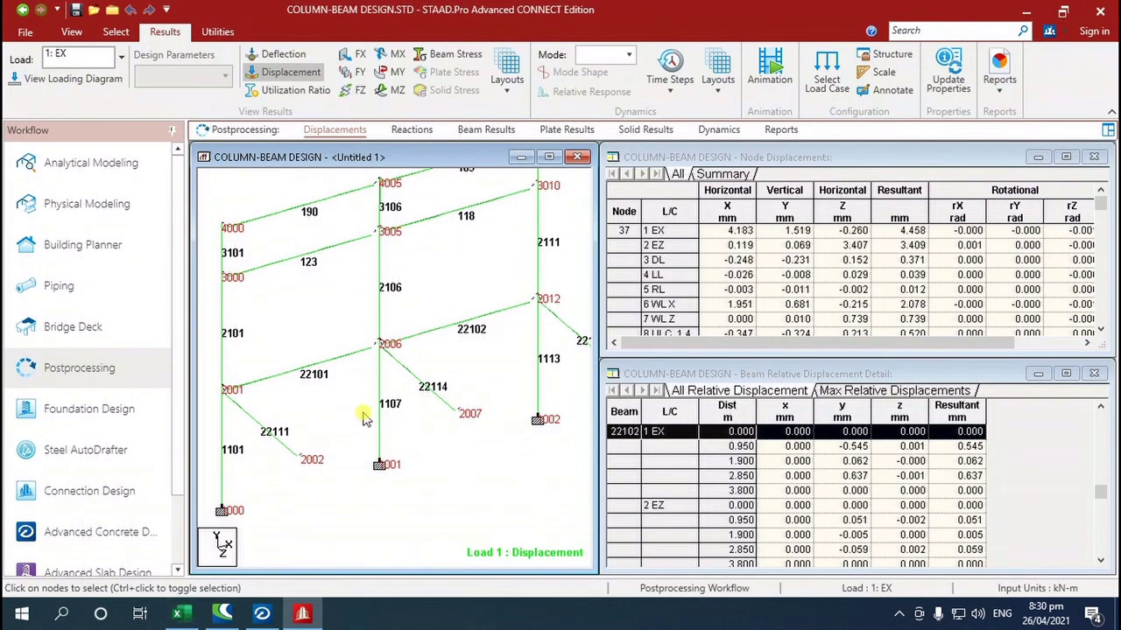
# - Start a Beam End Forces report for beam 22101 in STAAD.Pro, sorted by Moment-Z
pyautogui.click(998, 74)
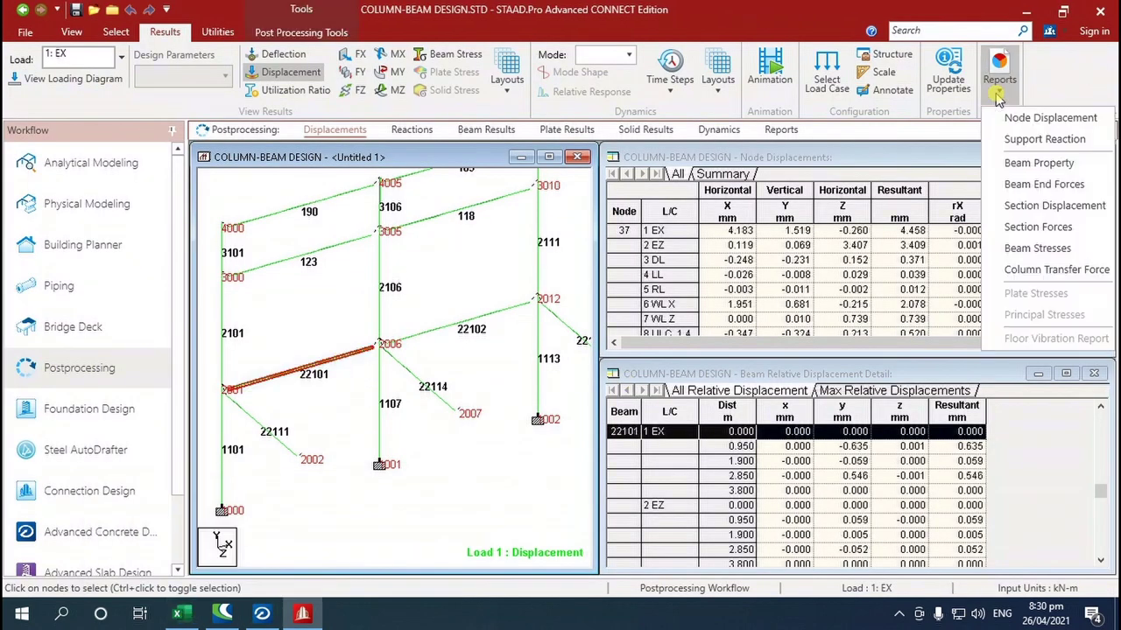
pyautogui.click(1057, 187)
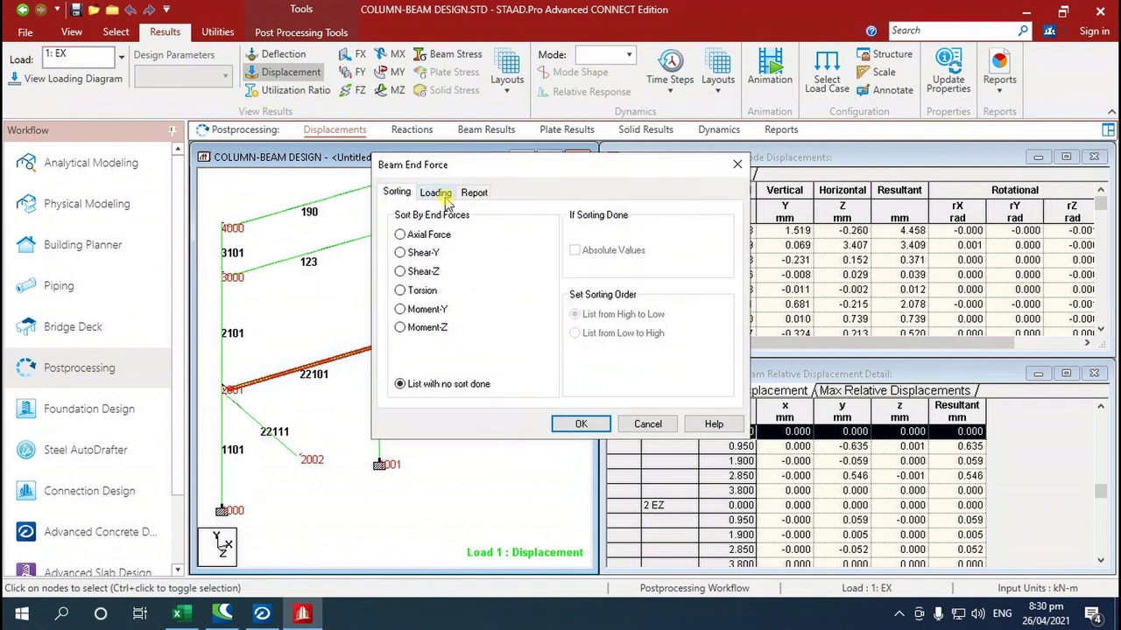
pyautogui.click(418, 327)
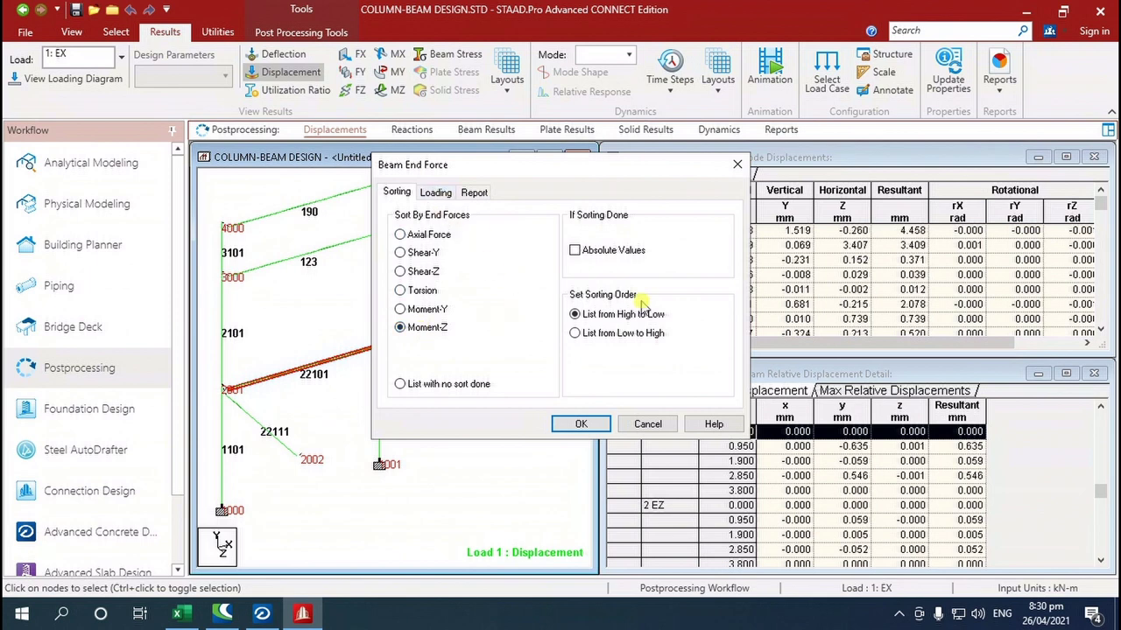
# - Restrict the beam end force report to ULC load cases 8 through 22 and generate it
pyautogui.click(435, 194)
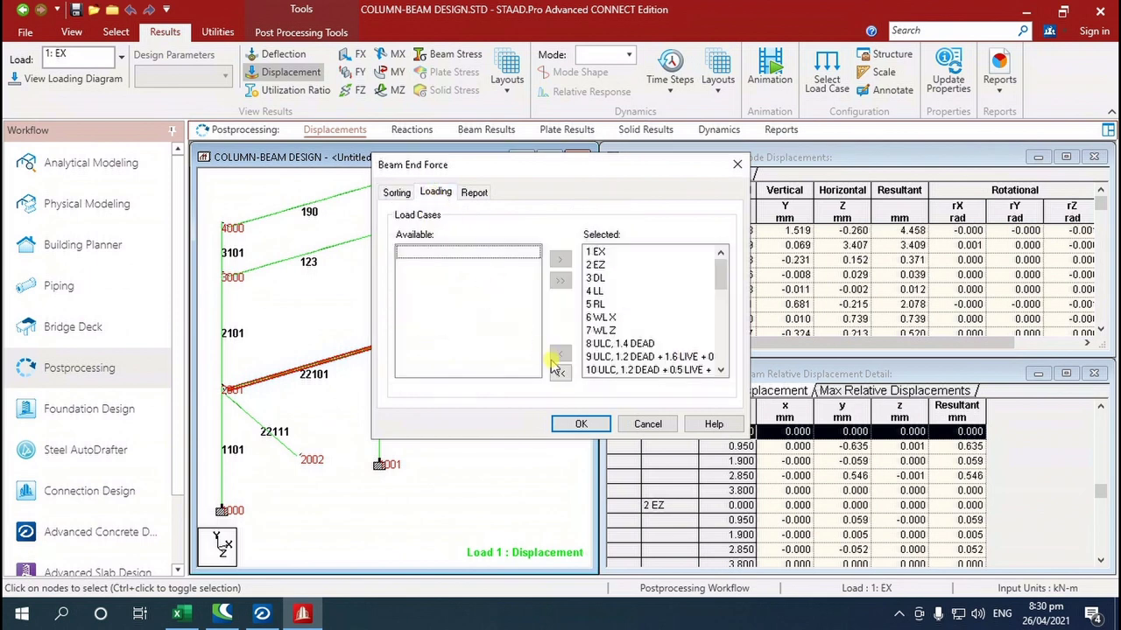
pyautogui.click(557, 372)
pyautogui.click(445, 346)
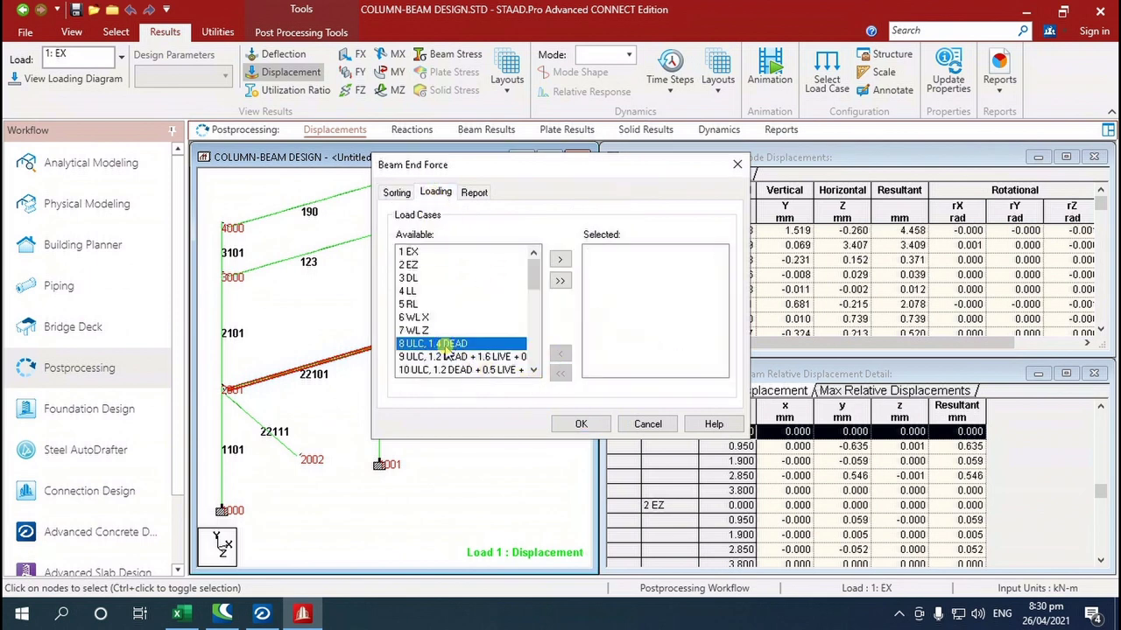
pyautogui.scroll(-3, 446, 349)
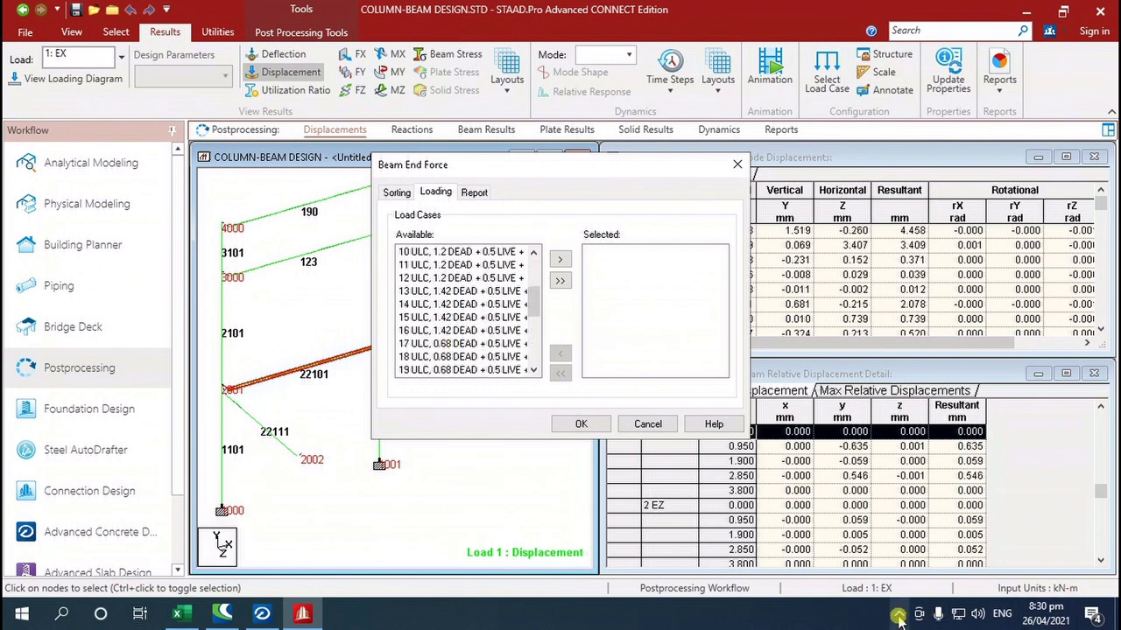
pyautogui.scroll(2, 481, 272)
pyautogui.scroll(-4, 455, 311)
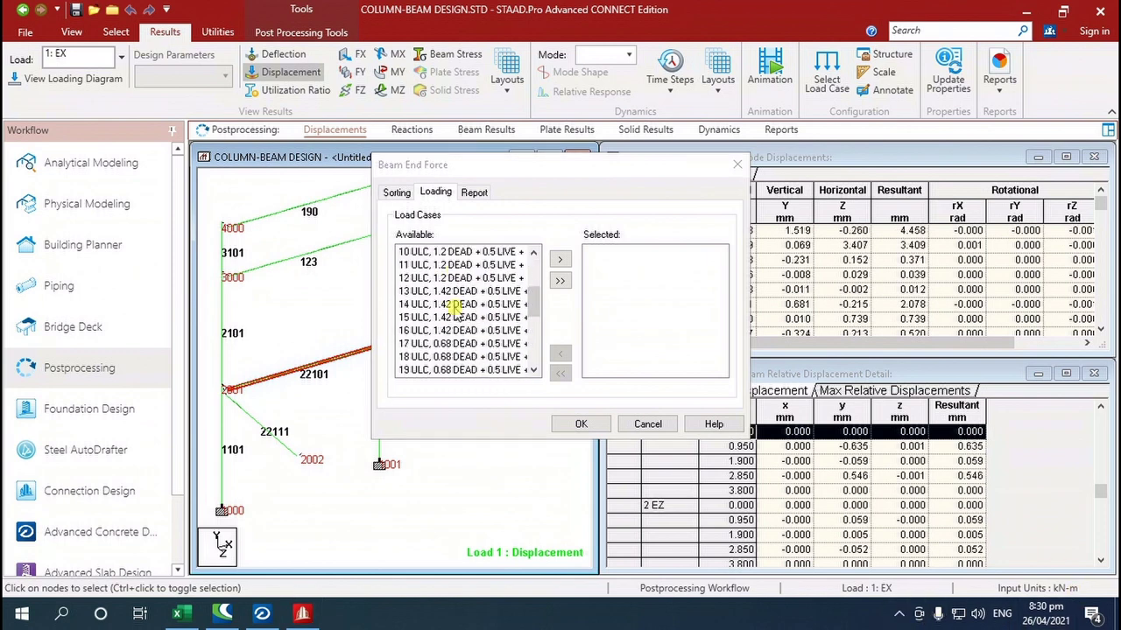
pyautogui.keyDown('shift'); pyautogui.click(452, 319); pyautogui.keyUp('shift')
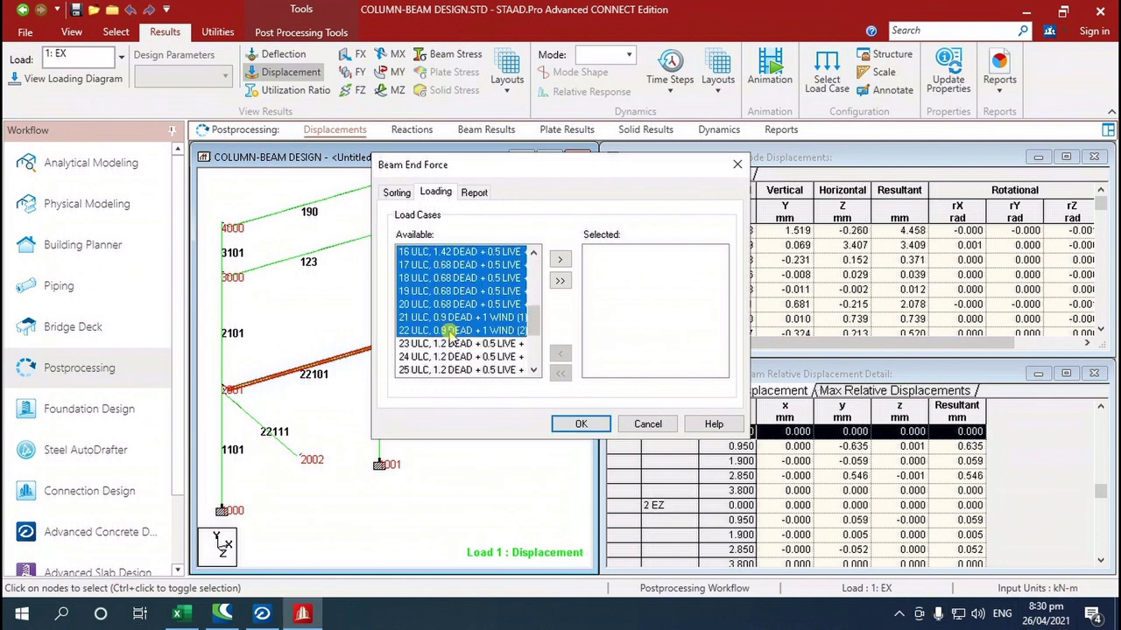
pyautogui.click(559, 259)
pyautogui.click(580, 424)
# - Copy beam 22101's entire end force table and paste it into Excel's Sheet10 at cell A1
pyautogui.click(343, 308)
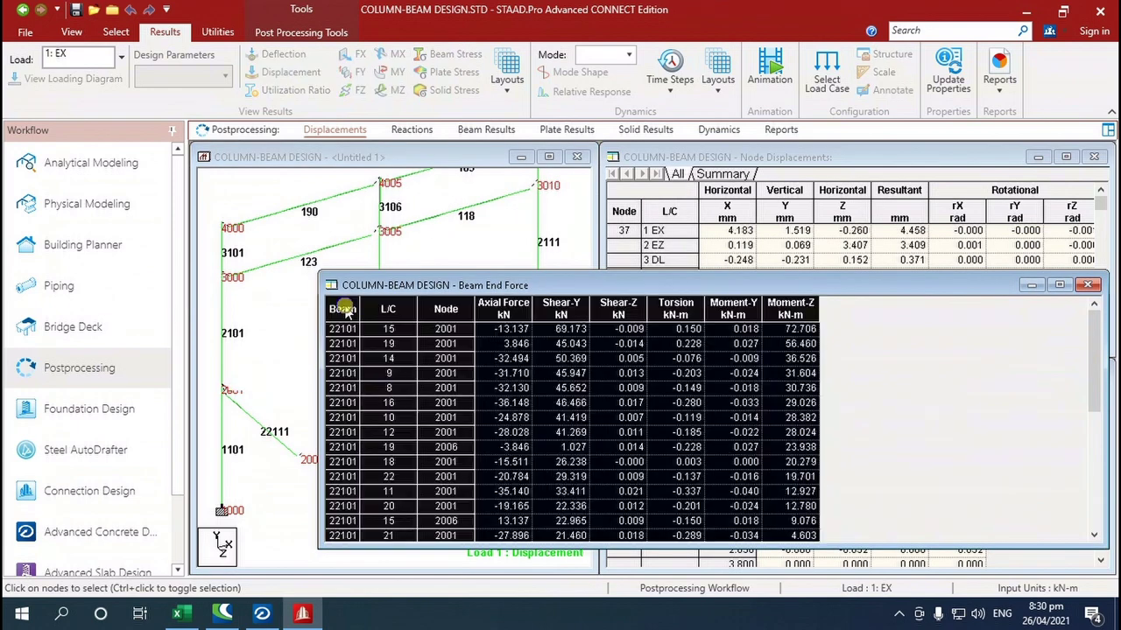
pyautogui.rightClick(343, 308)
pyautogui.click(377, 208)
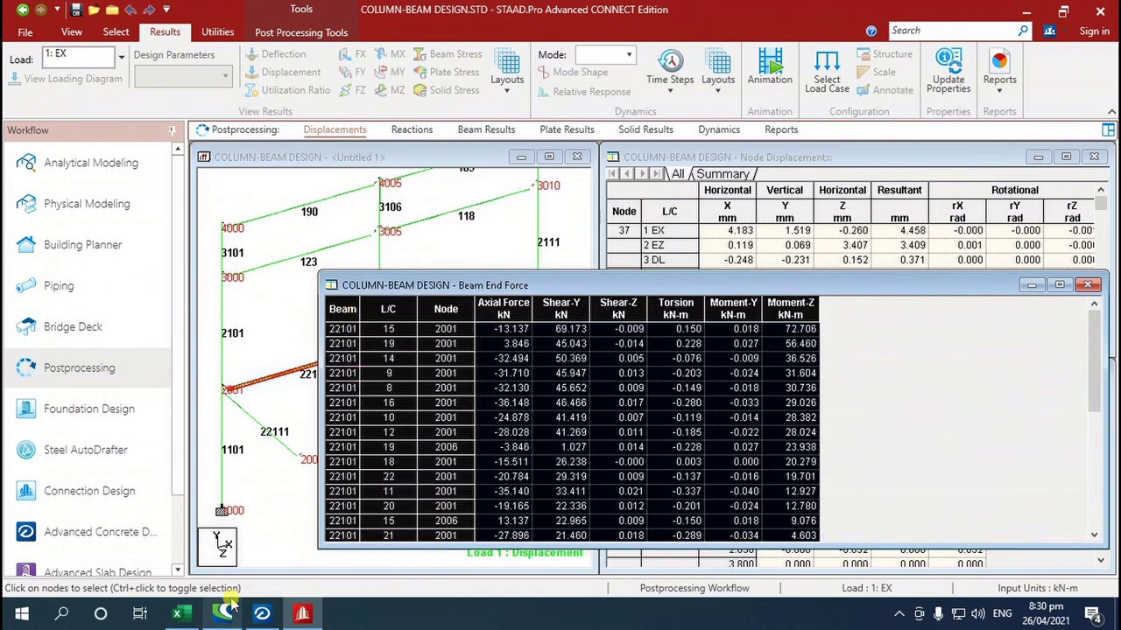
pyautogui.click(177, 613)
pyautogui.rightClick(45, 193)
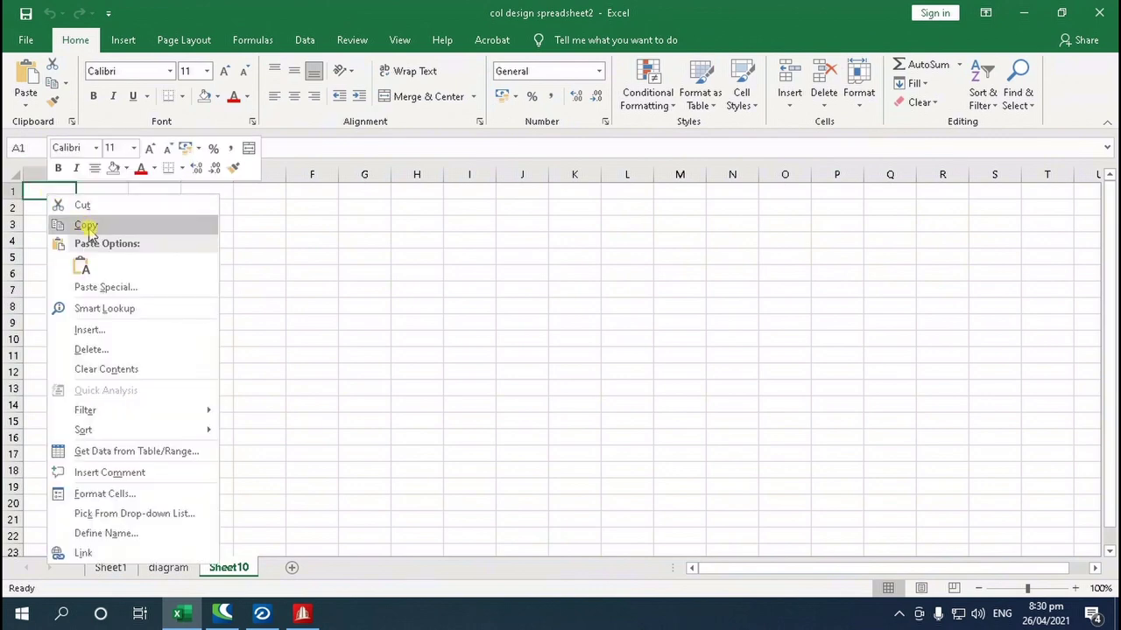
pyautogui.click(82, 263)
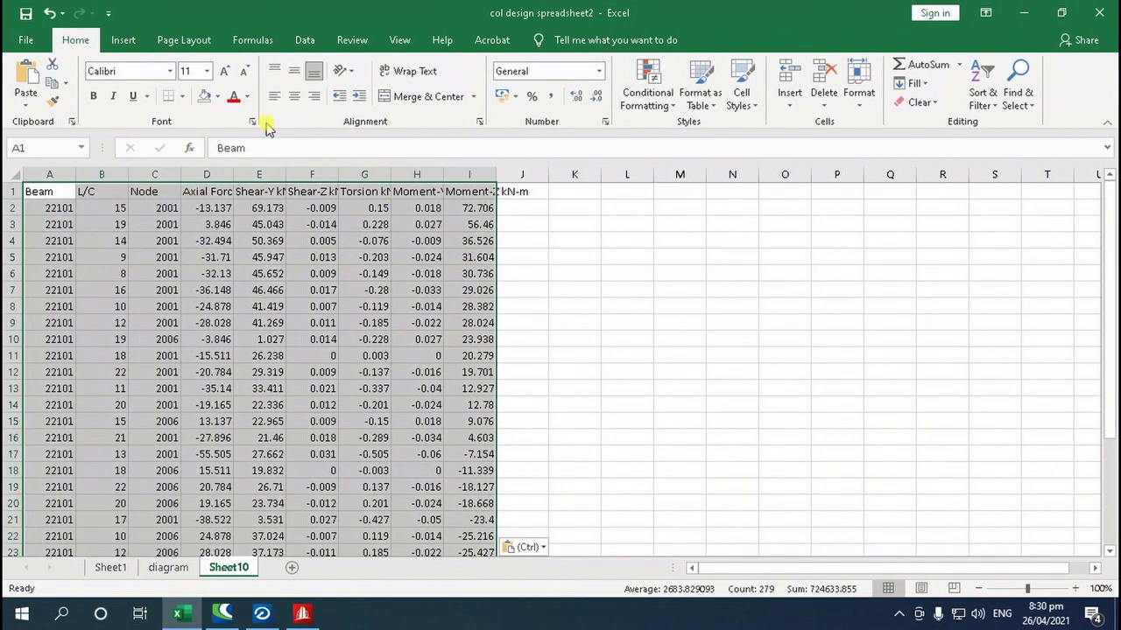
# - Center the pasted end force data horizontally and set its column width to 12
pyautogui.click(294, 96)
pyautogui.click(858, 107)
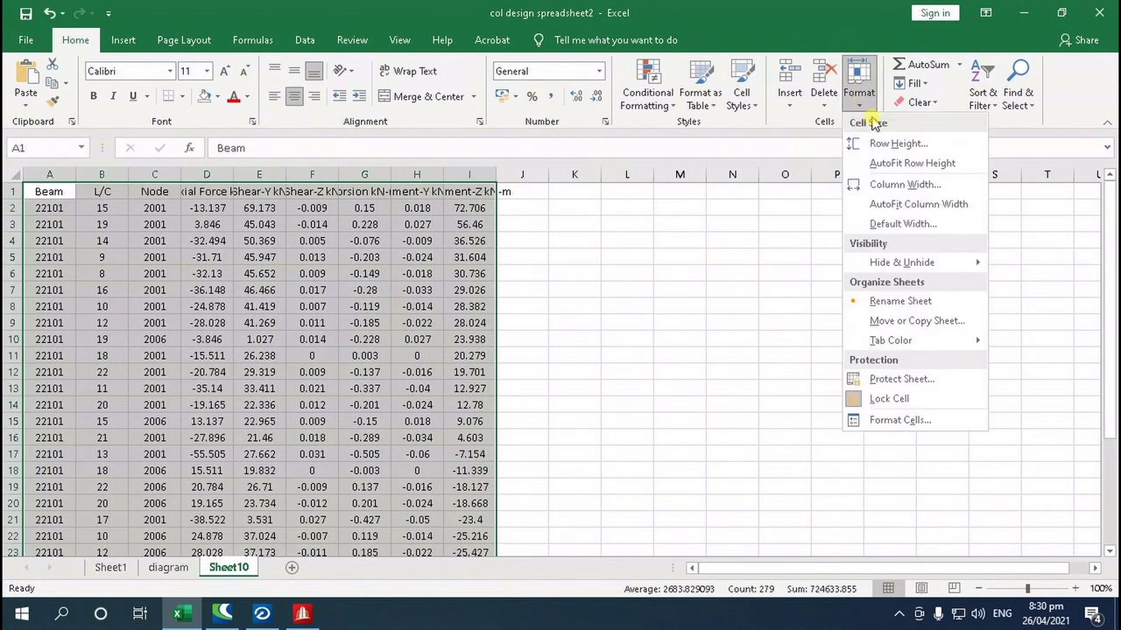
pyautogui.click(904, 182)
pyautogui.write('12')
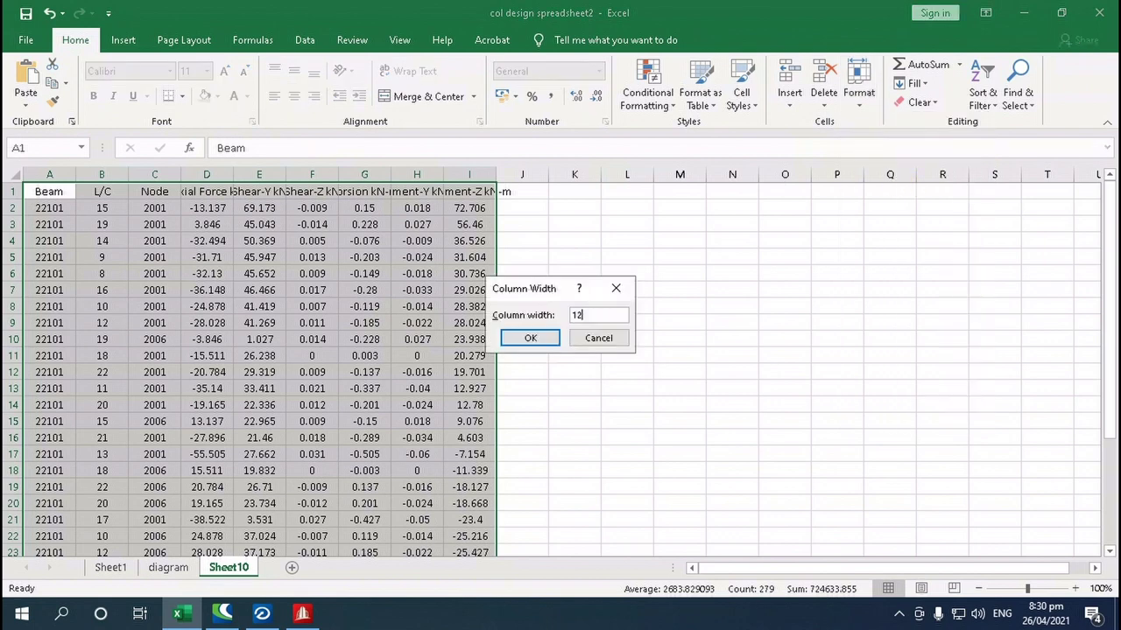
pyautogui.press('Return')
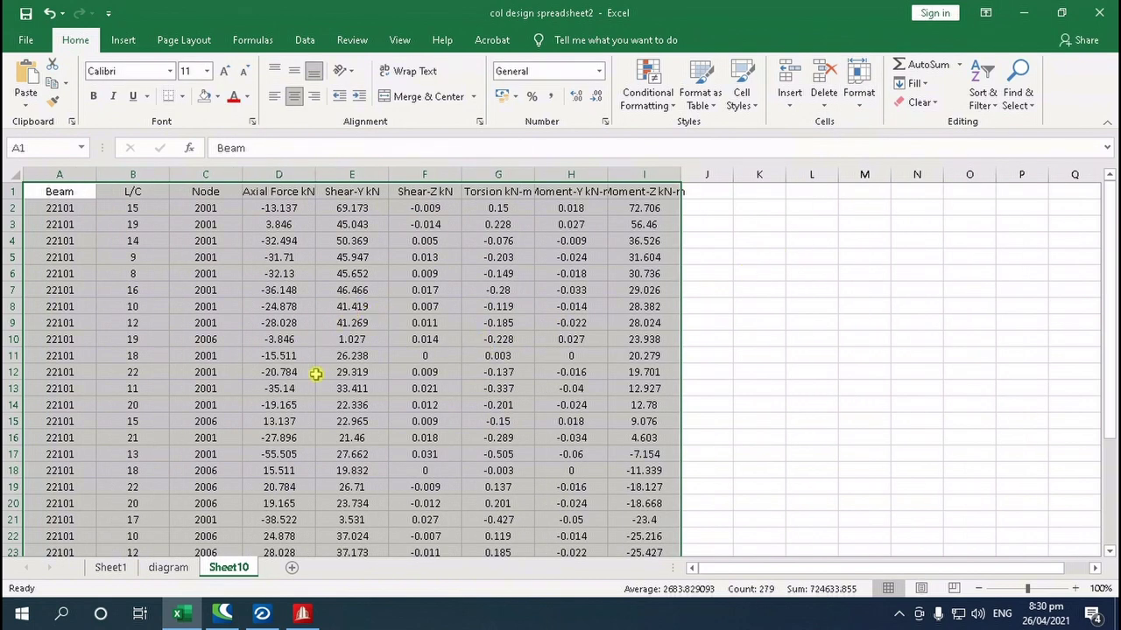
# - In STAAD.Pro, close the Beam End Force table and deselect beam 22101 in the model
pyautogui.click(302, 613)
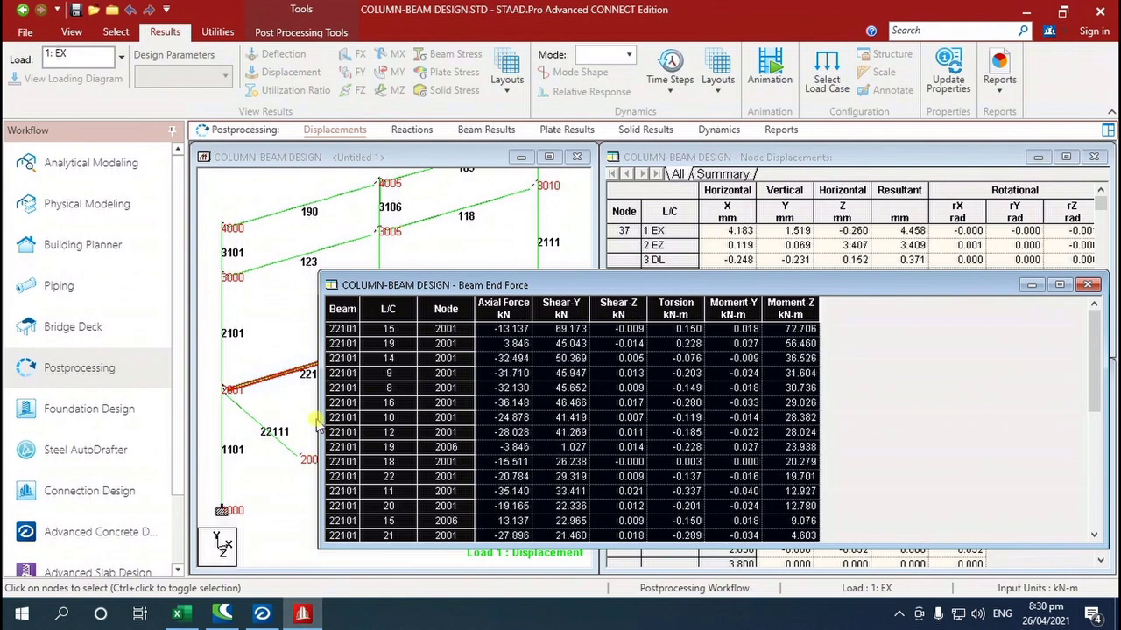
pyautogui.click(1086, 285)
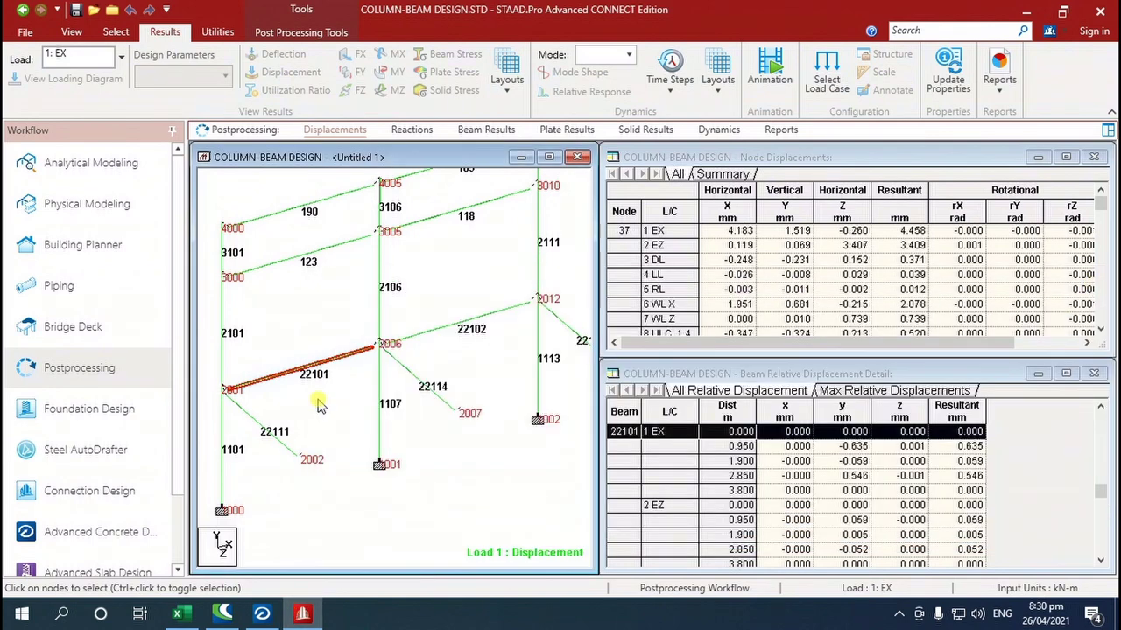
pyautogui.click(392, 347)
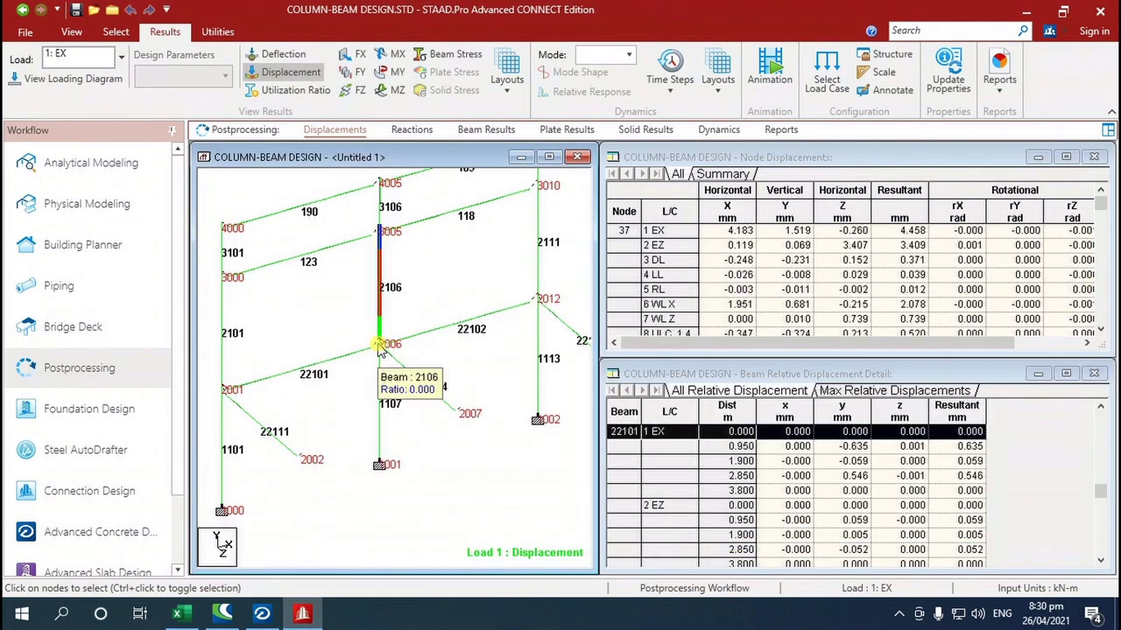
# - In Excel's Sheet10, examine beam 22101's Moment-Z values at node 2006 through the end of the list
pyautogui.click(177, 613)
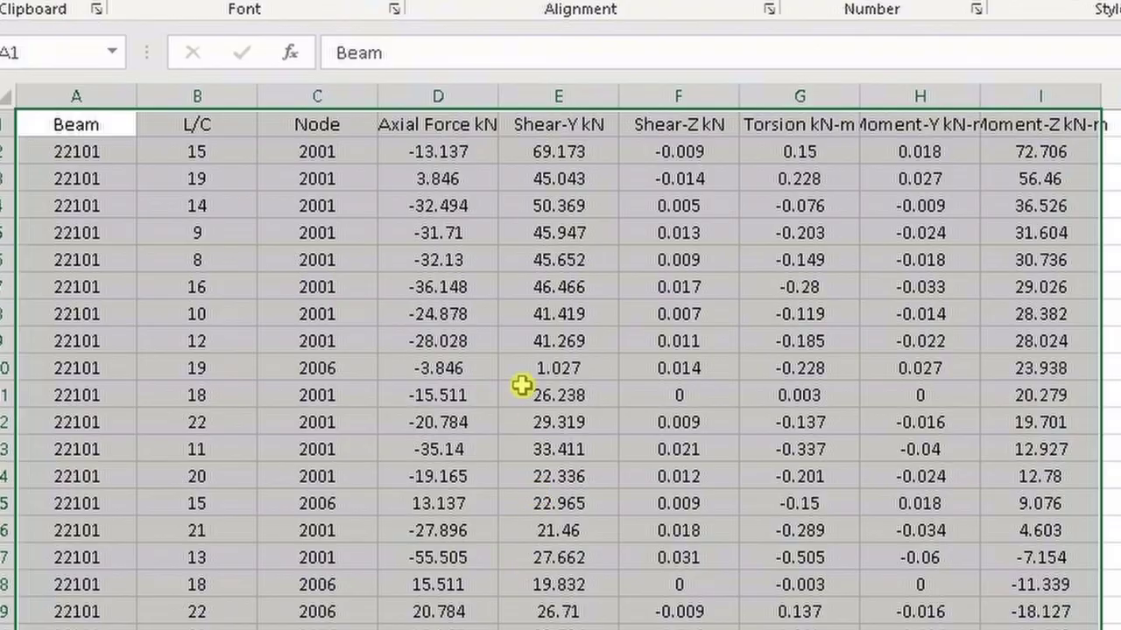
pyautogui.click(306, 151)
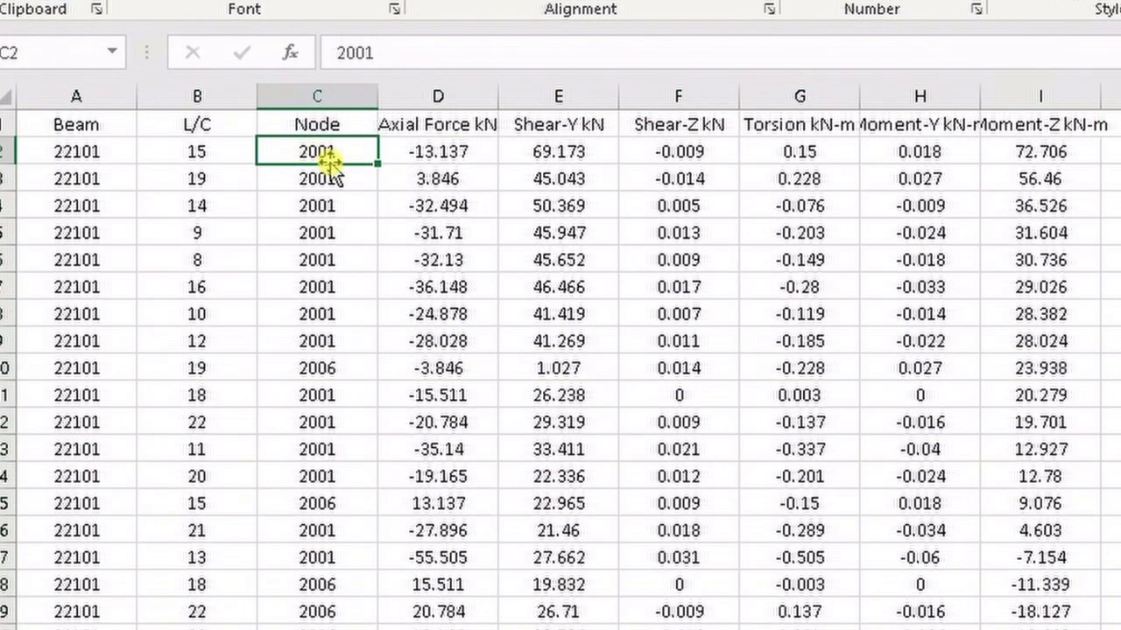
pyautogui.scroll(-3, 341, 186)
pyautogui.scroll(-2, 347, 192)
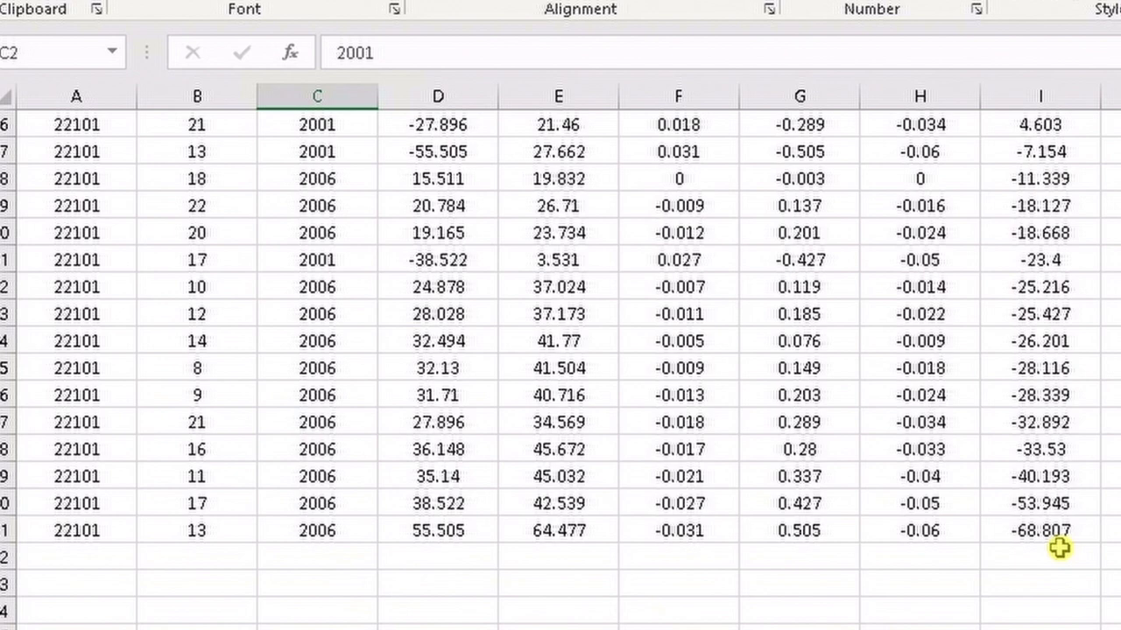
pyautogui.scroll(1, 1059, 547)
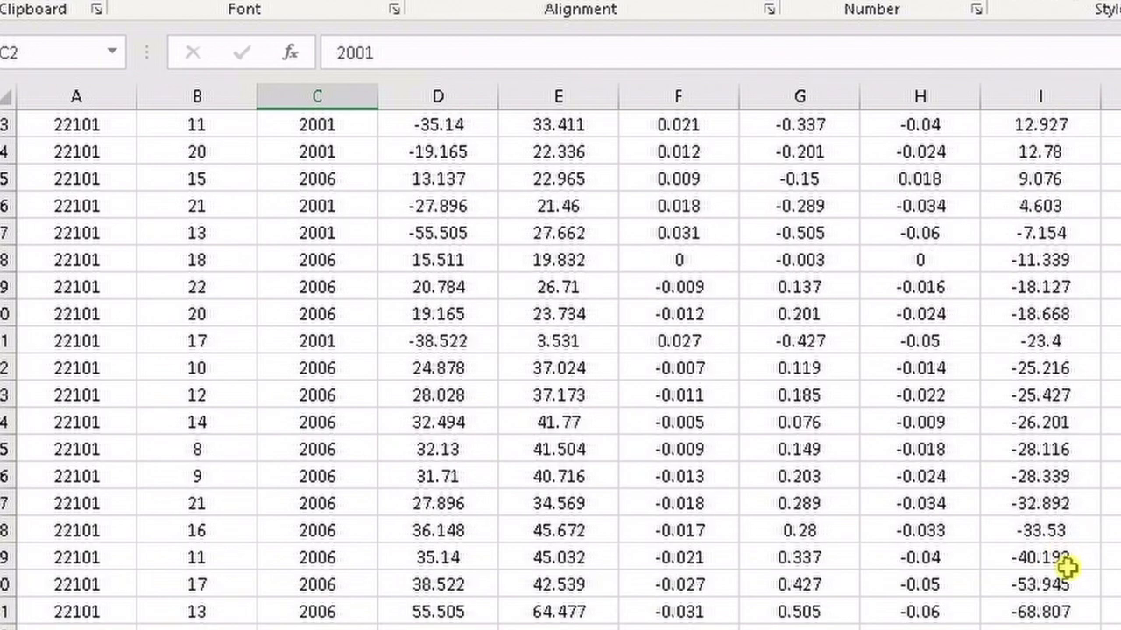
pyautogui.scroll(3, 1068, 567)
pyautogui.scroll(-4, 1050, 551)
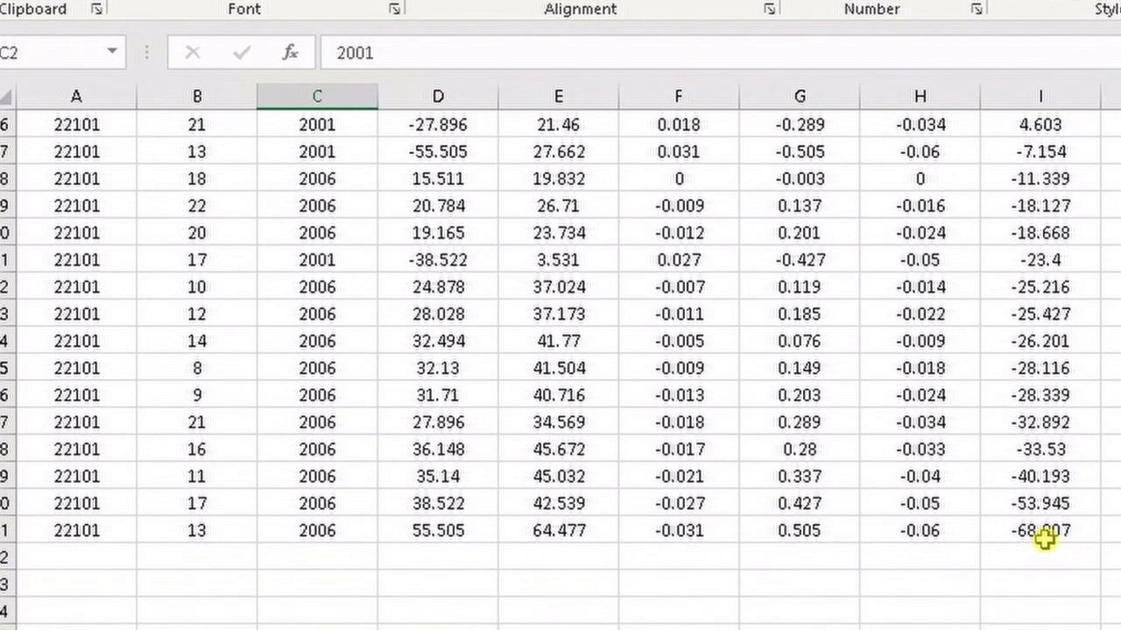
# - In Excel's Sheet10, identify the load case of beam 22101's most negative Moment-Z at node 2006, and select that beam in STAAD.Pro
pyautogui.click(1044, 538)
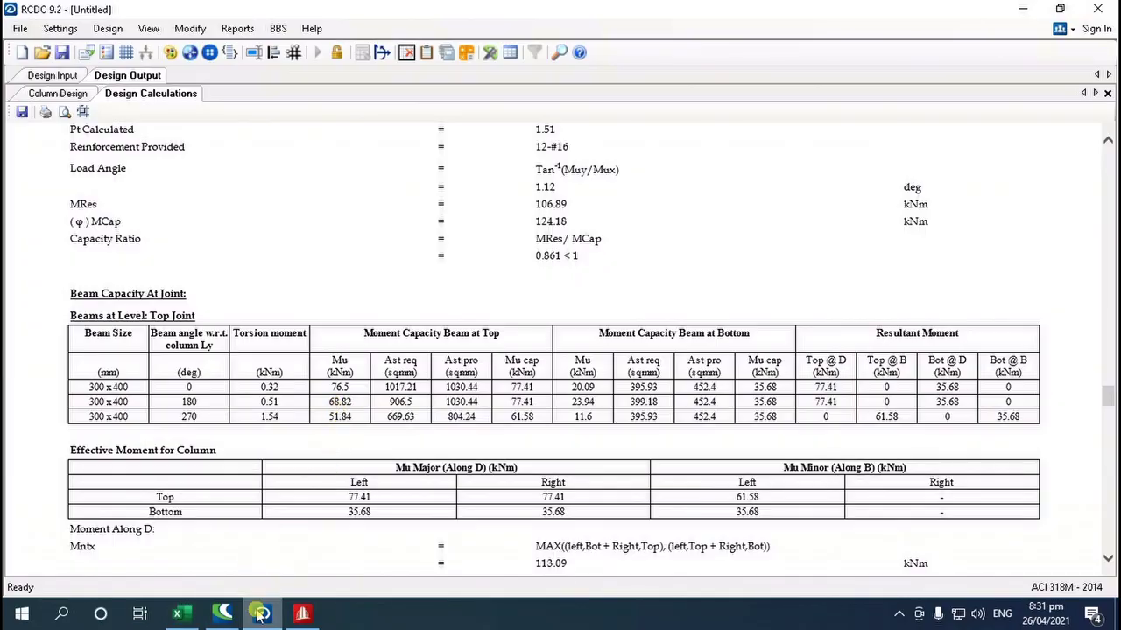
pyautogui.click(300, 617)
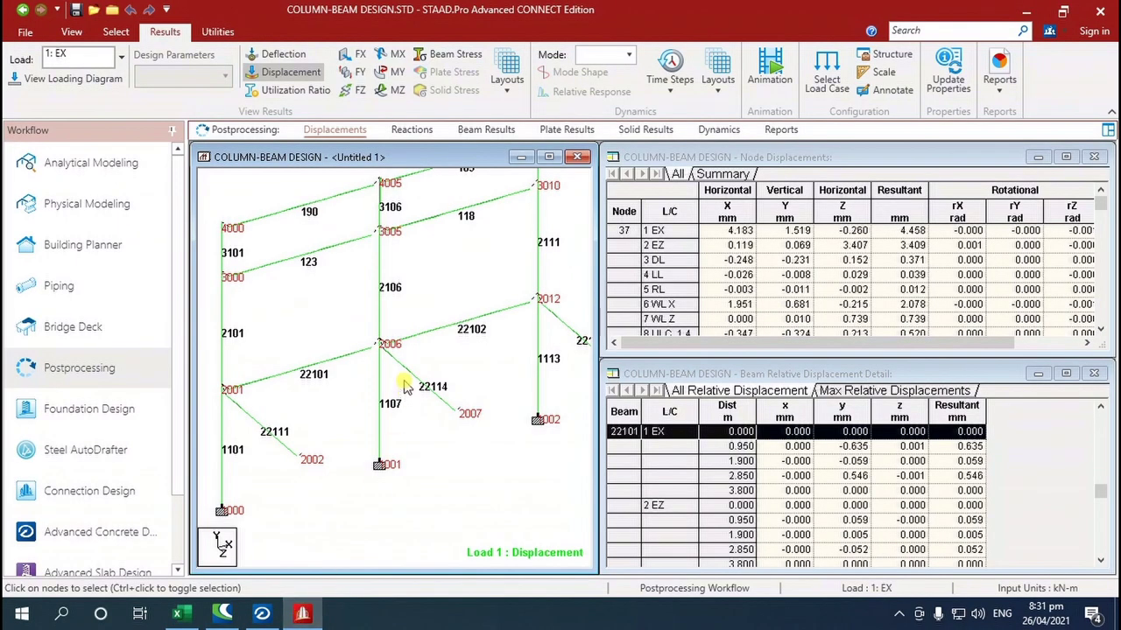
pyautogui.doubleClick(358, 355)
pyautogui.press('Escape')
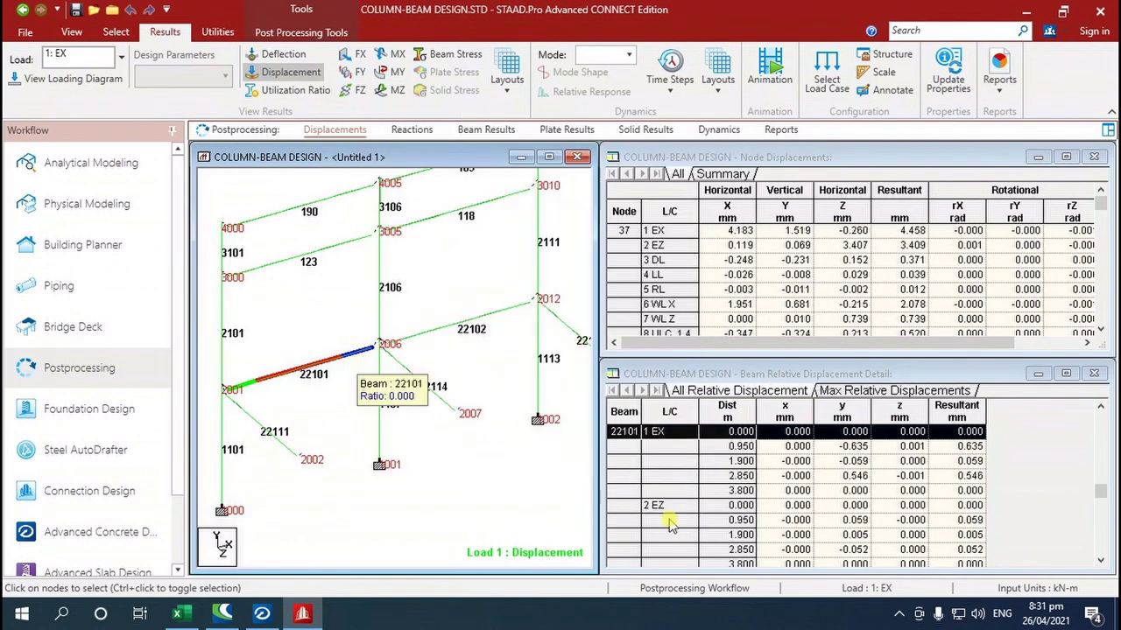
pyautogui.click(177, 615)
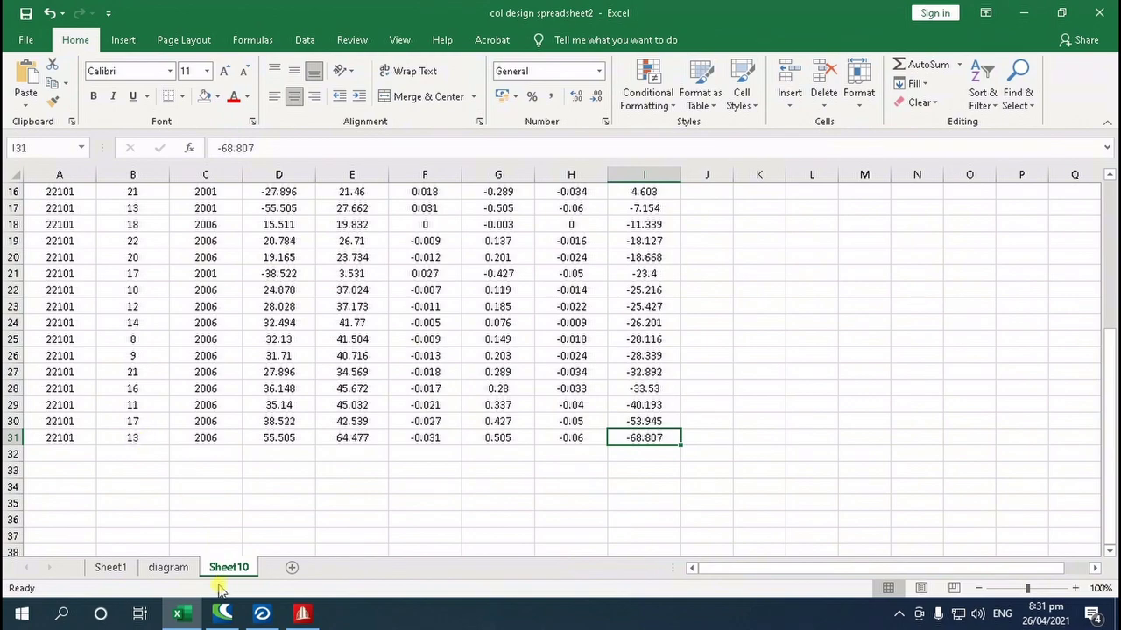
pyautogui.click(302, 613)
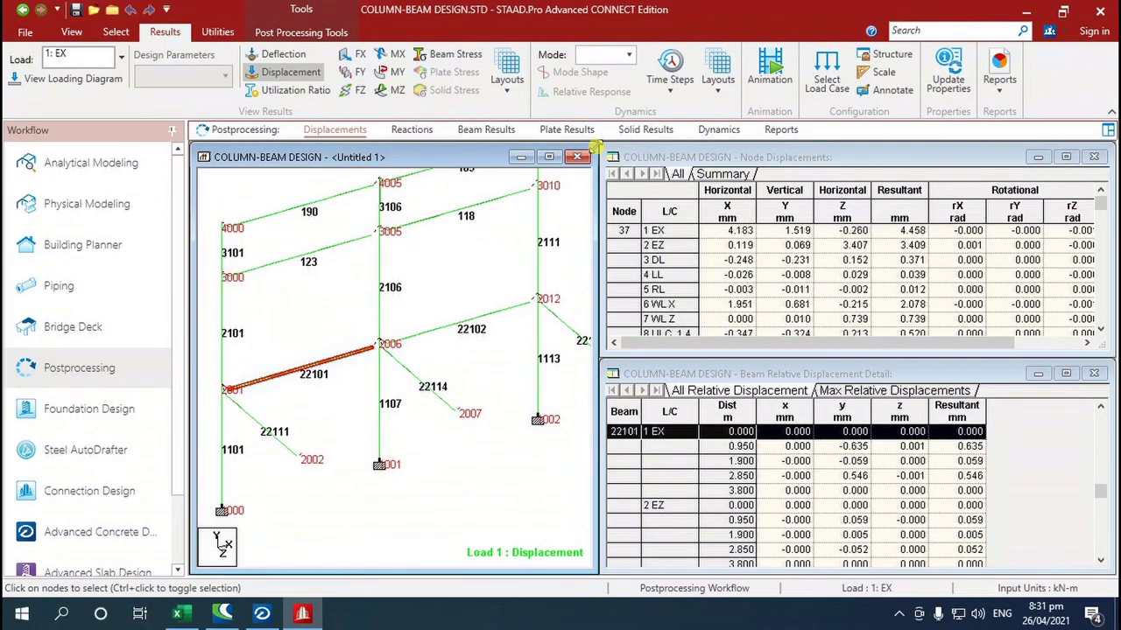
# - View beam 22101's Bending-Z diagram for load case 13, and close the beam's dialog
pyautogui.doubleClick(350, 366)
pyautogui.click(529, 145)
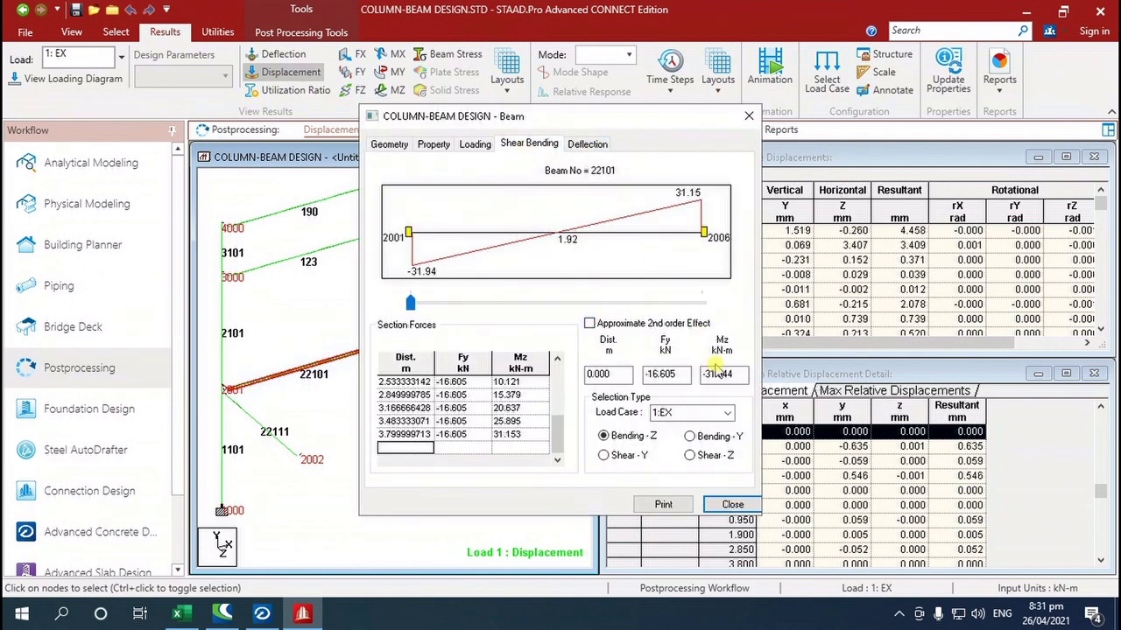
pyautogui.click(728, 414)
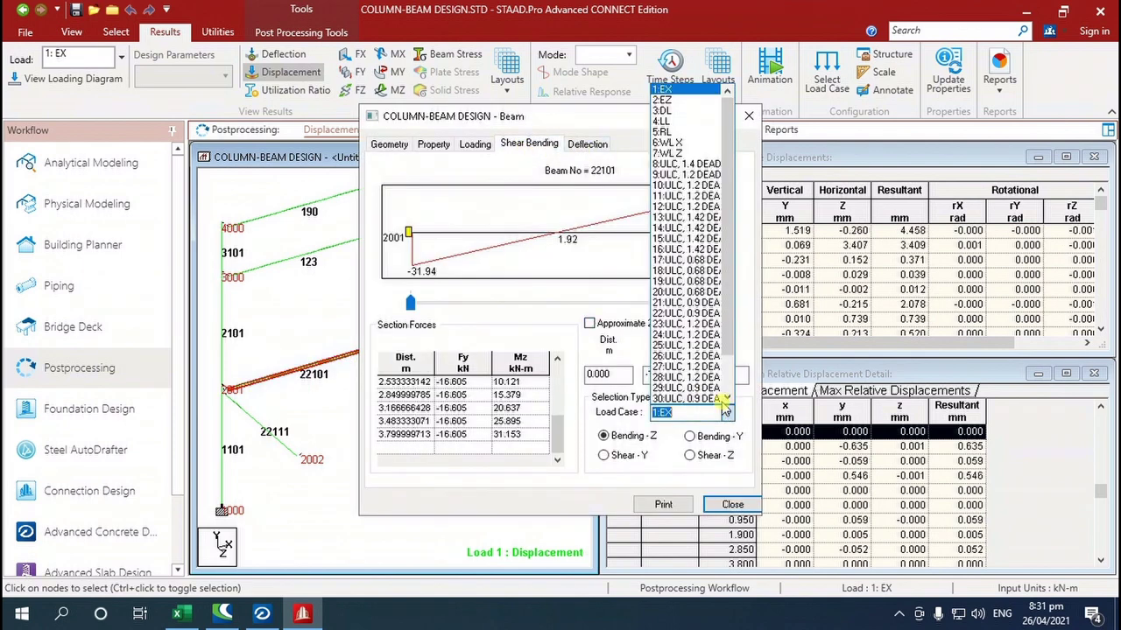
pyautogui.click(669, 218)
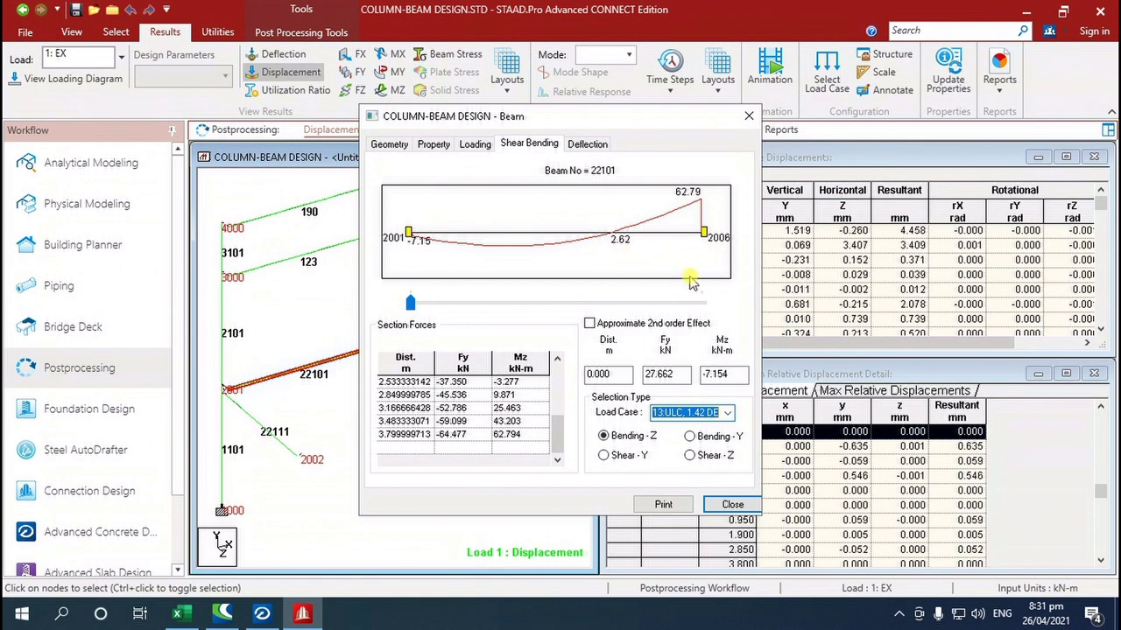
pyautogui.click(725, 508)
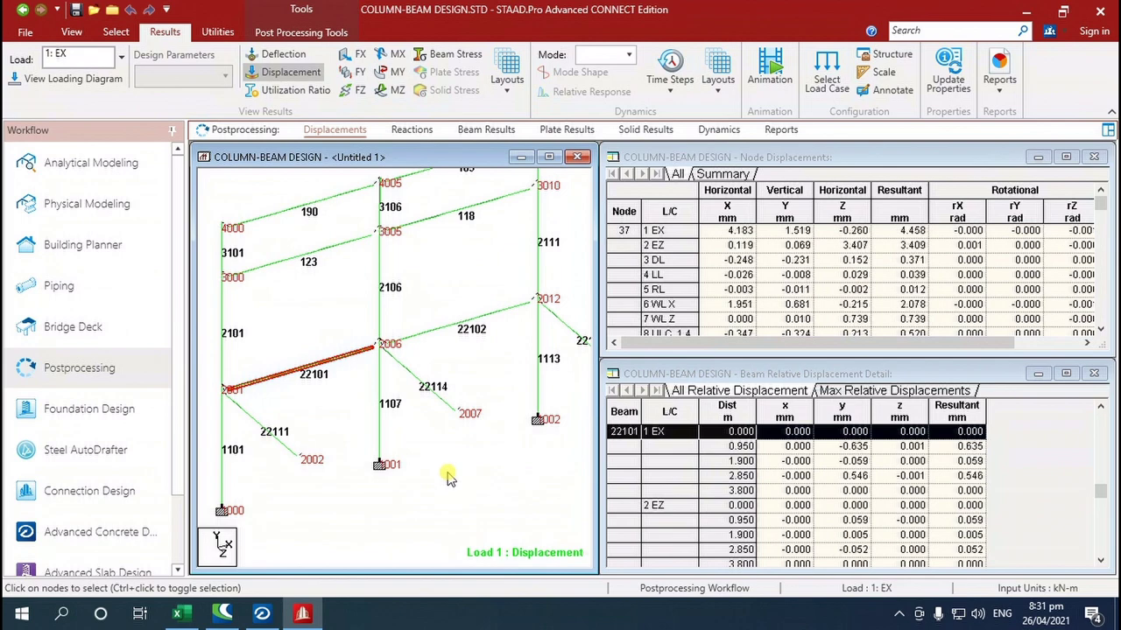
# - In Excel's Sheet10, look up beam 22101's highest positive Moment-Z at node 2006
pyautogui.click(177, 613)
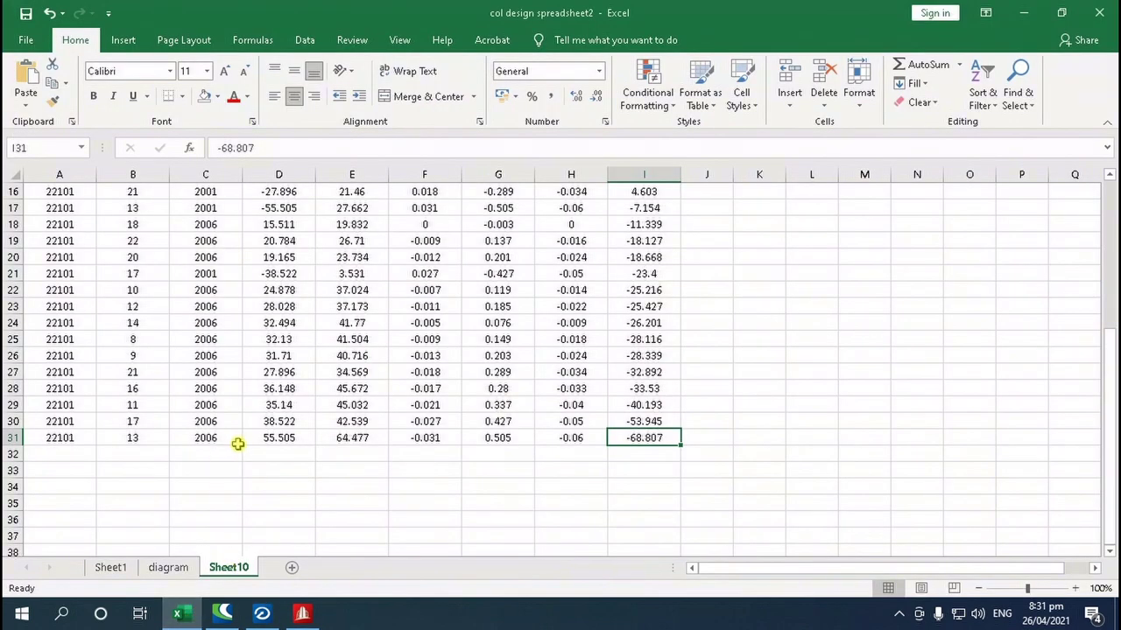
pyautogui.scroll(2, 214, 300)
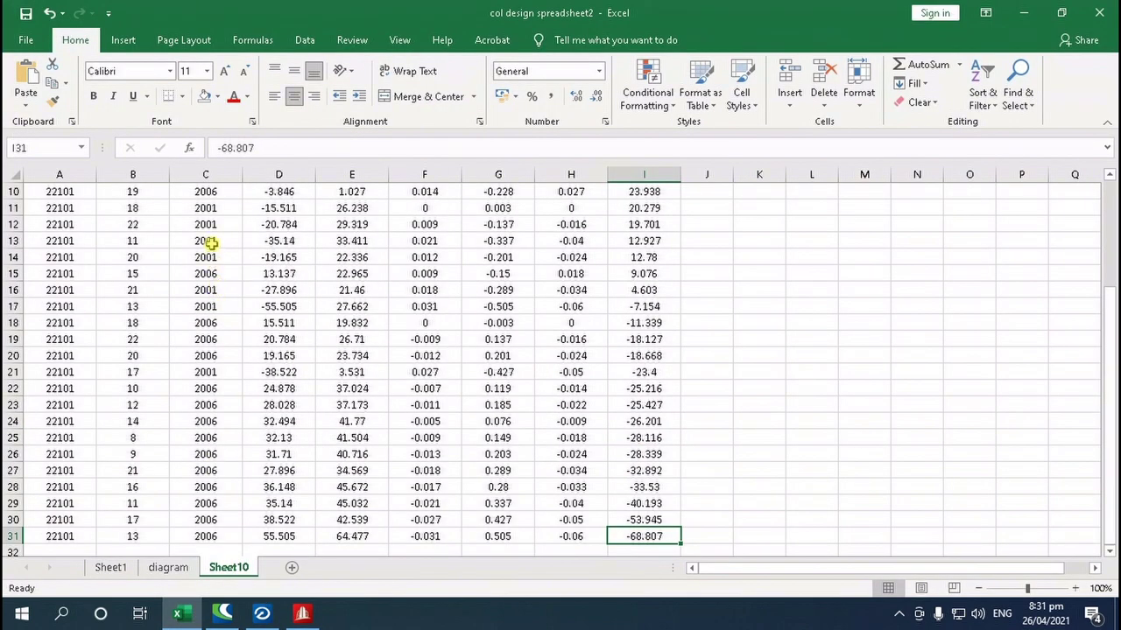
pyautogui.scroll(2, 210, 207)
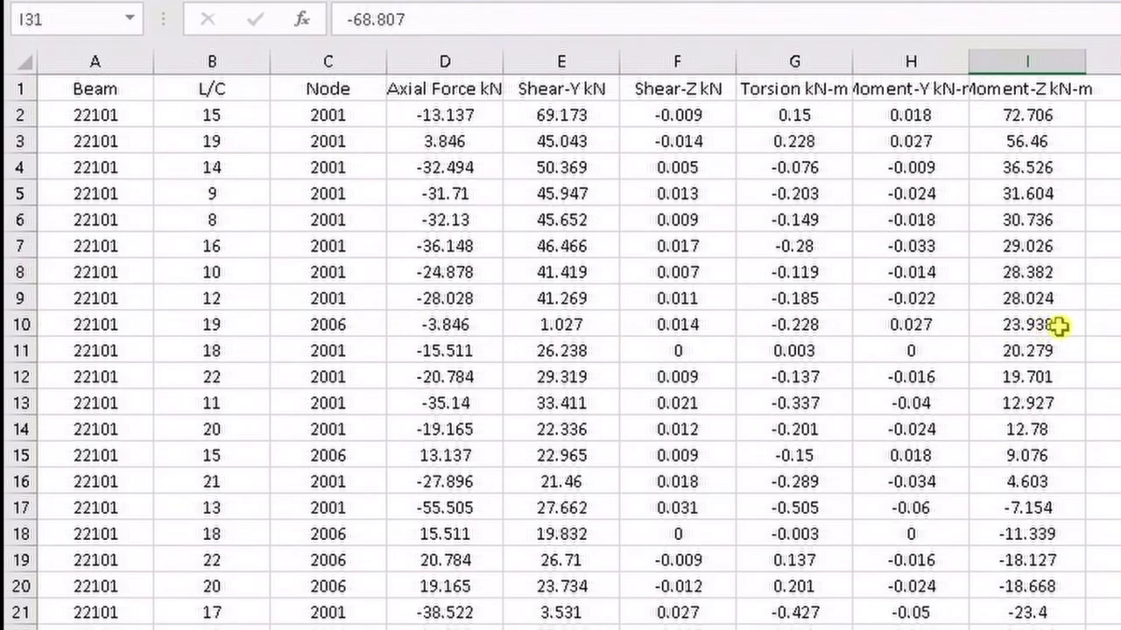
pyautogui.click(1060, 330)
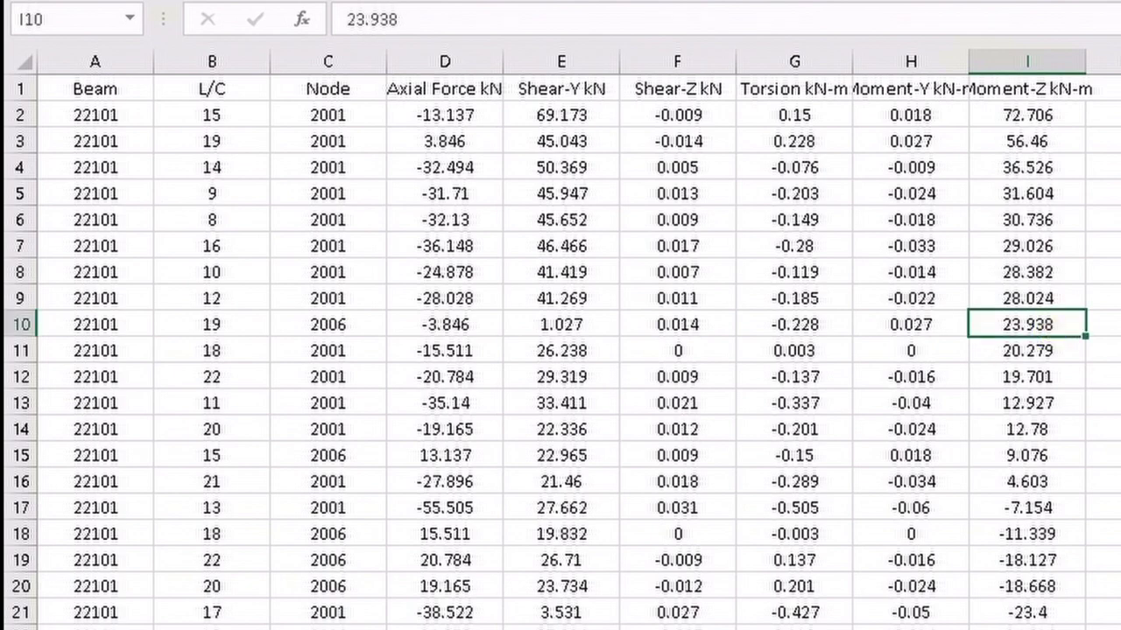
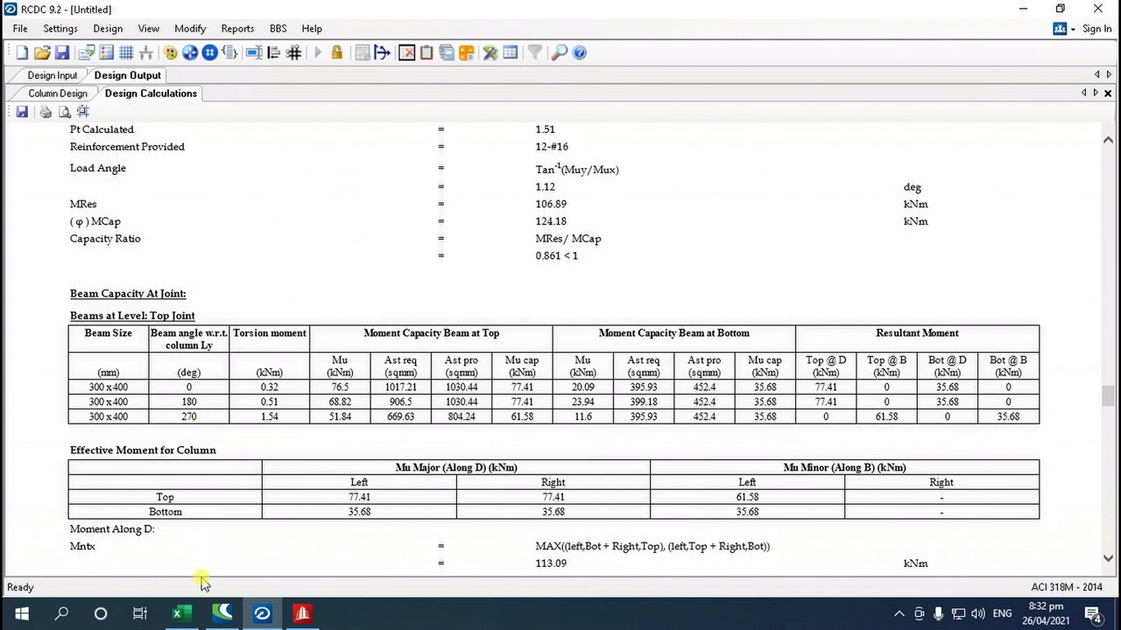
# - In STAAD.Pro, select beam 22114 and set up its Beam End Forces report sorted by Moment-Z
pyautogui.click(178, 613)
pyautogui.click(302, 612)
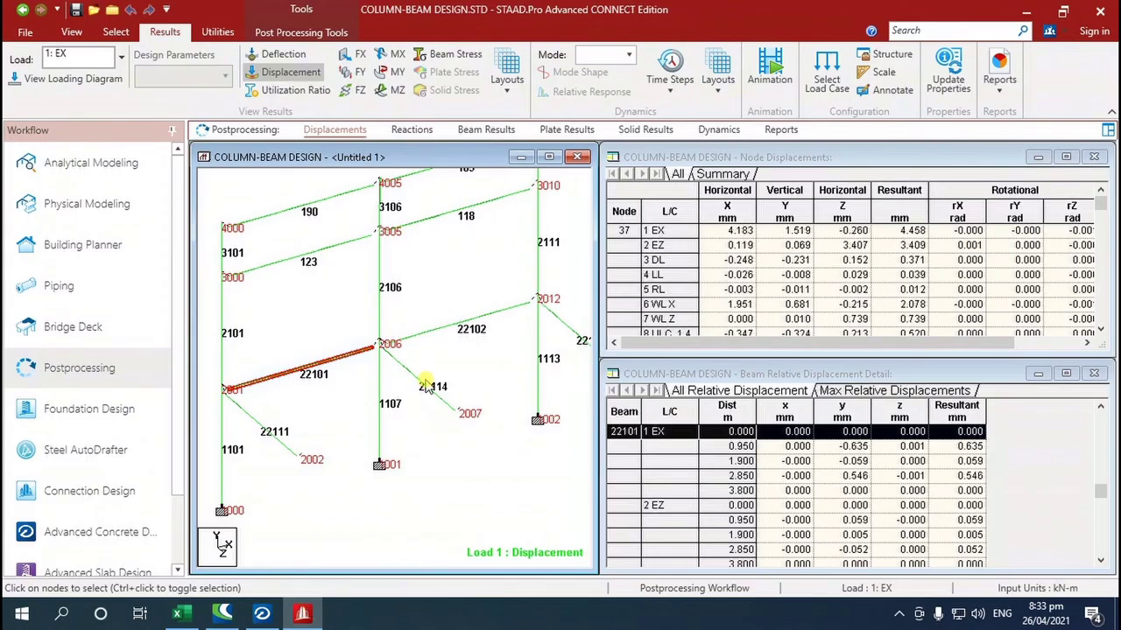
pyautogui.click(422, 381)
pyautogui.click(1004, 101)
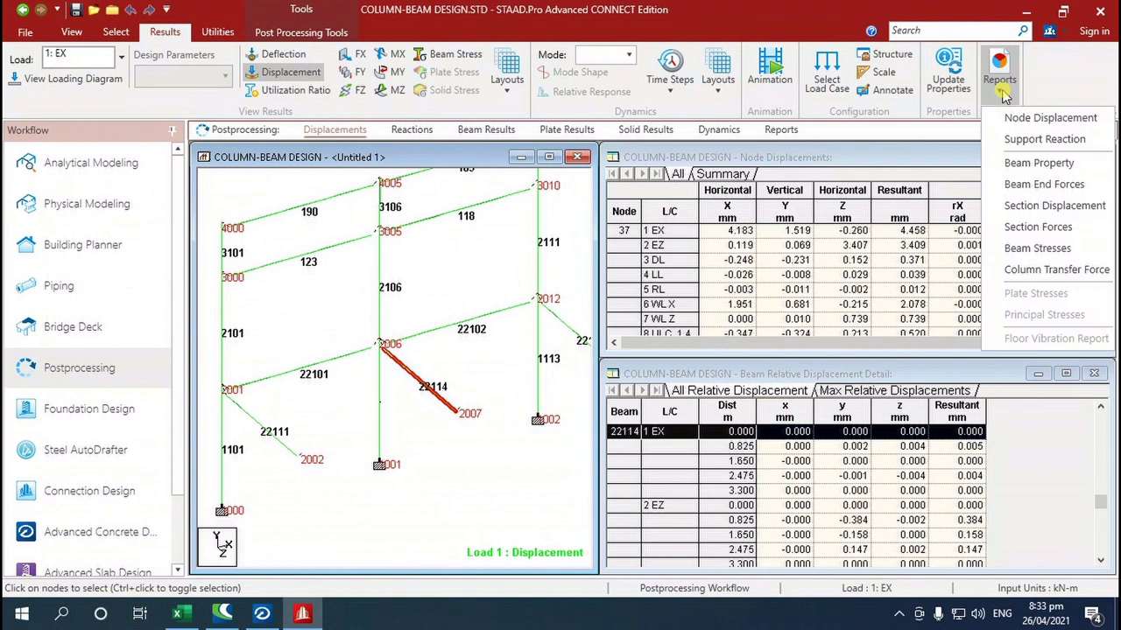
pyautogui.click(1052, 184)
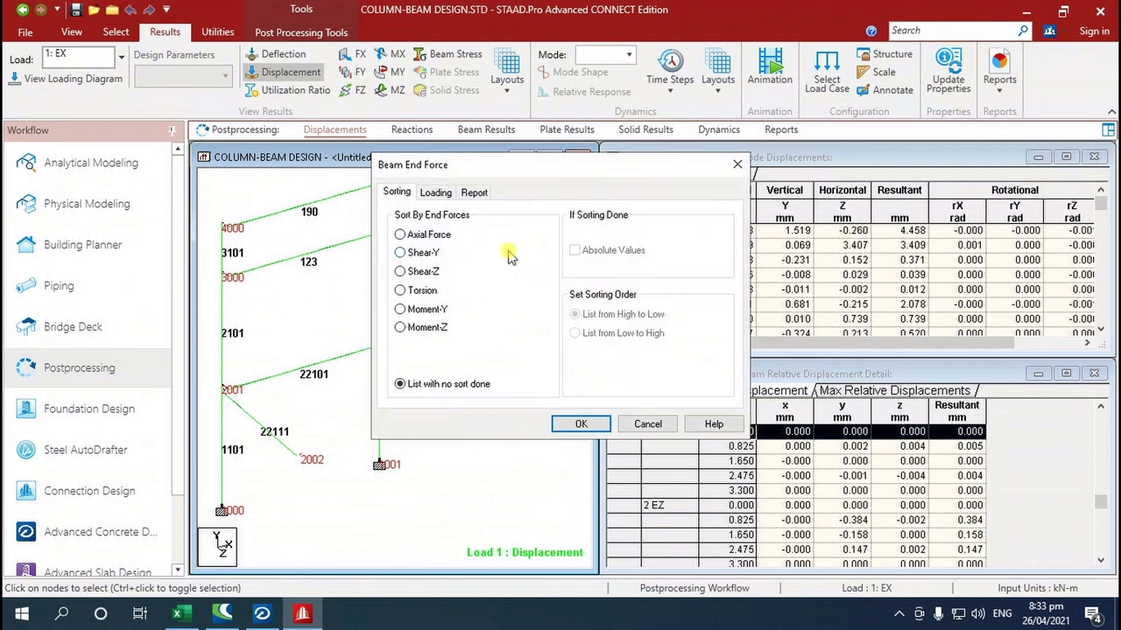
pyautogui.click(429, 328)
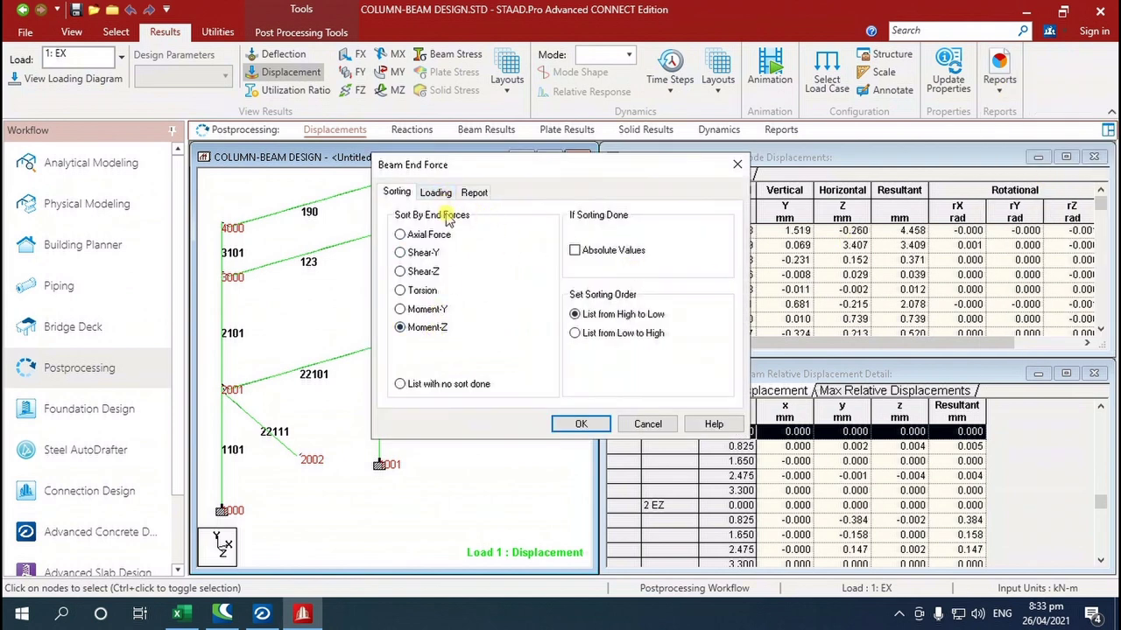
# - Include load cases 8 through 22 in the report and generate the Beam End Force table
pyautogui.click(437, 193)
pyautogui.click(561, 374)
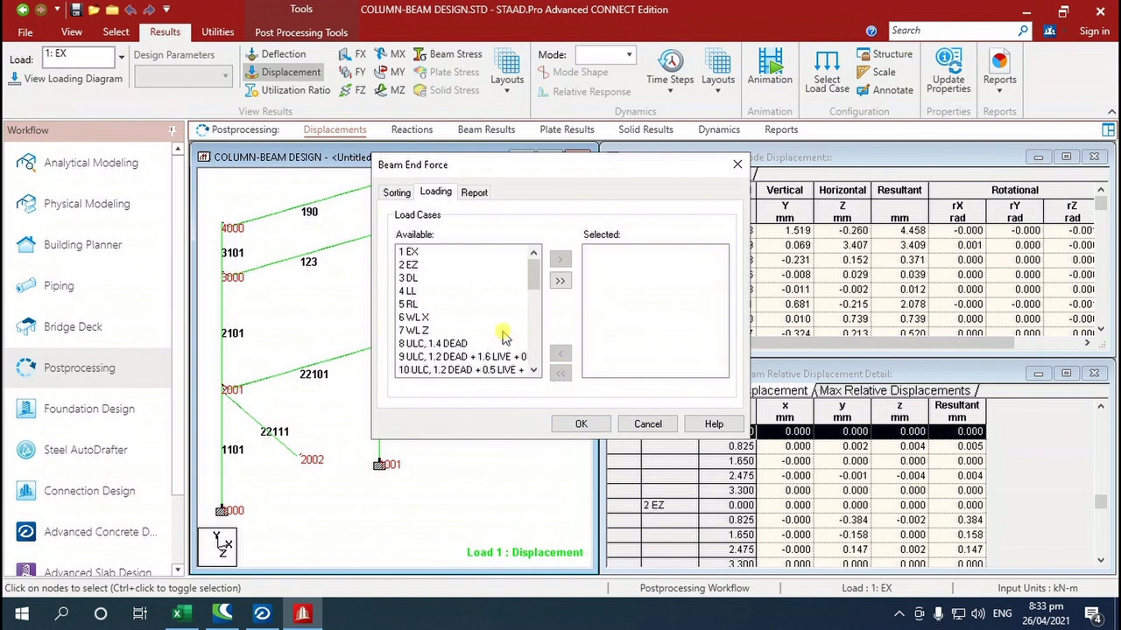
pyautogui.click(460, 344)
pyautogui.scroll(-4, 462, 347)
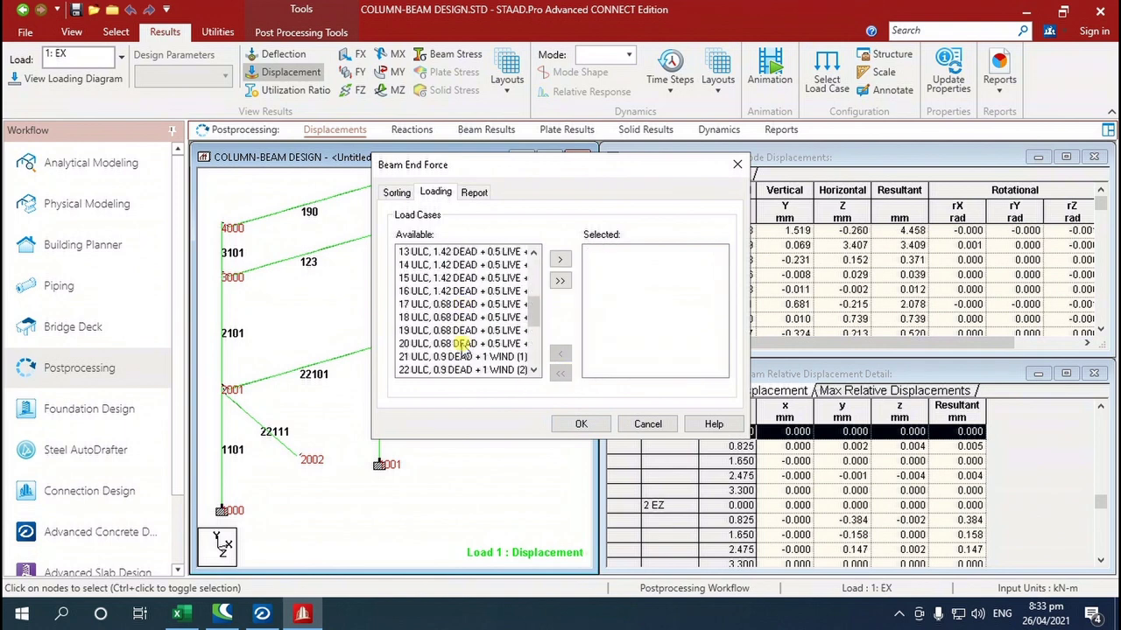
pyautogui.keyDown('shift'); pyautogui.click(442, 371); pyautogui.keyUp('shift')
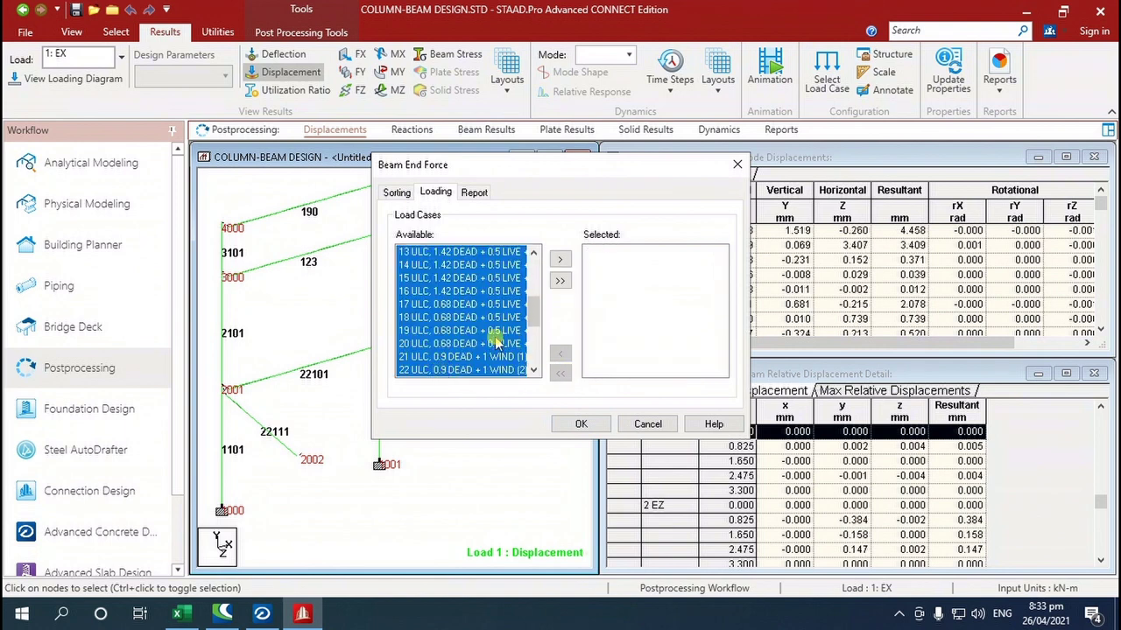
pyautogui.click(560, 260)
pyautogui.click(581, 425)
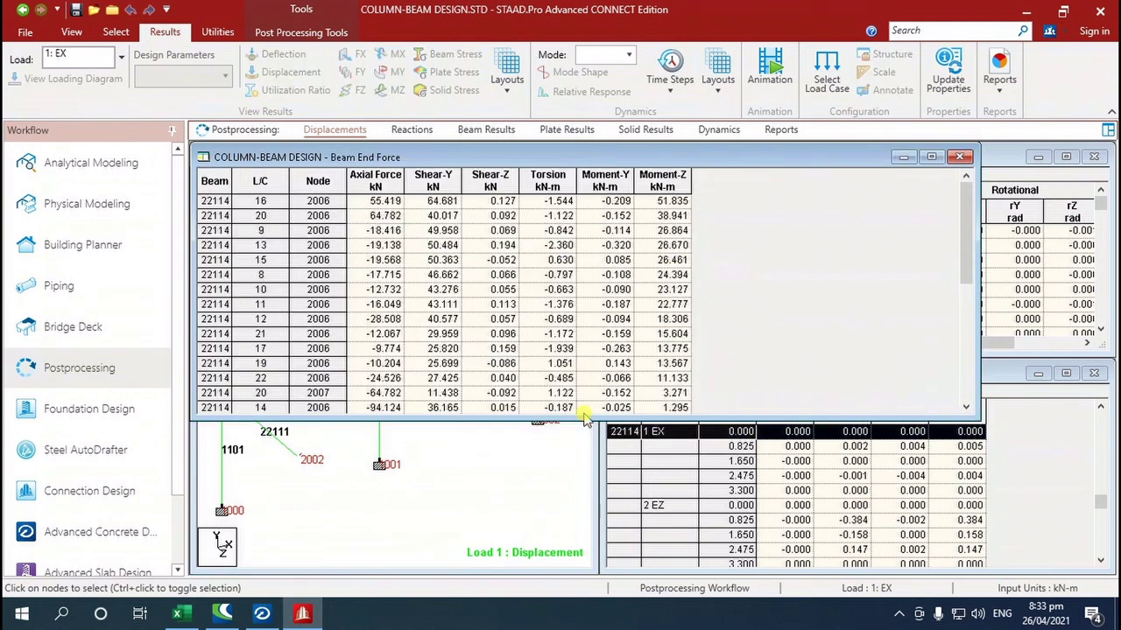
# - Copy beam 22114's entire end force table and paste it into Excel's Sheet11 at cell A1
pyautogui.click(208, 184)
pyautogui.rightClick(208, 185)
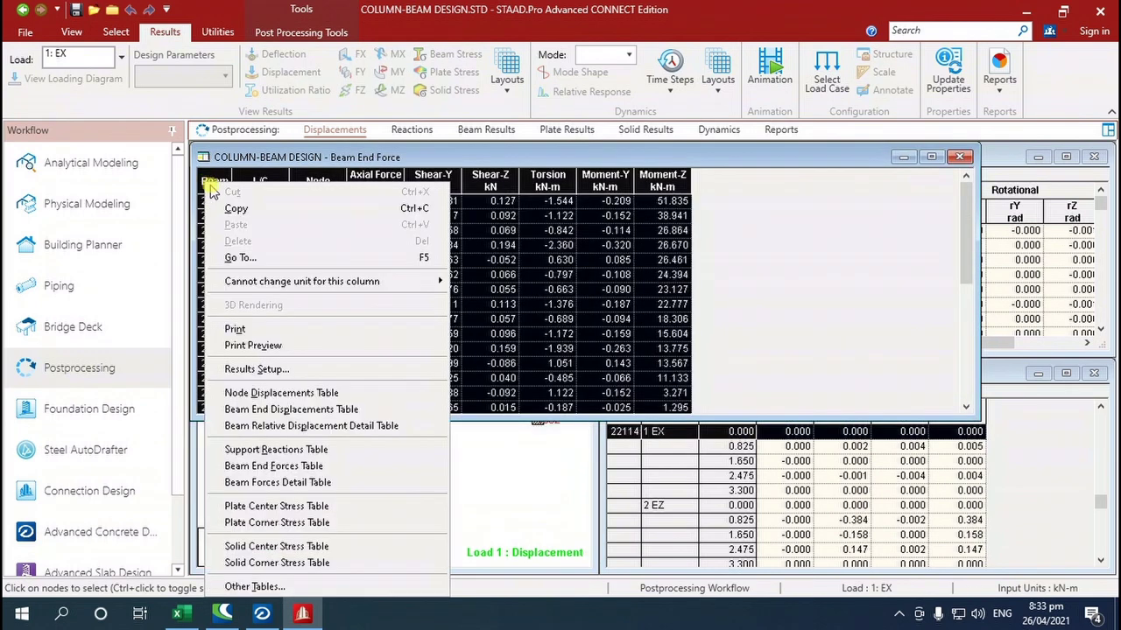
pyautogui.click(236, 209)
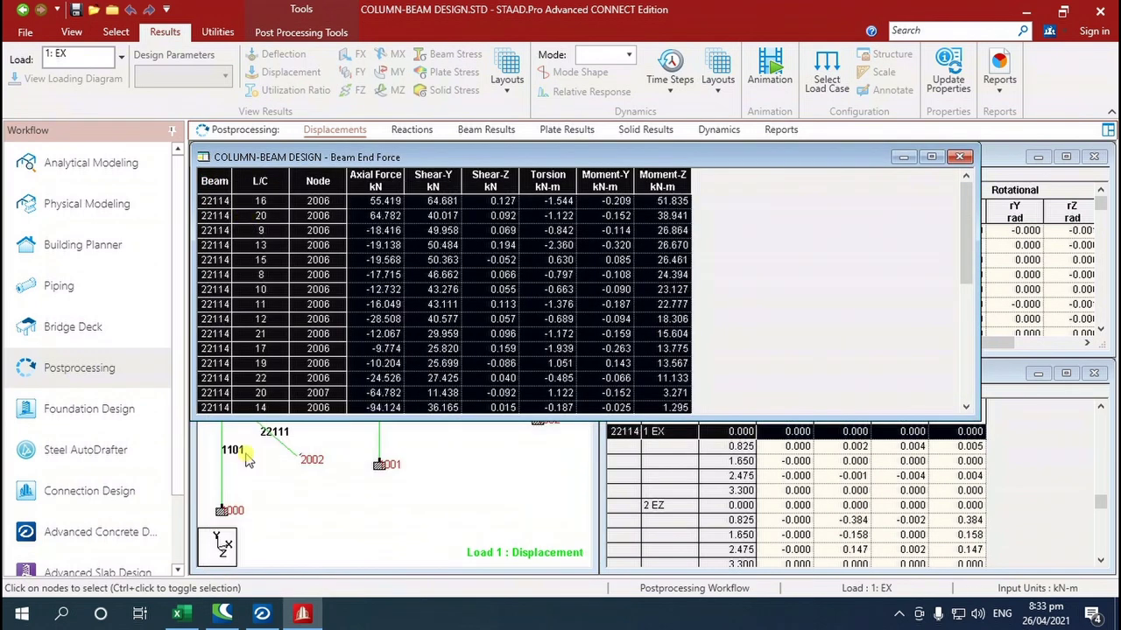
pyautogui.click(177, 613)
pyautogui.rightClick(65, 193)
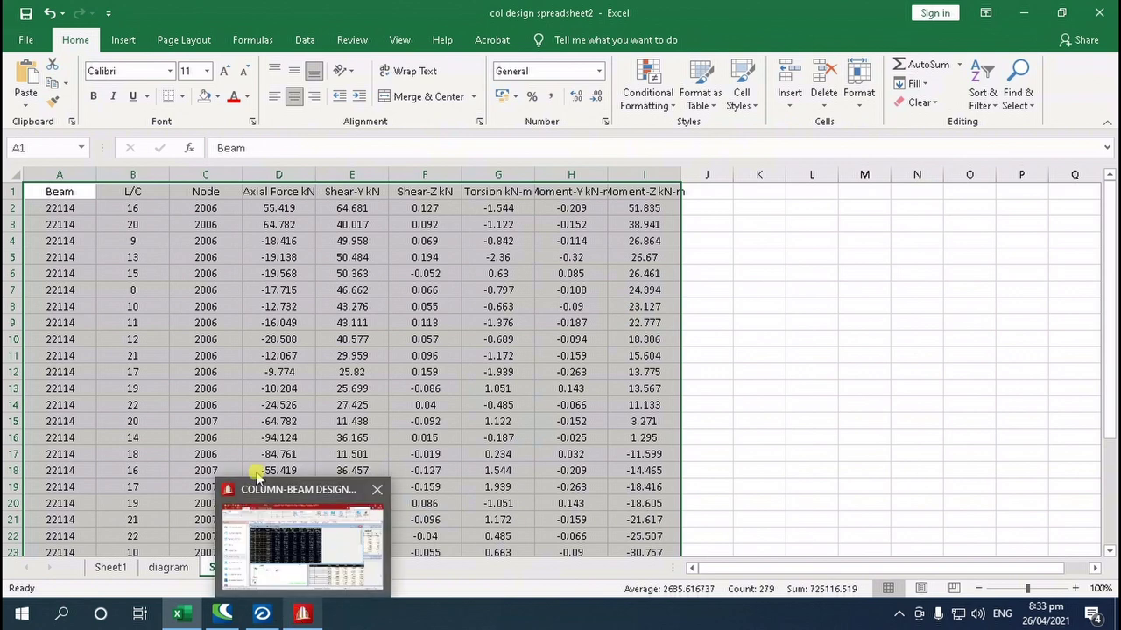
# - Compare beam 22114's highest Moment-Z at node 2006 in Sheet11 with the top Mu of the 270-degree beam in RCDC
pyautogui.click(658, 207)
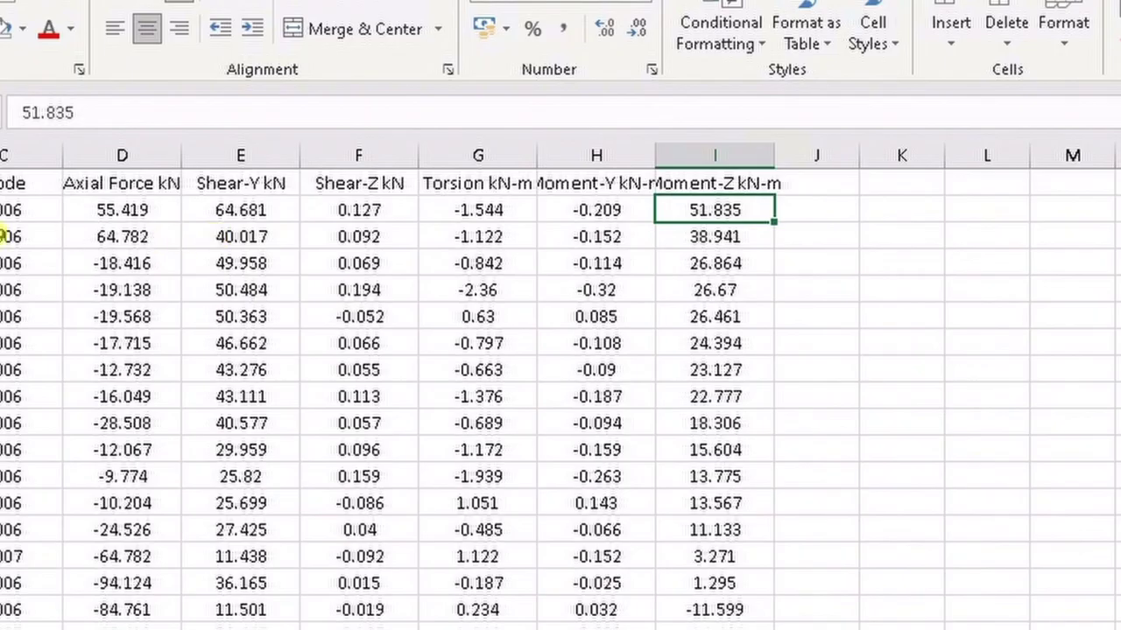
pyautogui.scroll(-5, 242, 411)
pyautogui.scroll(5, 63, 591)
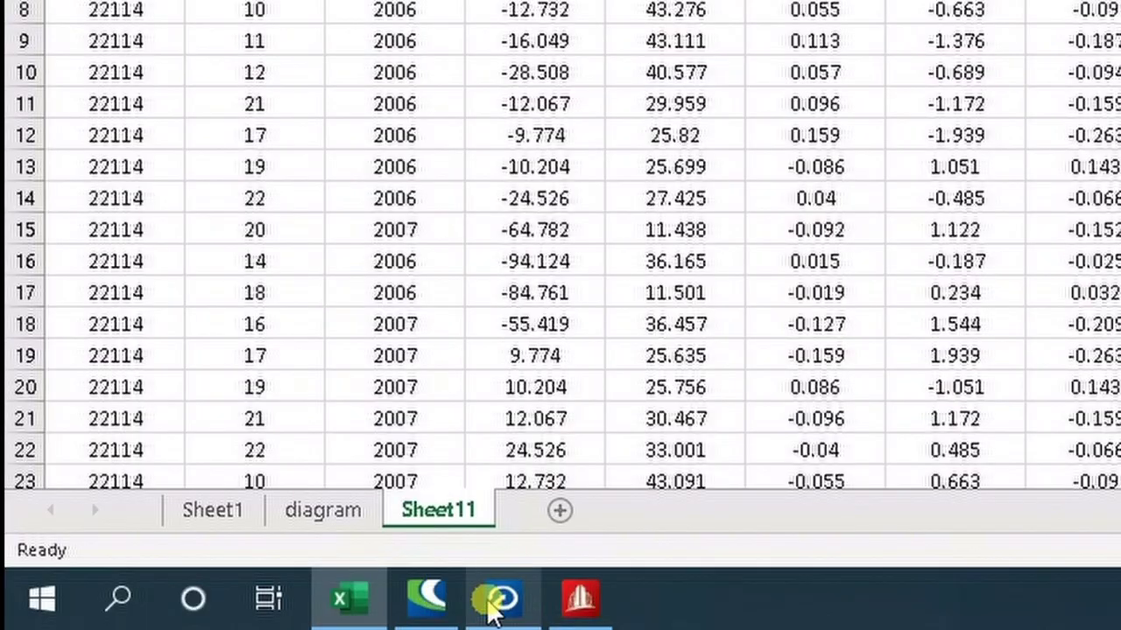
pyautogui.click(492, 603)
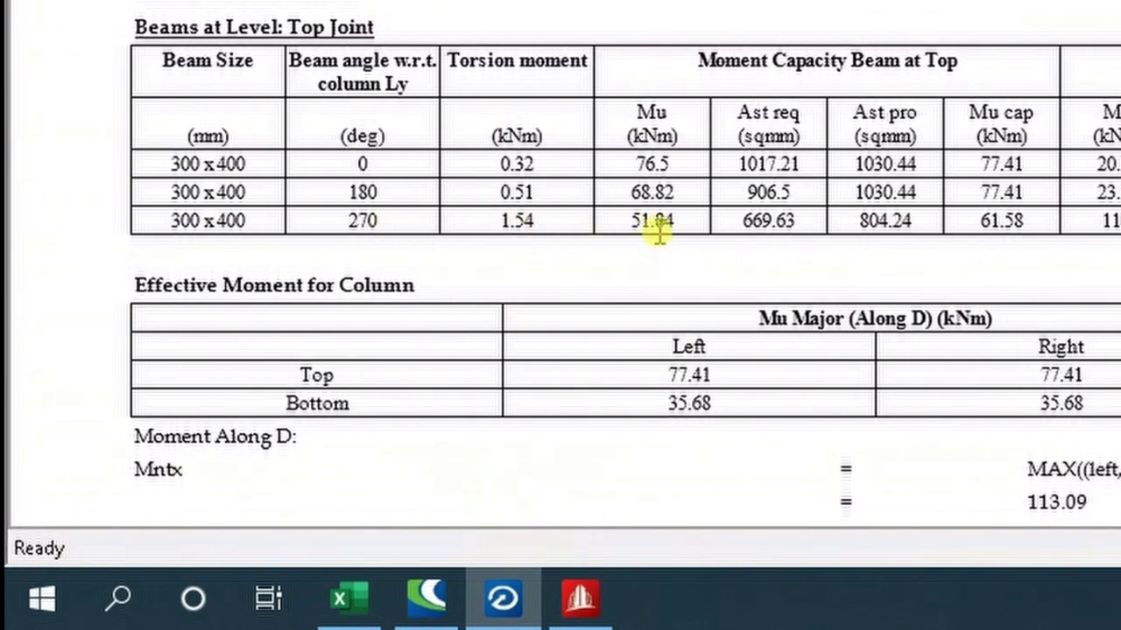
pyautogui.moveTo(501, 617)
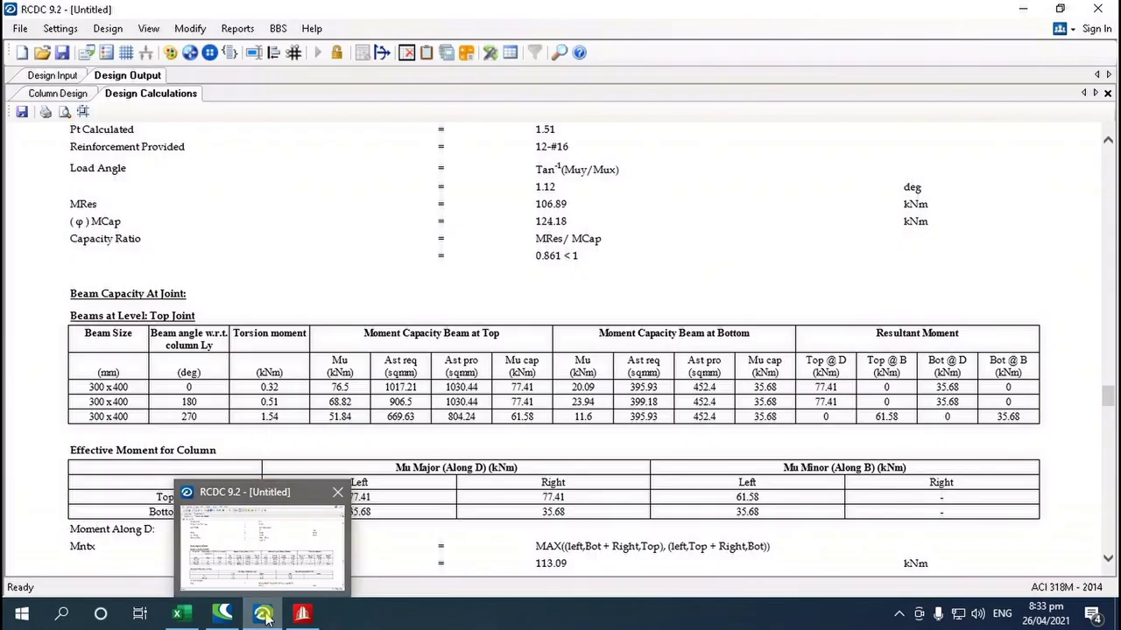
pyautogui.click(266, 617)
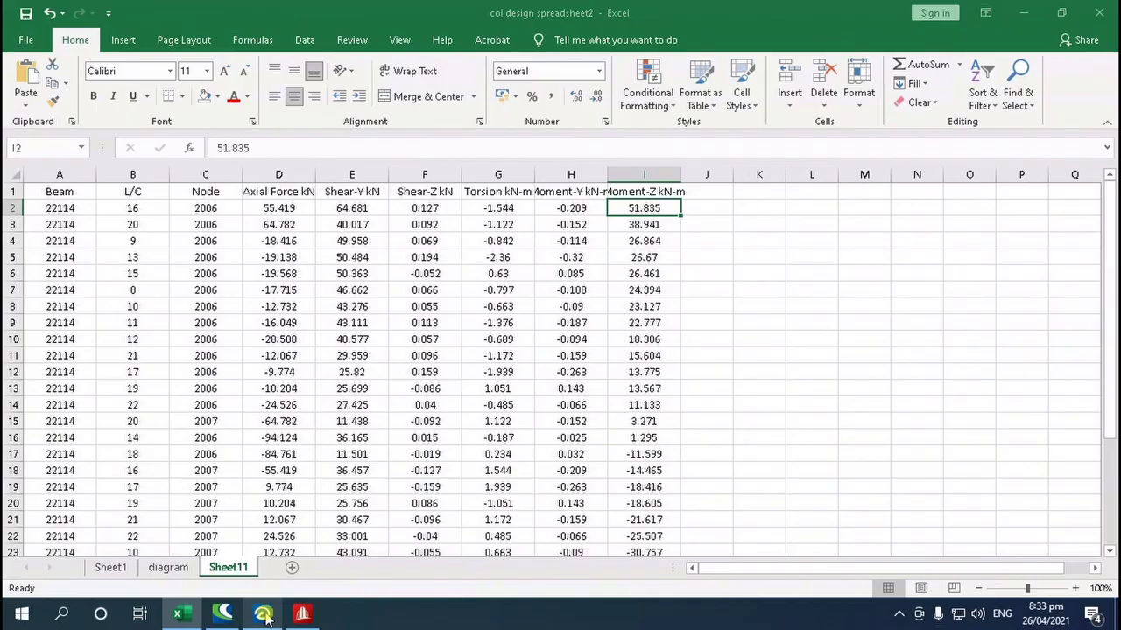
pyautogui.click(266, 617)
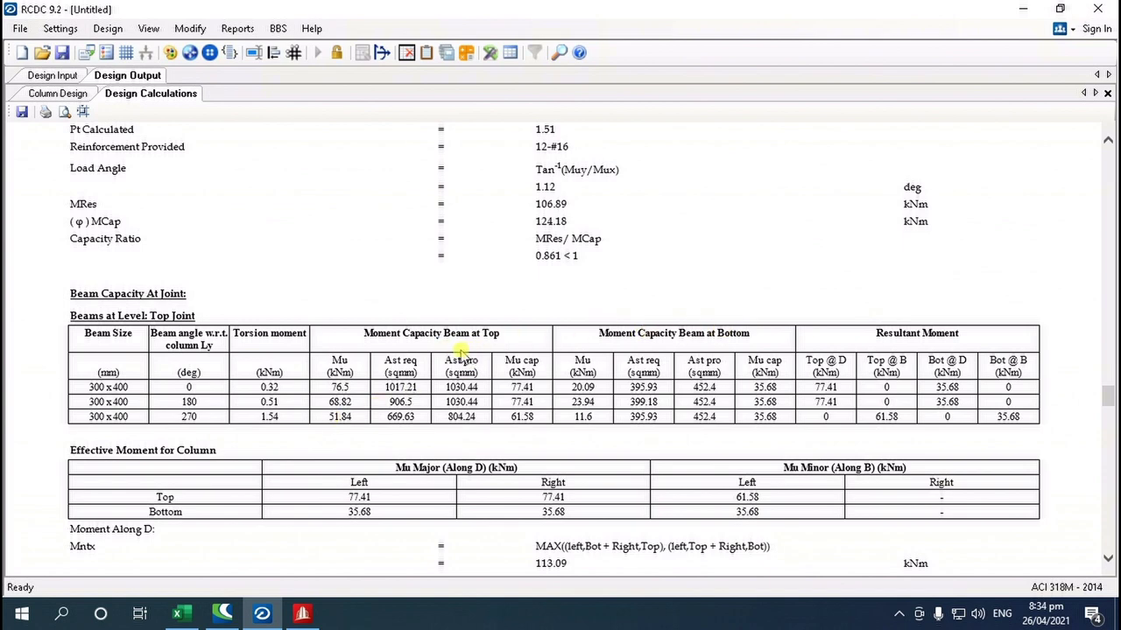
pyautogui.moveTo(270, 619)
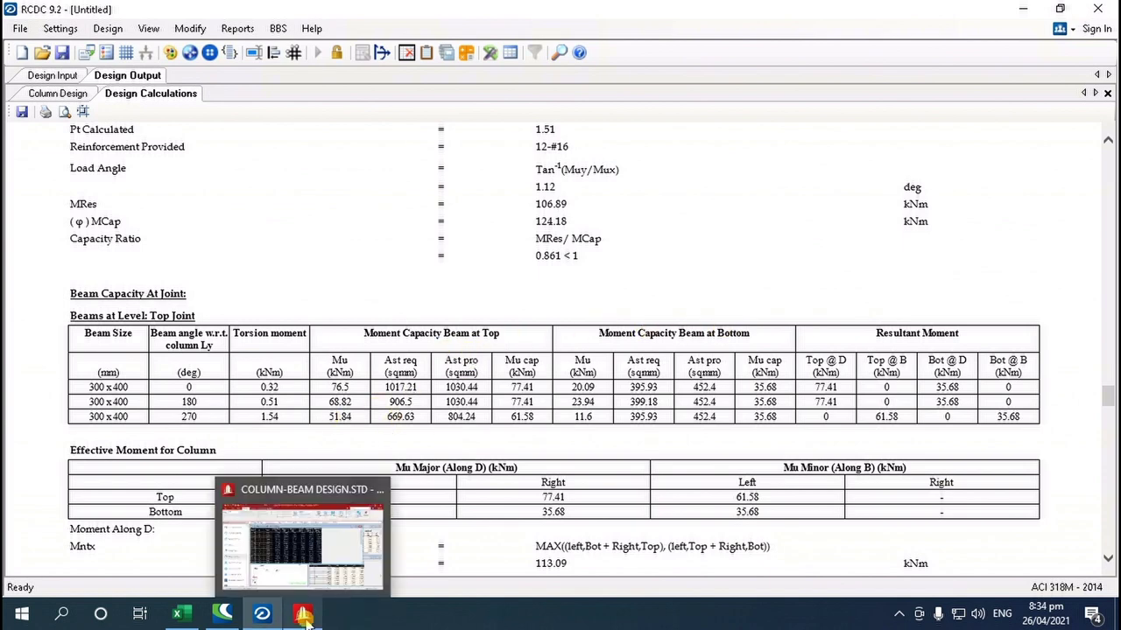
# - Find beam 22114's most negative Moment-Z at node 2006 in Excel and compare it with the 270-degree beam's bottom Mu in RCDC
pyautogui.click(177, 614)
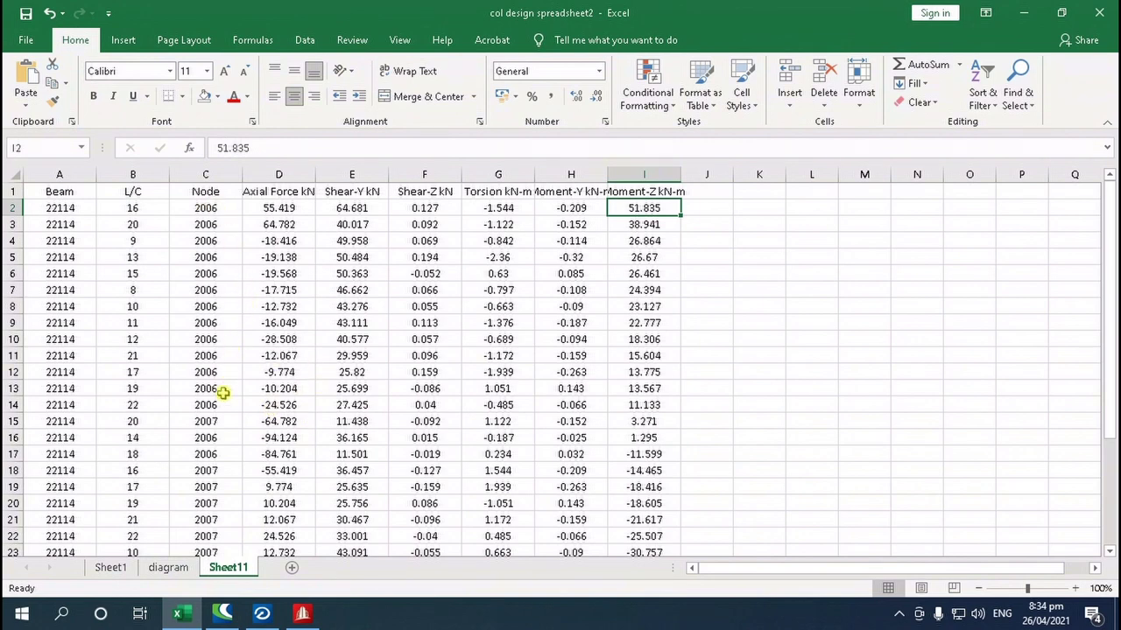
pyautogui.scroll(-4, 225, 445)
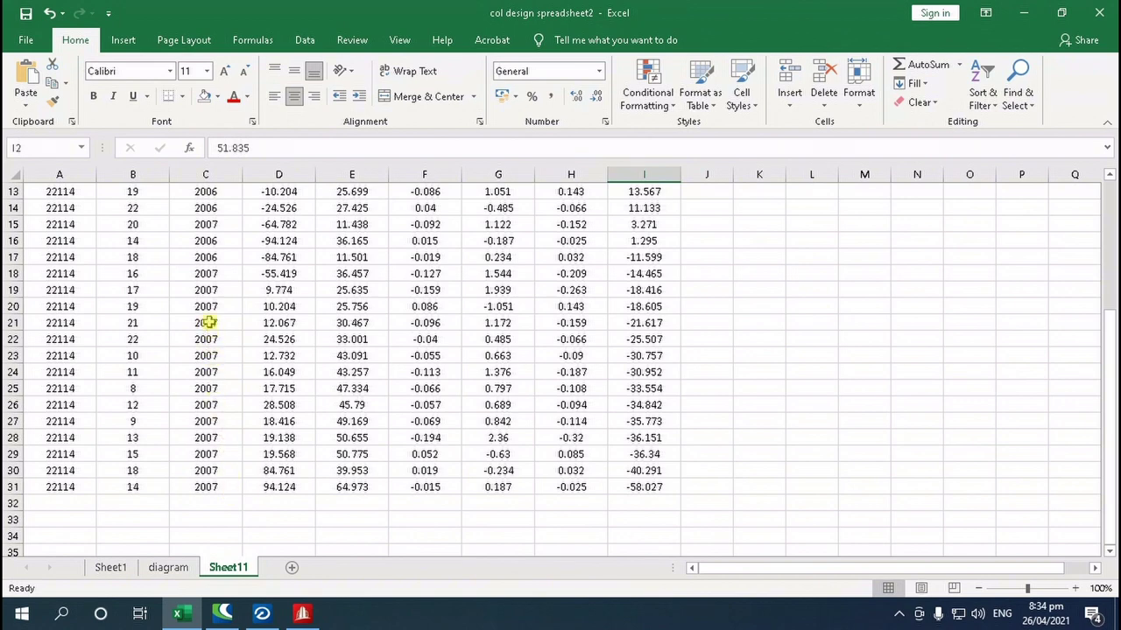
pyautogui.click(213, 259)
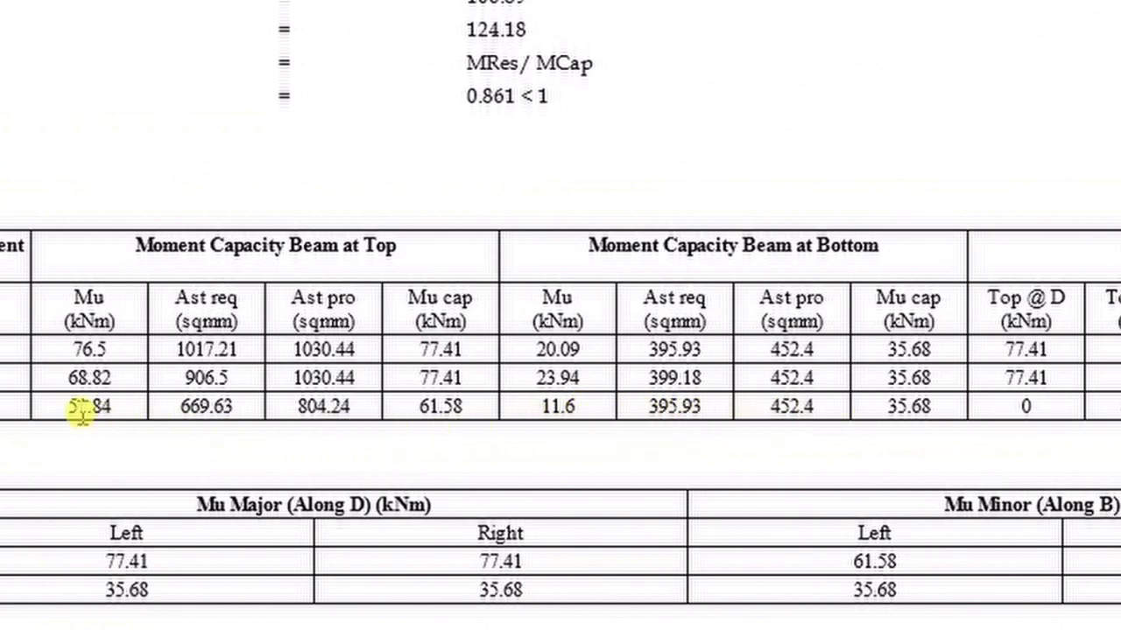
pyautogui.scroll(3, 311, 440)
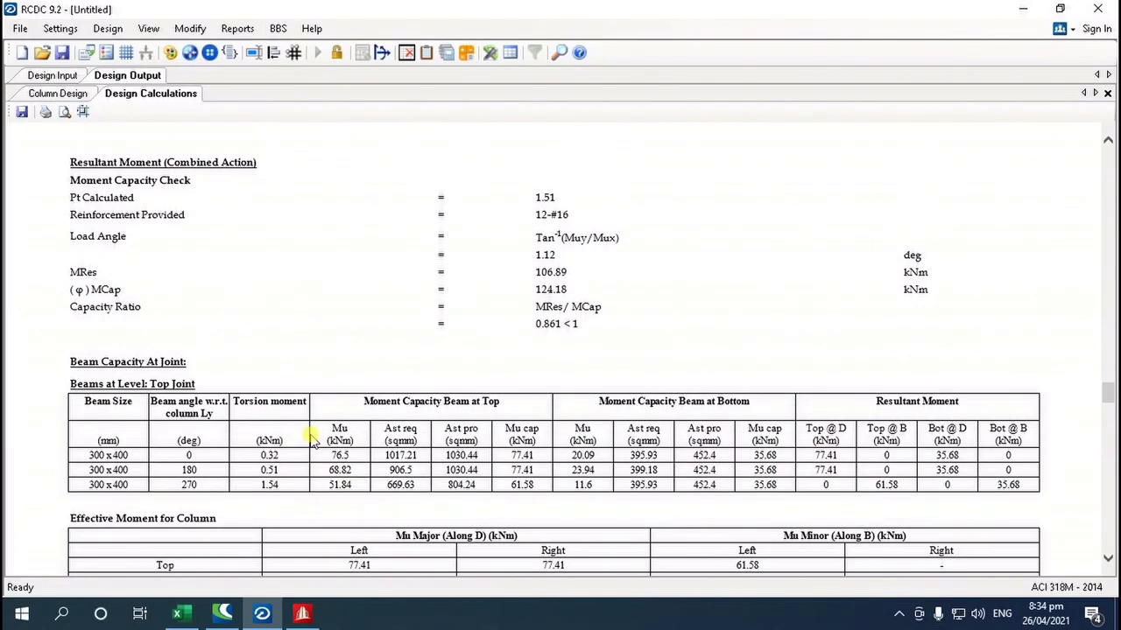
pyautogui.scroll(-2, 311, 440)
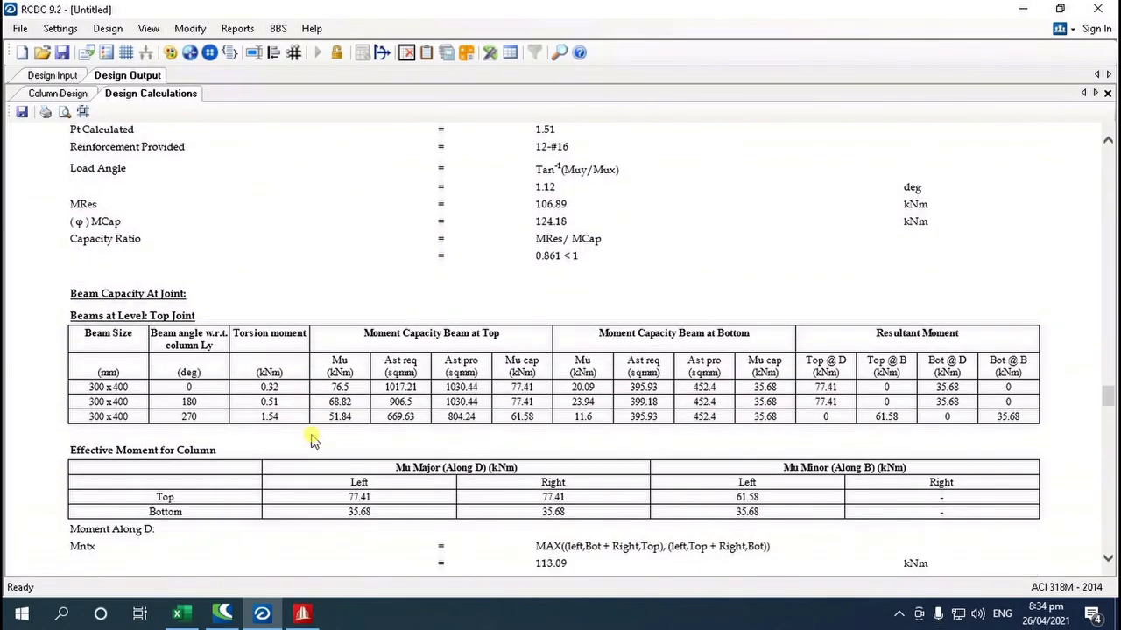